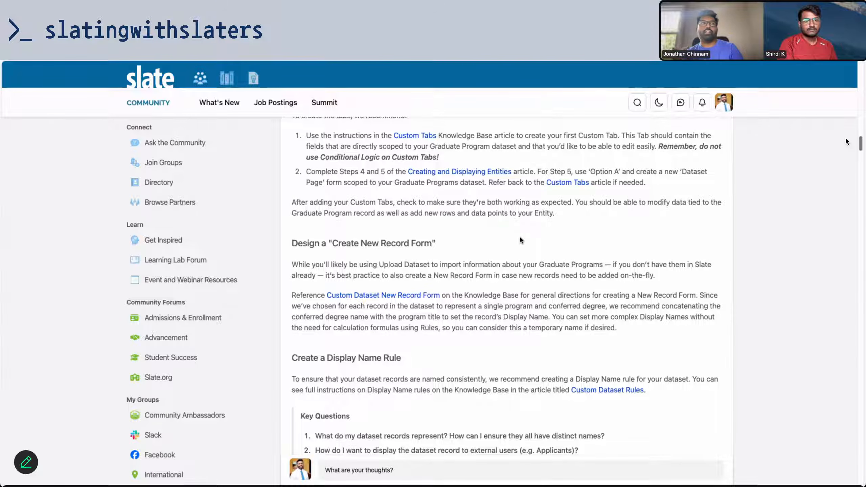
- Skim the graduate programs guide from the Custom Tabs section through the prompt, rule and form setup to the replies
{"action": "scroll", "coordinate": [486, 251], "scroll_direction": "down", "scroll_amount": 4}
{"action": "scroll", "coordinate": [486, 253], "scroll_direction": "down", "scroll_amount": 9}
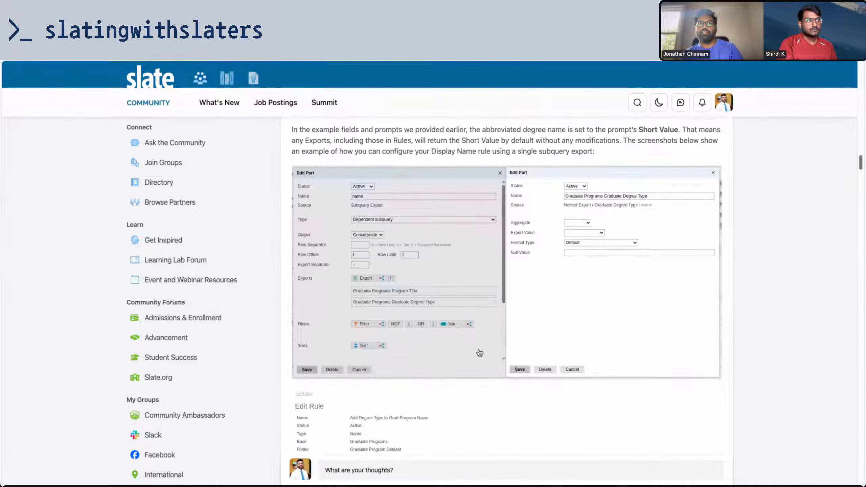
{"action": "scroll", "coordinate": [479, 341], "scroll_direction": "down", "scroll_amount": 8}
{"action": "scroll", "coordinate": [479, 341], "scroll_direction": "down", "scroll_amount": 20}
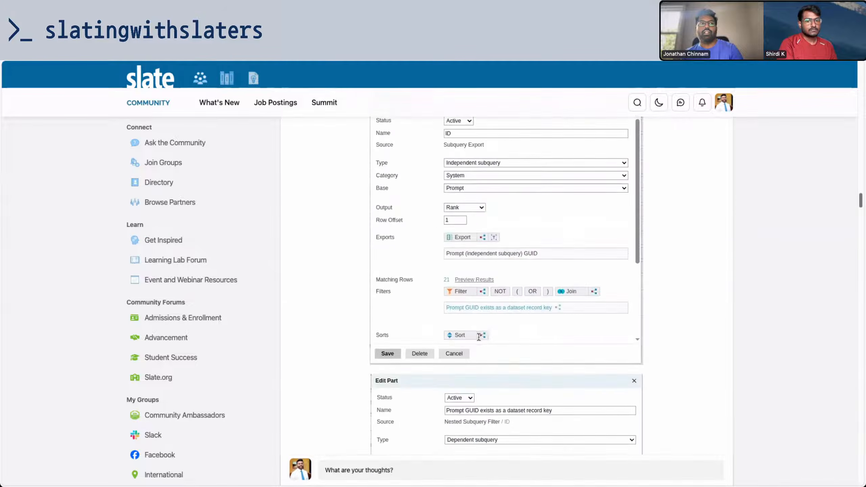
{"action": "scroll", "coordinate": [668, 268], "scroll_direction": "down", "scroll_amount": 10}
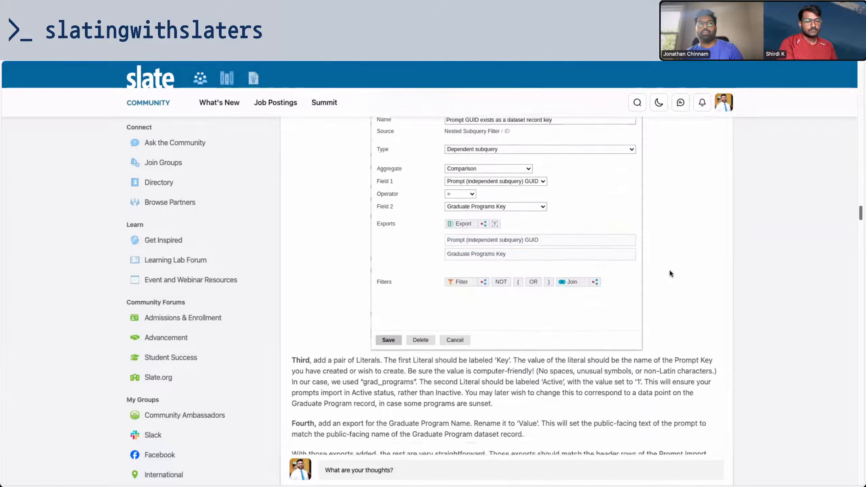
{"action": "scroll", "coordinate": [669, 270], "scroll_direction": "up", "scroll_amount": 10}
{"action": "scroll", "coordinate": [669, 269], "scroll_direction": "down", "scroll_amount": 15}
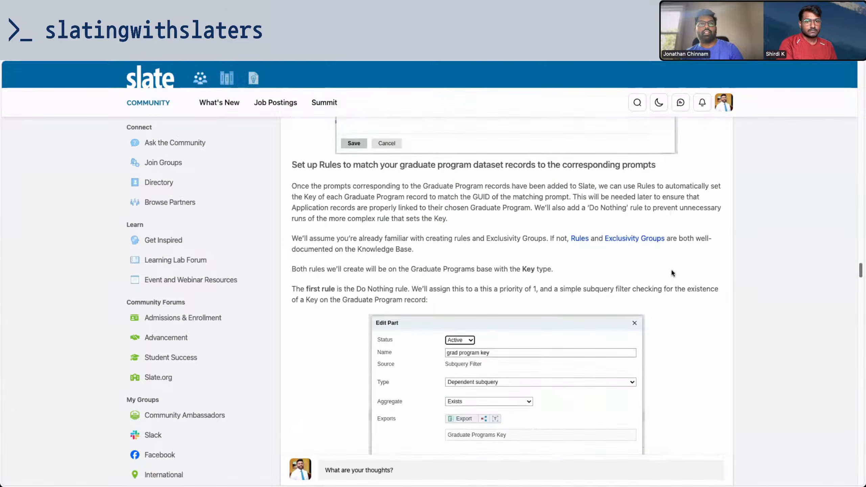
{"action": "scroll", "coordinate": [672, 271], "scroll_direction": "down", "scroll_amount": 20}
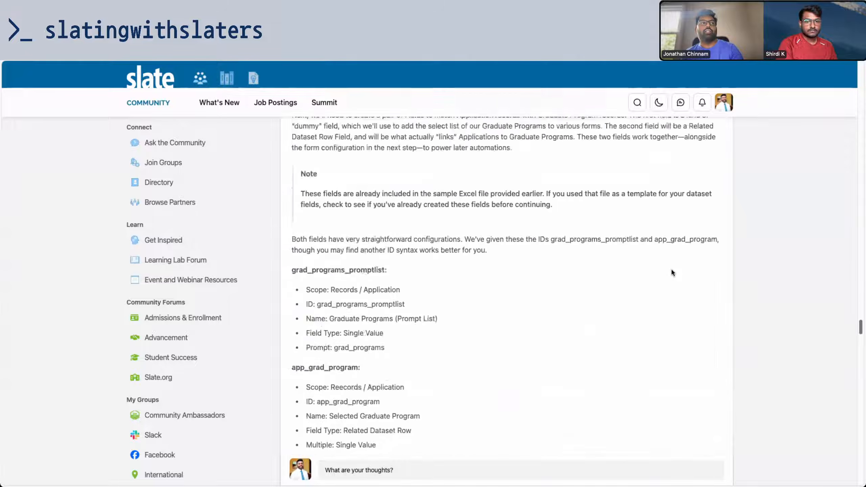
{"action": "scroll", "coordinate": [672, 272], "scroll_direction": "down", "scroll_amount": 15}
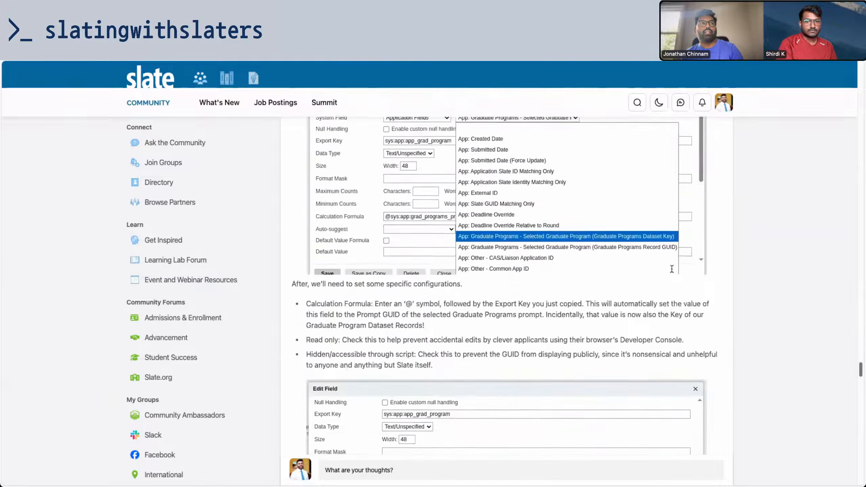
{"action": "scroll", "coordinate": [673, 272], "scroll_direction": "down", "scroll_amount": 15}
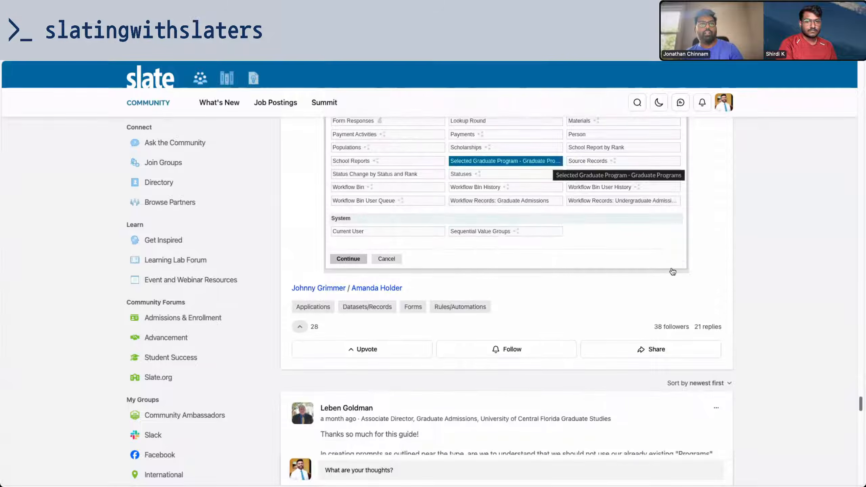
{"action": "scroll", "coordinate": [672, 271], "scroll_direction": "down", "scroll_amount": 10}
- Return to the beginning of the guide, reviewing its setup sections on the way back
{"action": "scroll", "coordinate": [672, 271], "scroll_direction": "up", "scroll_amount": 20}
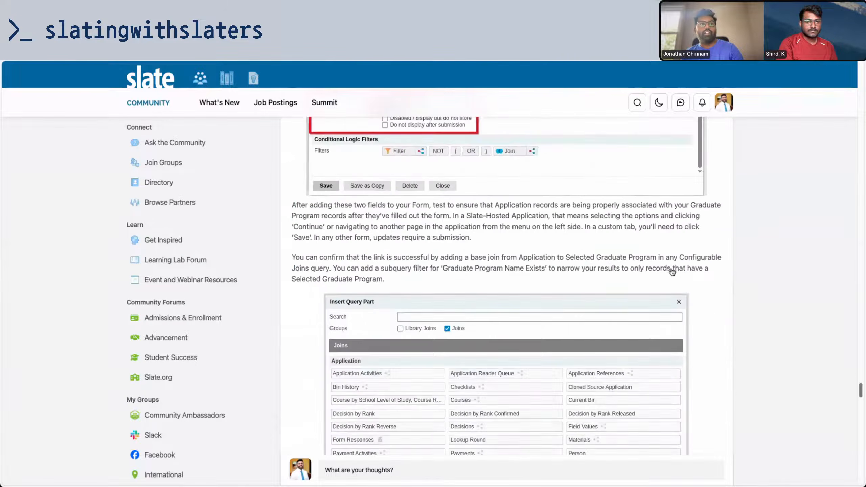
{"action": "scroll", "coordinate": [673, 270], "scroll_direction": "up", "scroll_amount": 20}
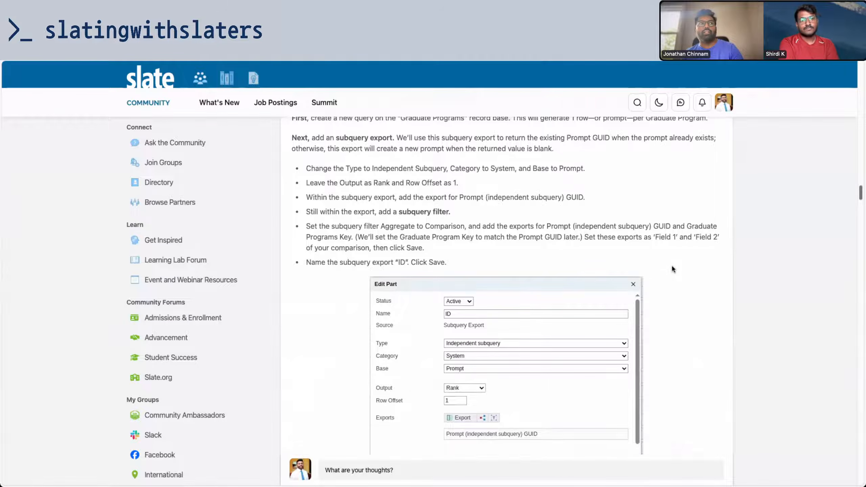
{"action": "scroll", "coordinate": [672, 269], "scroll_direction": "up", "scroll_amount": 10}
{"action": "scroll", "coordinate": [673, 267], "scroll_direction": "up", "scroll_amount": 10}
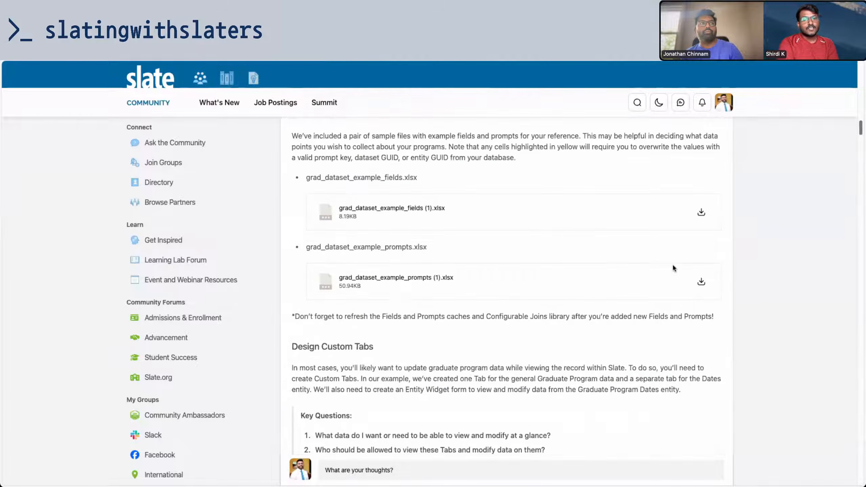
{"action": "scroll", "coordinate": [674, 269], "scroll_direction": "up", "scroll_amount": 10}
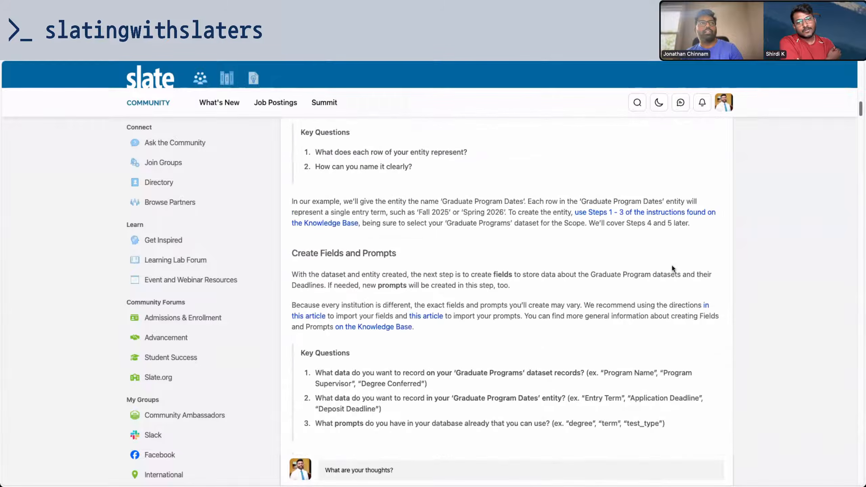
{"action": "scroll", "coordinate": [672, 268], "scroll_direction": "up", "scroll_amount": 5}
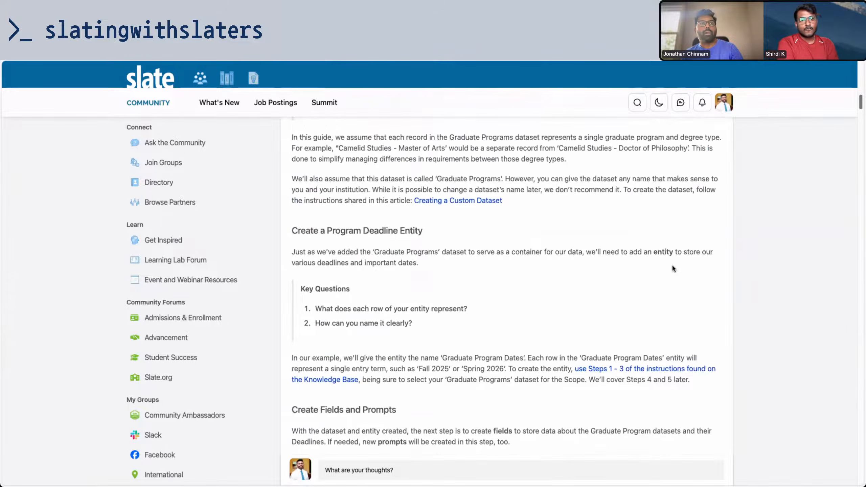
{"action": "scroll", "coordinate": [673, 269], "scroll_direction": "up", "scroll_amount": 8}
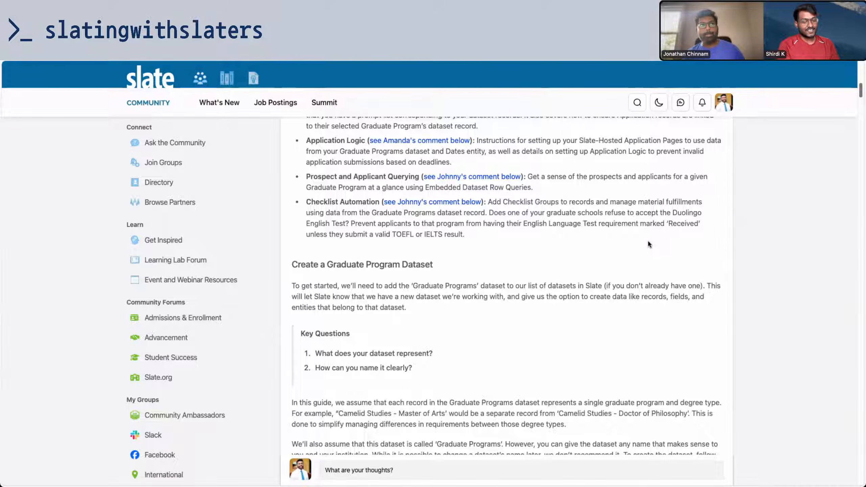
{"action": "scroll", "coordinate": [644, 242], "scroll_direction": "up", "scroll_amount": 15}
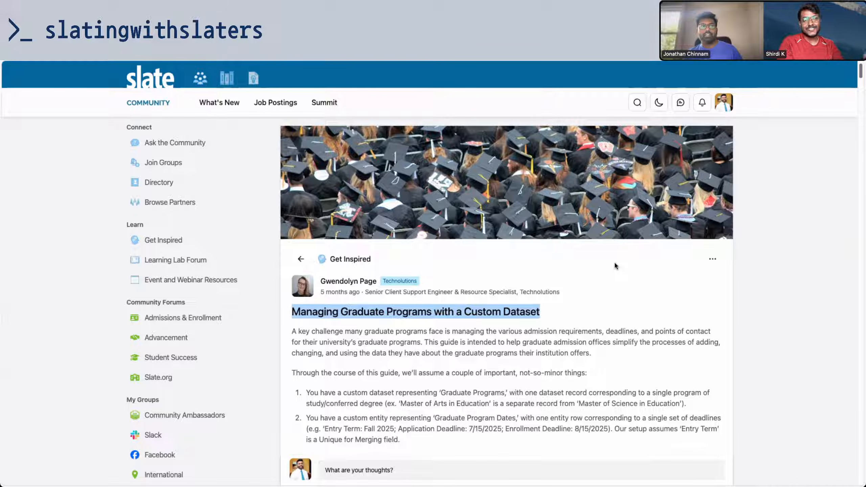
- Highlight the guide's opening text from the first paragraph through the basic guidance note, then clear the selection
{"action": "scroll", "coordinate": [487, 243], "scroll_direction": "down", "scroll_amount": 2}
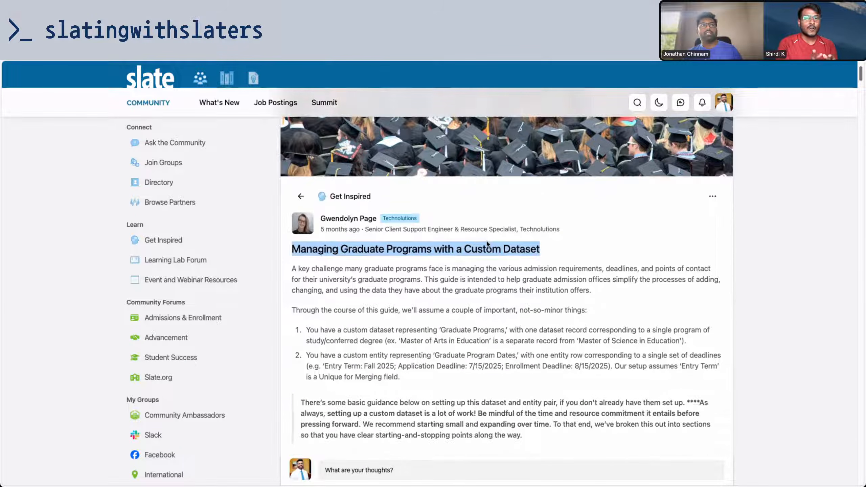
{"action": "scroll", "coordinate": [487, 243], "scroll_direction": "down", "scroll_amount": 2}
{"action": "left_click", "coordinate": [291, 221]}
{"action": "left_click_drag", "start_coordinate": [291, 221], "coordinate": [528, 395]}
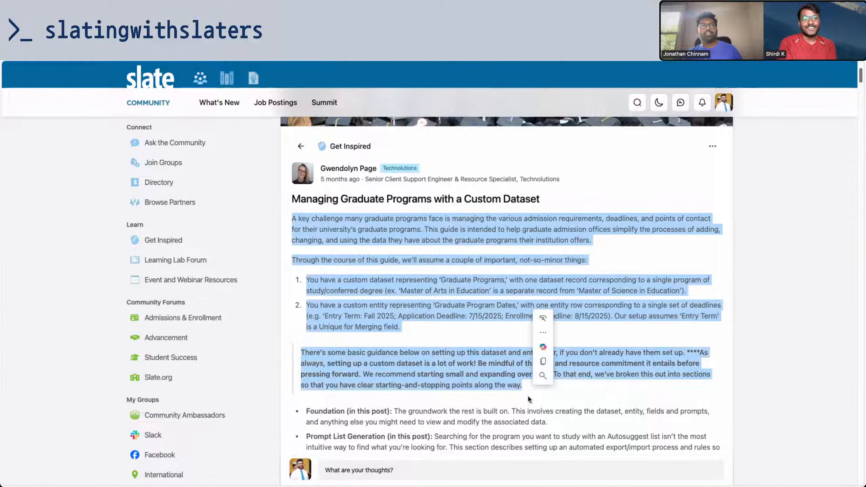
{"action": "left_click", "coordinate": [527, 396]}
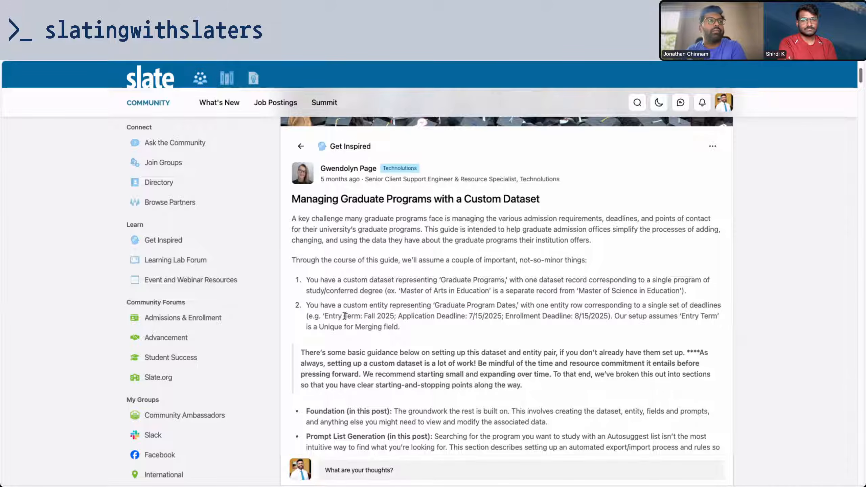
- Read the guide's title and opening paragraph, highlighting the part about simplifying how graduate program data is managed
{"action": "scroll", "coordinate": [280, 203], "scroll_direction": "down", "scroll_amount": 1}
{"action": "left_click_drag", "start_coordinate": [288, 198], "coordinate": [629, 235]}
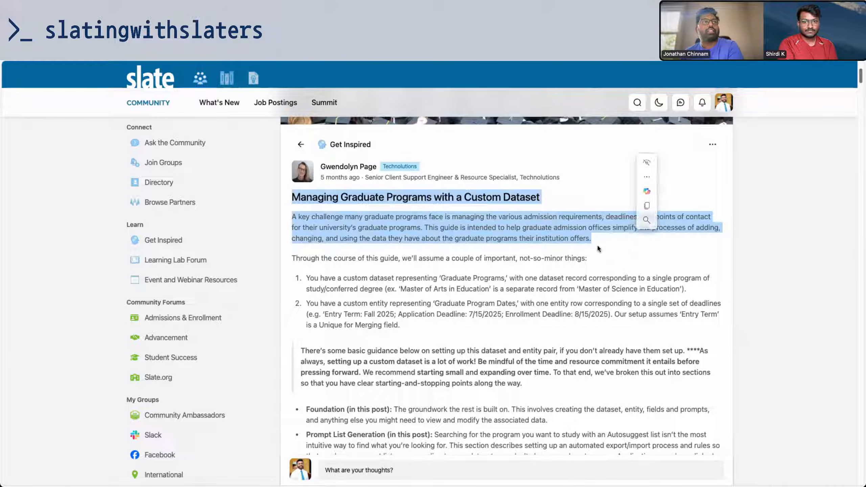
{"action": "scroll", "coordinate": [540, 244], "scroll_direction": "down", "scroll_amount": 1}
{"action": "left_click", "coordinate": [545, 251]}
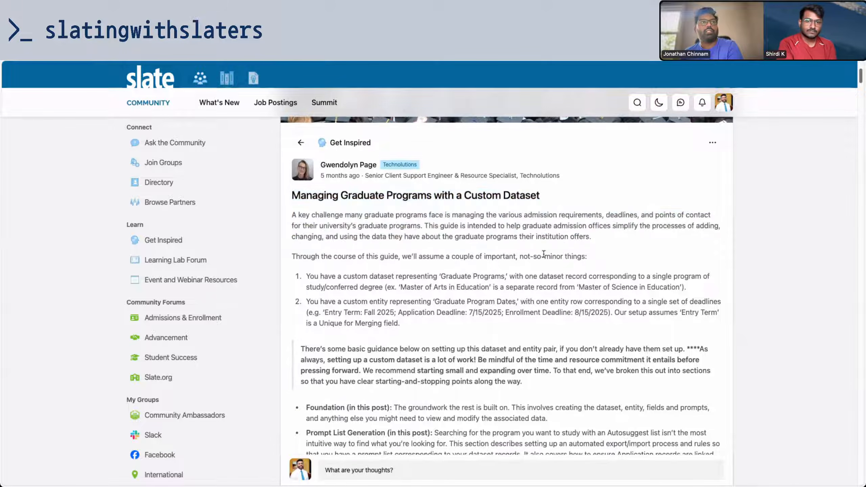
{"action": "scroll", "coordinate": [543, 253], "scroll_direction": "down", "scroll_amount": 2}
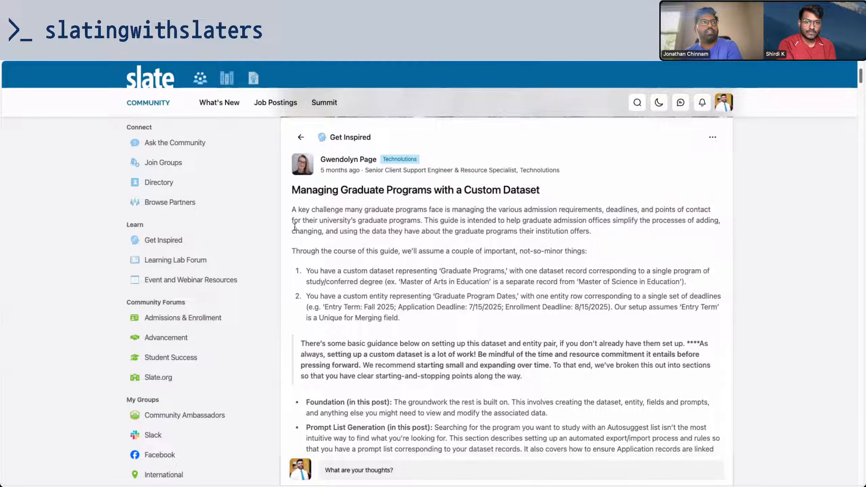
{"action": "left_click_drag", "start_coordinate": [293, 220], "coordinate": [589, 235]}
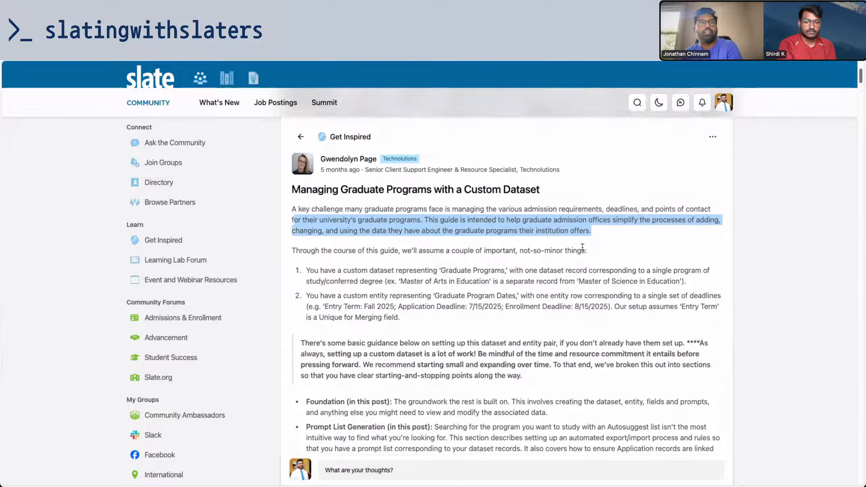
- Read the guide's two assumptions, highlighting the 'Graduate Programs' dataset item and the 'Graduate Program Dates' entity item
{"action": "scroll", "coordinate": [583, 246], "scroll_direction": "down", "scroll_amount": 3}
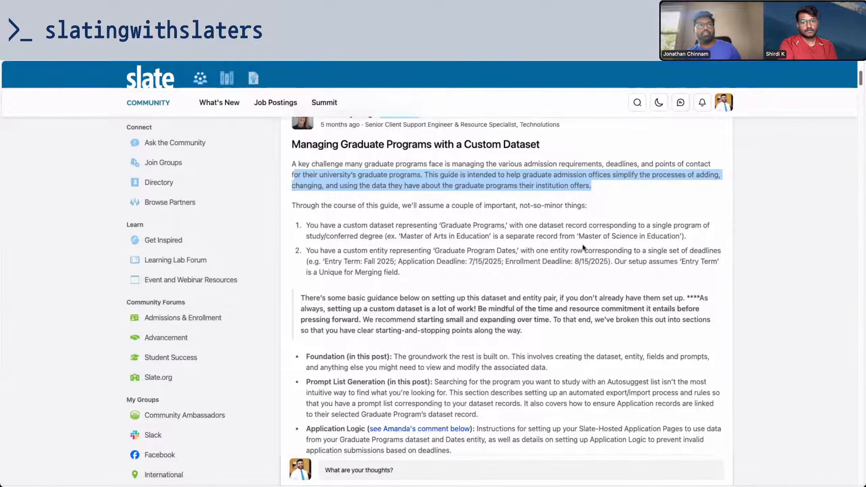
{"action": "scroll", "coordinate": [583, 246], "scroll_direction": "down", "scroll_amount": 5}
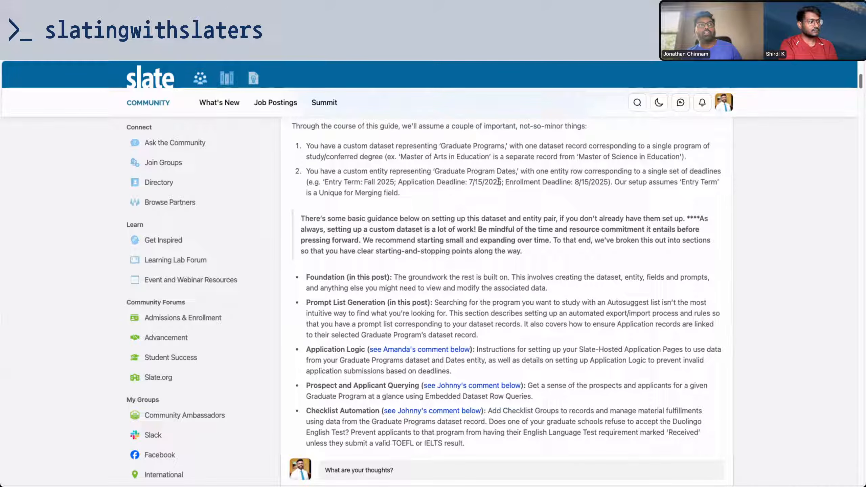
{"action": "left_click_drag", "start_coordinate": [306, 146], "coordinate": [685, 155]}
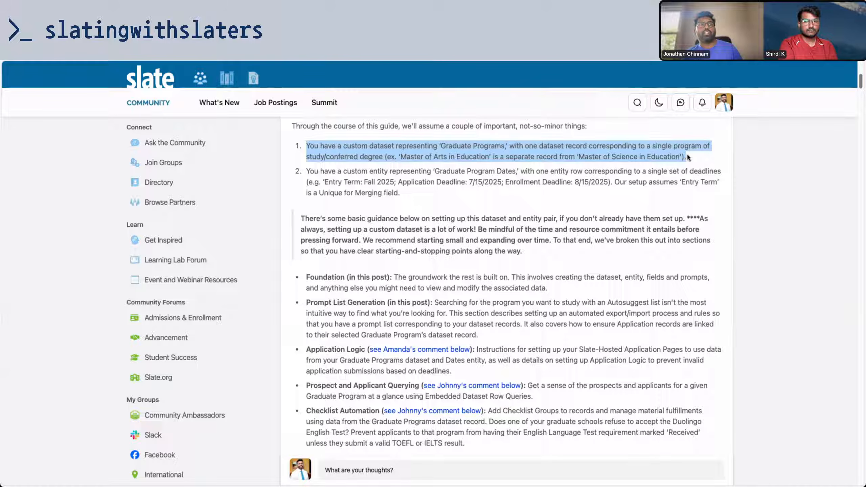
{"action": "left_click_drag", "start_coordinate": [686, 155], "coordinate": [307, 148]}
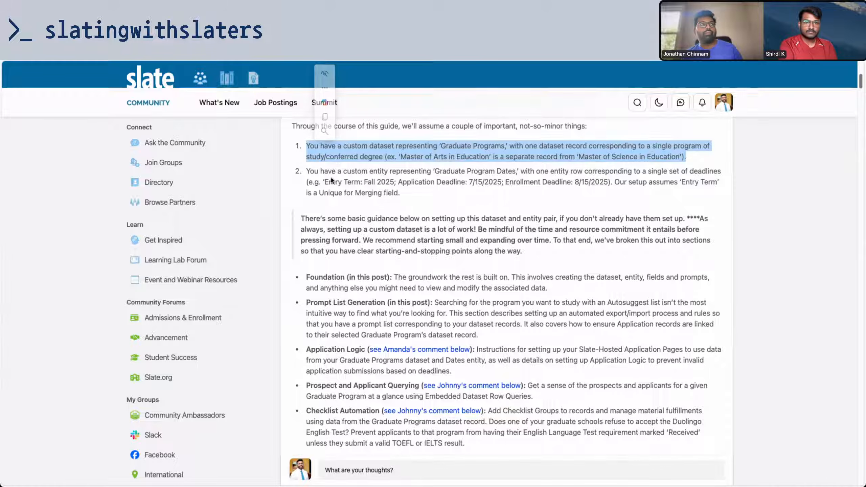
{"action": "left_click", "coordinate": [308, 171]}
{"action": "left_click_drag", "start_coordinate": [309, 171], "coordinate": [708, 187]}
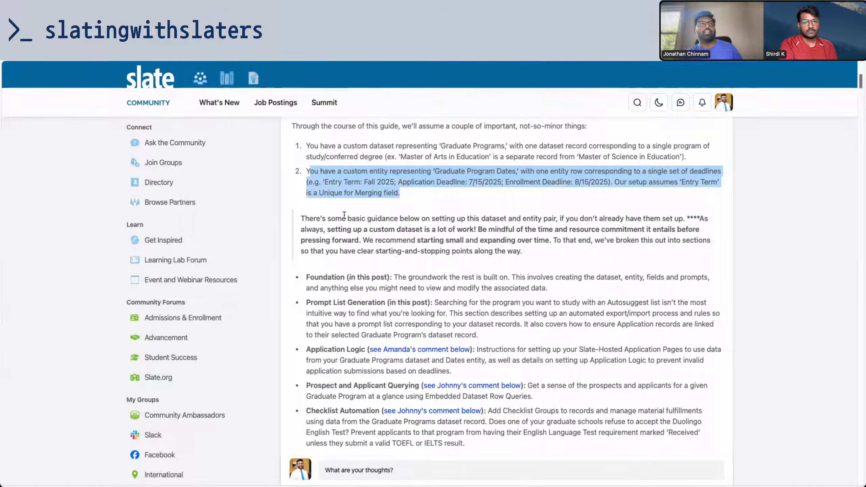
{"action": "scroll", "coordinate": [344, 214], "scroll_direction": "down", "scroll_amount": 1}
{"action": "left_click", "coordinate": [310, 184]}
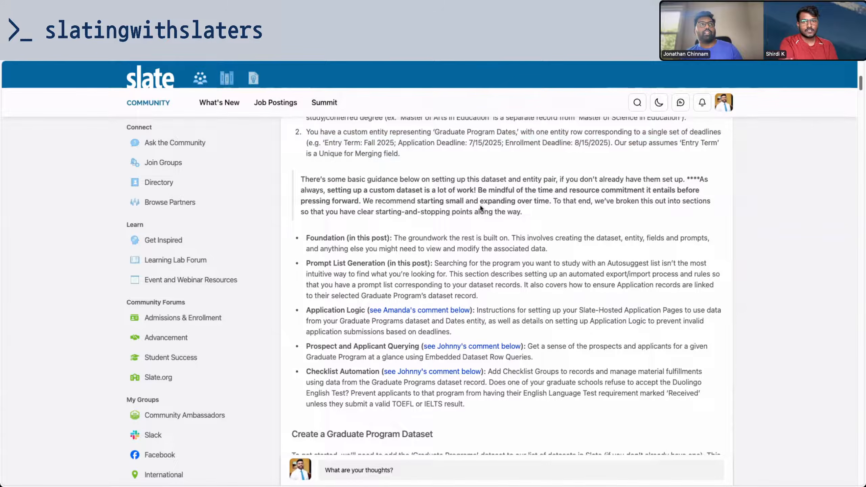
- Read the basic guidance note and the section overview, highlighting Prompt List Generation and Application Logic, up to Create a Graduate Program Dataset
{"action": "left_click_drag", "start_coordinate": [302, 179], "coordinate": [528, 211]}
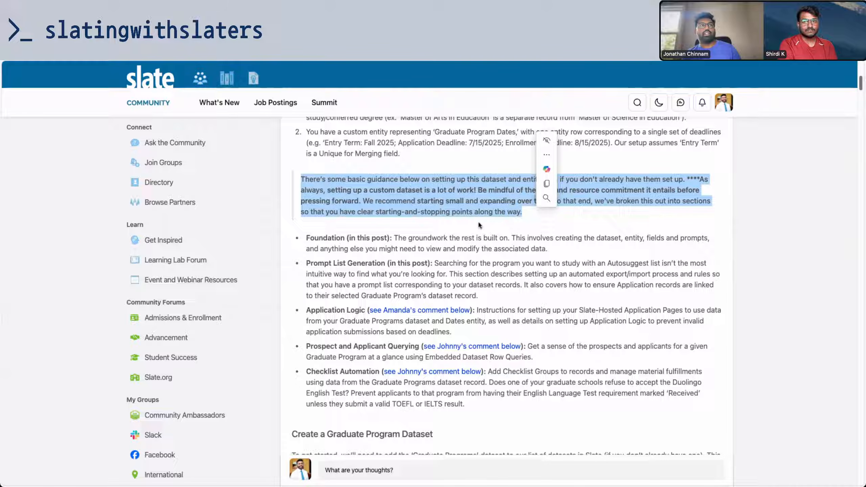
{"action": "scroll", "coordinate": [461, 224], "scroll_direction": "down", "scroll_amount": 2}
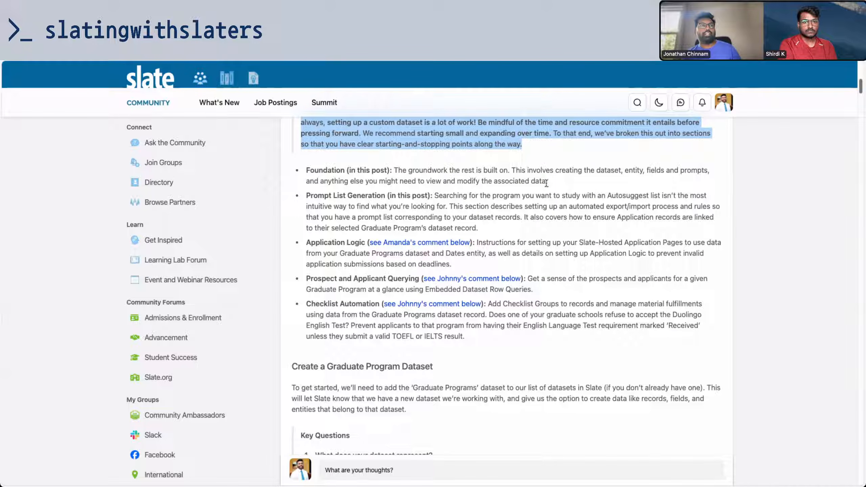
{"action": "scroll", "coordinate": [546, 184], "scroll_direction": "down", "scroll_amount": 1}
{"action": "left_click_drag", "start_coordinate": [311, 180], "coordinate": [499, 212]}
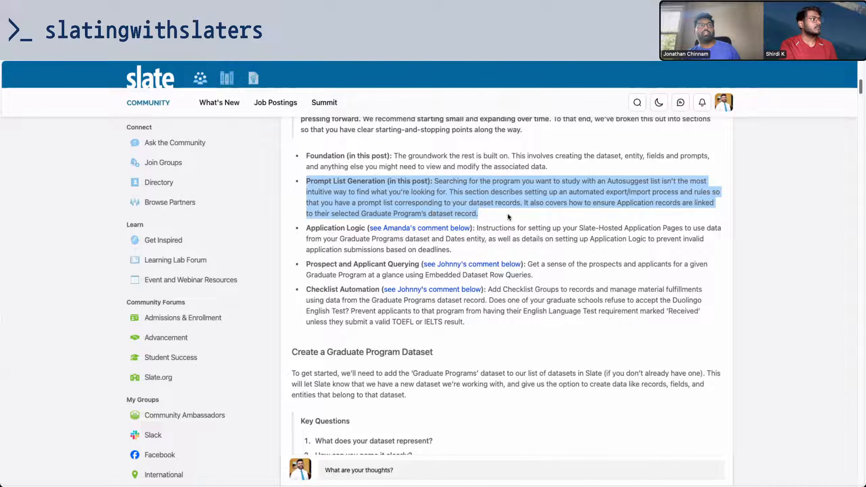
{"action": "scroll", "coordinate": [504, 216], "scroll_direction": "down", "scroll_amount": 2}
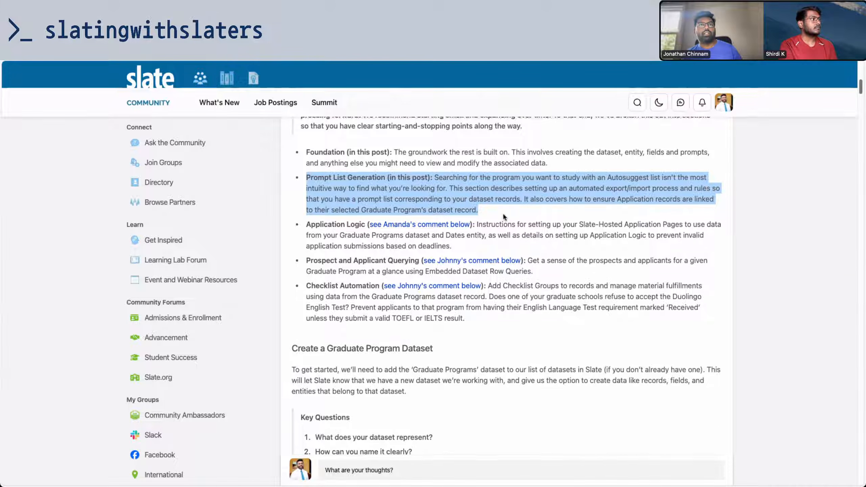
{"action": "scroll", "coordinate": [504, 215], "scroll_direction": "down", "scroll_amount": 2}
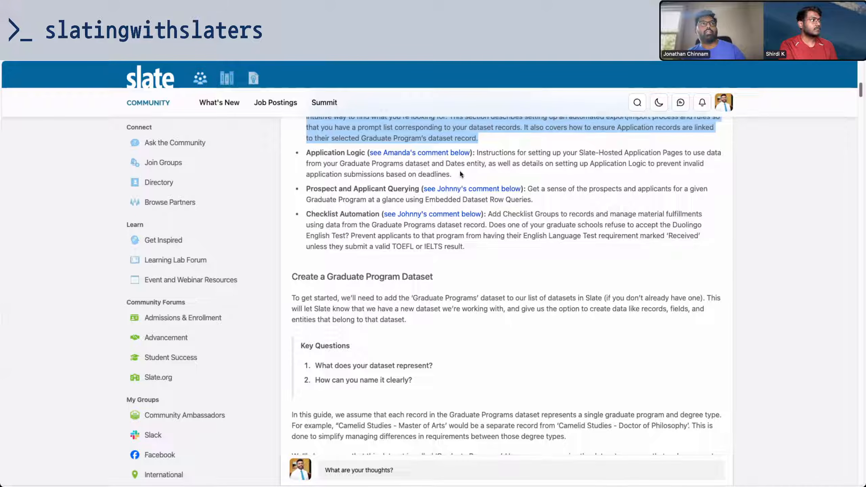
{"action": "left_click_drag", "start_coordinate": [507, 163], "coordinate": [532, 177]}
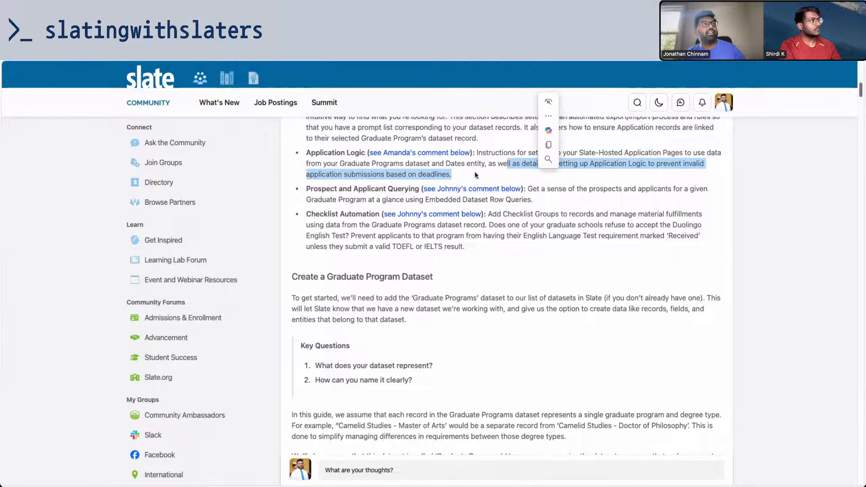
{"action": "left_click", "coordinate": [397, 174]}
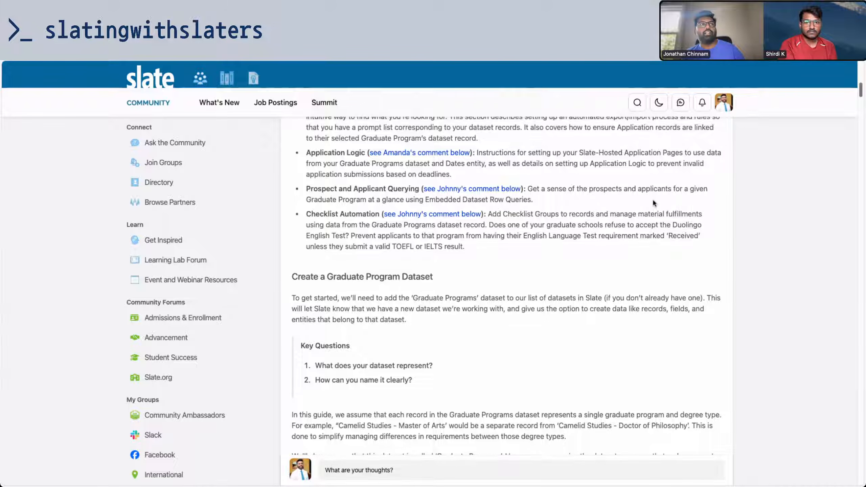
{"action": "scroll", "coordinate": [653, 203], "scroll_direction": "down", "scroll_amount": 4}
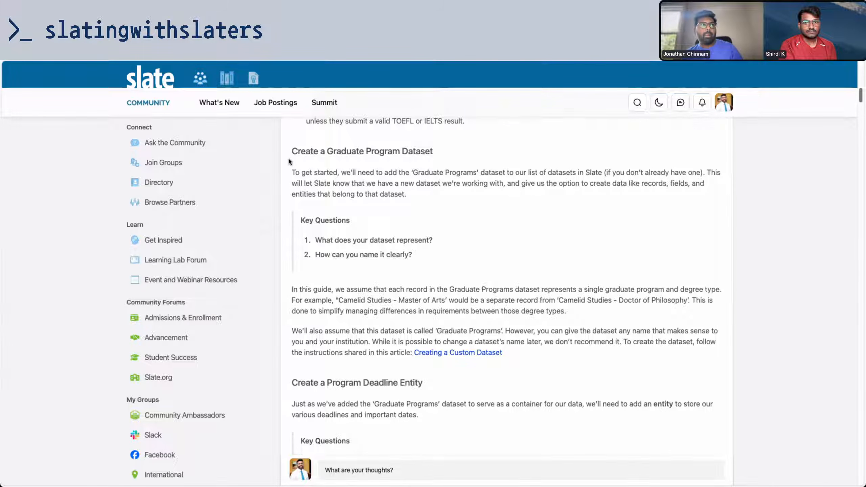
- Read the introduction of Create a Graduate Program Dataset and copy the dataset name 'Graduate Programs' from it
{"action": "left_click_drag", "start_coordinate": [291, 152], "coordinate": [414, 194]}
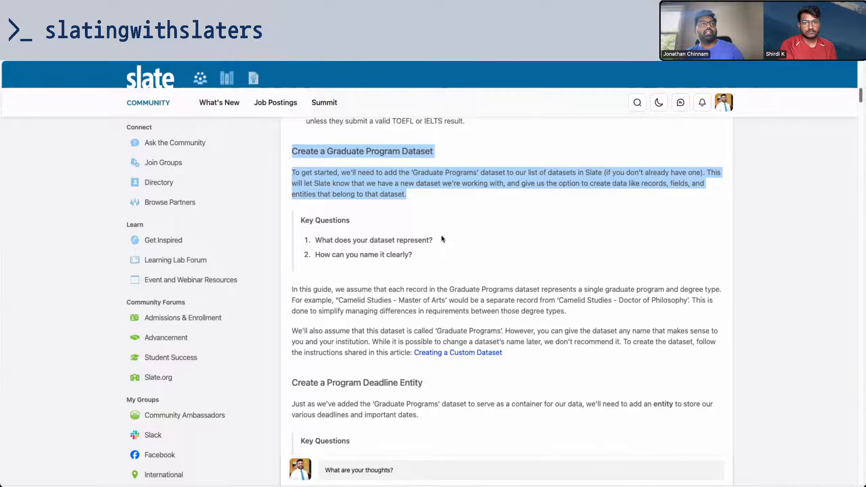
{"action": "left_click", "coordinate": [418, 214]}
{"action": "left_click_drag", "start_coordinate": [412, 172], "coordinate": [476, 172]}
{"action": "key", "text": "ctrl+c"}
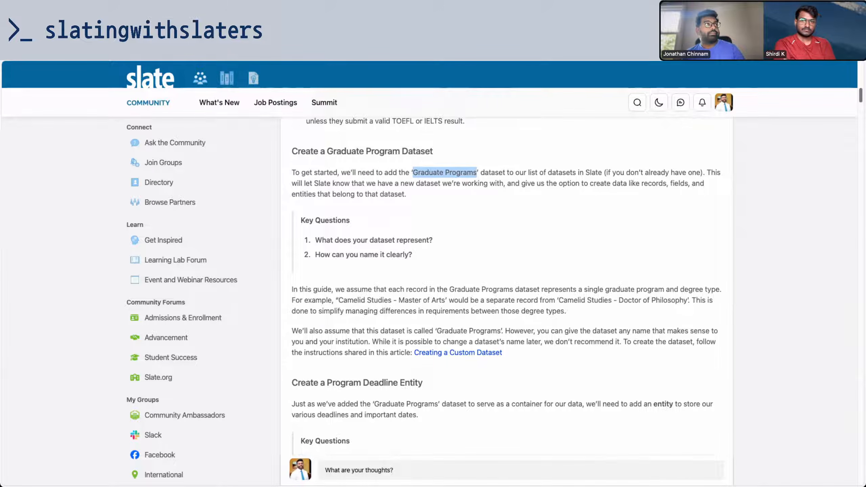
- Switch to the Slate test environment and open the Datasets list from the database tools
{"action": "key", "text": "ctrl+Tab"}
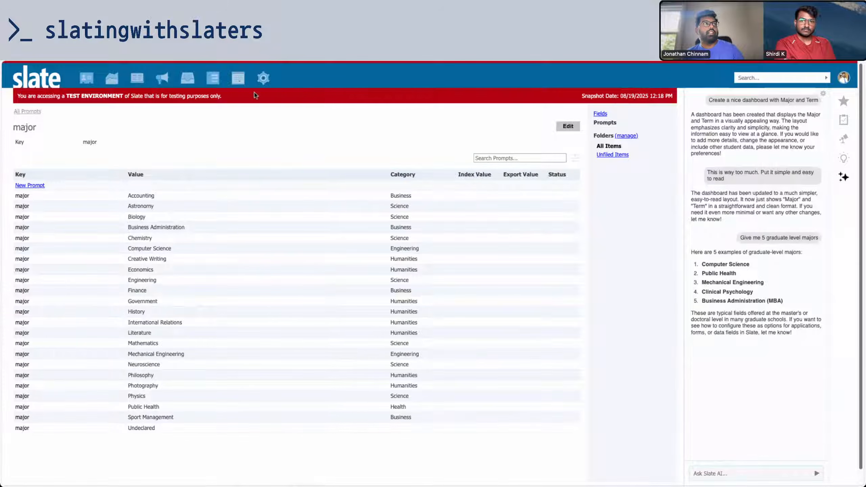
{"action": "left_click", "coordinate": [264, 78]}
{"action": "left_click", "coordinate": [269, 109]}
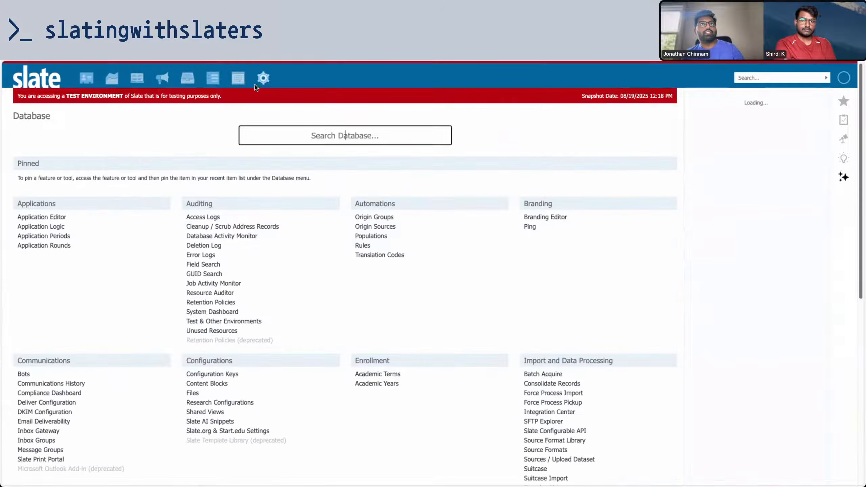
{"action": "left_click", "coordinate": [844, 177]}
{"action": "scroll", "coordinate": [337, 246], "scroll_direction": "down", "scroll_amount": 9}
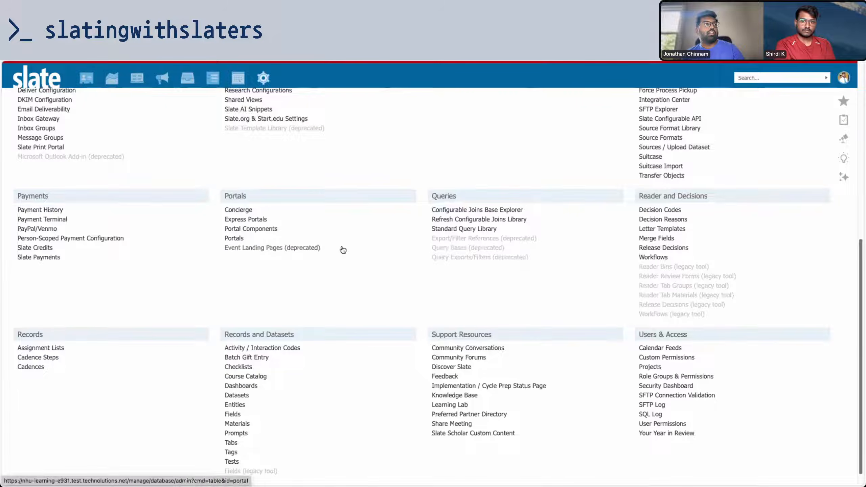
{"action": "scroll", "coordinate": [341, 250], "scroll_direction": "up", "scroll_amount": 10}
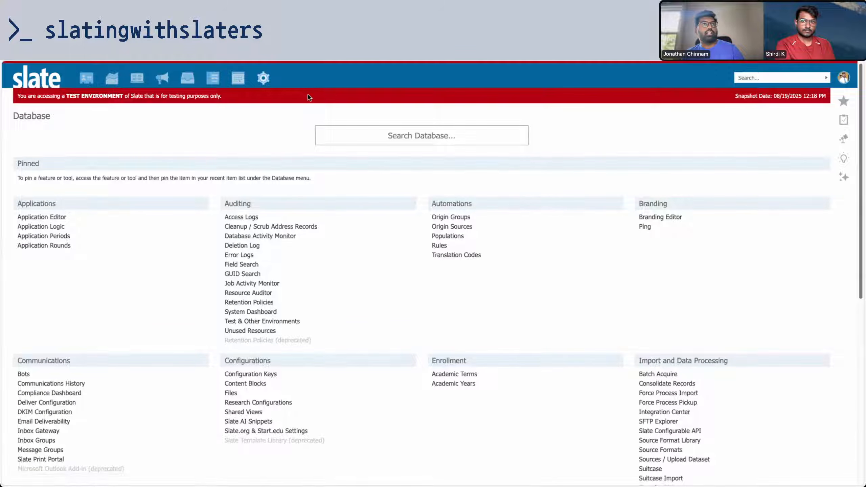
{"action": "scroll", "coordinate": [414, 201], "scroll_direction": "down", "scroll_amount": 9}
{"action": "scroll", "coordinate": [414, 201], "scroll_direction": "up", "scroll_amount": 9}
{"action": "scroll", "coordinate": [414, 201], "scroll_direction": "down", "scroll_amount": 9}
{"action": "left_click", "coordinate": [250, 379]}
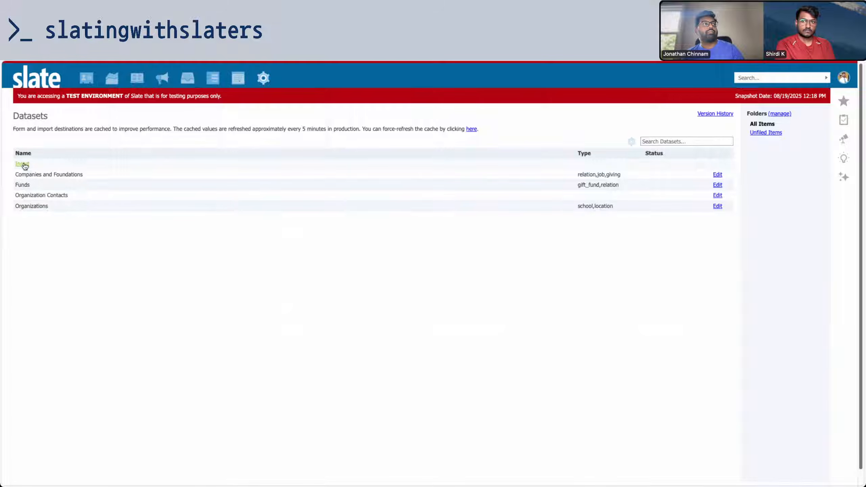
- Begin a new dataset record and enter the copied name 'Graduate Programs'
{"action": "left_click", "coordinate": [23, 164]}
{"action": "left_click", "coordinate": [330, 191]}
{"action": "key", "text": "ctrl+v"}
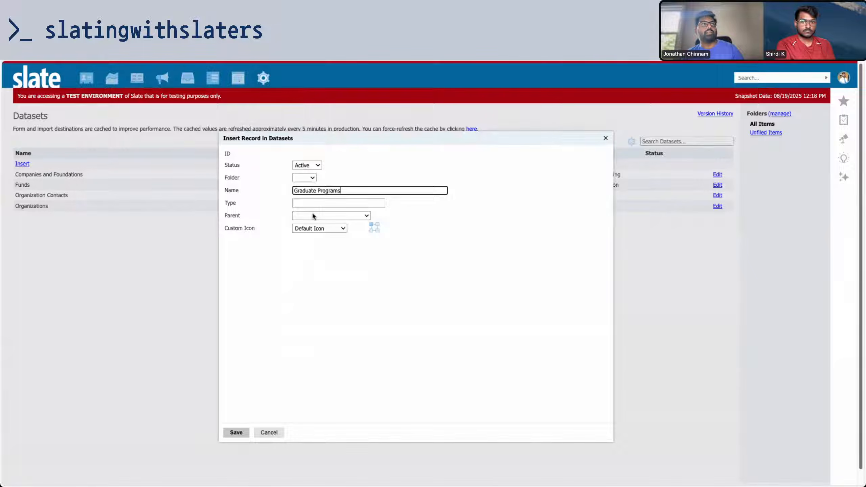
- Return to the Slate Community guide and highlight its assumptions about what each dataset record represents and how the dataset is named
{"action": "left_click", "coordinate": [75, 28]}
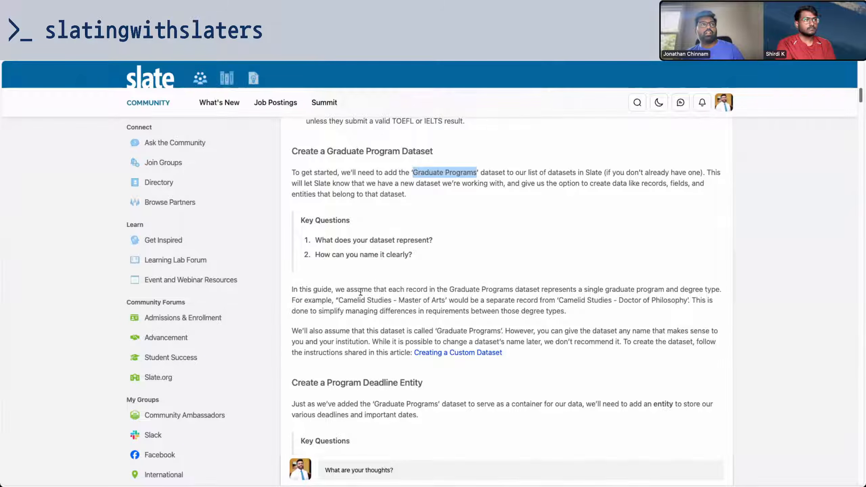
{"action": "left_click_drag", "start_coordinate": [313, 289], "coordinate": [569, 318]}
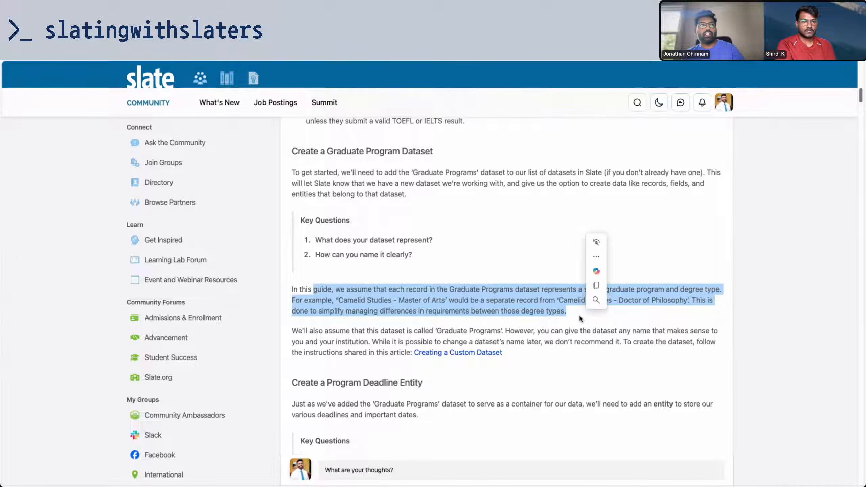
{"action": "scroll", "coordinate": [570, 337], "scroll_direction": "down", "scroll_amount": 2}
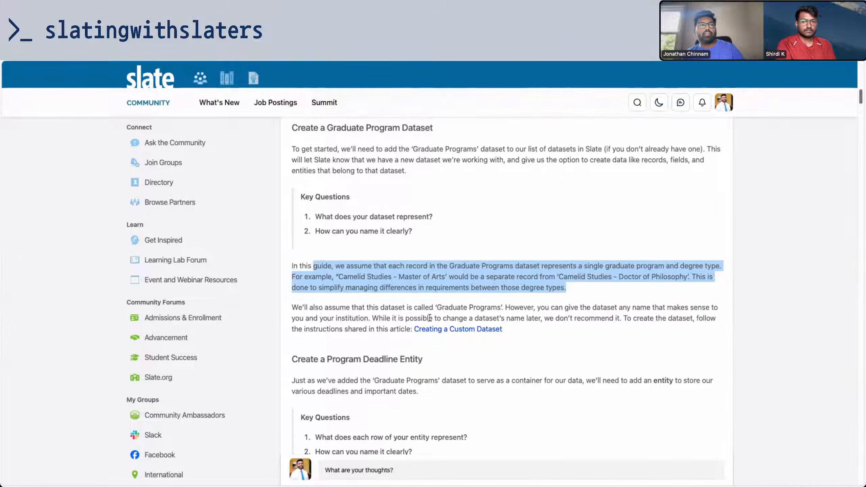
{"action": "left_click_drag", "start_coordinate": [391, 308], "coordinate": [543, 329]}
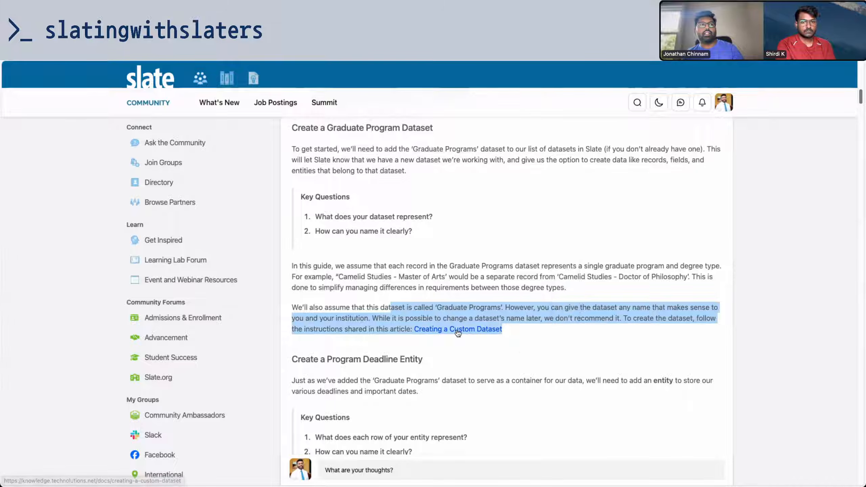
{"action": "scroll", "coordinate": [537, 333], "scroll_direction": "down", "scroll_amount": 2}
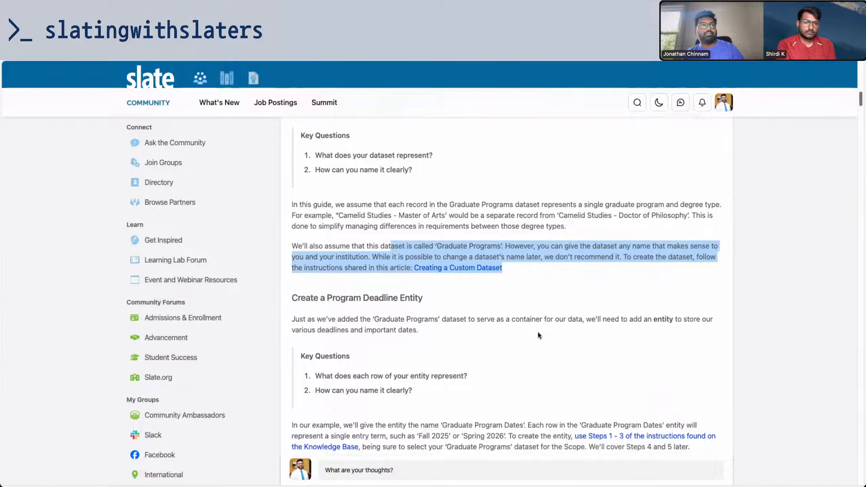
- Examine the Create a Program Deadline Entity section and skim the fields, prompts and dataset key guidance that follows it
{"action": "scroll", "coordinate": [538, 335], "scroll_direction": "down", "scroll_amount": 2}
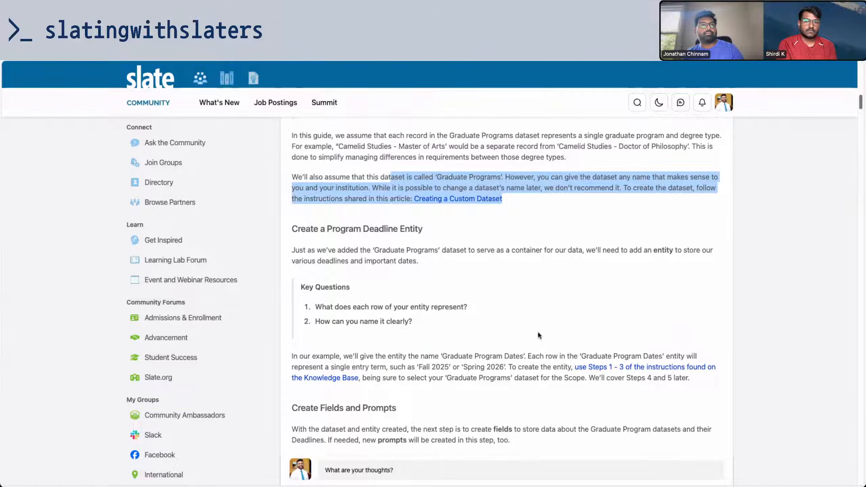
{"action": "scroll", "coordinate": [538, 336], "scroll_direction": "down", "scroll_amount": 1}
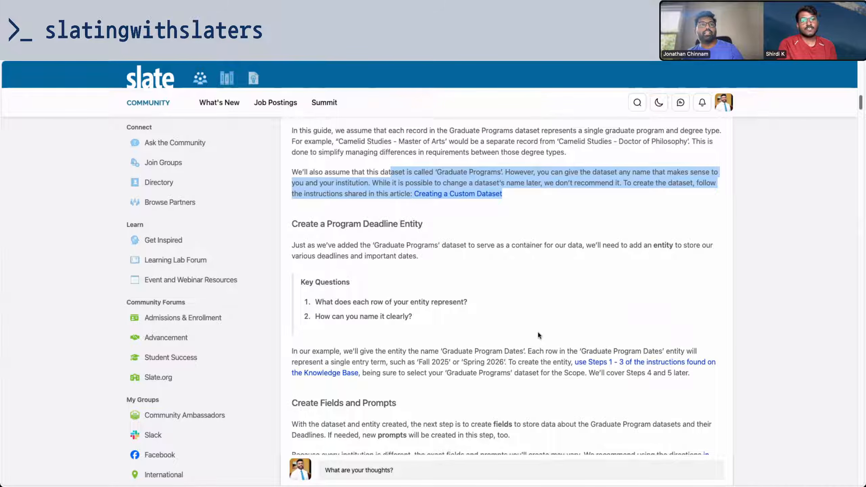
{"action": "scroll", "coordinate": [538, 336], "scroll_direction": "down", "scroll_amount": 1}
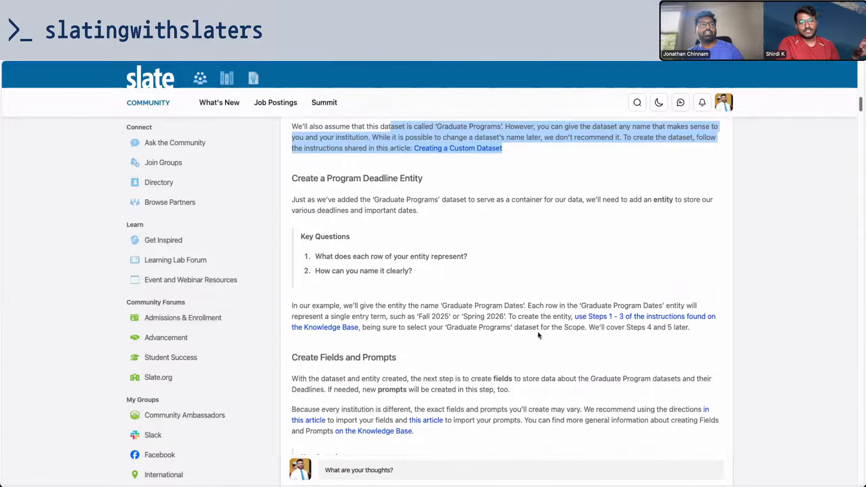
{"action": "scroll", "coordinate": [539, 335], "scroll_direction": "down", "scroll_amount": 8}
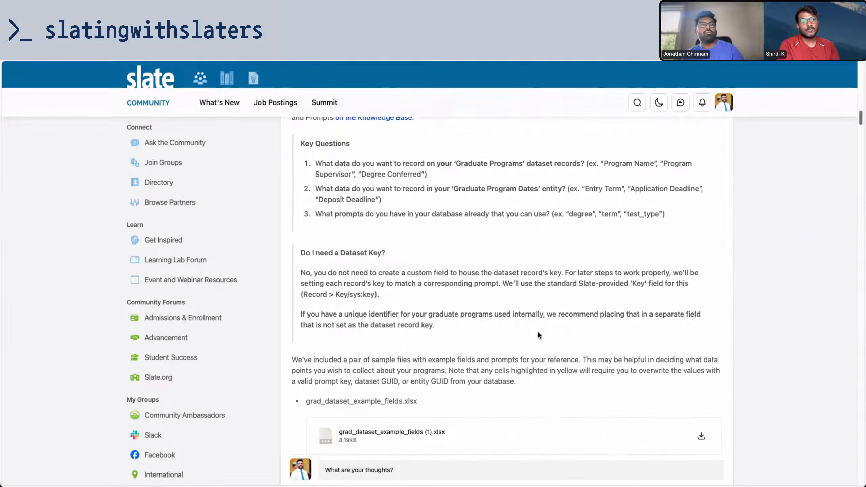
{"action": "scroll", "coordinate": [538, 335], "scroll_direction": "down", "scroll_amount": 5}
{"action": "scroll", "coordinate": [538, 335], "scroll_direction": "up", "scroll_amount": 14}
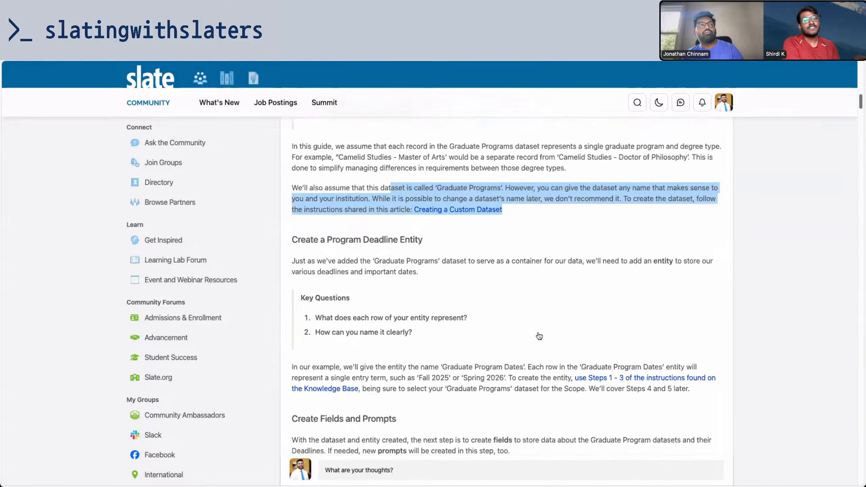
{"action": "scroll", "coordinate": [538, 329], "scroll_direction": "up", "scroll_amount": 1}
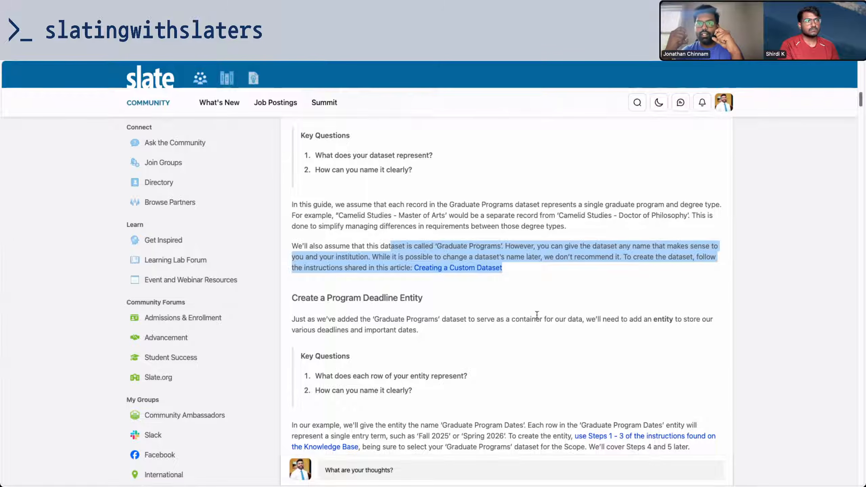
{"action": "mouse_move", "coordinate": [798, 20]}
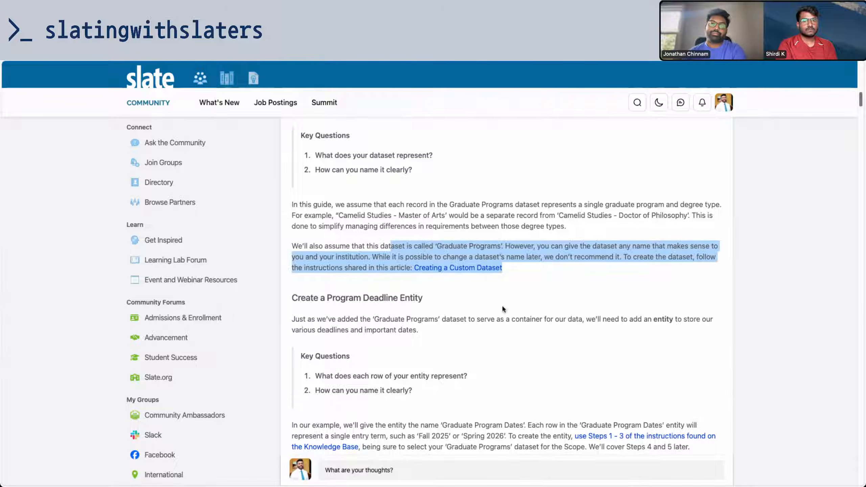
{"action": "scroll", "coordinate": [497, 328], "scroll_direction": "down", "scroll_amount": 1}
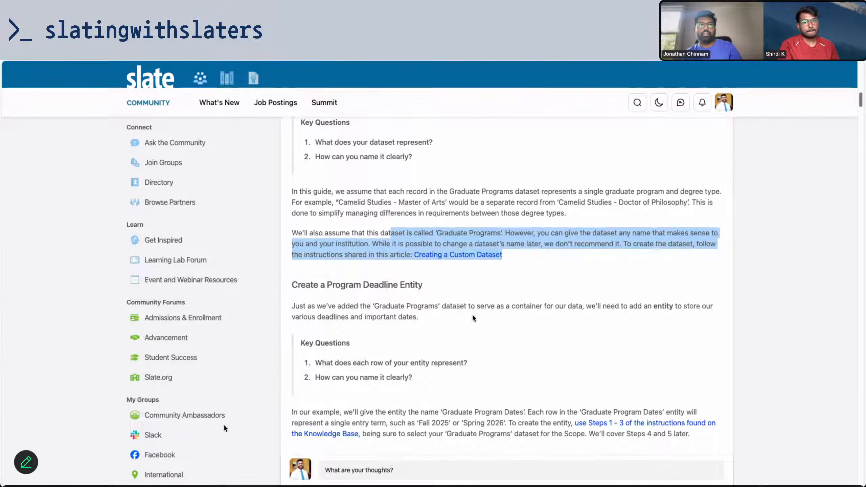
{"action": "scroll", "coordinate": [471, 329], "scroll_direction": "down", "scroll_amount": 1}
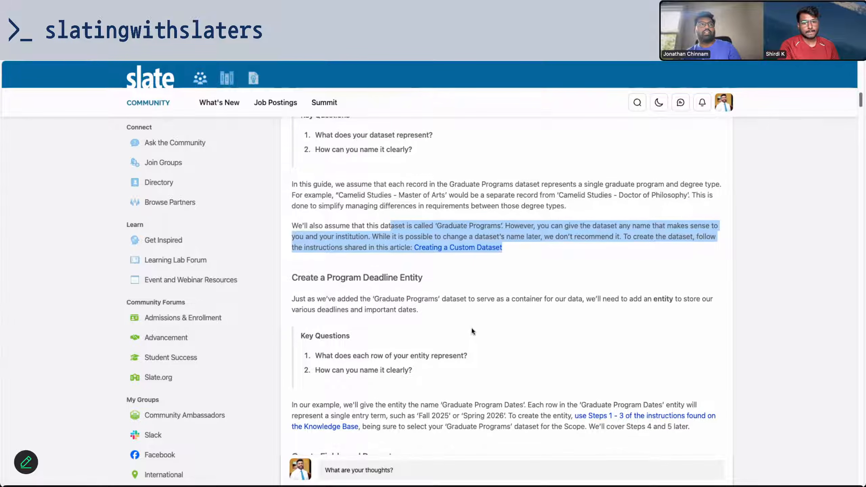
{"action": "scroll", "coordinate": [471, 327], "scroll_direction": "up", "scroll_amount": 2}
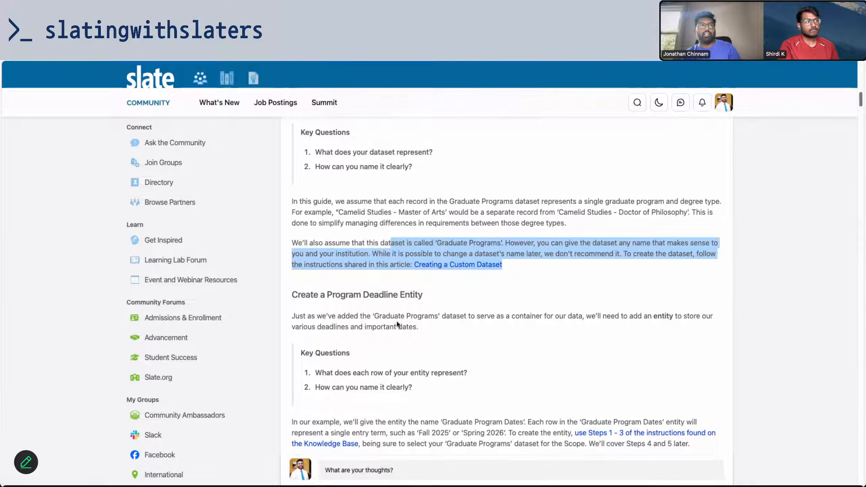
- Read the deadline entity instructions, highlighting the 'Create a Program Deadline Entity' heading and the entity name 'Graduate Program Dates'
{"action": "left_click", "coordinate": [452, 423]}
{"action": "left_click_drag", "start_coordinate": [442, 422], "coordinate": [458, 423]}
{"action": "left_click_drag", "start_coordinate": [298, 295], "coordinate": [437, 304]}
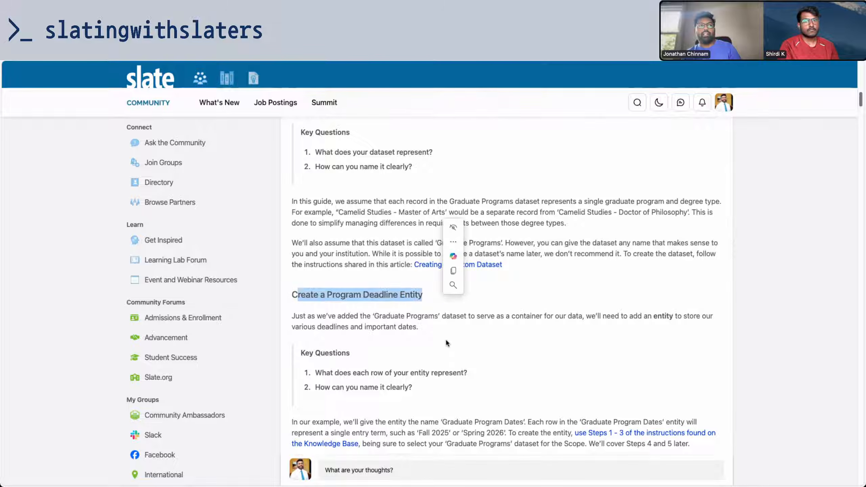
{"action": "scroll", "coordinate": [425, 337], "scroll_direction": "down", "scroll_amount": 2}
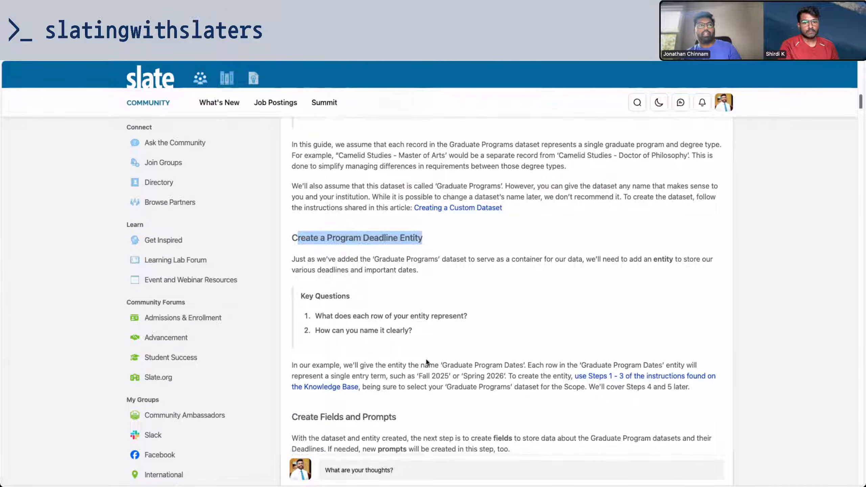
{"action": "left_click", "coordinate": [439, 242]}
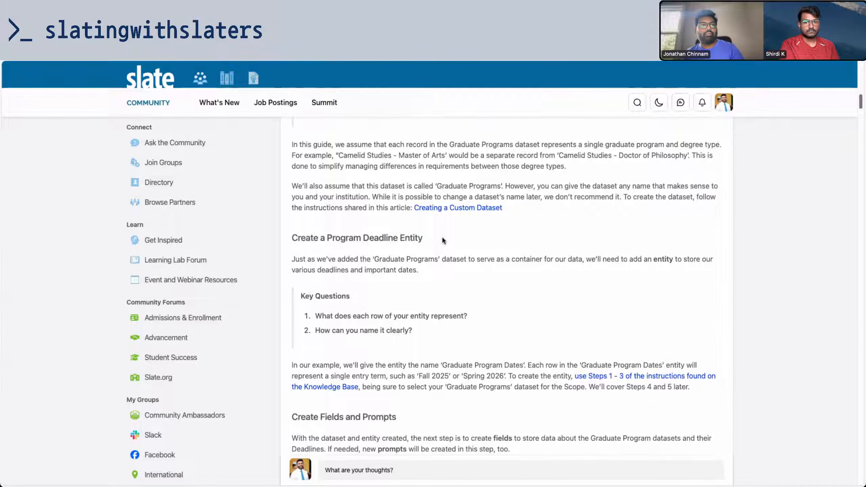
{"action": "scroll", "coordinate": [443, 241], "scroll_direction": "down", "scroll_amount": 3}
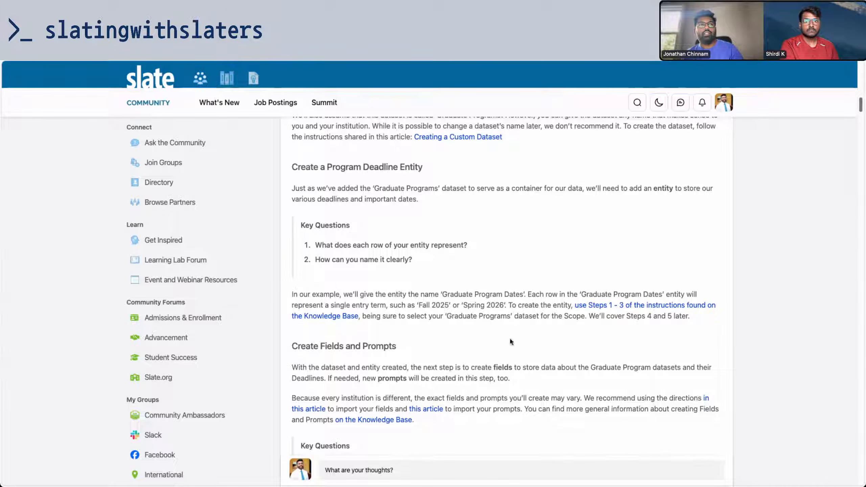
{"action": "left_click_drag", "start_coordinate": [442, 294], "coordinate": [524, 294]}
- Back in the Slate test environment, set the Graduate Programs dataset's custom icon to Potted Plant and save the record
{"action": "key", "text": "ctrl+Tab"}
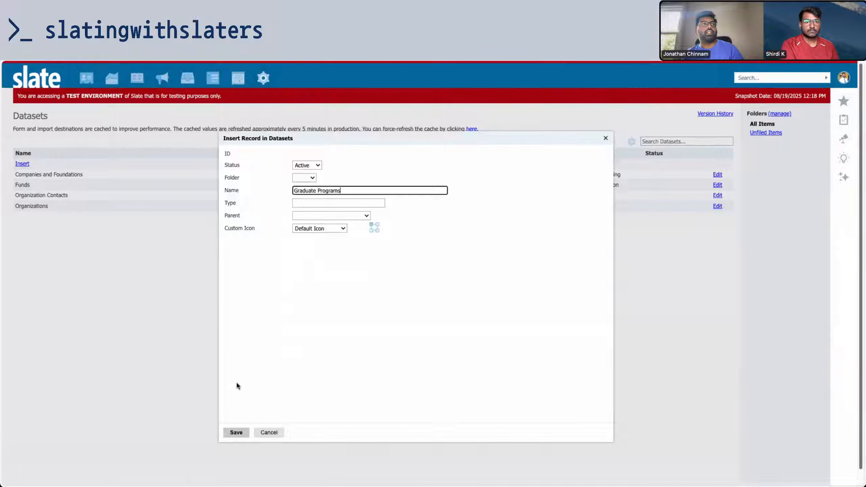
{"action": "left_click", "coordinate": [338, 229]}
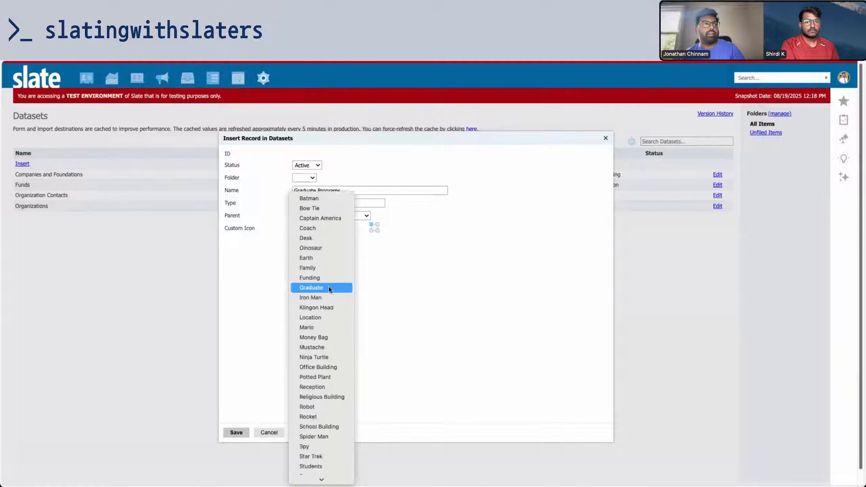
{"action": "left_click", "coordinate": [312, 427]}
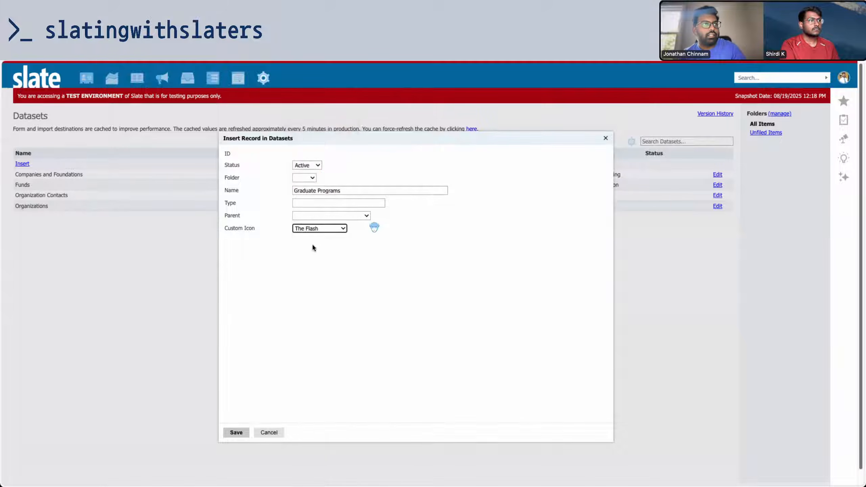
{"action": "left_click", "coordinate": [328, 230]}
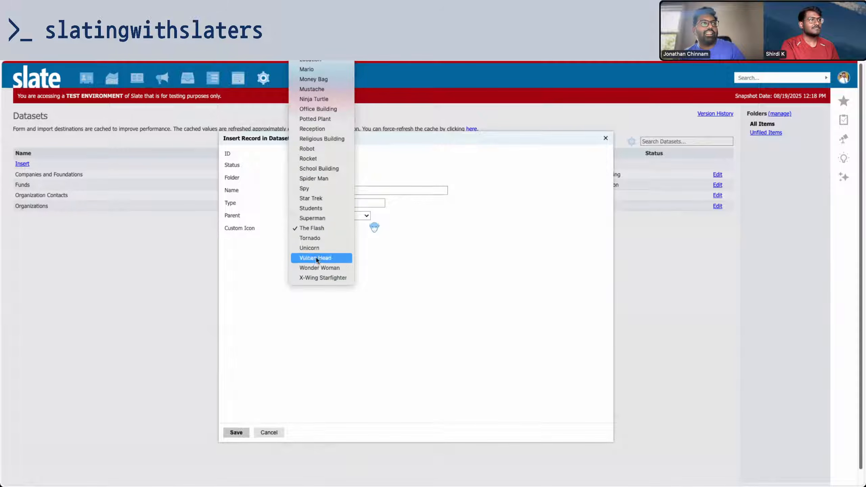
{"action": "left_click", "coordinate": [313, 119]}
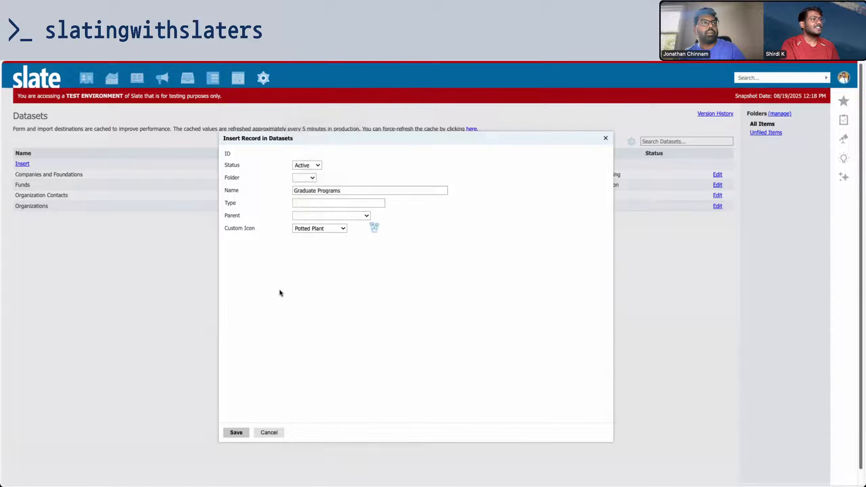
{"action": "left_click", "coordinate": [318, 215]}
{"action": "left_click", "coordinate": [456, 216]}
{"action": "left_click", "coordinate": [236, 432]}
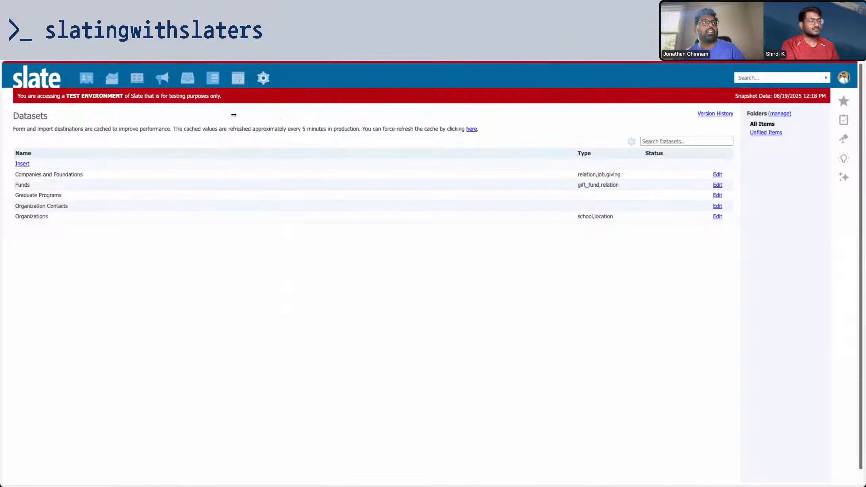
- Search the database tools for 'ENT' and open the Entities list
{"action": "left_click", "coordinate": [263, 77]}
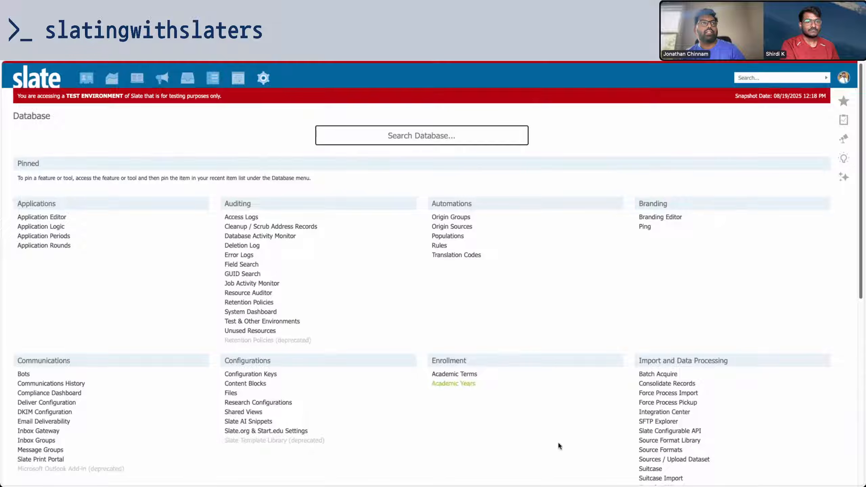
{"action": "scroll", "coordinate": [557, 442], "scroll_direction": "down", "scroll_amount": 10}
{"action": "scroll", "coordinate": [361, 224], "scroll_direction": "up", "scroll_amount": 1}
{"action": "type", "text": "E"}
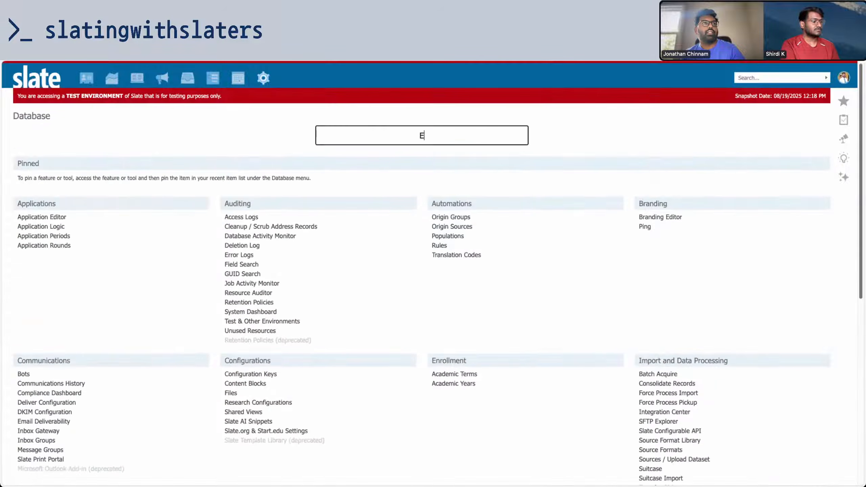
{"action": "type", "text": "NT"}
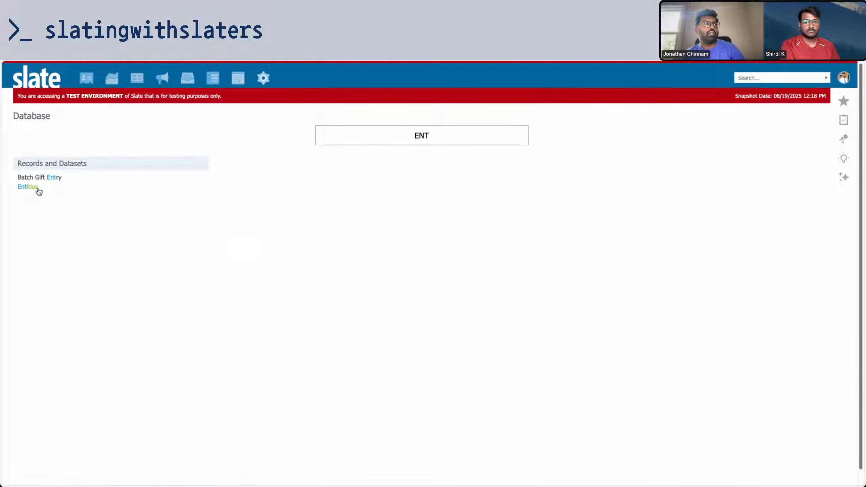
{"action": "left_click", "coordinate": [38, 187]}
{"action": "left_click", "coordinate": [23, 153]}
{"action": "left_click", "coordinate": [328, 191]}
{"action": "type", "text": "Graduate Program Dates"}
{"action": "left_click", "coordinate": [330, 204]}
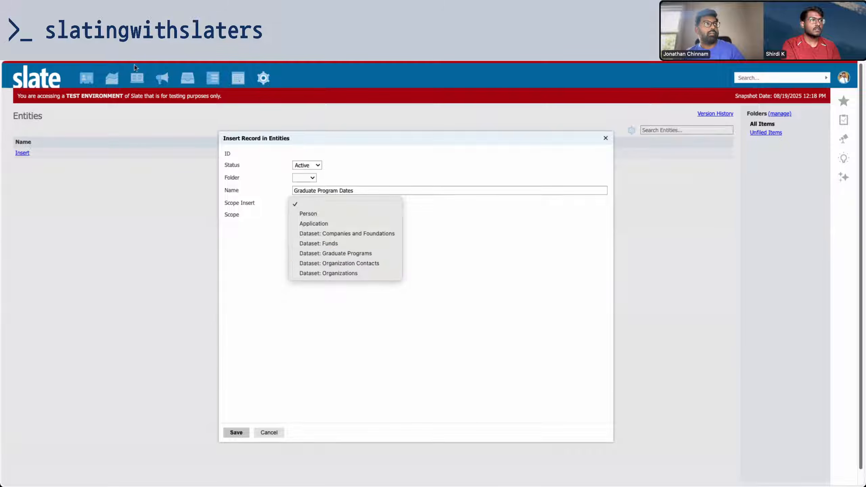
- Open a second copy of the Entities page, go to the Database tools and refresh the Configurable Joins Library
{"action": "right_click", "coordinate": [102, 24]}
{"action": "left_click", "coordinate": [135, 78]}
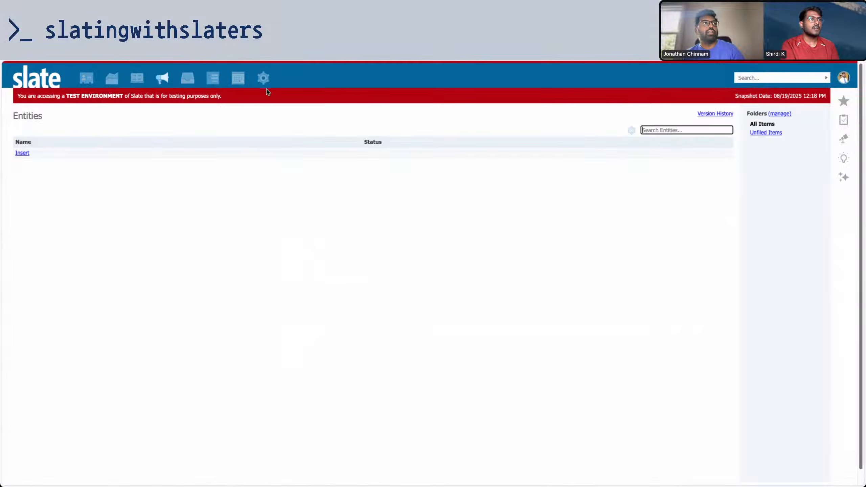
{"action": "left_click", "coordinate": [263, 78]}
{"action": "scroll", "coordinate": [324, 290], "scroll_direction": "down", "scroll_amount": 8}
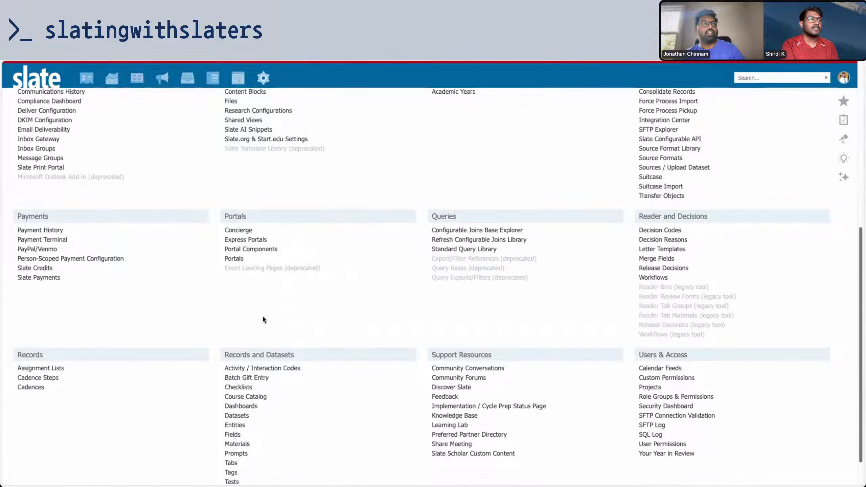
{"action": "scroll", "coordinate": [263, 313], "scroll_direction": "up", "scroll_amount": 4}
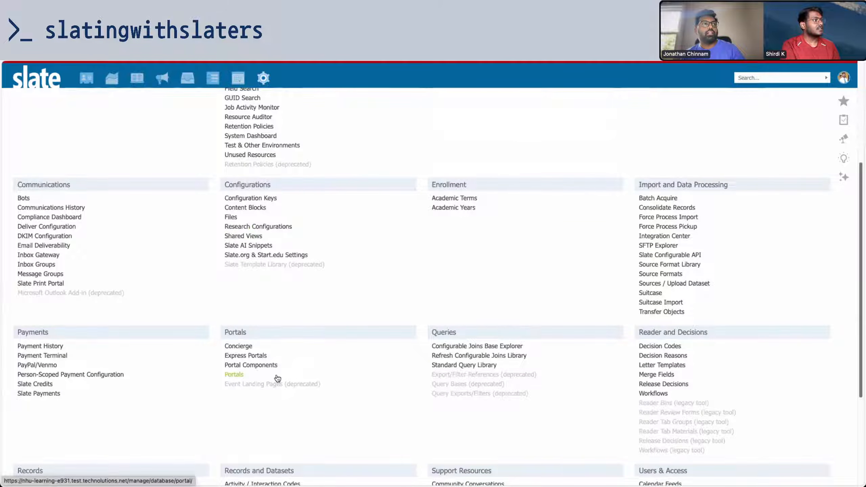
{"action": "left_click", "coordinate": [482, 357]}
{"action": "left_click", "coordinate": [509, 94]}
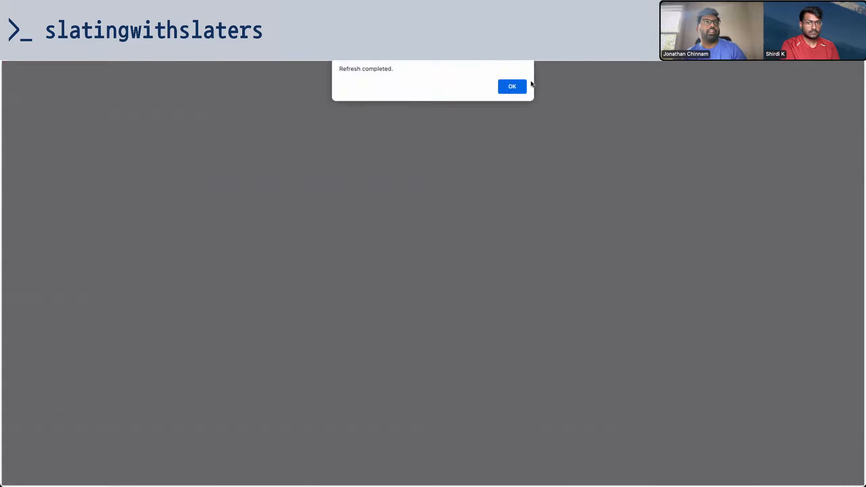
{"action": "left_click", "coordinate": [514, 85]}
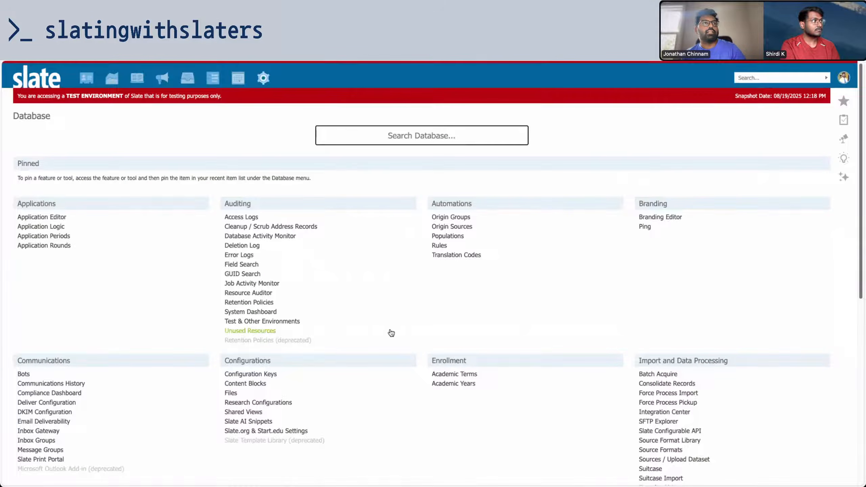
{"action": "scroll", "coordinate": [391, 333], "scroll_direction": "down", "scroll_amount": 8}
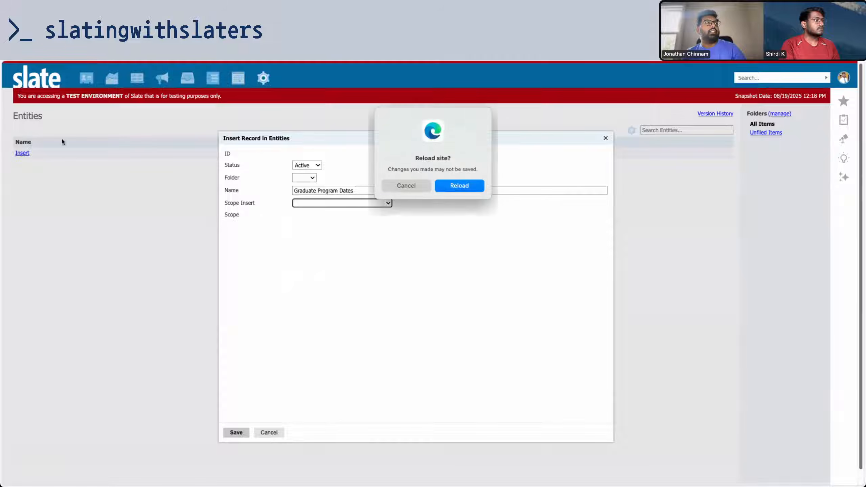
- Reload the Entities page, then create and save an active entity named 'Graduate Program Dates' scoped to the Graduate Programs dataset
{"action": "left_click", "coordinate": [457, 183]}
{"action": "left_click", "coordinate": [20, 157]}
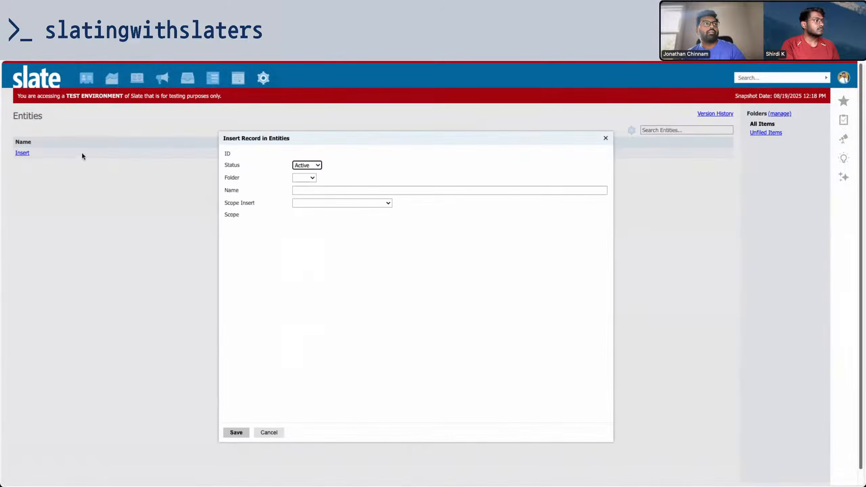
{"action": "left_click", "coordinate": [376, 202]}
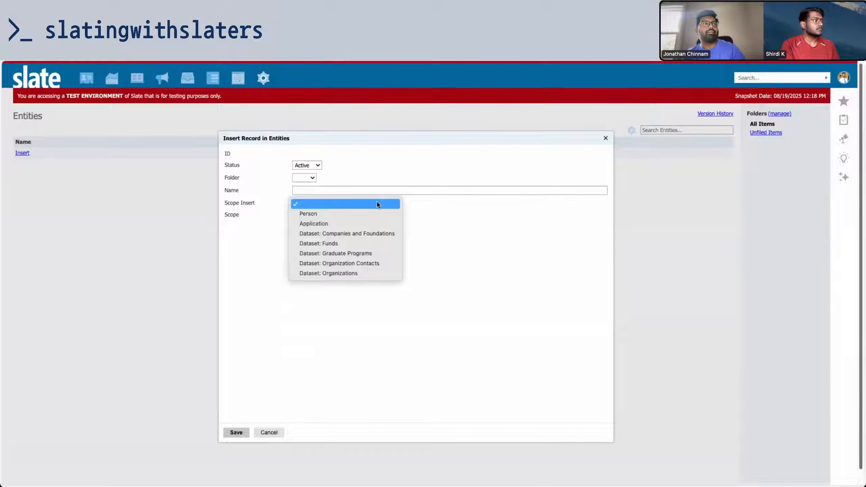
{"action": "left_click", "coordinate": [373, 253]}
{"action": "left_click", "coordinate": [314, 190]}
{"action": "type", "text": "Graduate Program Dates"}
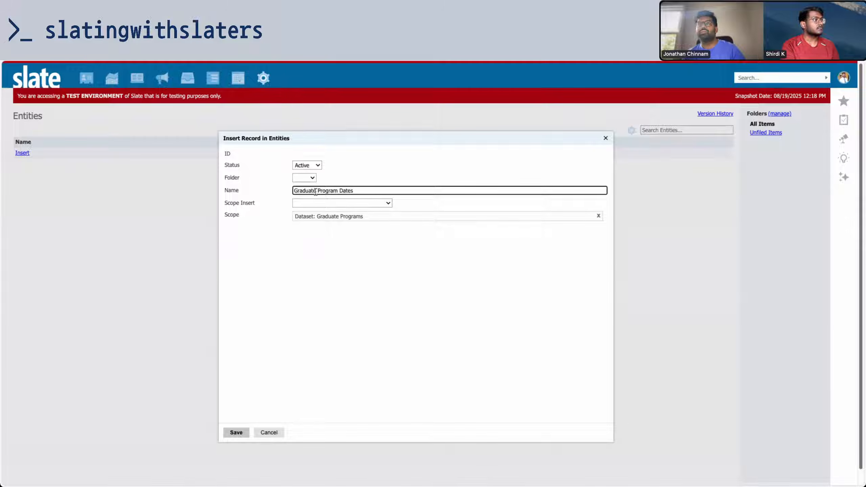
{"action": "left_click", "coordinate": [342, 260]}
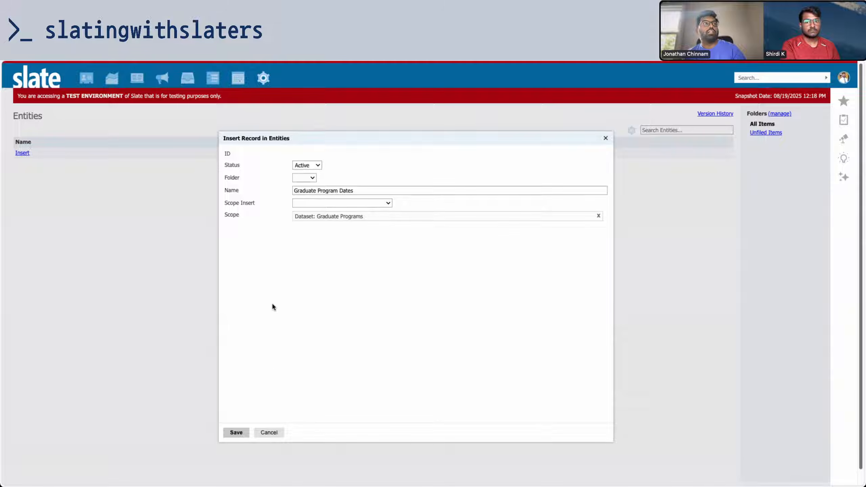
{"action": "left_click", "coordinate": [236, 432]}
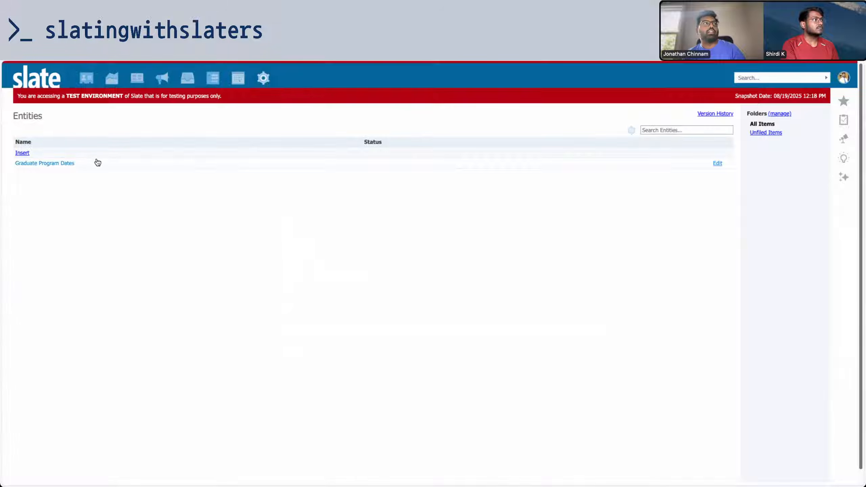
- Reopen the Graduate Program Dates entity to review its name and scope, then close it without saving
{"action": "left_click", "coordinate": [97, 163]}
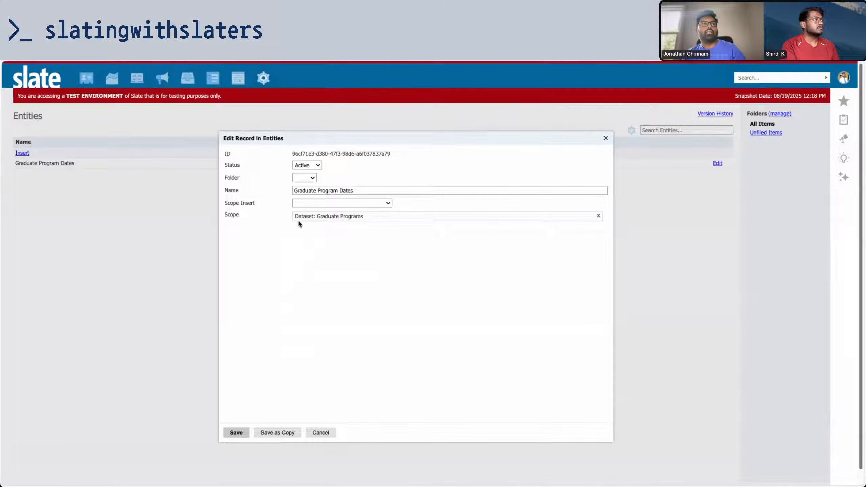
{"action": "left_click", "coordinate": [323, 188]}
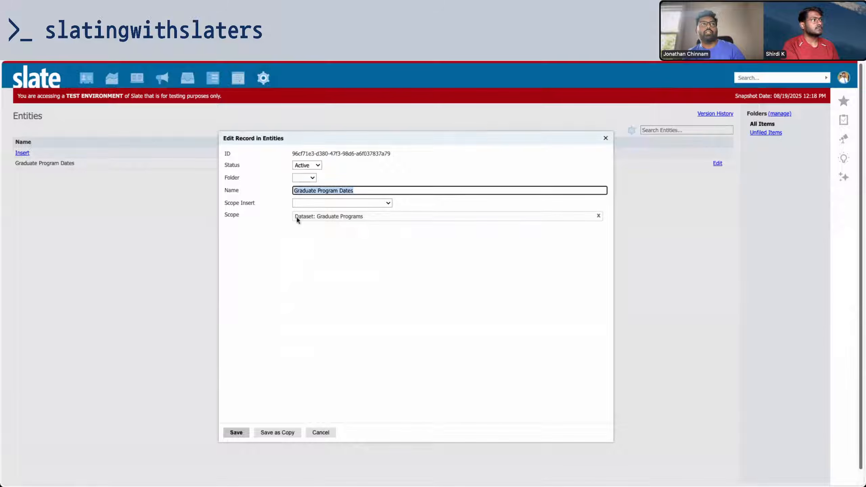
{"action": "left_click", "coordinate": [316, 433]}
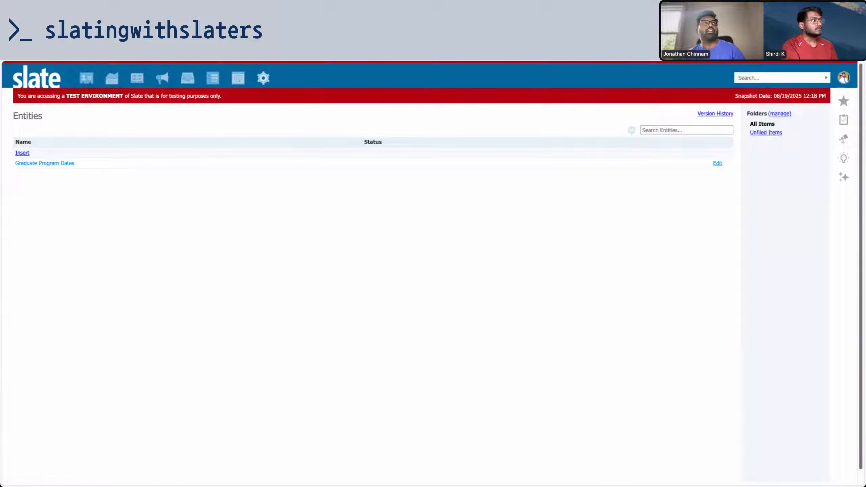
- Return to the Slate Community guide and examine the Create Fields and Prompts section with its key questions and dataset key guidance
{"action": "key", "text": "ctrl+Tab"}
{"action": "key", "text": "ctrl+Tab"}
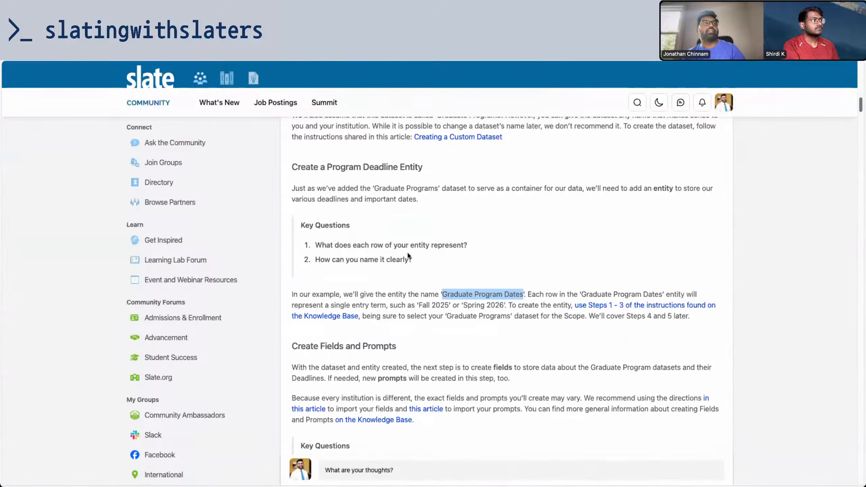
{"action": "scroll", "coordinate": [410, 253], "scroll_direction": "down", "scroll_amount": 5}
{"action": "scroll", "coordinate": [411, 254], "scroll_direction": "down", "scroll_amount": 5}
{"action": "scroll", "coordinate": [412, 254], "scroll_direction": "up", "scroll_amount": 1}
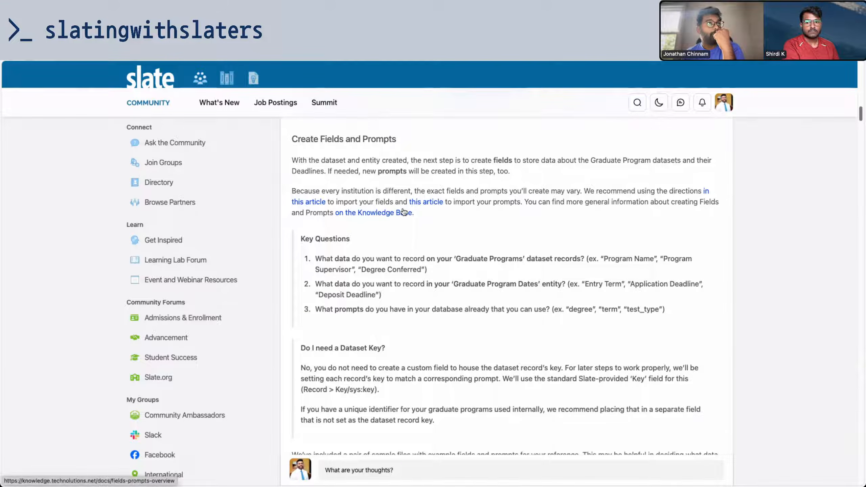
{"action": "scroll", "coordinate": [403, 213], "scroll_direction": "down", "scroll_amount": 1}
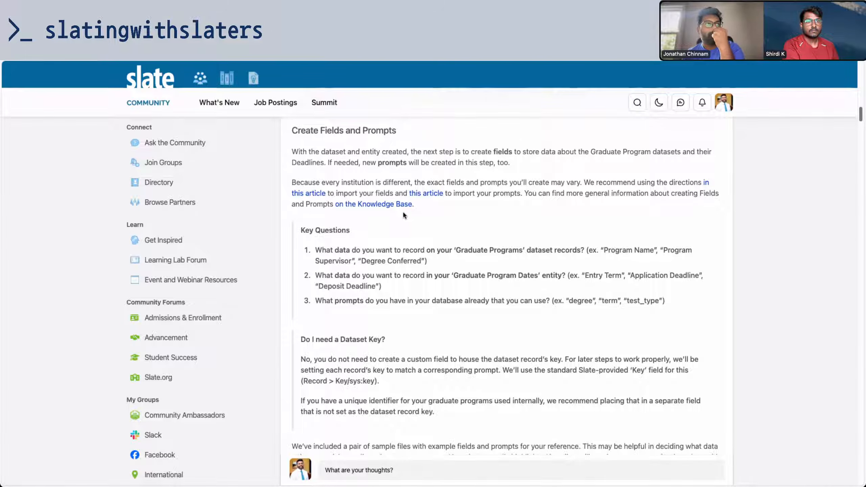
{"action": "scroll", "coordinate": [405, 210], "scroll_direction": "up", "scroll_amount": 3}
{"action": "scroll", "coordinate": [400, 215], "scroll_direction": "up", "scroll_amount": 1}
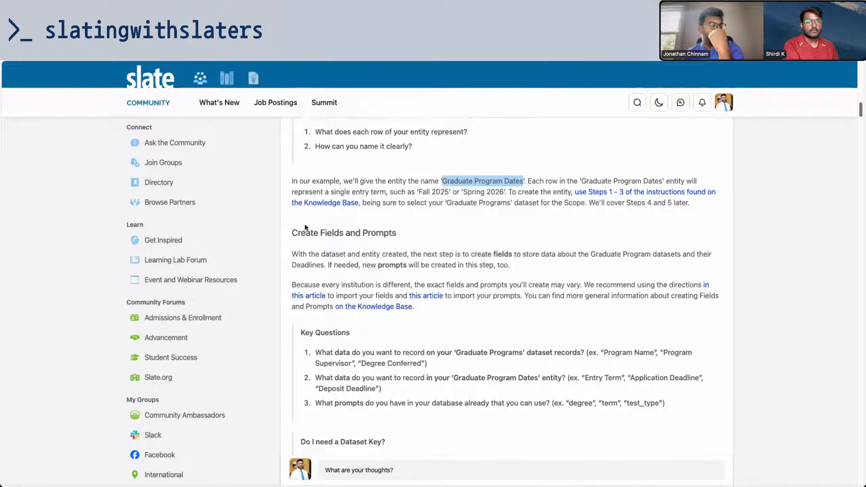
{"action": "scroll", "coordinate": [354, 242], "scroll_direction": "down", "scroll_amount": 2}
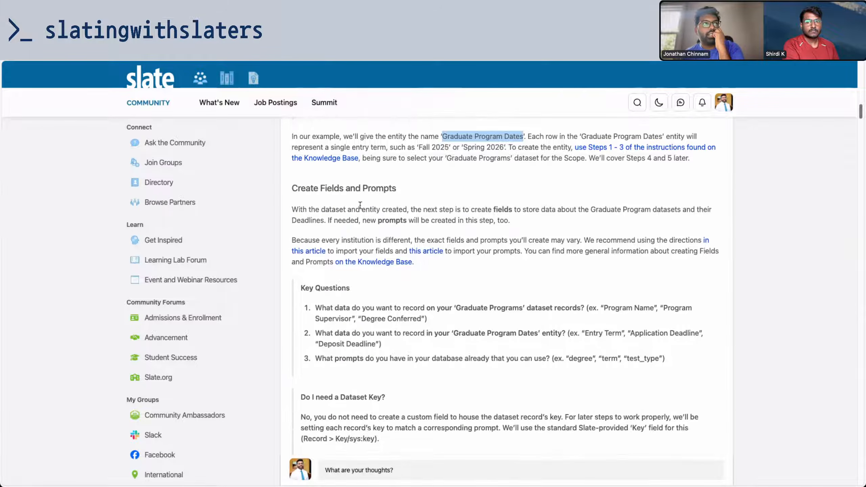
- Read the Create Fields and Prompts introduction, highlighting the next-step text and the recommended directions for importing fields and prompts
{"action": "left_click_drag", "start_coordinate": [510, 220], "coordinate": [409, 204]}
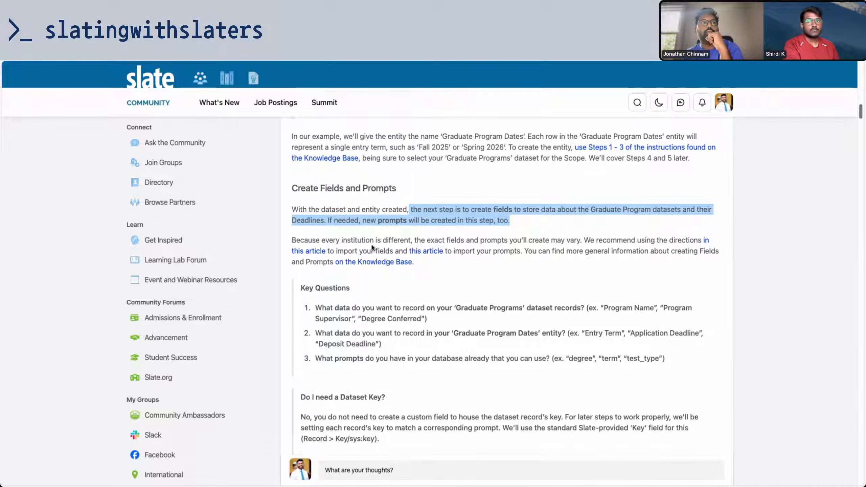
{"action": "scroll", "coordinate": [359, 240], "scroll_direction": "down", "scroll_amount": 2}
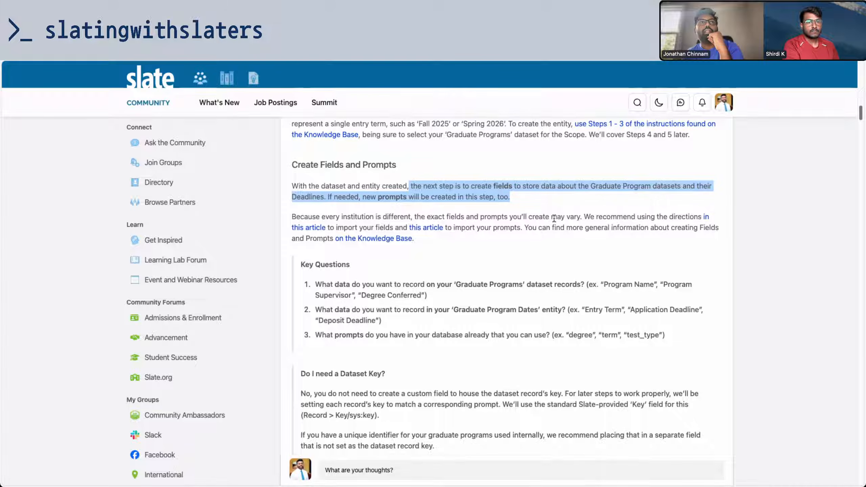
{"action": "left_click", "coordinate": [589, 215]}
{"action": "left_click_drag", "start_coordinate": [590, 215], "coordinate": [689, 227]}
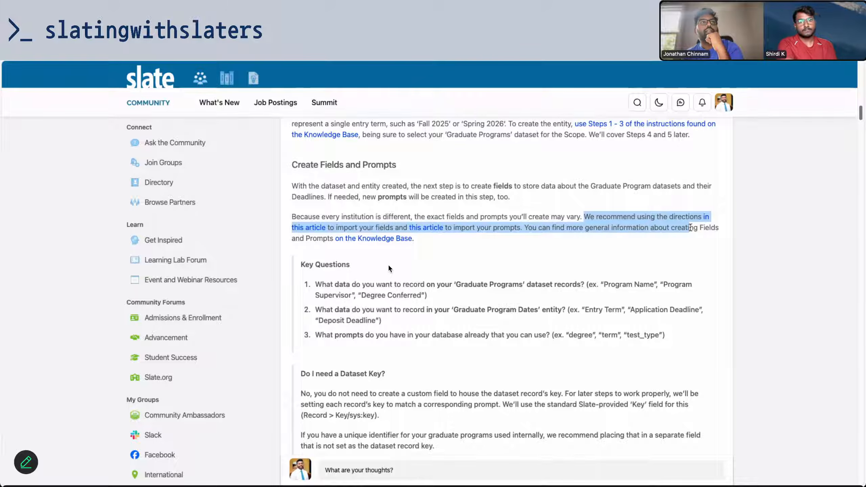
{"action": "left_click_drag", "start_coordinate": [690, 228], "coordinate": [713, 227]}
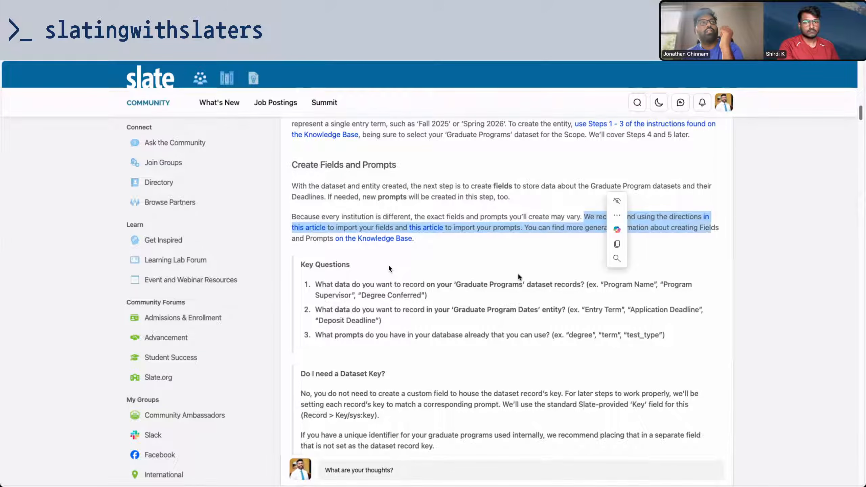
- Read the Key Questions, highlighting the one about data on 'Graduate Programs' dataset records and the example prompt 'degree'
{"action": "scroll", "coordinate": [420, 271], "scroll_direction": "down", "scroll_amount": 2}
{"action": "left_click_drag", "start_coordinate": [308, 220], "coordinate": [450, 227]}
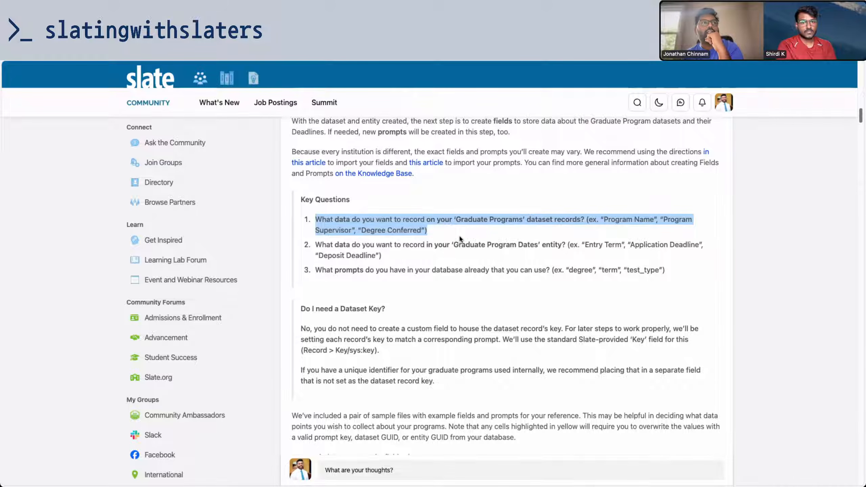
{"action": "left_click", "coordinate": [443, 261]}
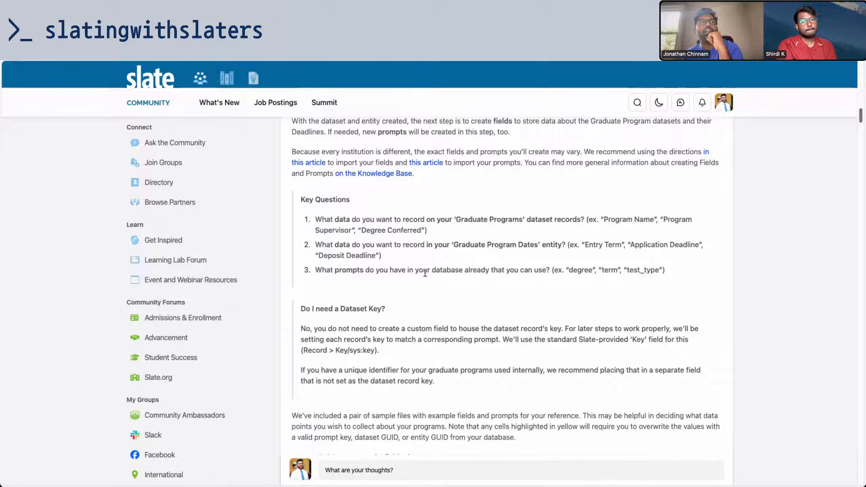
{"action": "double_click", "coordinate": [576, 270]}
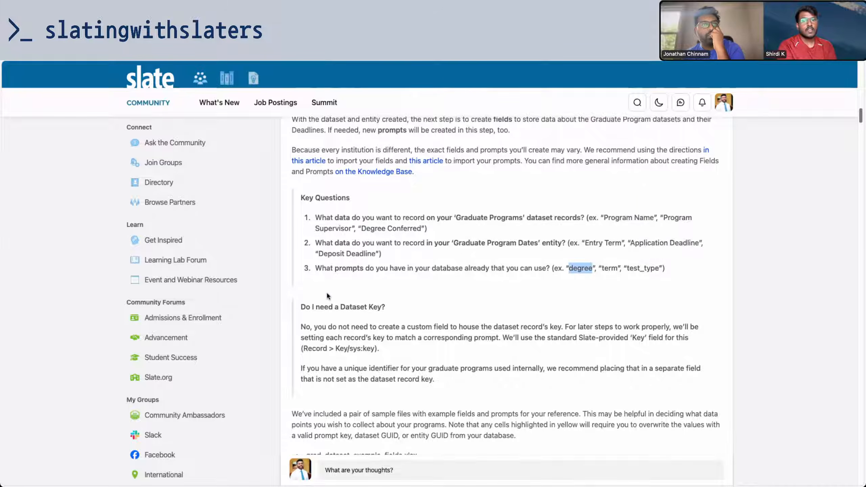
{"action": "scroll", "coordinate": [326, 290], "scroll_direction": "down", "scroll_amount": 2}
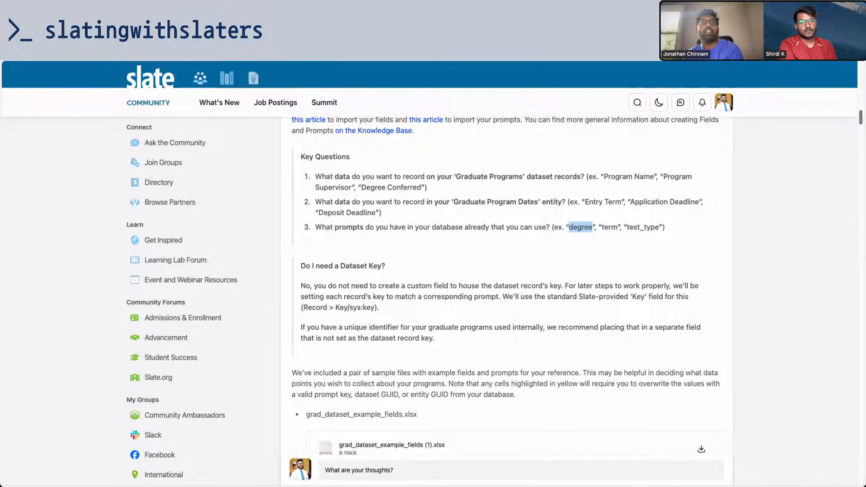
- Highlight the example 'Entry Term' and the words 'Graduate Program Dates' entity' in the second key question, then continue to the sample files
{"action": "left_click", "coordinate": [610, 200]}
{"action": "left_click_drag", "start_coordinate": [630, 202], "coordinate": [584, 201]}
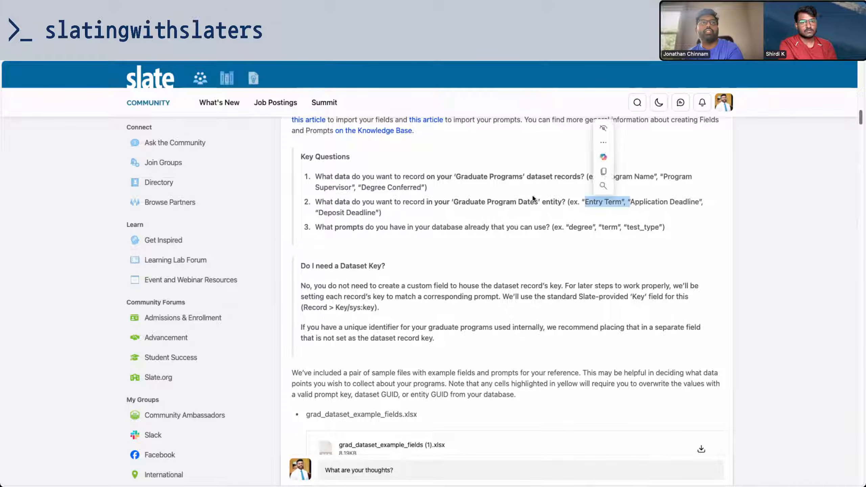
{"action": "left_click", "coordinate": [533, 206]}
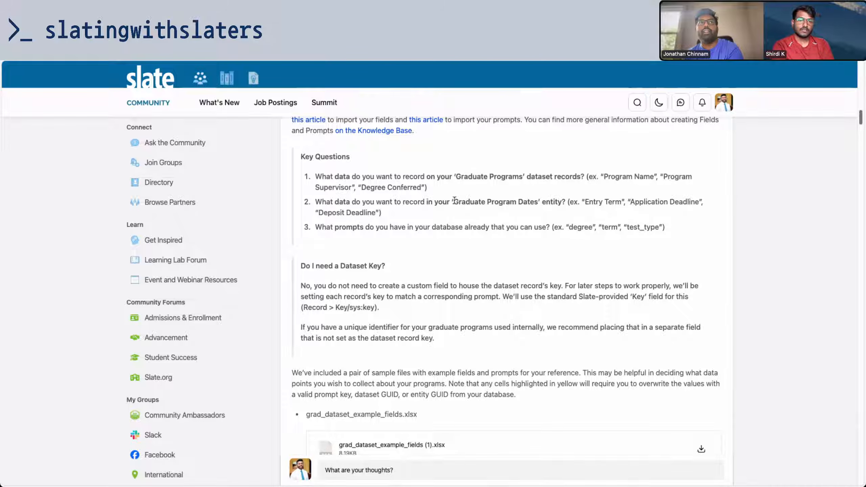
{"action": "left_click_drag", "start_coordinate": [453, 201], "coordinate": [570, 209]}
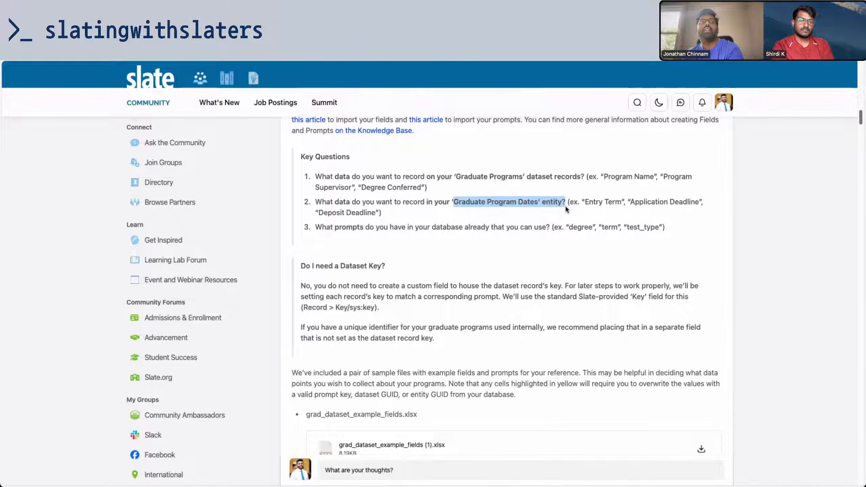
{"action": "scroll", "coordinate": [372, 266], "scroll_direction": "down", "scroll_amount": 3}
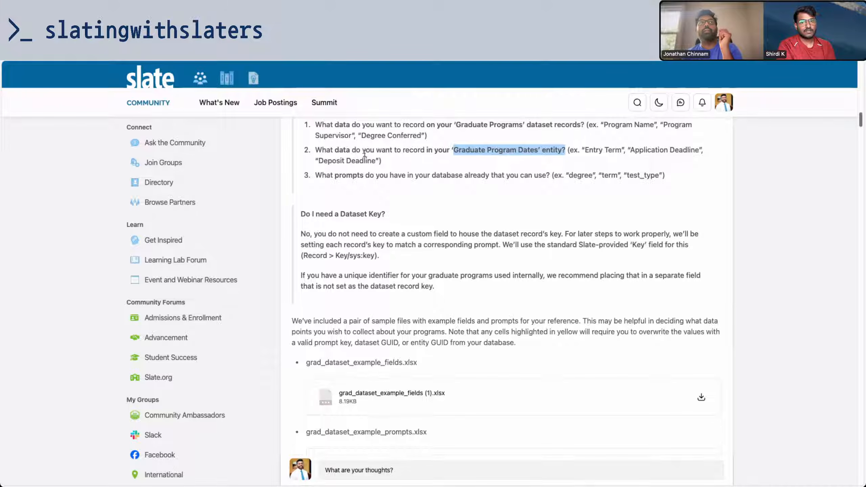
- Highlight the example 'Entry Term' in the second key question about the 'Graduate Program Dates' entity
{"action": "left_click", "coordinate": [398, 152]}
{"action": "left_click_drag", "start_coordinate": [592, 147], "coordinate": [623, 147]}
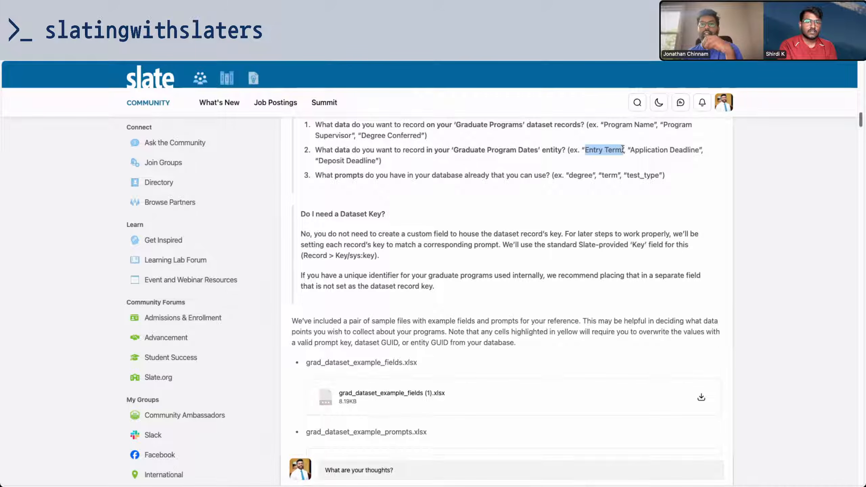
{"action": "left_click", "coordinate": [594, 159]}
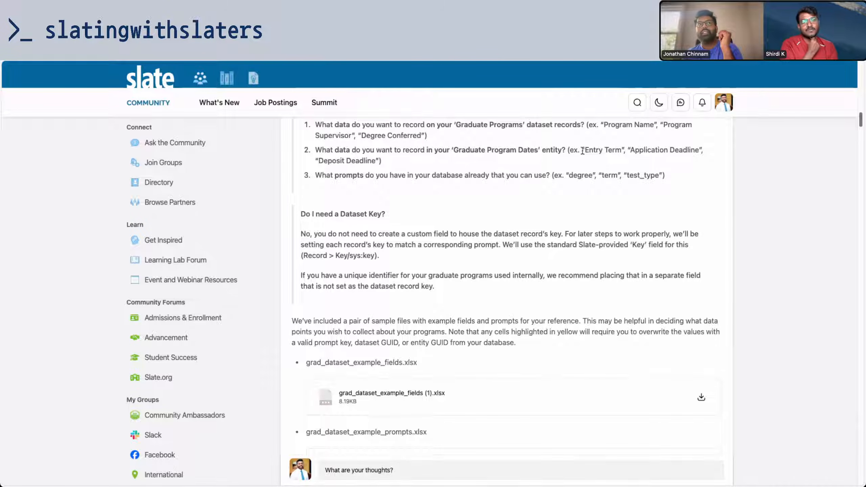
{"action": "left_click_drag", "start_coordinate": [585, 149], "coordinate": [608, 151]}
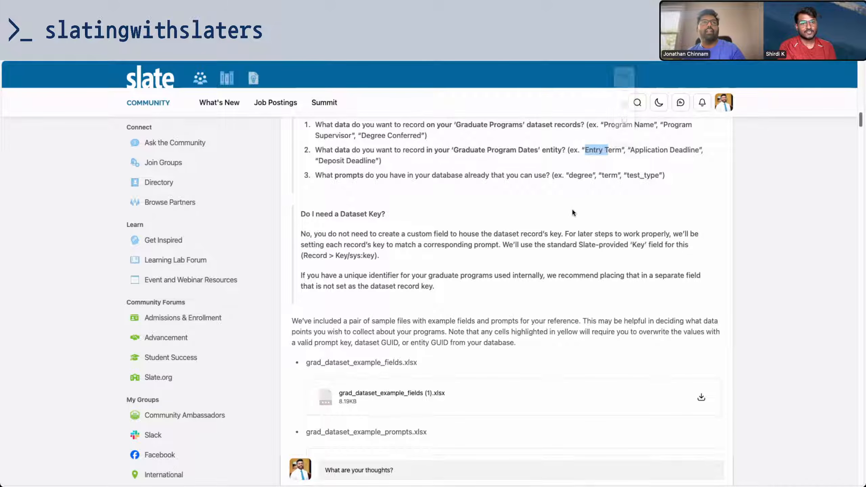
- Read the 'Do I need a Dataset Key?' section, highlighting its first paragraph through '(Record > Key/sys:key)'
{"action": "scroll", "coordinate": [477, 246], "scroll_direction": "down", "scroll_amount": 1}
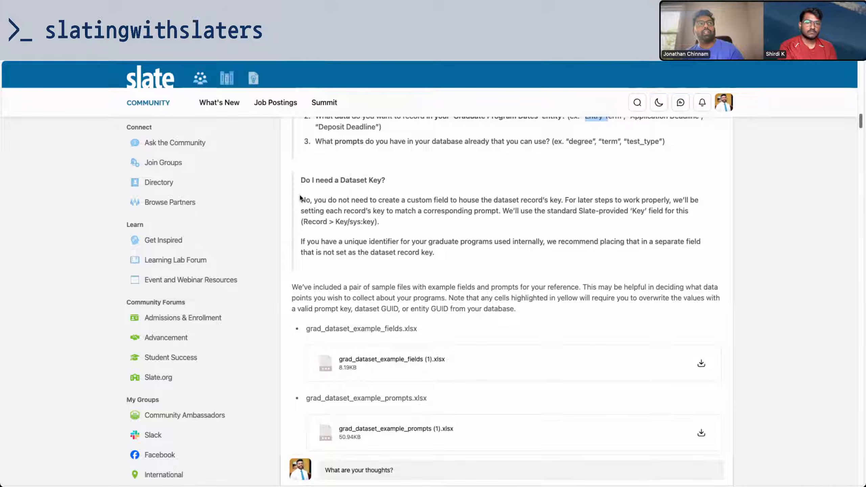
{"action": "left_click_drag", "start_coordinate": [499, 213], "coordinate": [311, 201]}
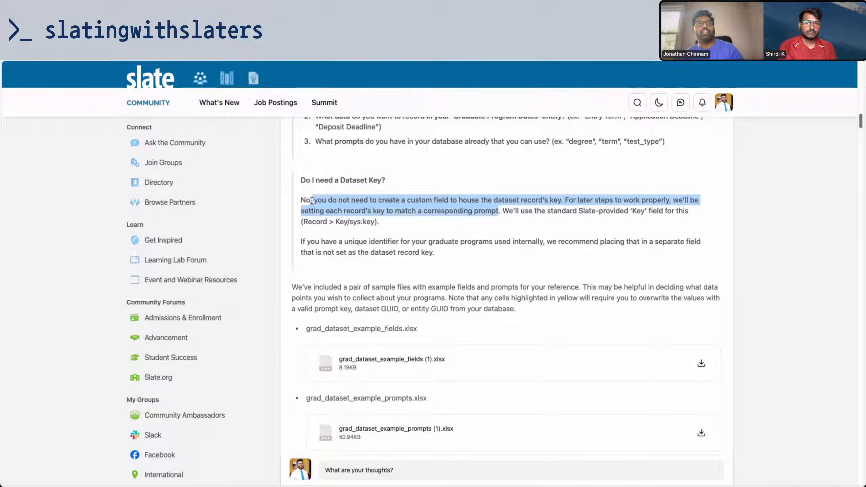
{"action": "left_click_drag", "start_coordinate": [308, 200], "coordinate": [297, 200]}
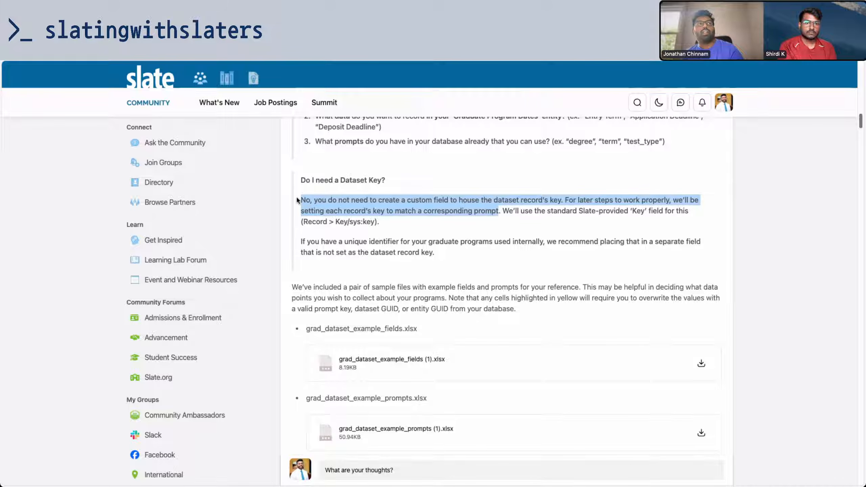
{"action": "right_click", "coordinate": [389, 178]}
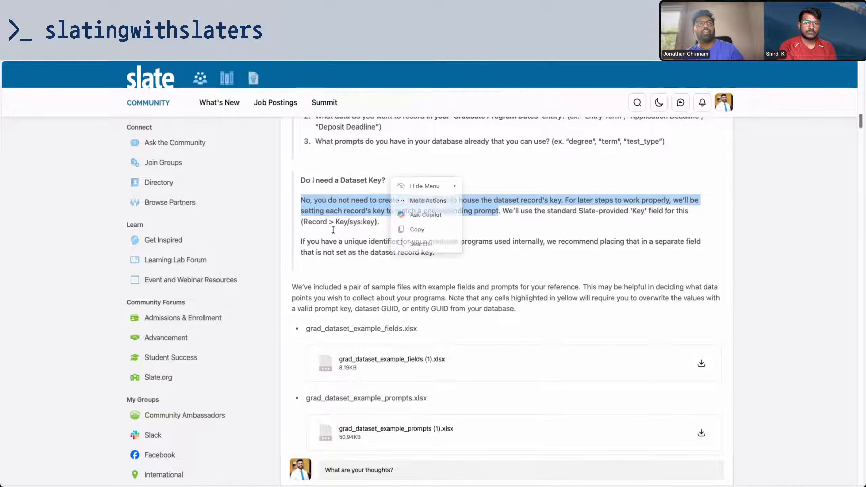
{"action": "left_click", "coordinate": [377, 222]}
{"action": "left_click_drag", "start_coordinate": [377, 222], "coordinate": [292, 203]}
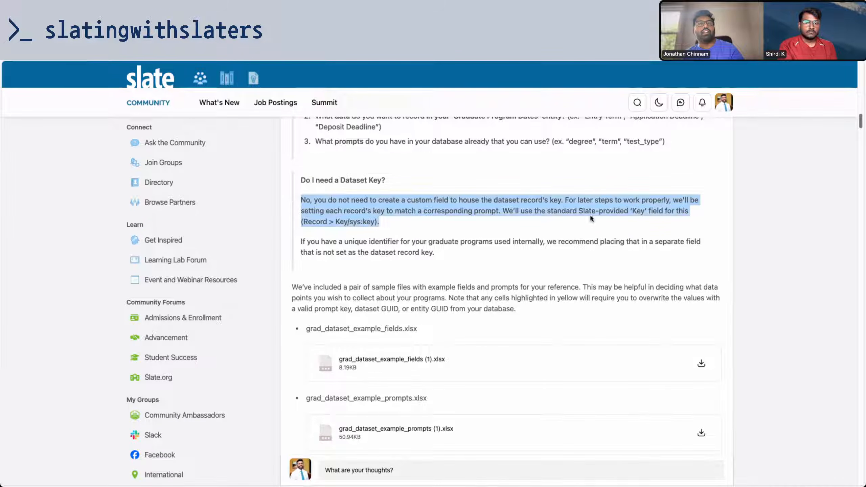
- Switch to the Slate test environment, inspect the ID of the 'Spring 2025' value under the 'term' prompt key, and close it without saving
{"action": "key", "text": "ctrl+Tab"}
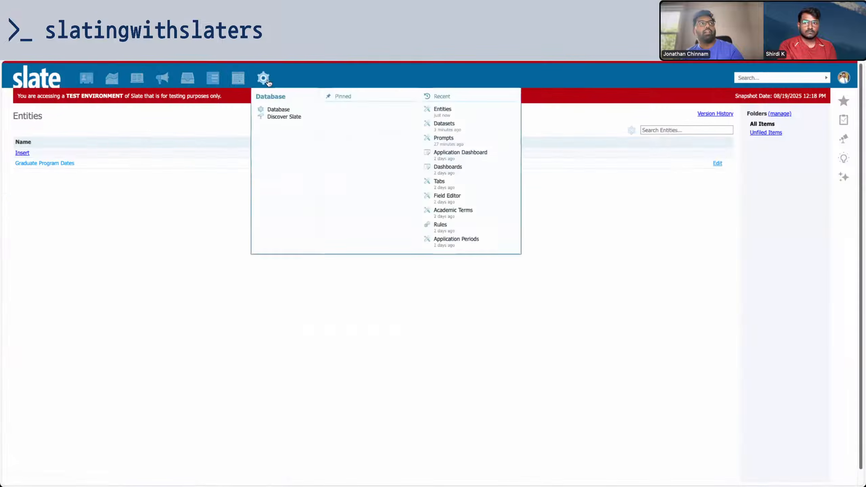
{"action": "mouse_move", "coordinate": [263, 78]}
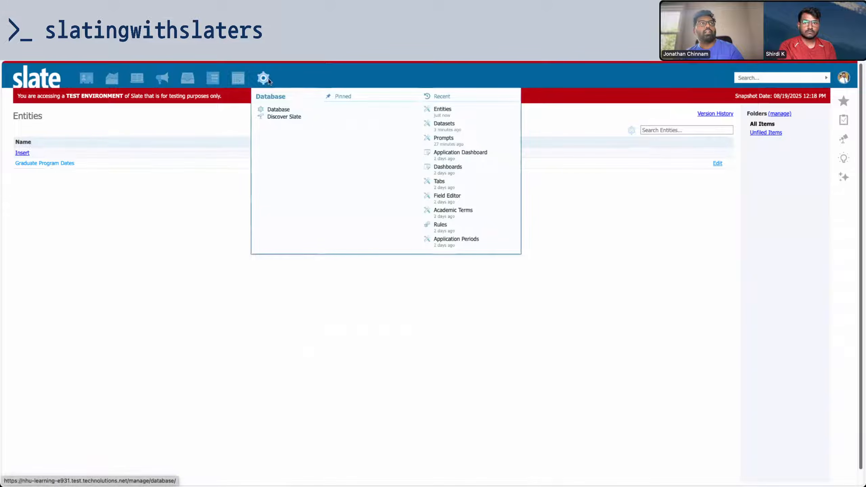
{"action": "left_click", "coordinate": [448, 138]}
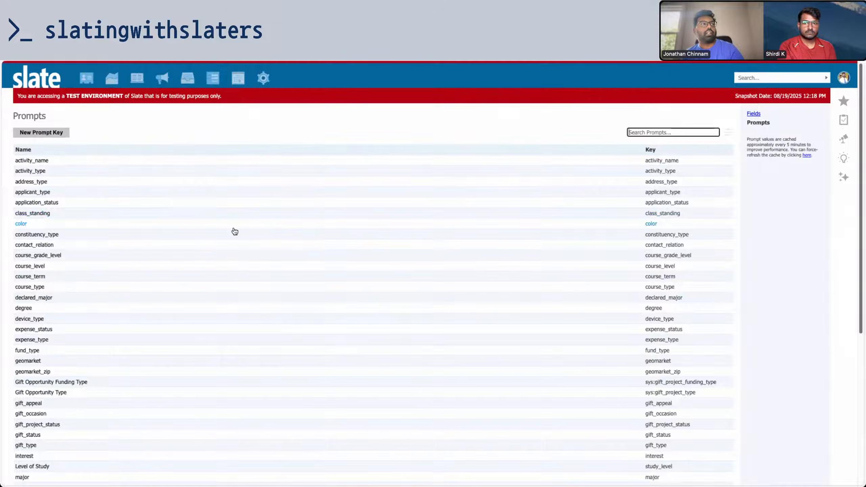
{"action": "scroll", "coordinate": [234, 232], "scroll_direction": "down", "scroll_amount": 6}
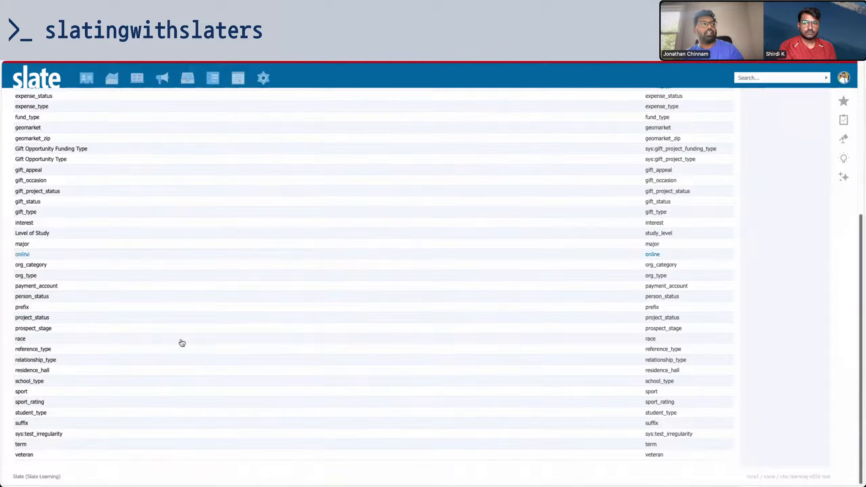
{"action": "left_click", "coordinate": [26, 444]}
{"action": "left_click", "coordinate": [177, 219]}
{"action": "left_click_drag", "start_coordinate": [308, 194], "coordinate": [448, 195]}
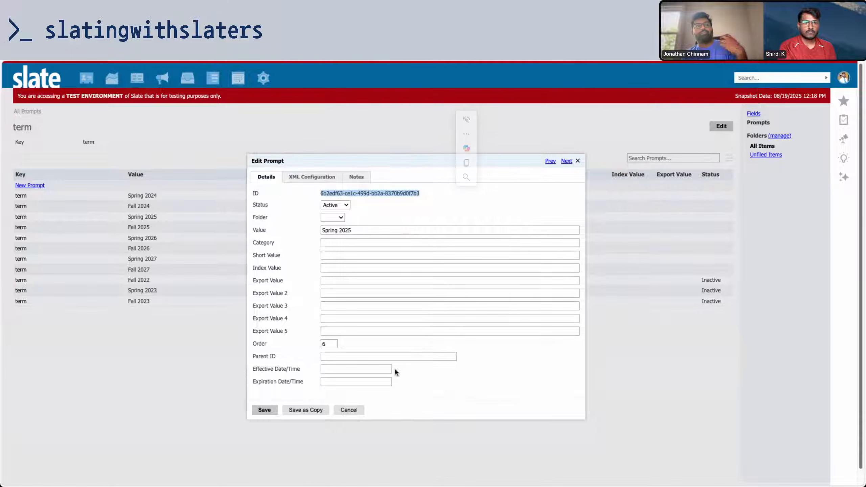
{"action": "left_click", "coordinate": [349, 409]}
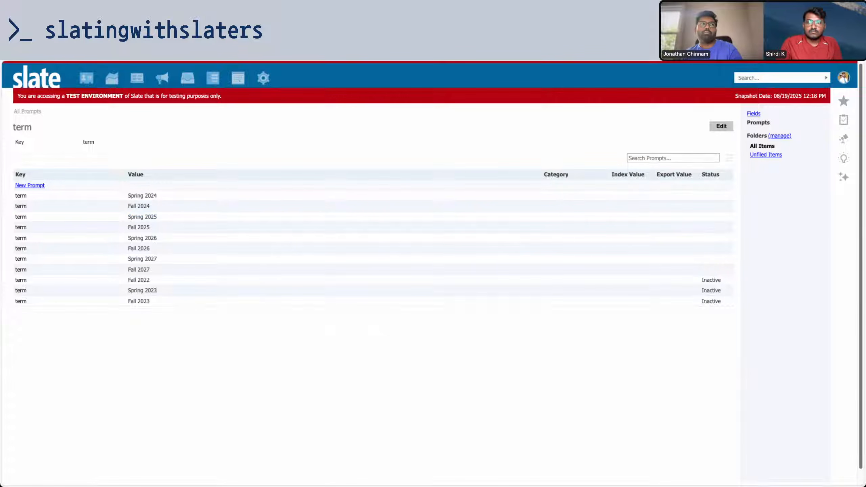
- Return to the Slate Community guide and highlight the paragraph introducing the sample files with example fields and prompts
{"action": "key", "text": "ctrl+Tab"}
{"action": "left_click", "coordinate": [434, 256]}
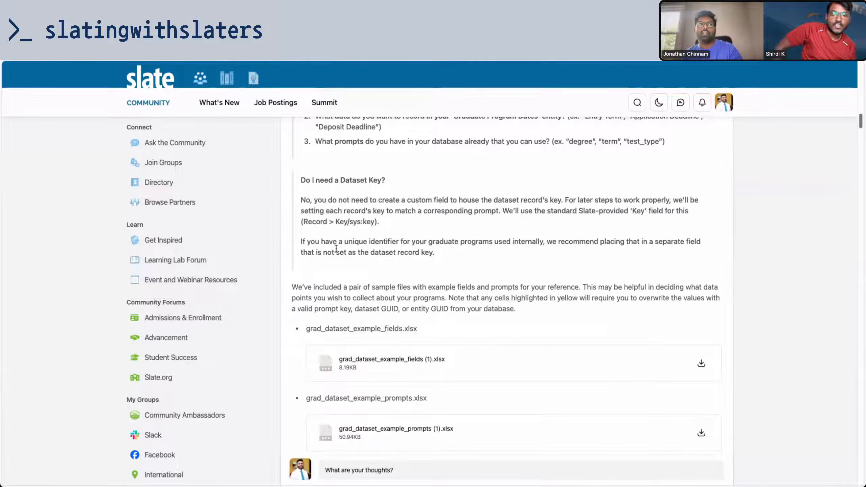
{"action": "scroll", "coordinate": [332, 248], "scroll_direction": "down", "scroll_amount": 1}
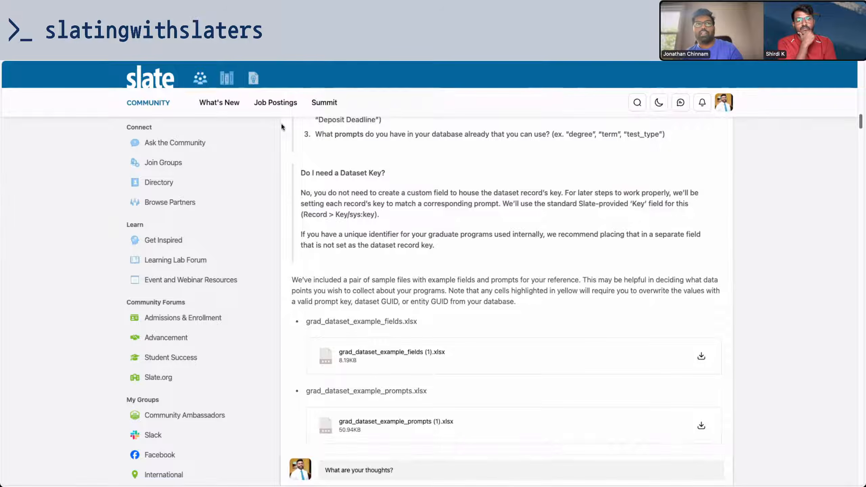
{"action": "scroll", "coordinate": [431, 221], "scroll_direction": "down", "scroll_amount": 3}
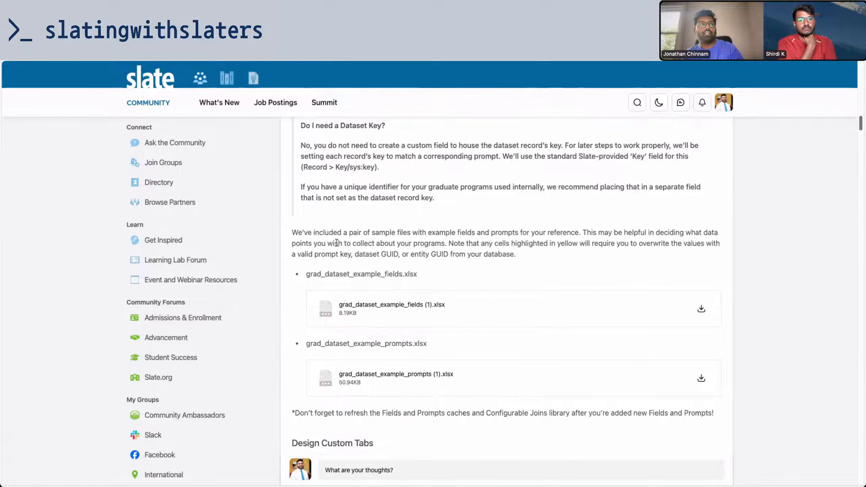
{"action": "left_click_drag", "start_coordinate": [293, 232], "coordinate": [535, 259]}
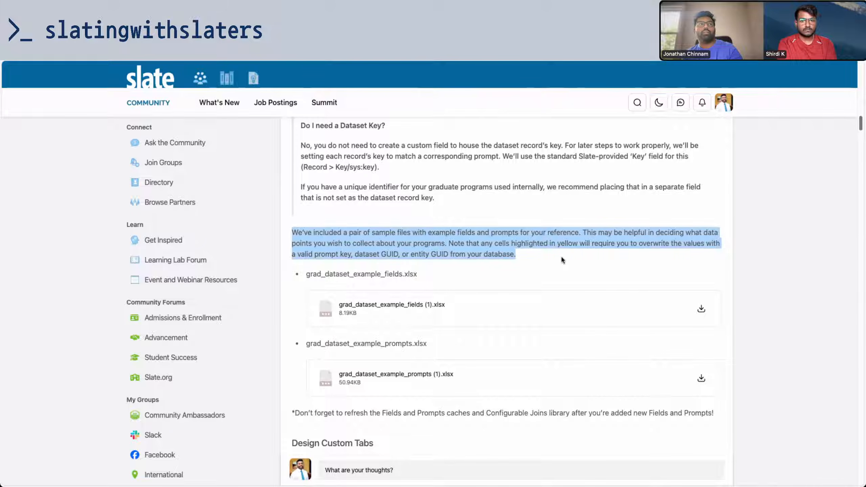
- Look over the sample file list and the start of Design Custom Tabs, highlighting the file name grad_dataset_example_prompts.xlsx
{"action": "scroll", "coordinate": [540, 254], "scroll_direction": "down", "scroll_amount": 6}
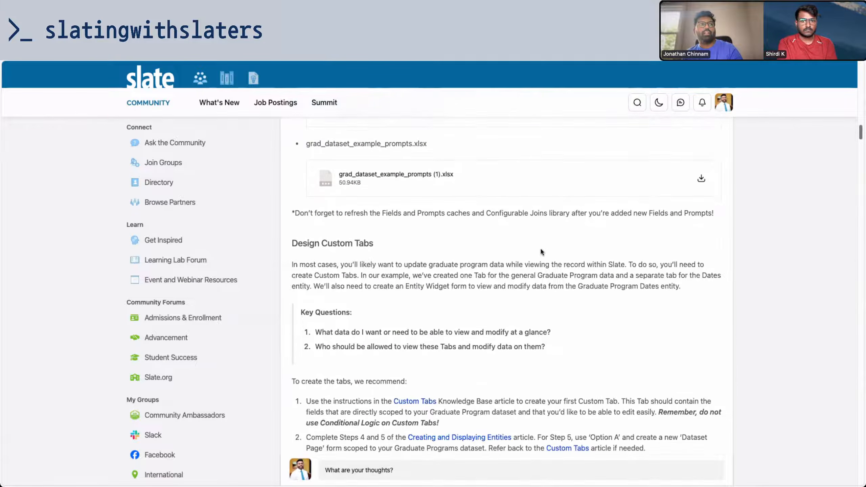
{"action": "scroll", "coordinate": [524, 242], "scroll_direction": "up", "scroll_amount": 3}
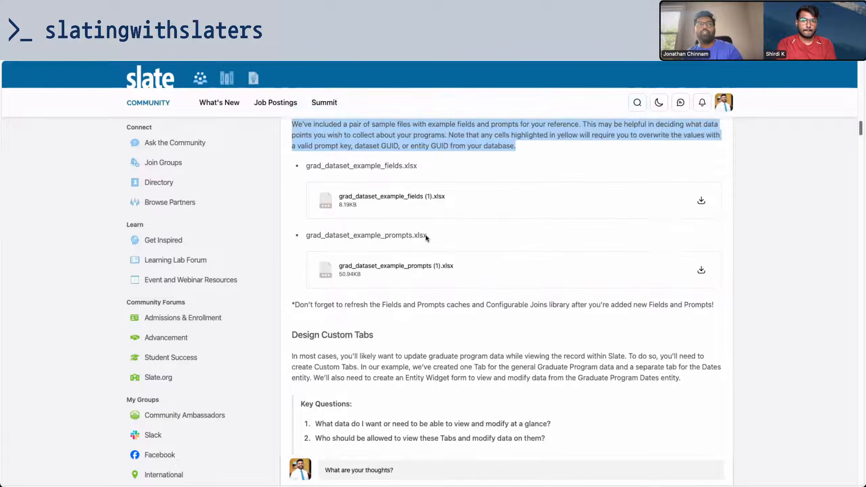
{"action": "left_click_drag", "start_coordinate": [432, 238], "coordinate": [303, 240]}
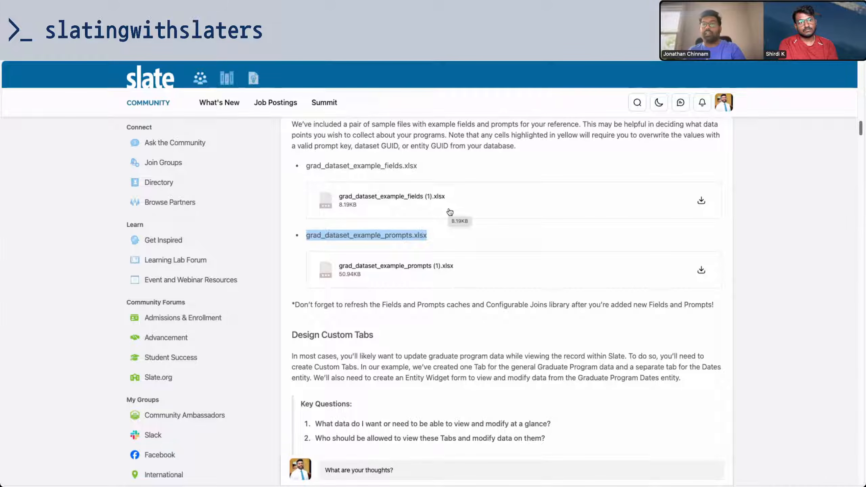
{"action": "left_click", "coordinate": [448, 235]}
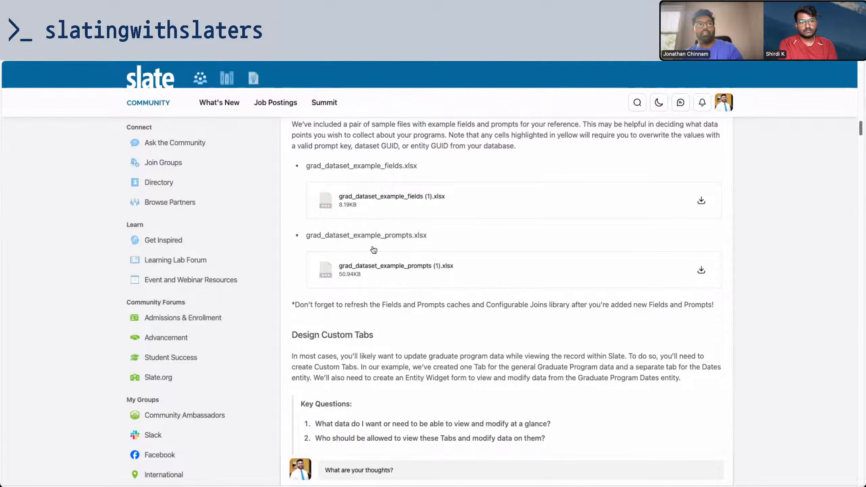
{"action": "scroll", "coordinate": [373, 250], "scroll_direction": "down", "scroll_amount": 5}
{"action": "scroll", "coordinate": [374, 256], "scroll_direction": "up", "scroll_amount": 6}
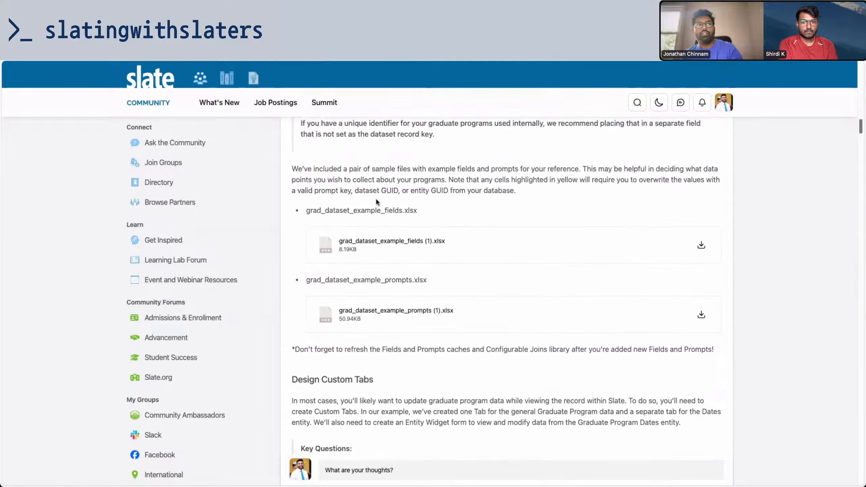
{"action": "scroll", "coordinate": [441, 189], "scroll_direction": "up", "scroll_amount": 2}
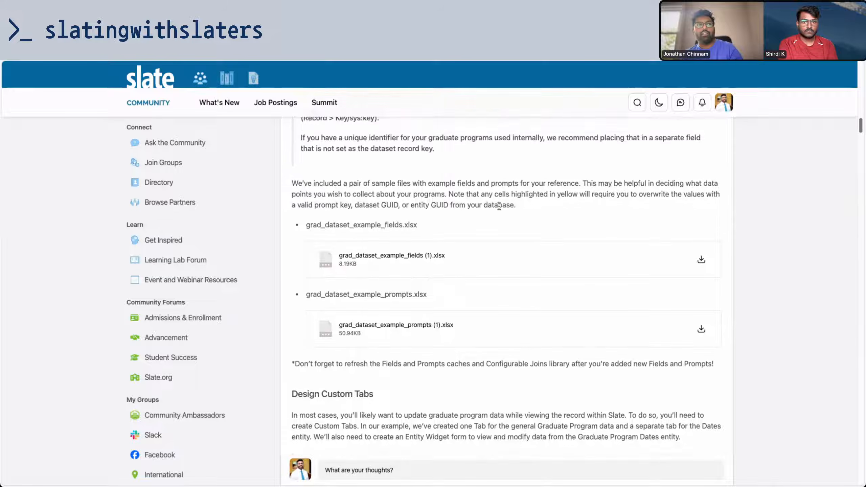
{"action": "scroll", "coordinate": [500, 209], "scroll_direction": "down", "scroll_amount": 1}
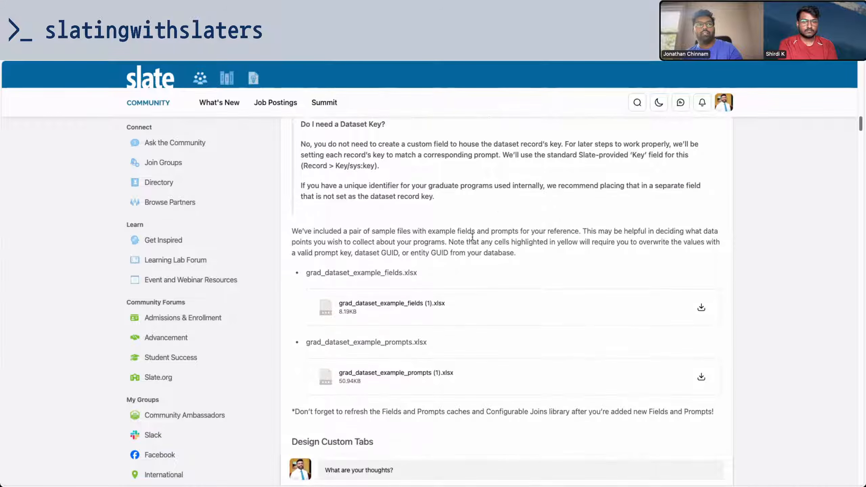
- Download the grad_dataset_example_fields sample file, open it in Excel, and enlarge its window to show more rows and columns
{"action": "left_click", "coordinate": [398, 308]}
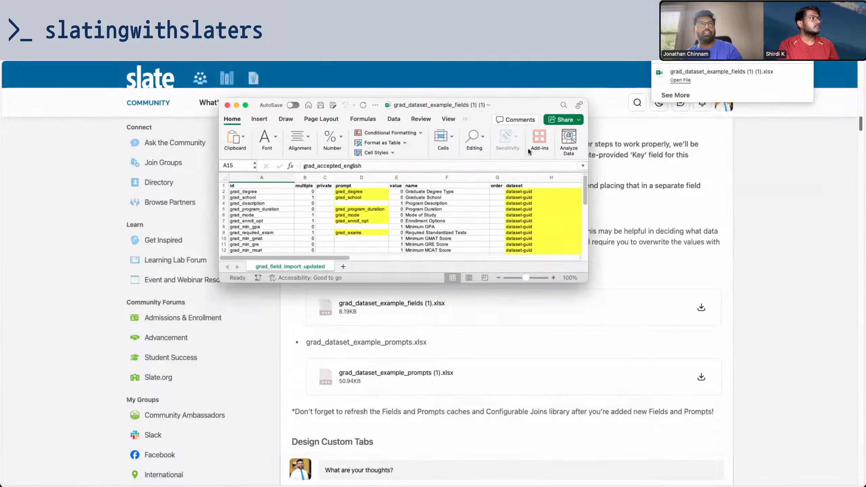
{"action": "left_click_drag", "start_coordinate": [586, 280], "coordinate": [862, 459]}
{"action": "left_click_drag", "start_coordinate": [601, 100], "coordinate": [483, 59]}
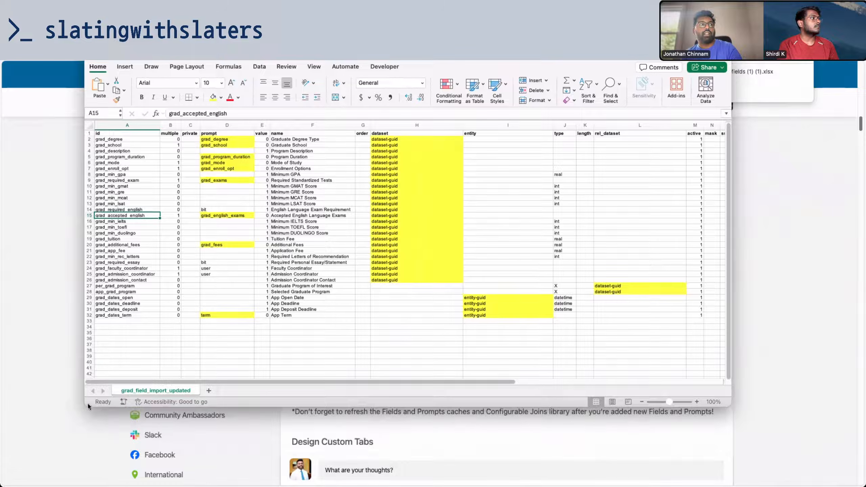
{"action": "left_click_drag", "start_coordinate": [83, 405], "coordinate": [56, 430]}
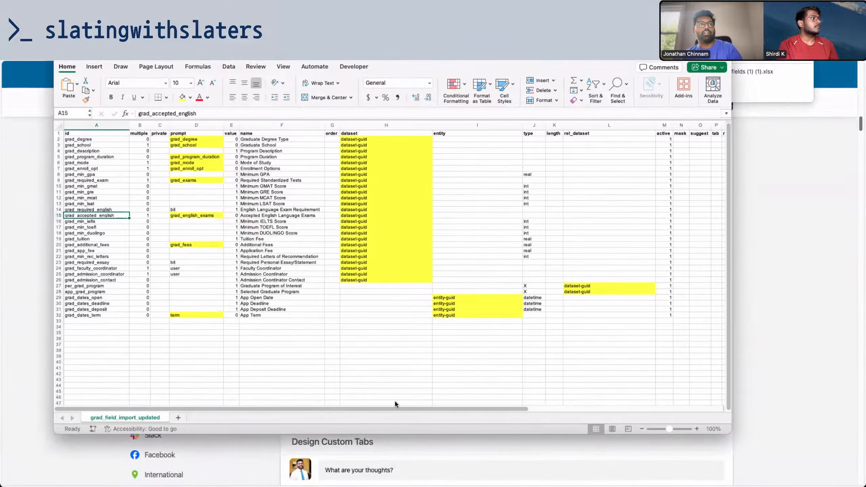
{"action": "left_click_drag", "start_coordinate": [371, 411], "coordinate": [257, 398]}
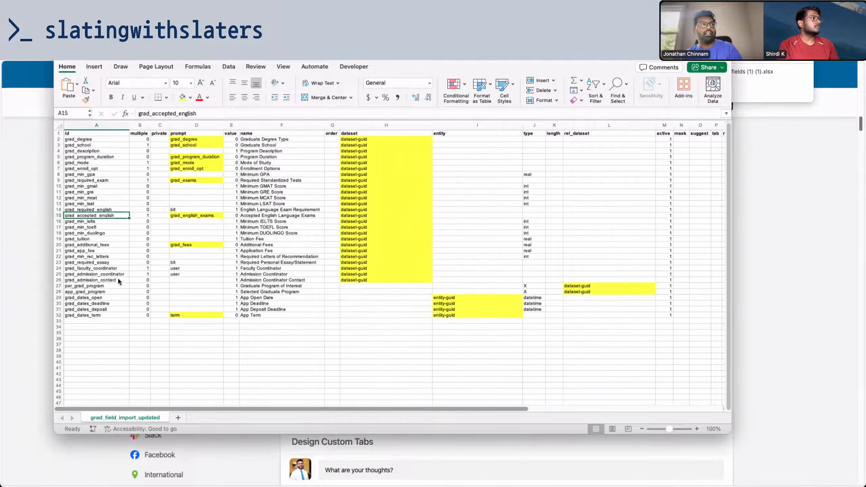
- Examine the field import sheet's prompt, dataset, entity and scope columns, selecting the relevant cells in each
{"action": "left_click_drag", "start_coordinate": [193, 139], "coordinate": [193, 314]}
{"action": "left_click_drag", "start_coordinate": [360, 139], "coordinate": [375, 279]}
{"action": "left_click_drag", "start_coordinate": [445, 298], "coordinate": [450, 315]}
{"action": "left_click_drag", "start_coordinate": [527, 409], "coordinate": [700, 422]}
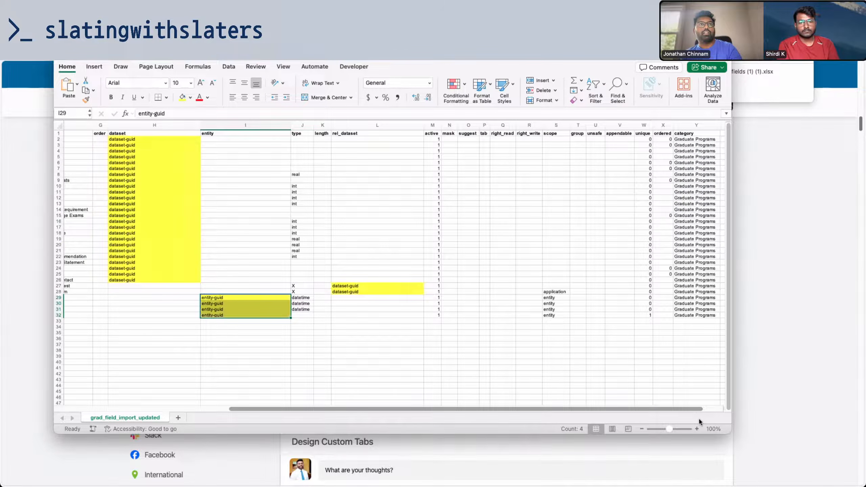
{"action": "left_click_drag", "start_coordinate": [556, 292], "coordinate": [559, 315]}
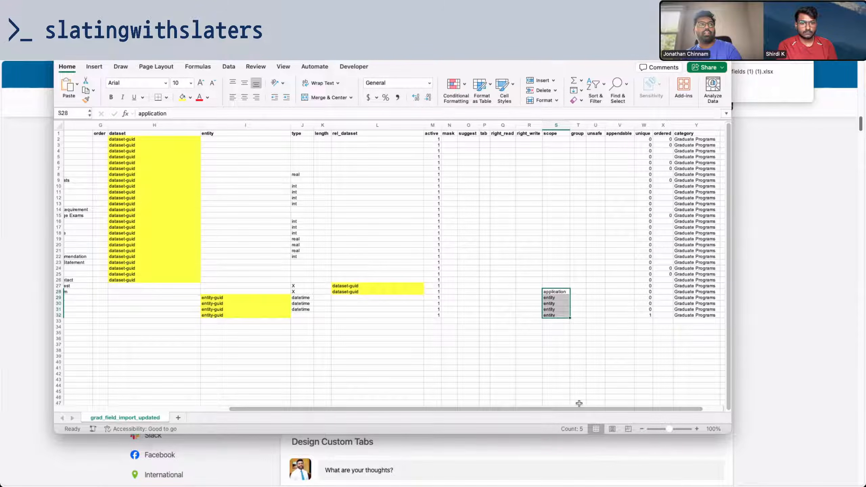
- Return to the first columns of the field import sheet and magnify it to 140%
{"action": "left_click_drag", "start_coordinate": [580, 412], "coordinate": [421, 395]}
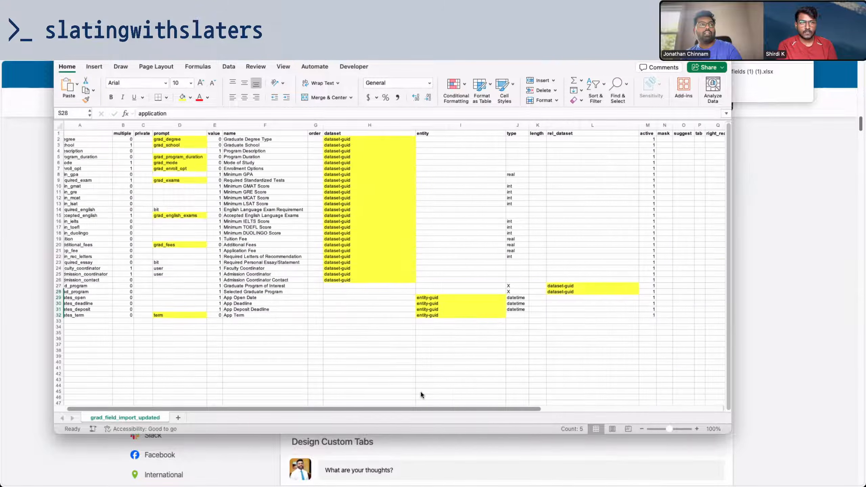
{"action": "scroll", "coordinate": [420, 390], "scroll_direction": "left", "scroll_amount": 2}
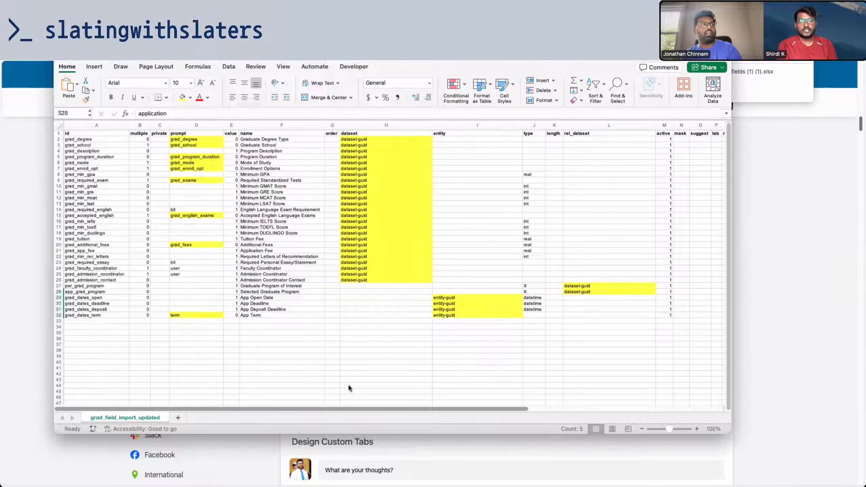
{"action": "left_click", "coordinate": [697, 429]}
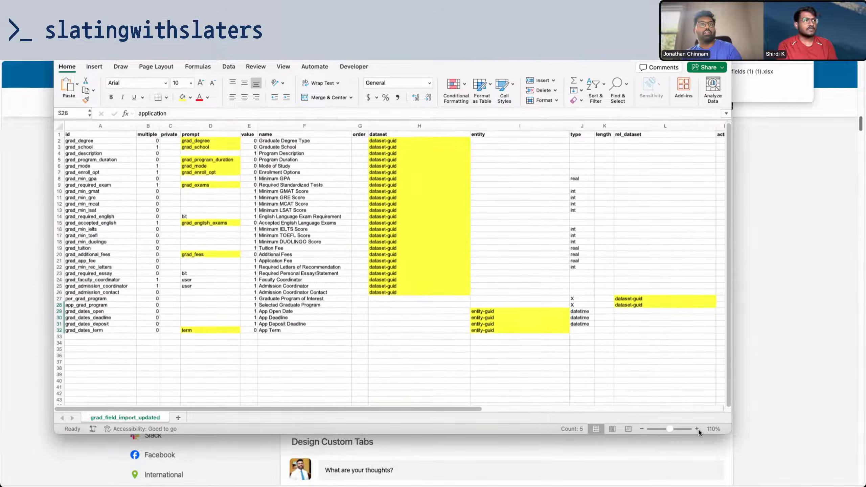
{"action": "left_click", "coordinate": [697, 429]}
{"action": "left_click", "coordinate": [697, 429]}
{"action": "left_click", "coordinate": [697, 429]}
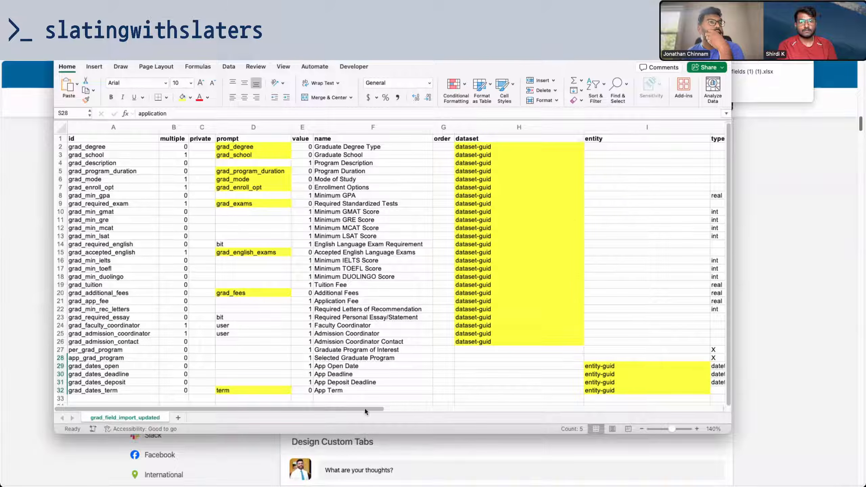
- Check the scope value of the app_grad_program row and return to the first columns of the field import sheet
{"action": "left_click_drag", "start_coordinate": [359, 410], "coordinate": [631, 409]}
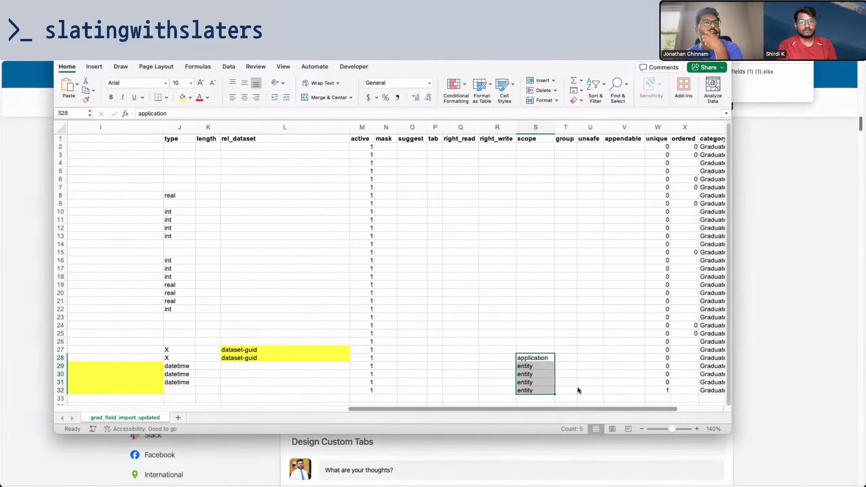
{"action": "left_click", "coordinate": [538, 358]}
{"action": "left_click_drag", "start_coordinate": [518, 411], "coordinate": [174, 374]}
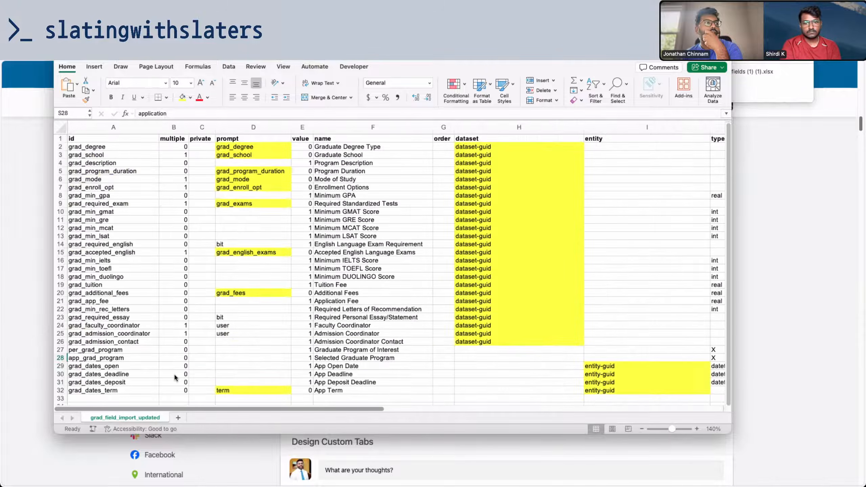
- Colour the text of the entire app_grad_program row red
{"action": "left_click", "coordinate": [117, 357]}
{"action": "left_click_drag", "start_coordinate": [117, 357], "coordinate": [402, 357]}
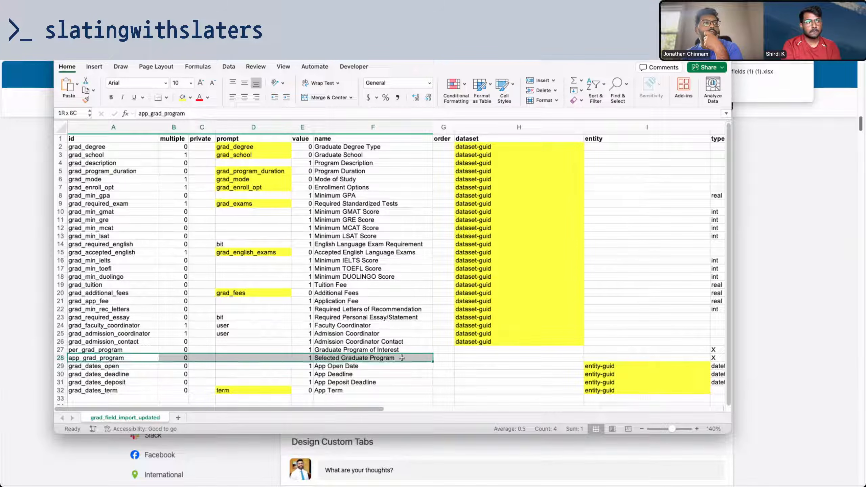
{"action": "left_click_drag", "start_coordinate": [359, 408], "coordinate": [287, 376]}
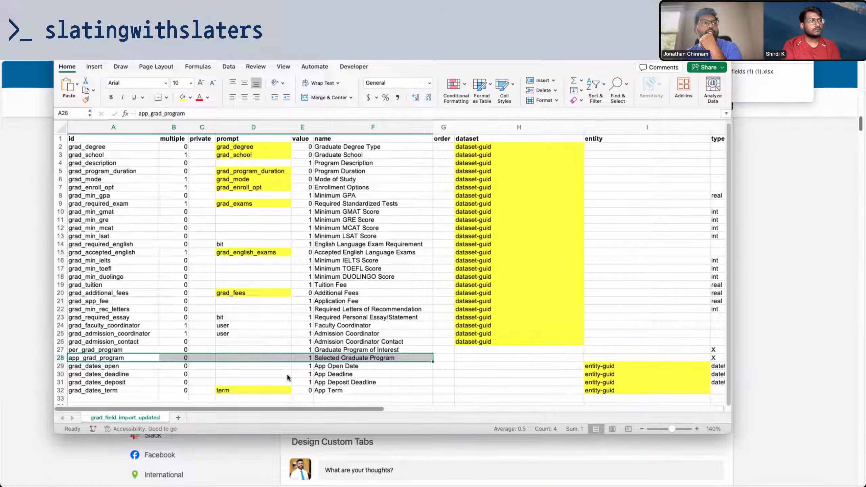
{"action": "scroll", "coordinate": [287, 377], "scroll_direction": "right", "scroll_amount": 15}
{"action": "scroll", "coordinate": [200, 362], "scroll_direction": "left", "scroll_amount": 15}
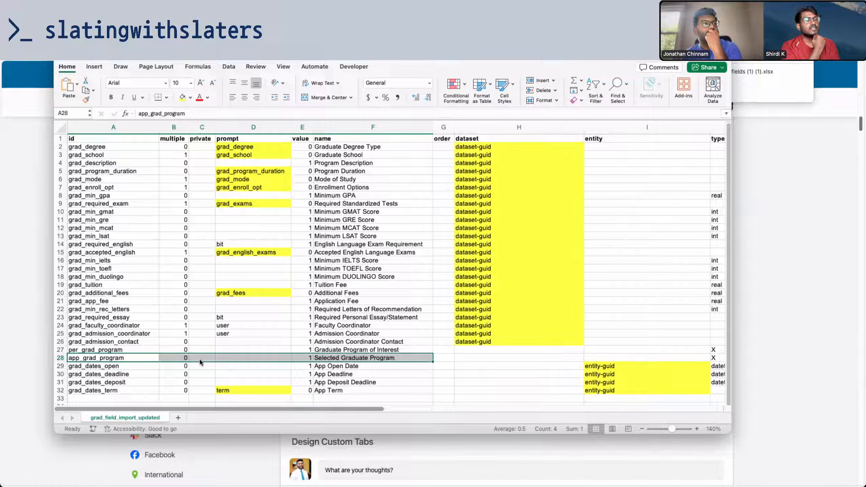
{"action": "left_click", "coordinate": [199, 98]}
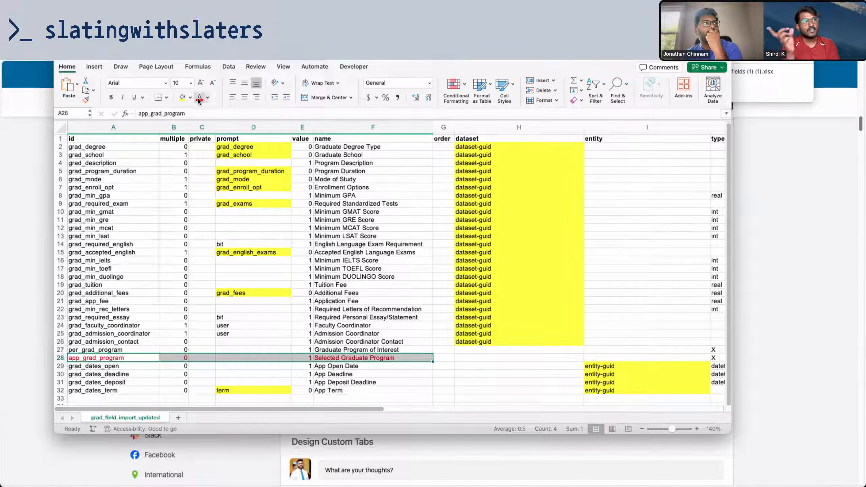
{"action": "left_click_drag", "start_coordinate": [280, 409], "coordinate": [263, 397]}
{"action": "left_click", "coordinate": [59, 357]}
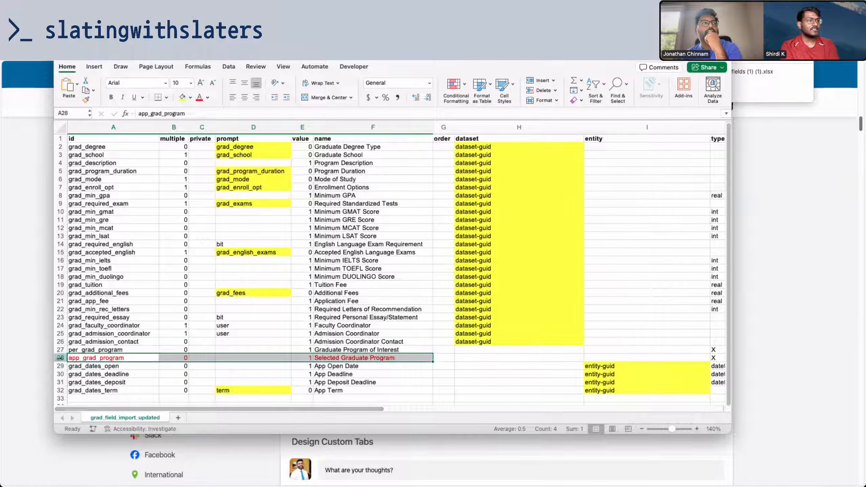
{"action": "left_click", "coordinate": [200, 99]}
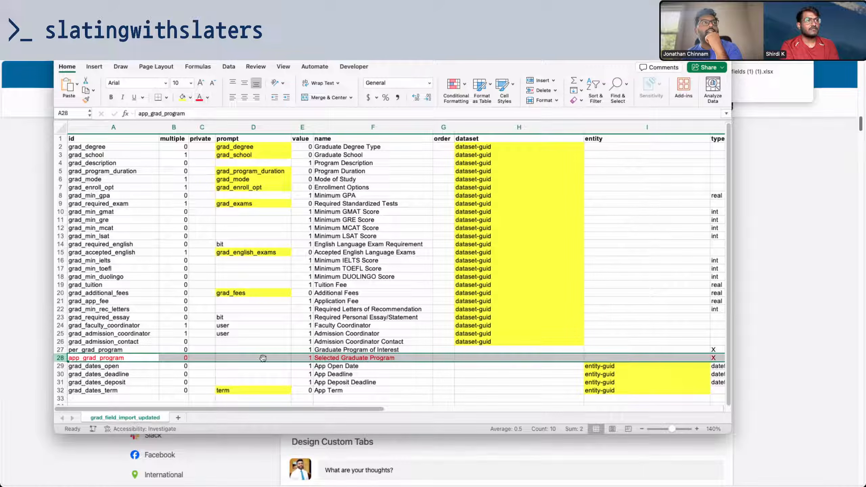
{"action": "left_click_drag", "start_coordinate": [329, 414], "coordinate": [236, 397]}
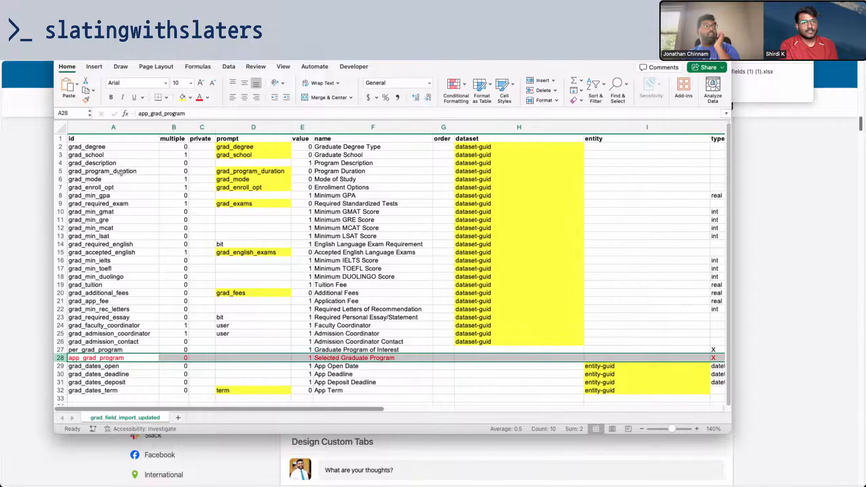
- Examine the first field ids, from grad_degree to grad_program_duration, and select the grad_school row's cells from id through entity
{"action": "left_click", "coordinate": [104, 147]}
{"action": "left_click", "coordinate": [101, 156]}
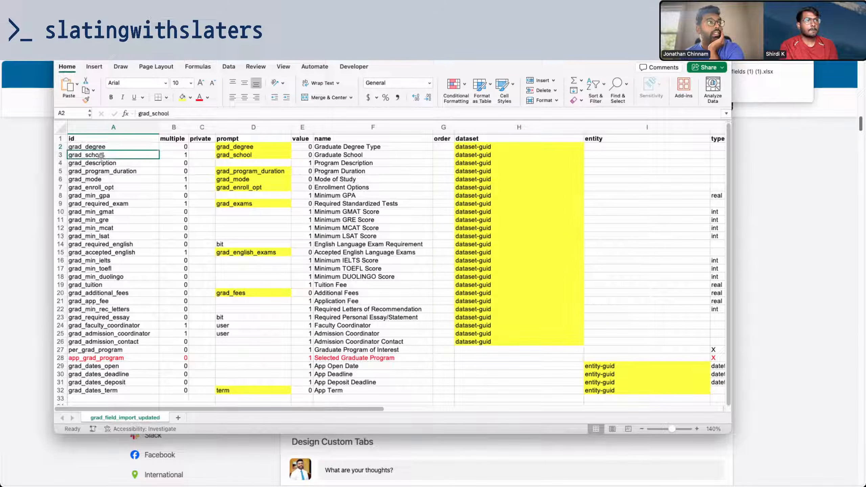
{"action": "left_click", "coordinate": [96, 164]}
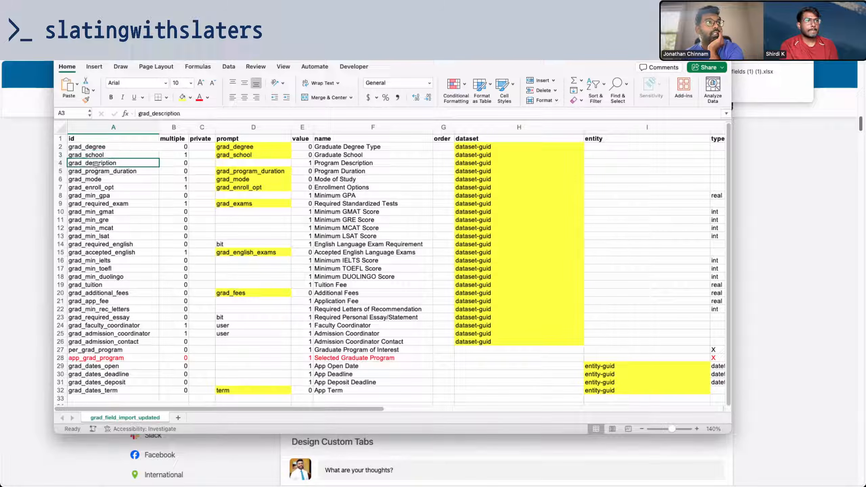
{"action": "left_click", "coordinate": [97, 170]}
{"action": "left_click", "coordinate": [99, 155]}
{"action": "left_click_drag", "start_coordinate": [185, 156], "coordinate": [259, 155]}
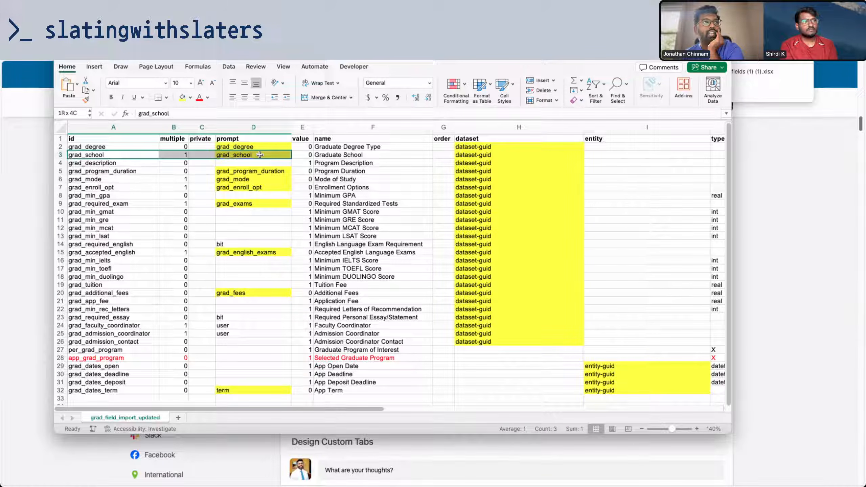
{"action": "left_click_drag", "start_coordinate": [260, 155], "coordinate": [633, 154]}
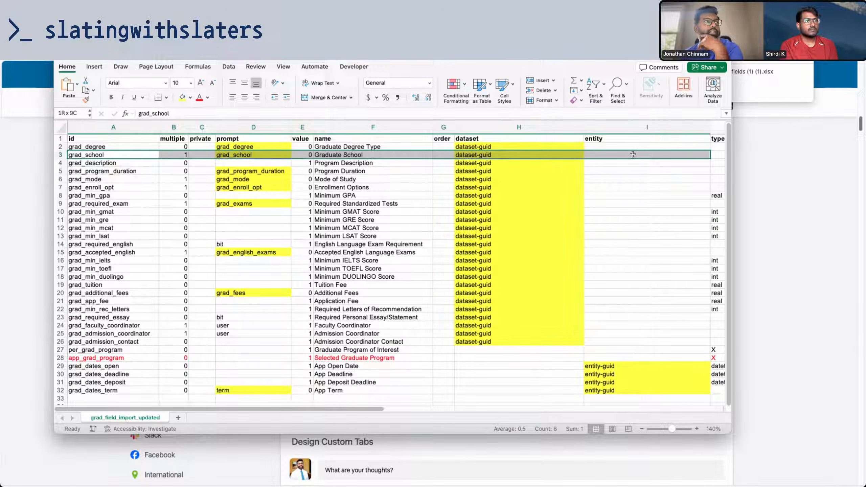
- Examine the required exam, accepted English, additional fees and application fee rows, and select rows 22 to 26 covering recommendations through admission contact
{"action": "left_click", "coordinate": [65, 204]}
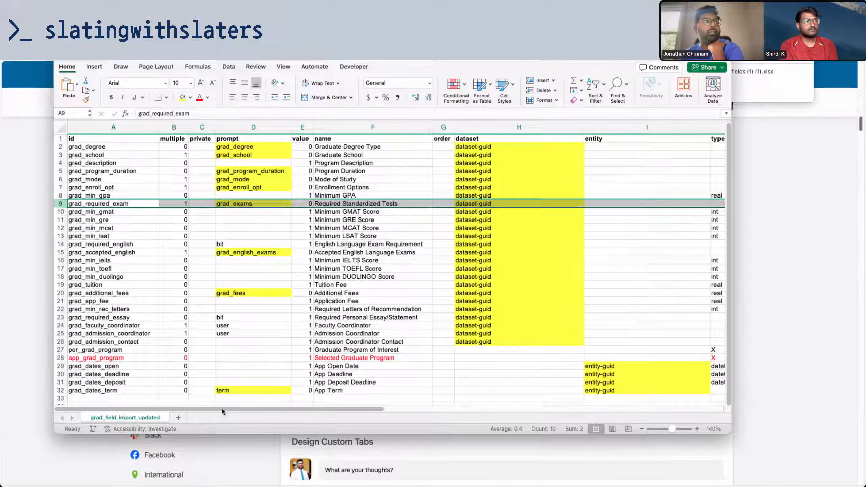
{"action": "left_click", "coordinate": [62, 252]}
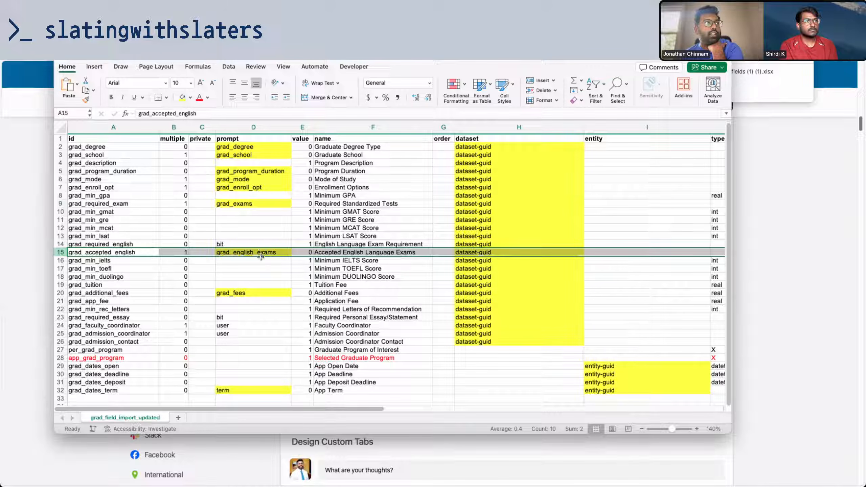
{"action": "left_click", "coordinate": [57, 292]}
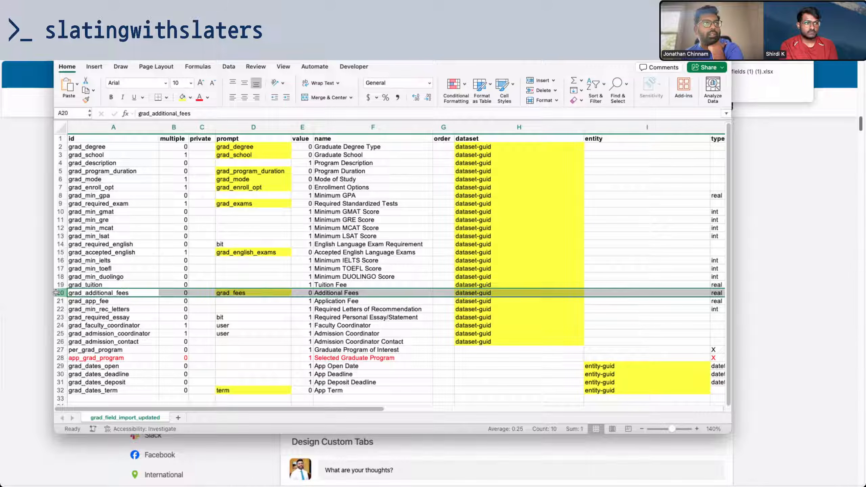
{"action": "left_click_drag", "start_coordinate": [58, 299], "coordinate": [57, 300]}
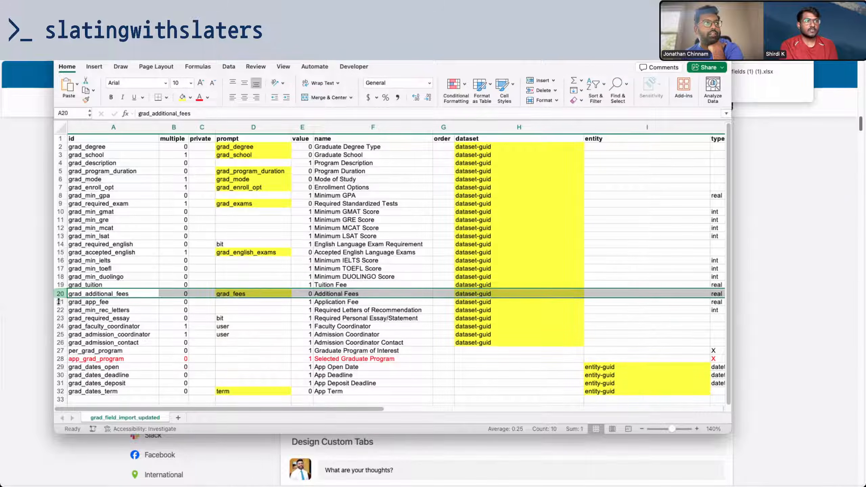
{"action": "left_click", "coordinate": [58, 301]}
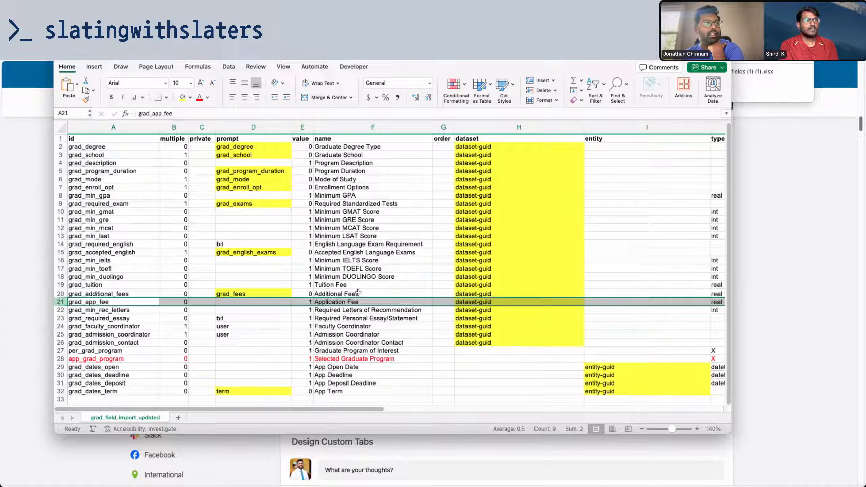
{"action": "left_click", "coordinate": [60, 310]}
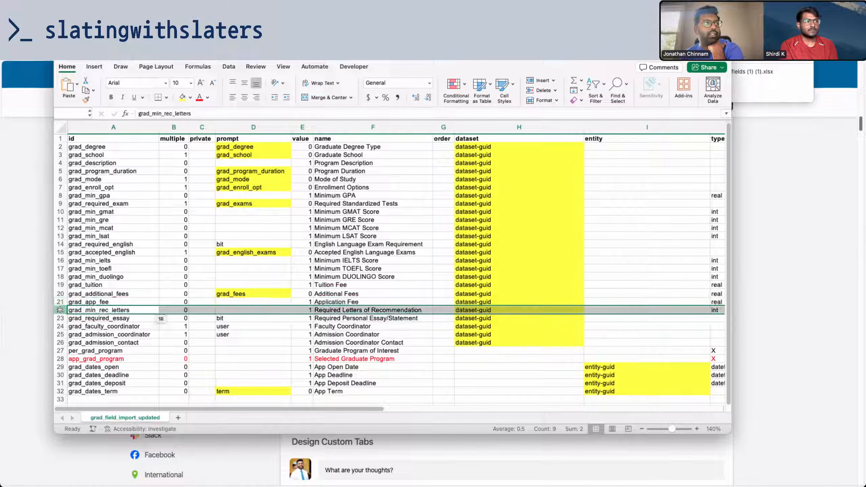
{"action": "left_click_drag", "start_coordinate": [60, 312], "coordinate": [60, 343]}
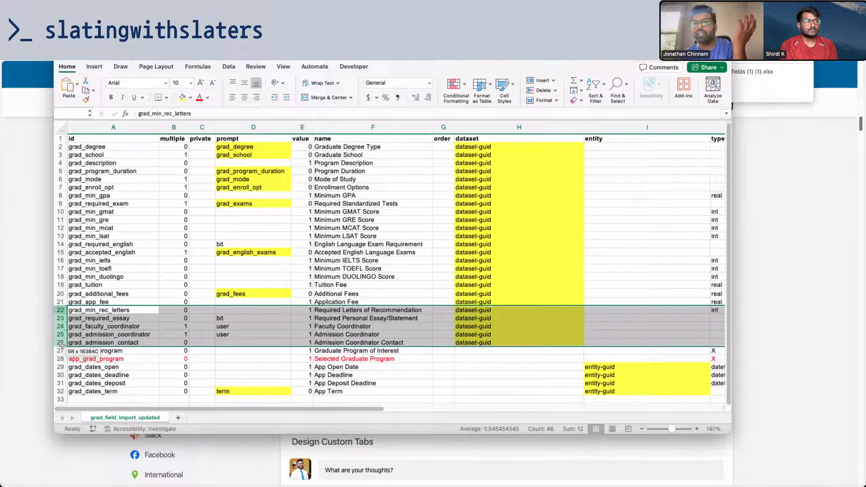
{"action": "left_click_drag", "start_coordinate": [62, 344], "coordinate": [62, 344]}
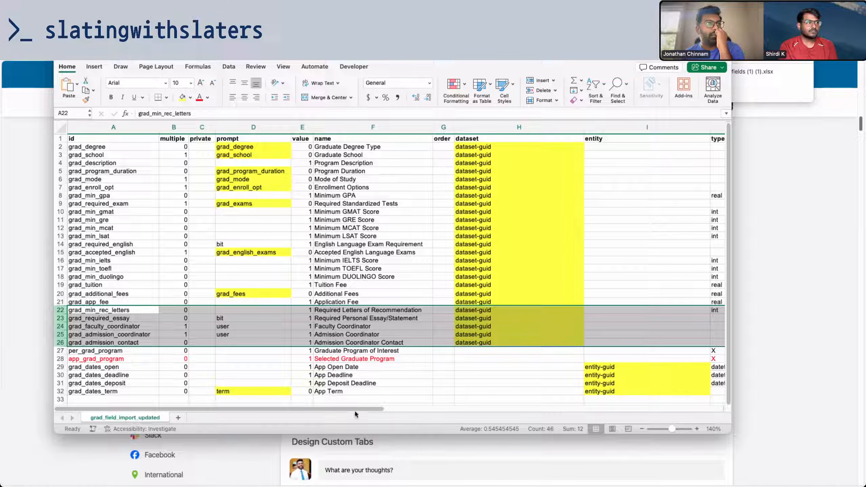
- Inspect the rel_dataset cells of the per_grad_program and app_grad_program rows, selecting both
{"action": "scroll", "coordinate": [332, 411], "scroll_direction": "right", "scroll_amount": 5}
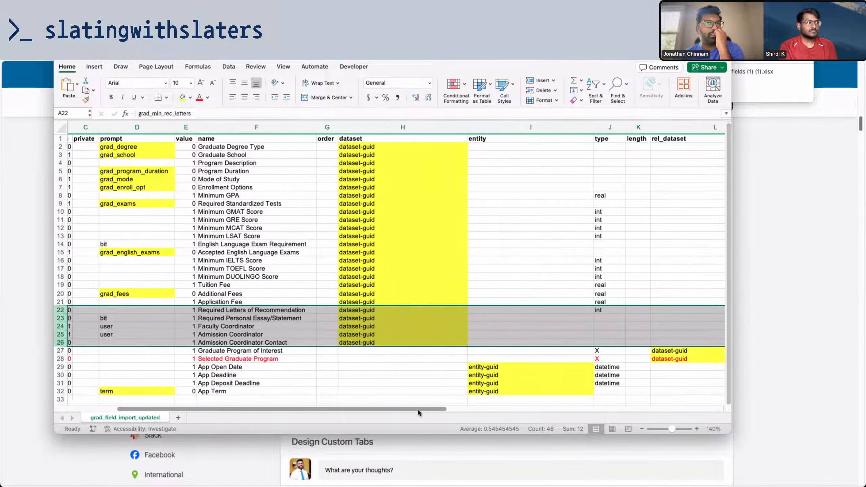
{"action": "scroll", "coordinate": [330, 406], "scroll_direction": "right", "scroll_amount": 4}
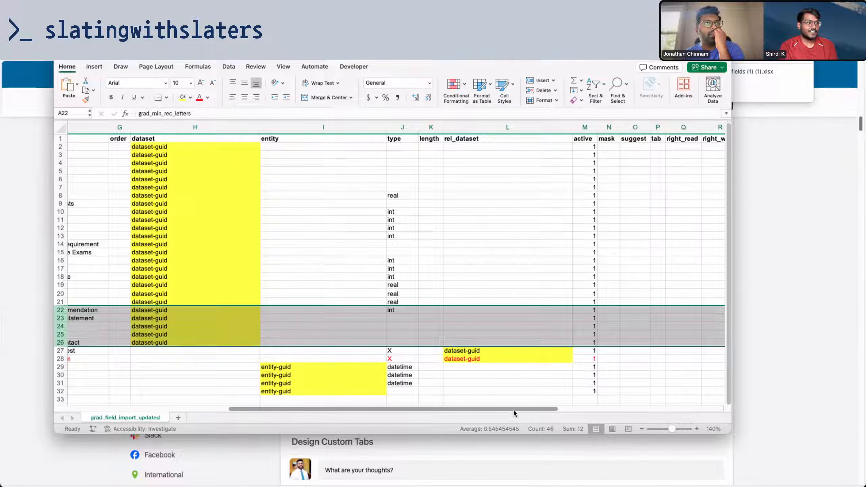
{"action": "left_click_drag", "start_coordinate": [489, 351], "coordinate": [490, 358]}
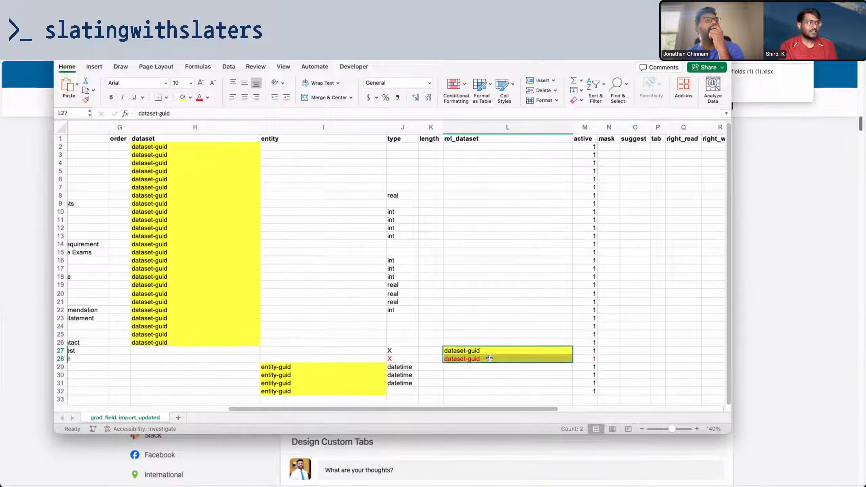
{"action": "left_click_drag", "start_coordinate": [481, 410], "coordinate": [229, 389]}
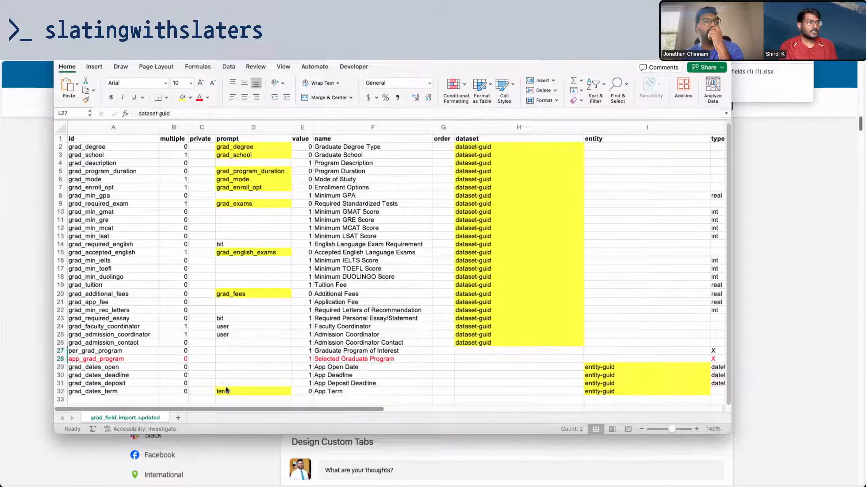
- Compare the per_grad_program and app_grad_program ids, including their key prefixes, and look across the rows' remaining columns
{"action": "left_click", "coordinate": [74, 350]}
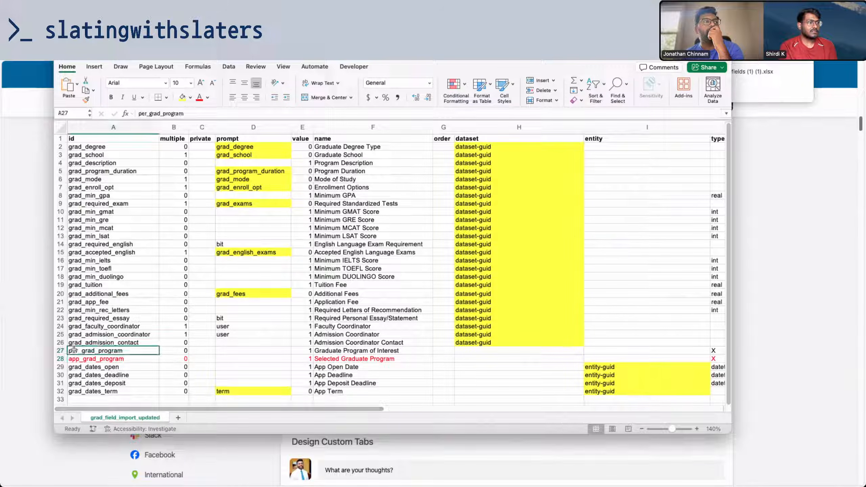
{"action": "double_click", "coordinate": [74, 350]}
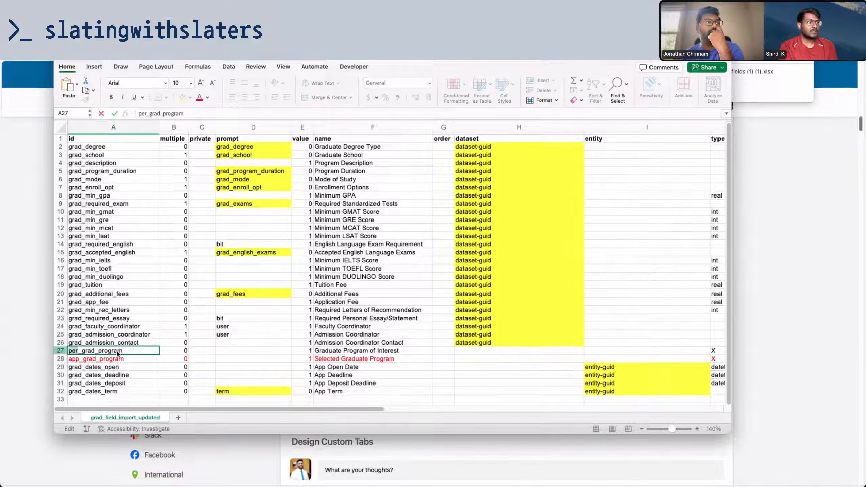
{"action": "left_click", "coordinate": [100, 359]}
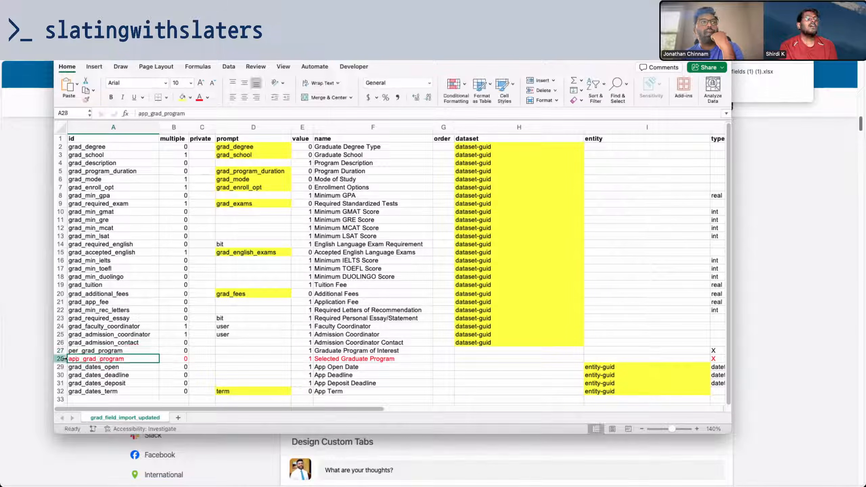
{"action": "left_click", "coordinate": [81, 351]}
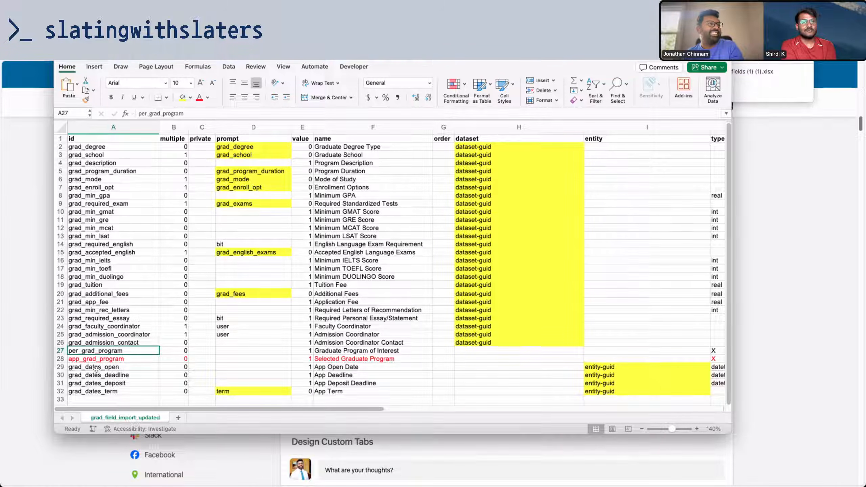
{"action": "left_click_drag", "start_coordinate": [131, 410], "coordinate": [477, 399]}
{"action": "scroll", "coordinate": [474, 395], "scroll_direction": "left", "scroll_amount": 15}
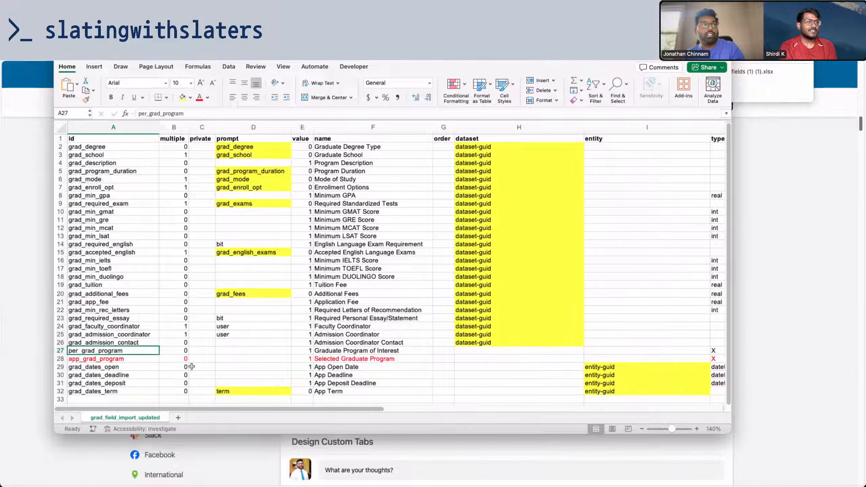
{"action": "scroll", "coordinate": [191, 367], "scroll_direction": "down", "scroll_amount": 1}
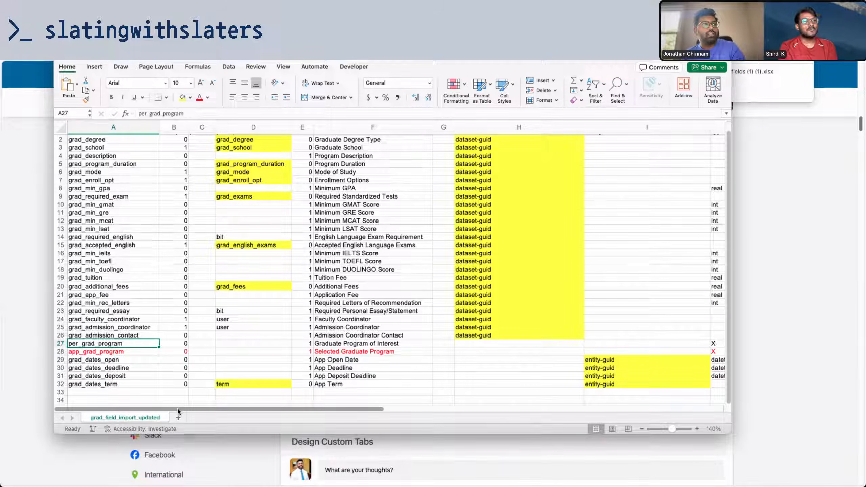
{"action": "left_click_drag", "start_coordinate": [178, 411], "coordinate": [143, 408]}
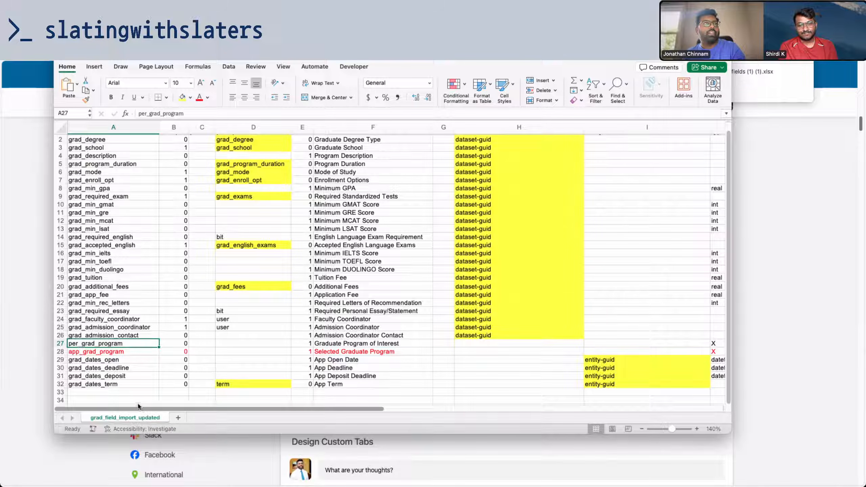
- Select a dataset-guid cell in the dataset column, and switch to the term prompt page in the Slate test environment
{"action": "left_click", "coordinate": [475, 156]}
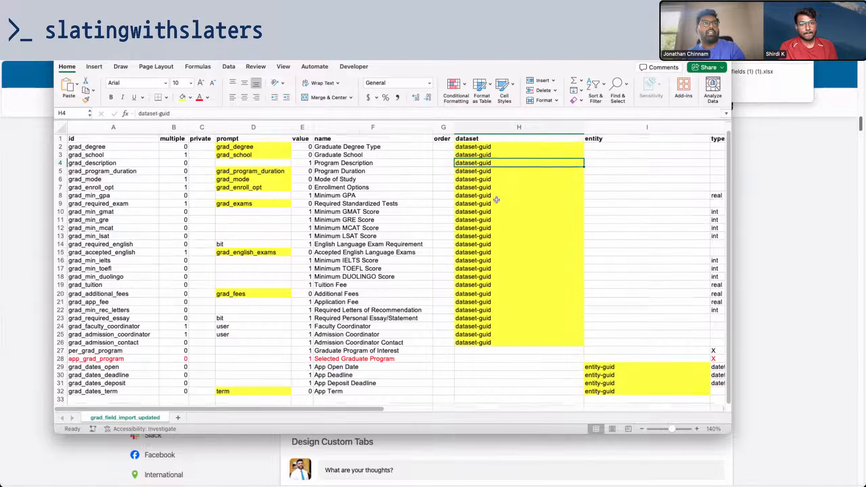
{"action": "left_click", "coordinate": [40, 185]}
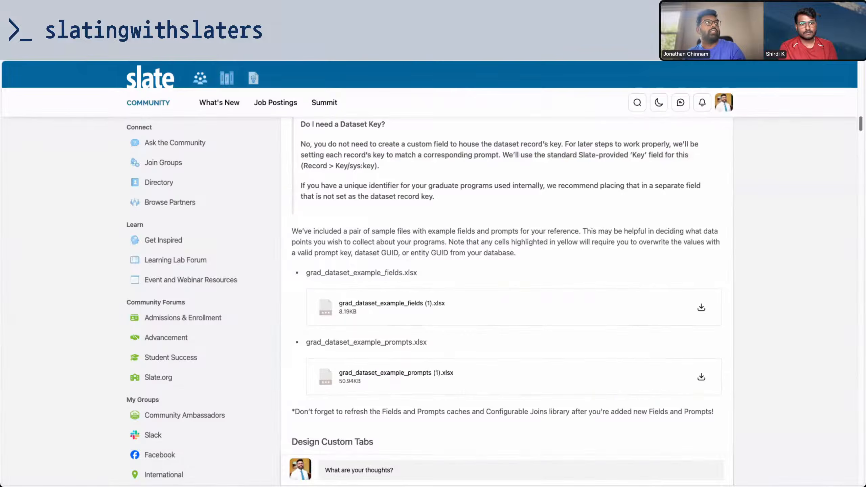
{"action": "key", "text": "ctrl+Tab"}
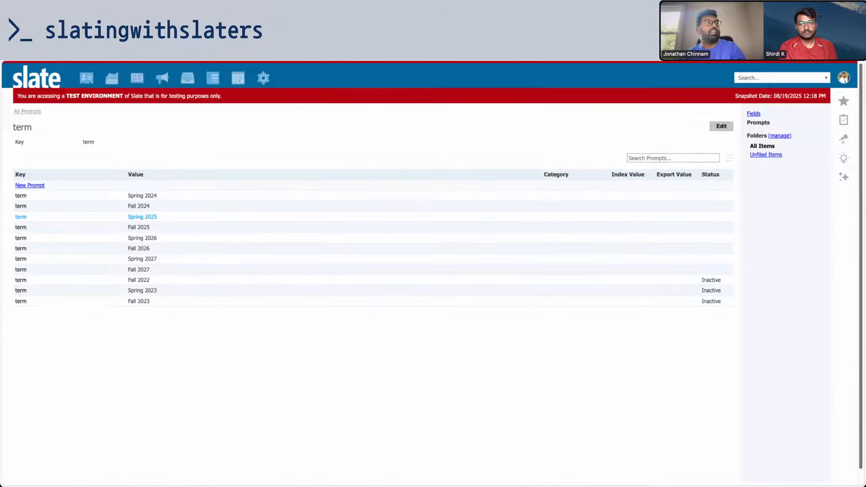
- Look up the Graduate Programs record among the datasets and copy its ID
{"action": "key", "text": "ctrl+Tab"}
{"action": "scroll", "coordinate": [464, 155], "scroll_direction": "up", "scroll_amount": 8}
{"action": "type", "text": "DATASE"}
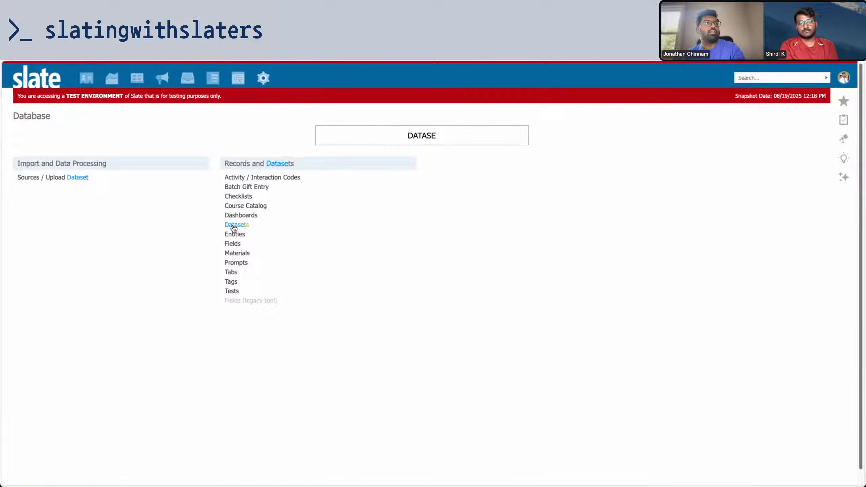
{"action": "left_click", "coordinate": [235, 225]}
{"action": "left_click", "coordinate": [46, 195]}
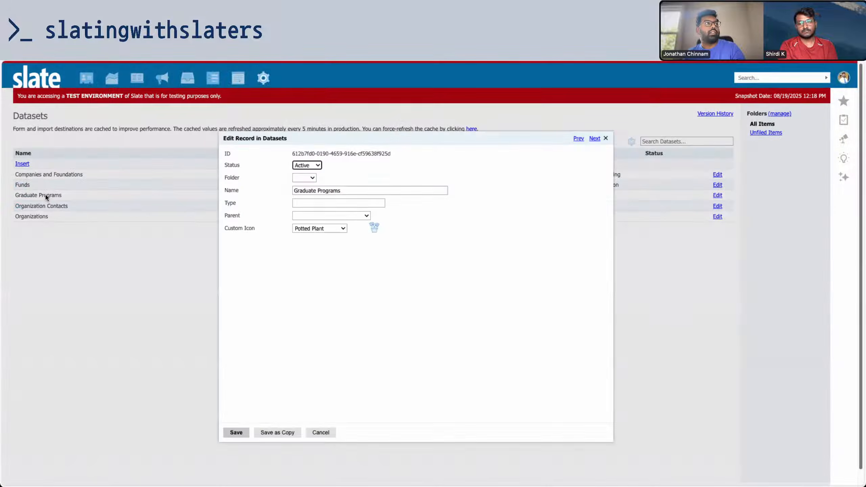
{"action": "left_click_drag", "start_coordinate": [405, 158], "coordinate": [292, 154]}
{"action": "key", "text": "super+c"}
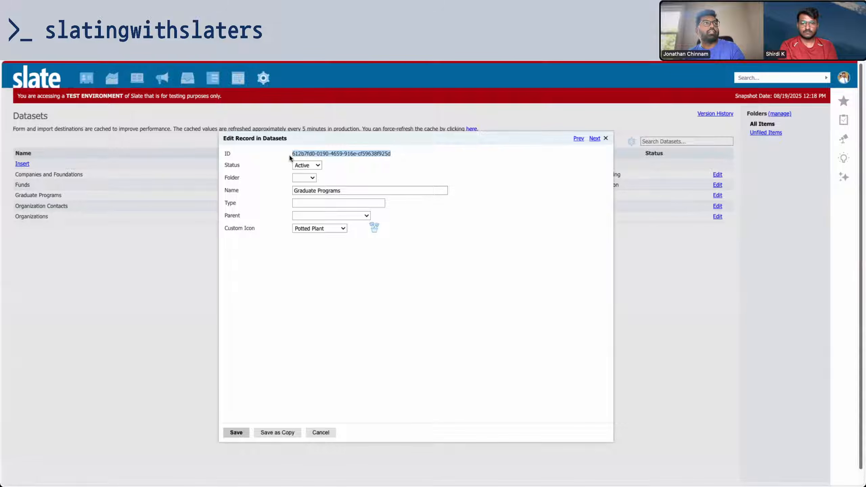
{"action": "key", "text": "super+Tab"}
{"action": "scroll", "coordinate": [363, 186], "scroll_direction": "up", "scroll_amount": 1}
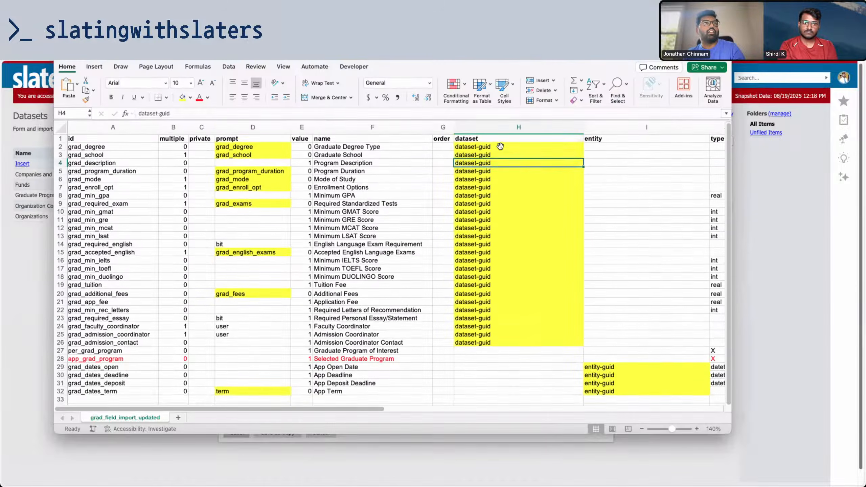
{"action": "key", "text": "Up"}
{"action": "key", "text": "Up"}
{"action": "triple_click", "coordinate": [201, 116]}
{"action": "key", "text": "super+v"}
{"action": "left_click", "coordinate": [484, 150]}
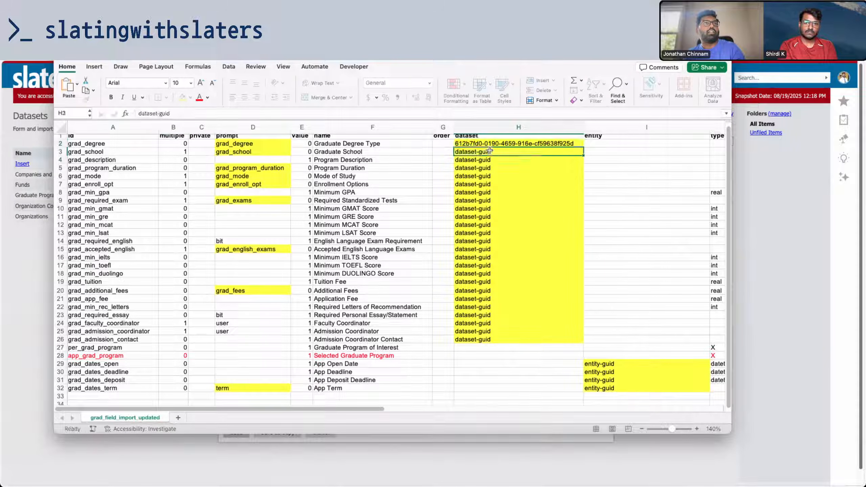
{"action": "left_click_drag", "start_coordinate": [121, 109], "coordinate": [122, 113]}
{"action": "key", "text": "super+v"}
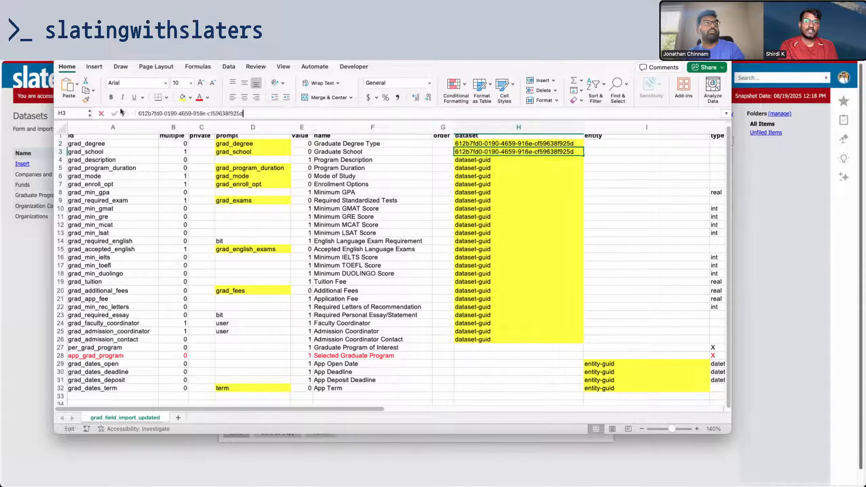
{"action": "left_click", "coordinate": [601, 159]}
{"action": "left_click_drag", "start_coordinate": [566, 143], "coordinate": [553, 339]}
- Replace the rel_dataset values of the per_grad_program and app_grad_program rows with the copied Graduate Programs dataset ID
{"action": "left_click_drag", "start_coordinate": [374, 412], "coordinate": [532, 411]}
{"action": "left_click", "coordinate": [530, 348]}
{"action": "double_click", "coordinate": [557, 347]}
{"action": "left_click_drag", "start_coordinate": [558, 348], "coordinate": [462, 342]}
{"action": "key", "text": "super+v"}
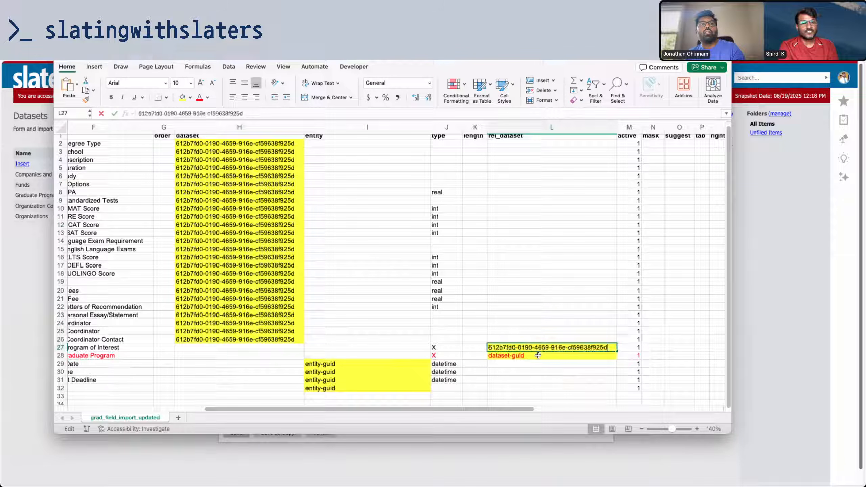
{"action": "key", "text": "Return"}
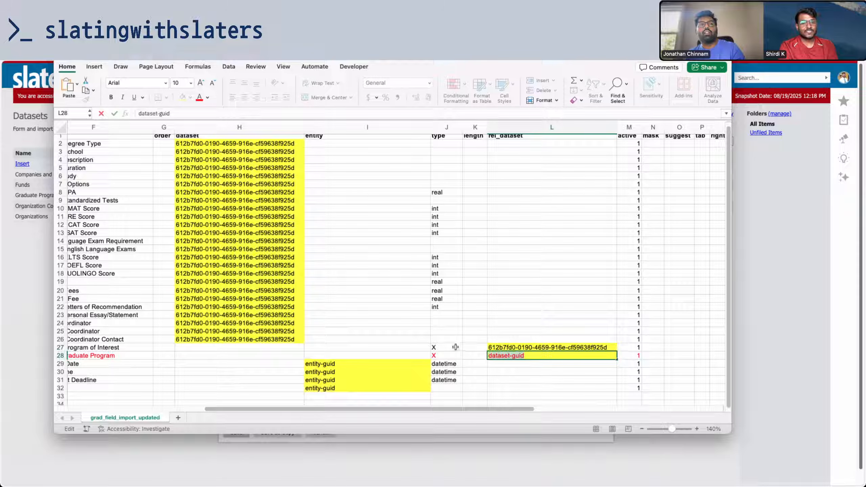
{"action": "key", "text": "super+v"}
{"action": "left_click_drag", "start_coordinate": [518, 410], "coordinate": [350, 402]}
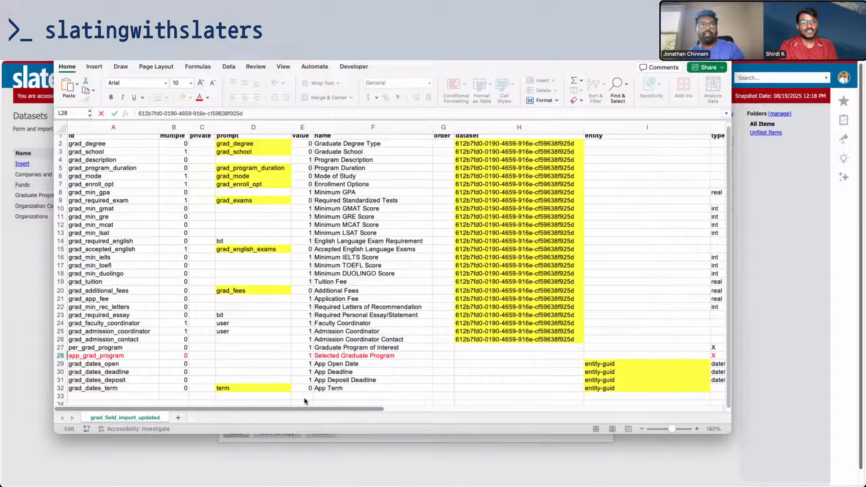
{"action": "left_click_drag", "start_coordinate": [385, 408], "coordinate": [403, 413]}
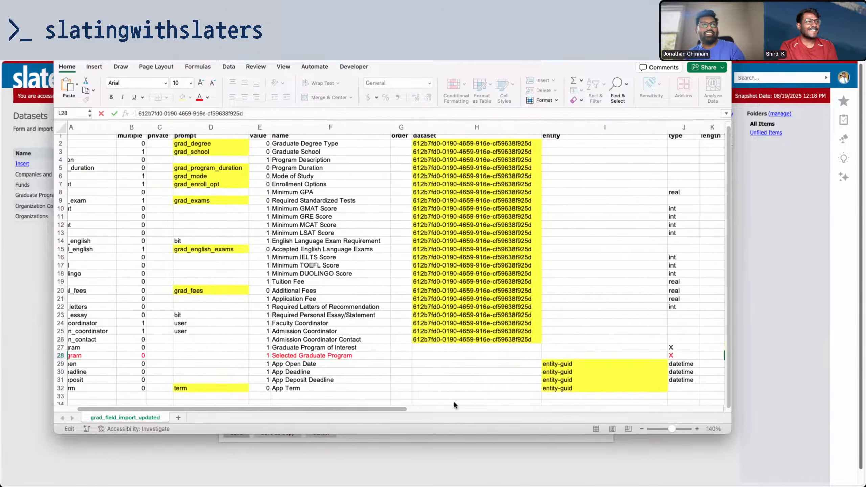
- Switch to Slate, open the Graduate Program Dates record among the entities and copy its ID
{"action": "key", "text": "super+Tab"}
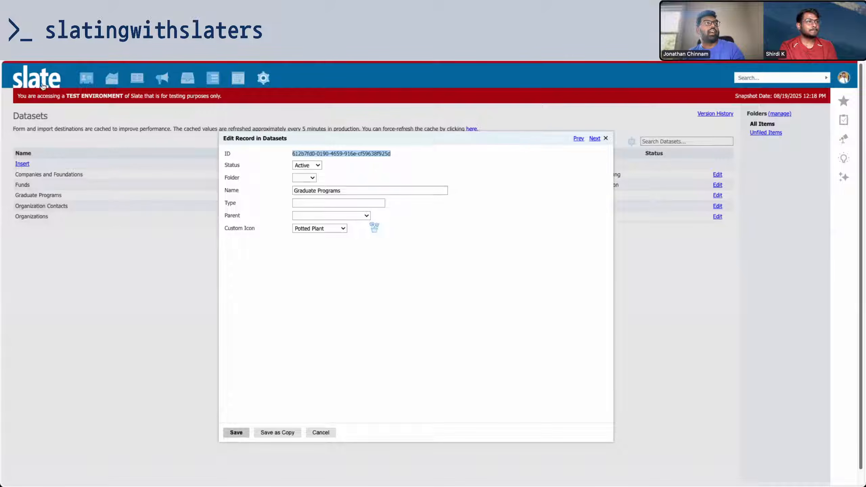
{"action": "key", "text": "ctrl+Tab"}
{"action": "scroll", "coordinate": [235, 314], "scroll_direction": "down", "scroll_amount": 9}
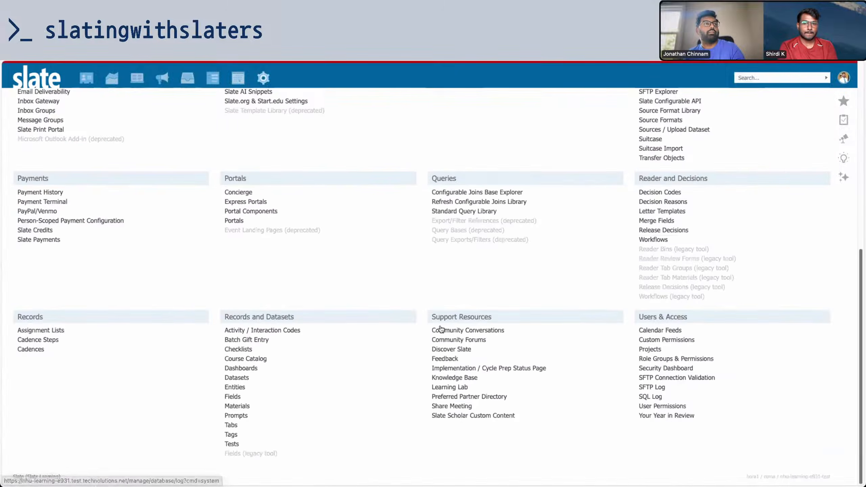
{"action": "left_click", "coordinate": [234, 388]}
{"action": "left_click", "coordinate": [54, 163]}
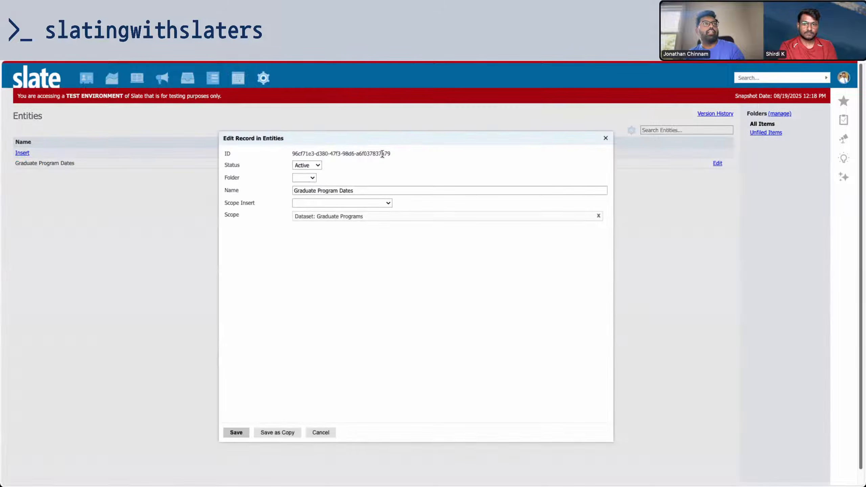
{"action": "left_click_drag", "start_coordinate": [392, 154], "coordinate": [270, 157]}
{"action": "key", "text": "super+c"}
- Return to the Excel import workbook and replace the App Open Date row's entity-guid with the copied entity ID
{"action": "key", "text": "ctrl+Tab"}
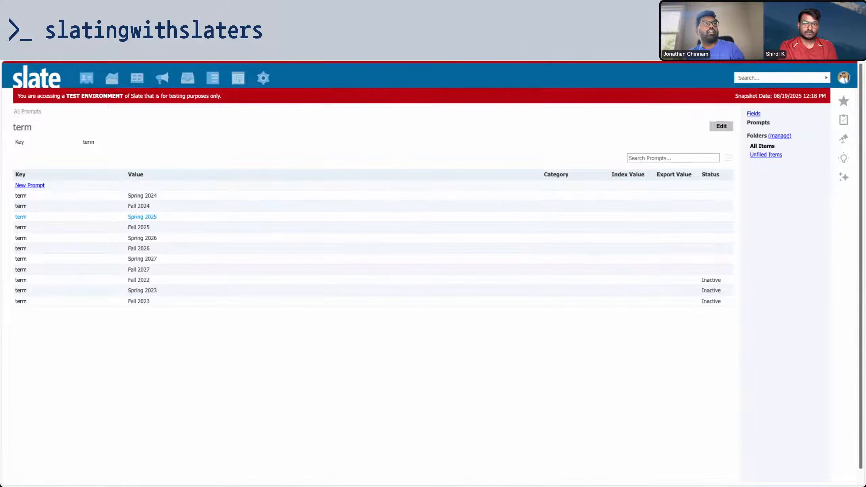
{"action": "key", "text": "ctrl+Tab"}
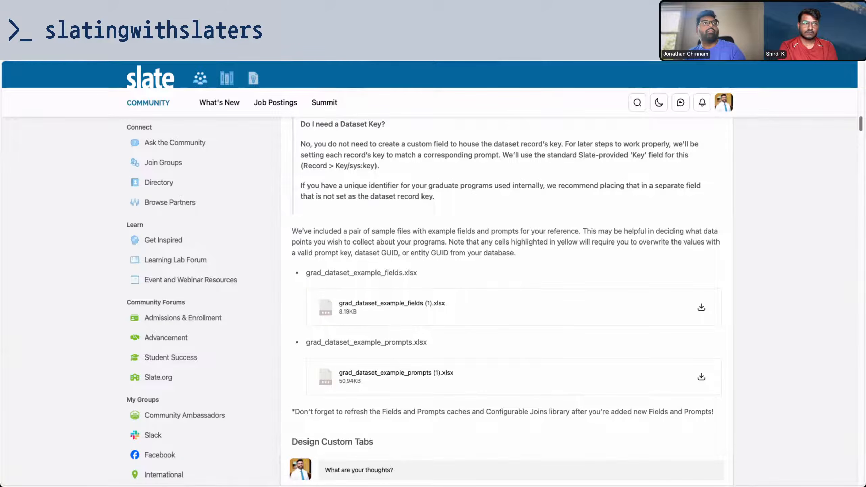
{"action": "key", "text": "ctrl+Up"}
{"action": "left_click", "coordinate": [285, 126]}
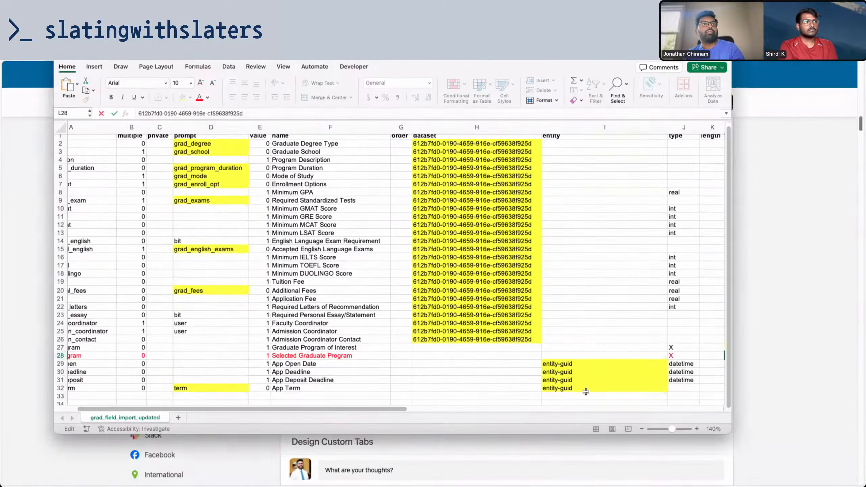
{"action": "left_click", "coordinate": [587, 362]}
{"action": "key", "text": "shift+Home"}
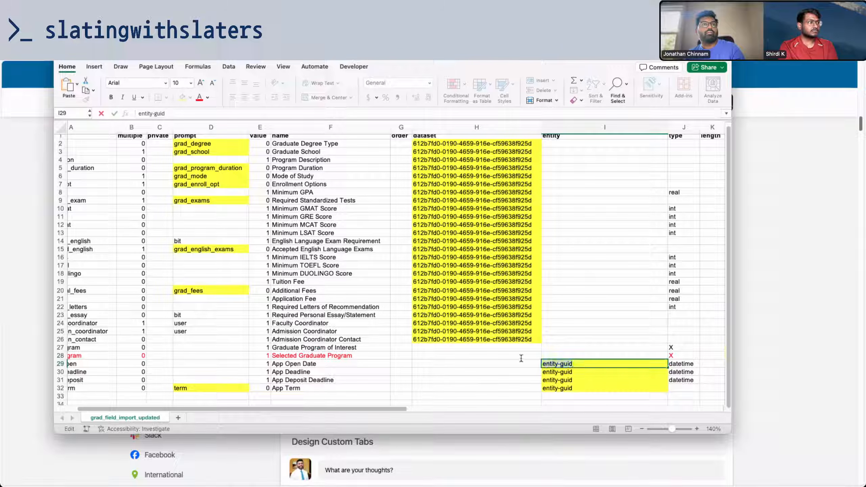
{"action": "key", "text": "super+v"}
- Paste the same entity ID into the App Deadline row and fill it down through the App Term row
{"action": "double_click", "coordinate": [595, 372]}
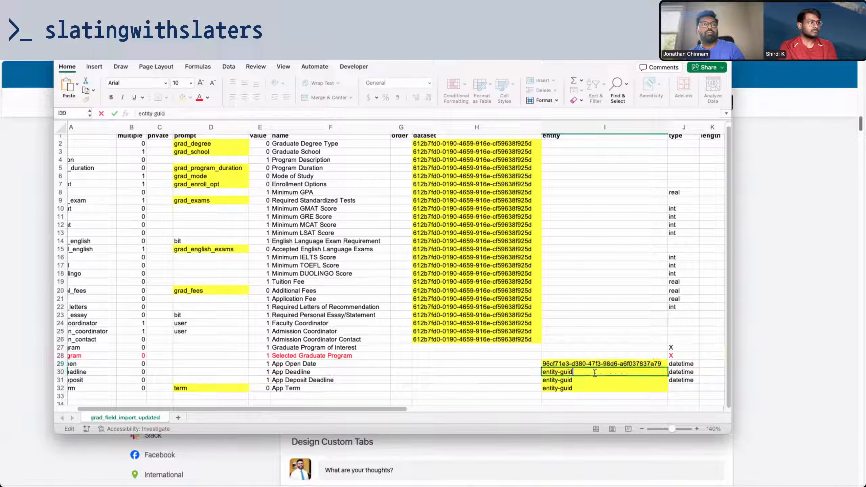
{"action": "key", "text": "shift+Home"}
{"action": "key", "text": "super+v"}
{"action": "key", "text": "Return"}
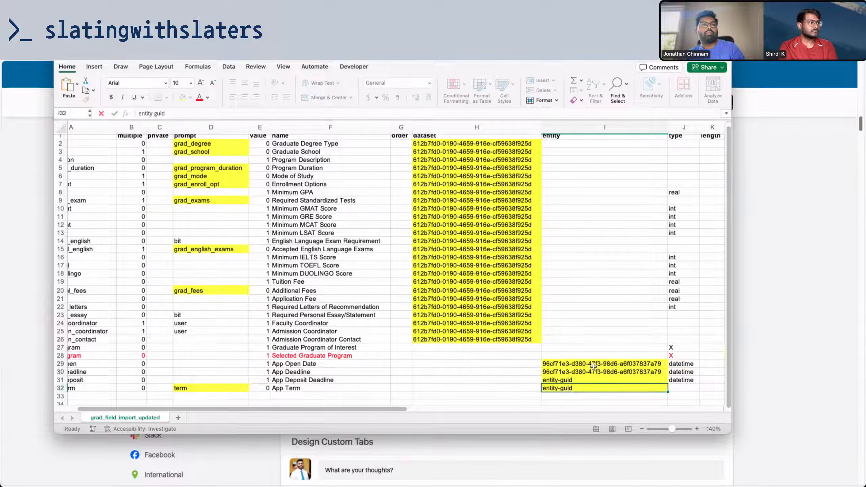
{"action": "left_click_drag", "start_coordinate": [593, 364], "coordinate": [592, 371]}
{"action": "left_click_drag", "start_coordinate": [667, 375], "coordinate": [665, 391]}
- Remove the leading spaces from the App Open Date row's entity ID and refill the cleaned value down to row 32
{"action": "left_click", "coordinate": [571, 363]}
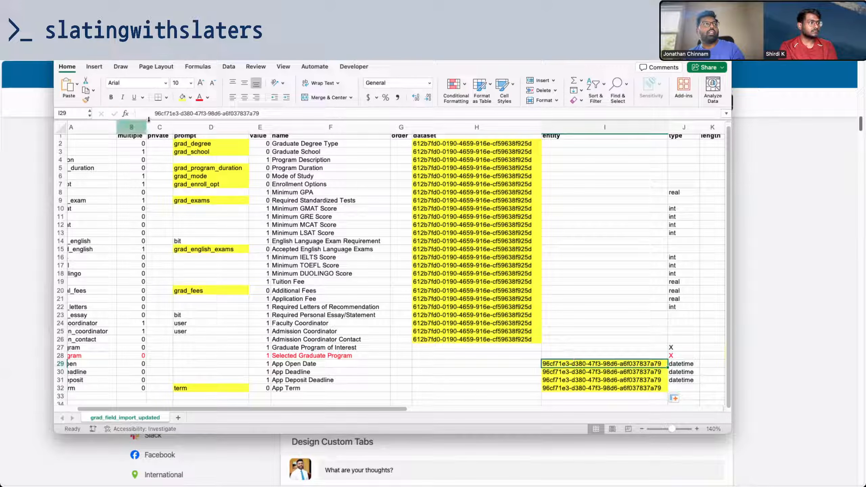
{"action": "left_click", "coordinate": [154, 113]}
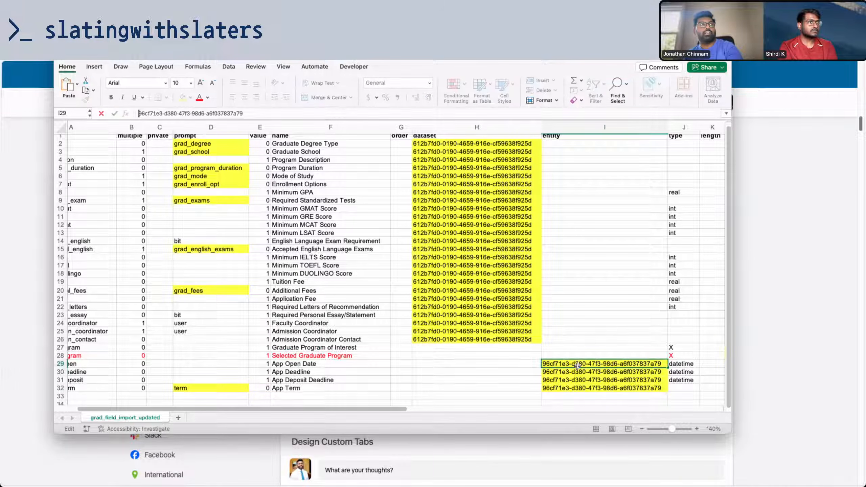
{"action": "left_click", "coordinate": [638, 375]}
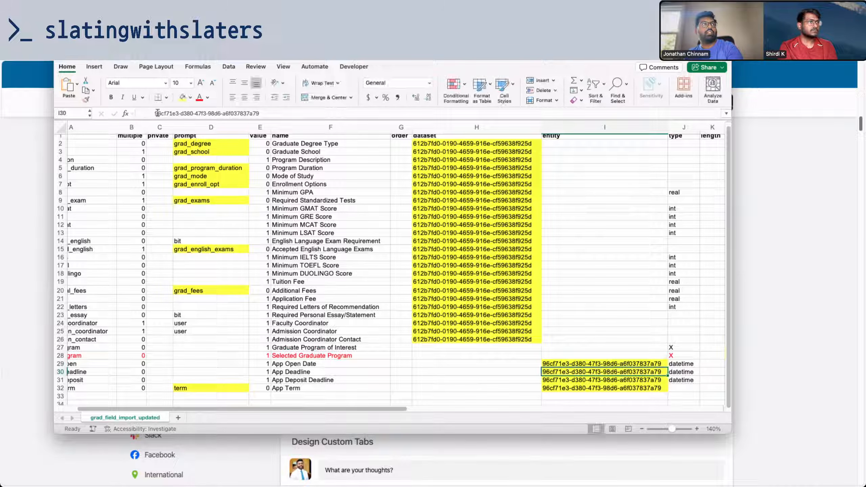
{"action": "left_click", "coordinate": [155, 113]}
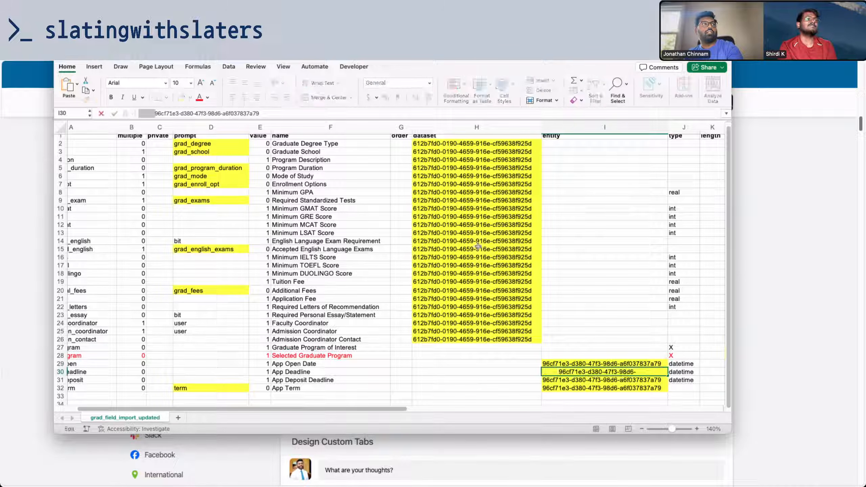
{"action": "left_click", "coordinate": [667, 377]}
{"action": "left_click_drag", "start_coordinate": [657, 366], "coordinate": [667, 389]}
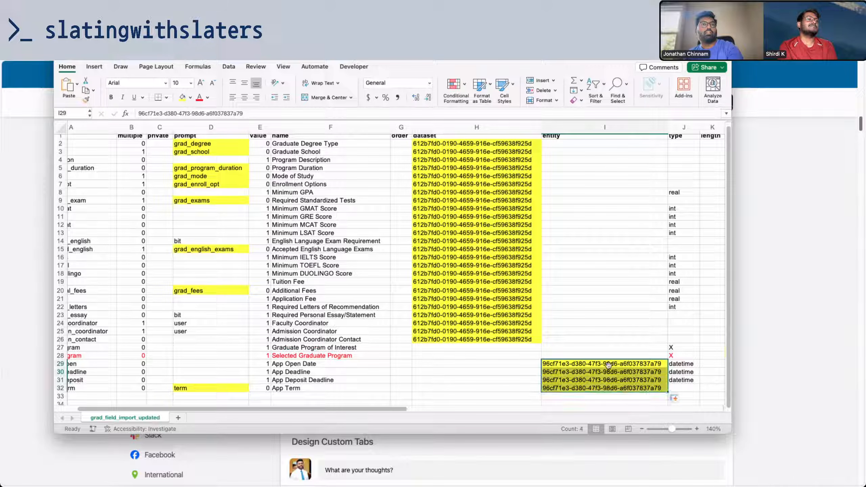
- Select the prompt column's cells in rows 2 to 32 and check them against the term prompt page in Slate
{"action": "left_click_drag", "start_coordinate": [390, 408], "coordinate": [265, 405]}
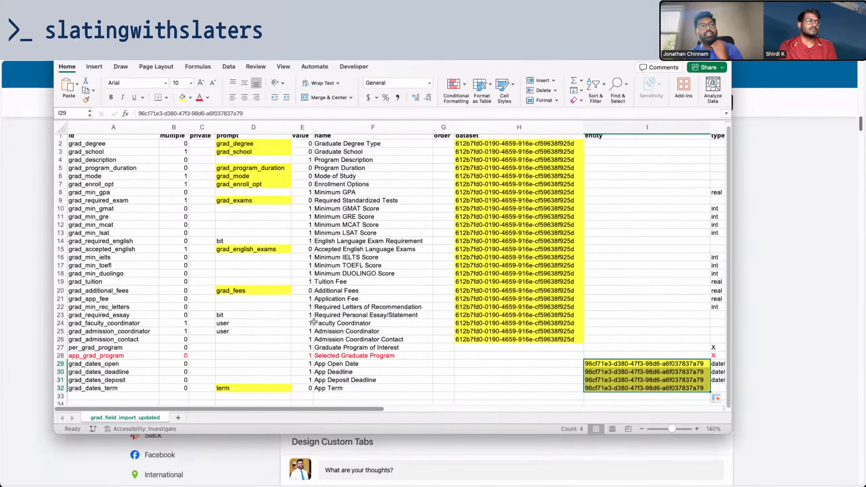
{"action": "left_click_drag", "start_coordinate": [240, 143], "coordinate": [237, 384]}
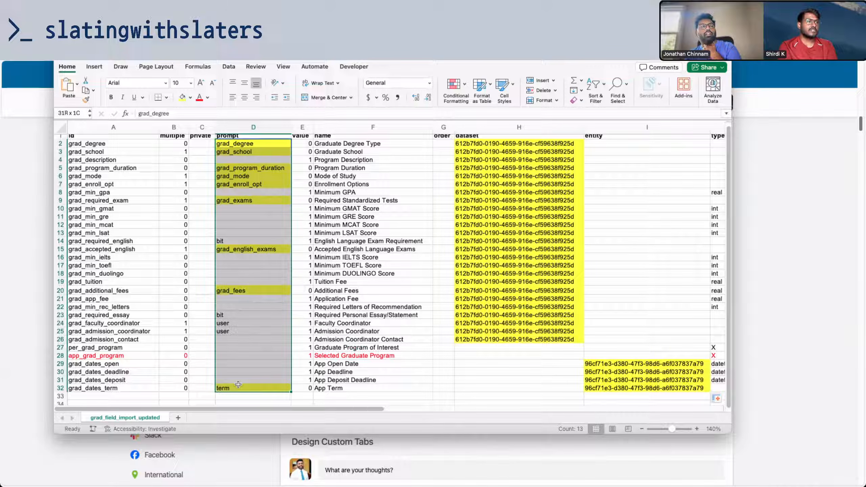
{"action": "left_click_drag", "start_coordinate": [237, 384], "coordinate": [237, 384]}
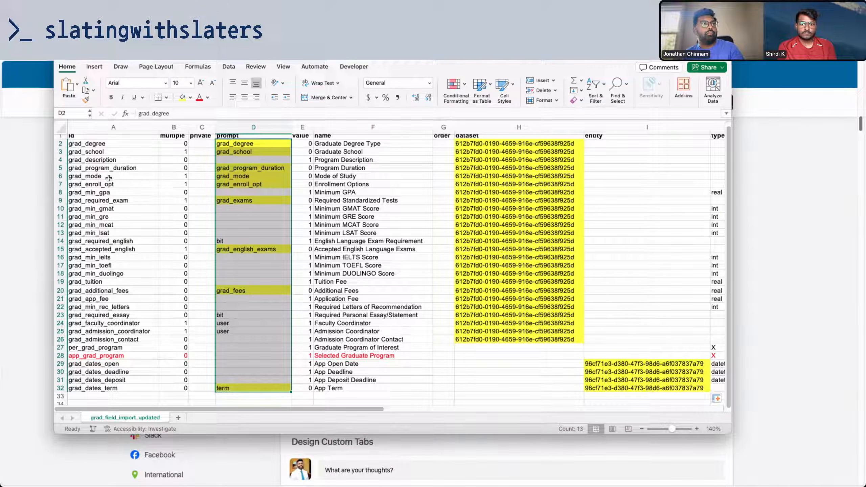
{"action": "left_click", "coordinate": [31, 190]}
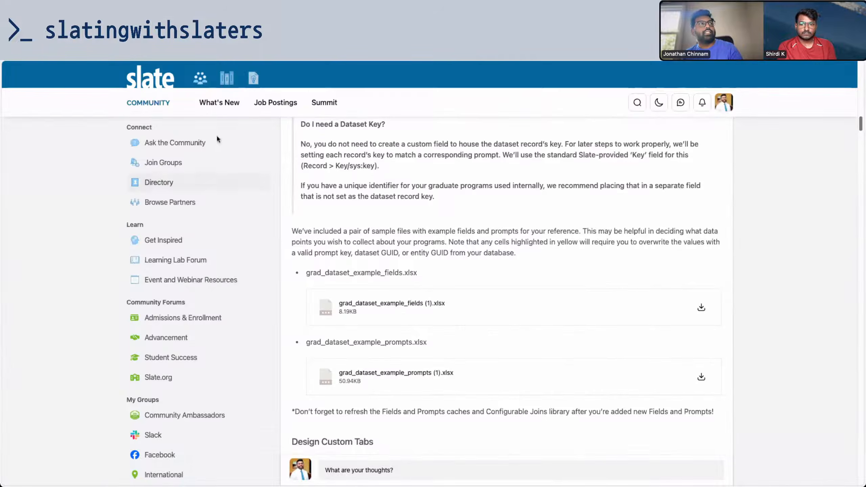
{"action": "left_click", "coordinate": [160, 25]}
{"action": "left_click_drag", "start_coordinate": [31, 129], "coordinate": [14, 112]}
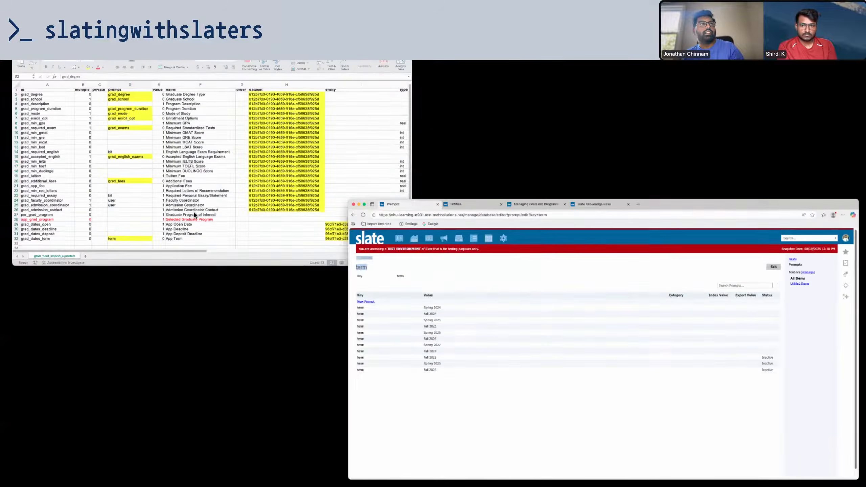
{"action": "left_click", "coordinate": [236, 191]}
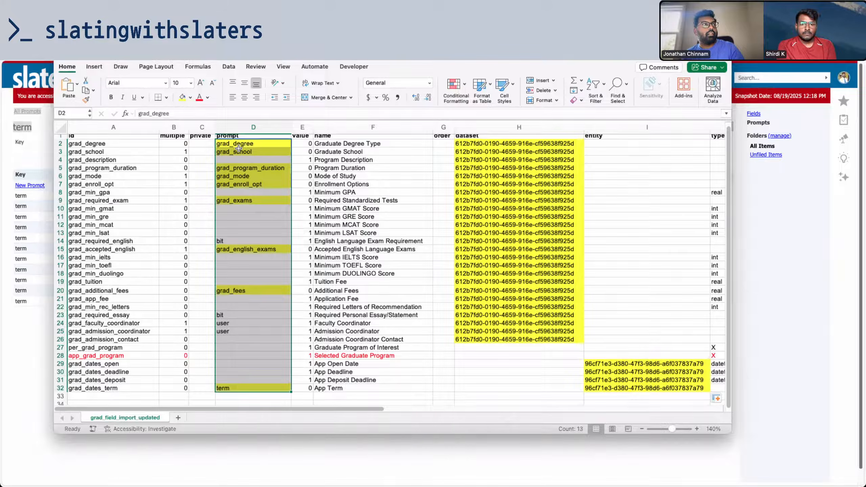
- Review the prompt keys grad_school, grad_program_duration, grad_mode, grad_enroll_opt and grad_exams in the prompt column
{"action": "left_click", "coordinate": [239, 151]}
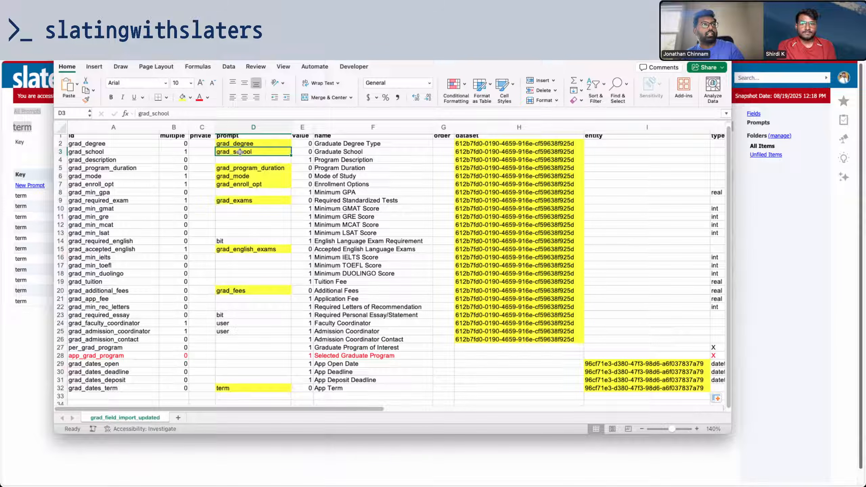
{"action": "key", "text": "Down"}
{"action": "key", "text": "Down"}
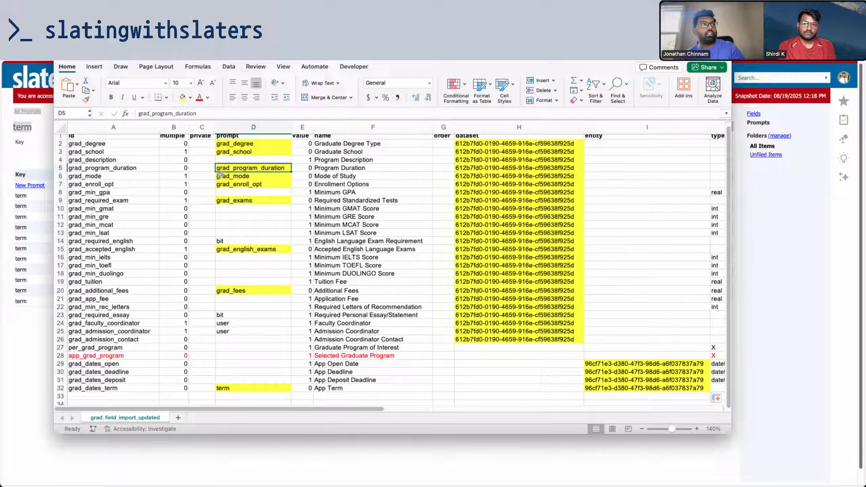
{"action": "left_click", "coordinate": [253, 176]}
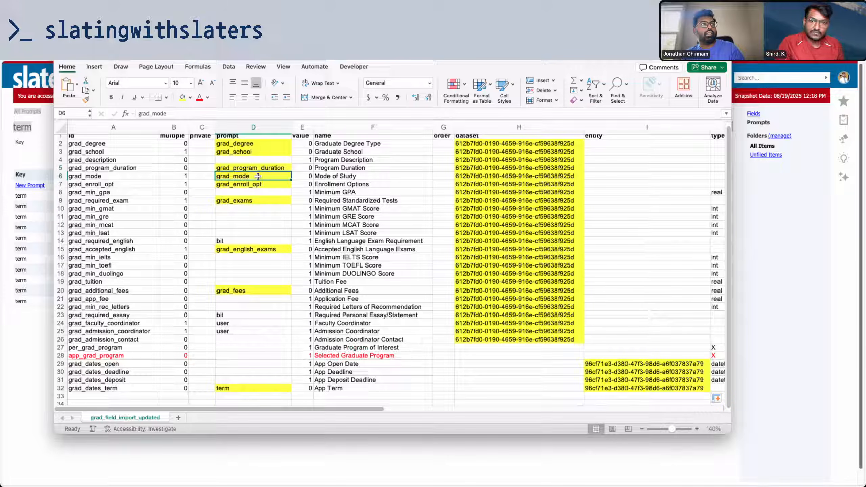
{"action": "left_click", "coordinate": [256, 185]}
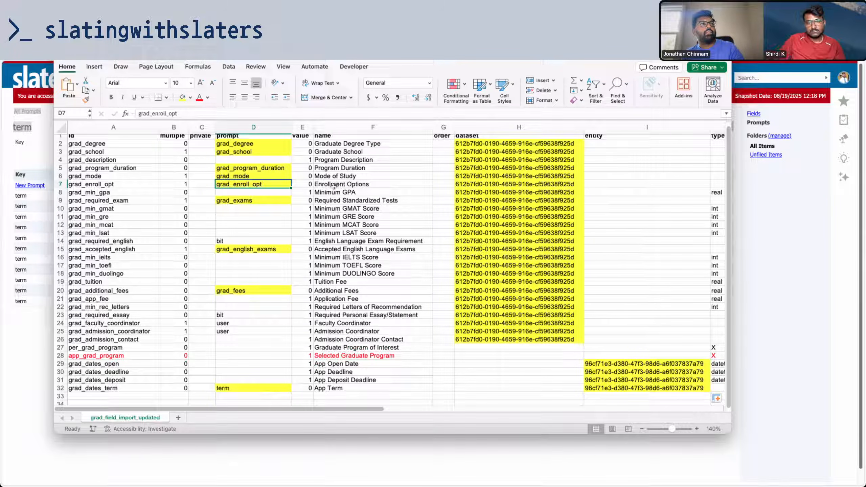
{"action": "left_click", "coordinate": [272, 201]}
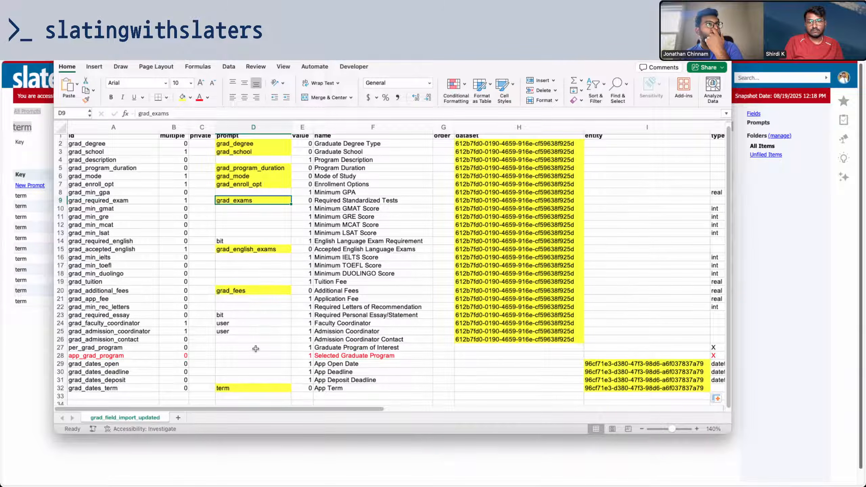
- Select the grad_degree row's id through prompt cells, search Slate's prompts for MAJO and inspect the declared_major prompt
{"action": "scroll", "coordinate": [256, 349], "scroll_direction": "up", "scroll_amount": 1}
{"action": "left_click_drag", "start_coordinate": [113, 147], "coordinate": [251, 146]}
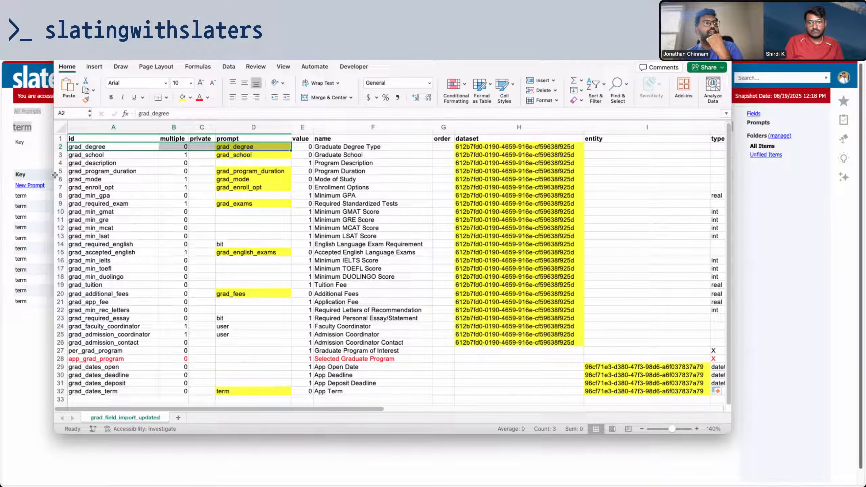
{"action": "left_click", "coordinate": [34, 135]}
{"action": "left_click", "coordinate": [33, 112]}
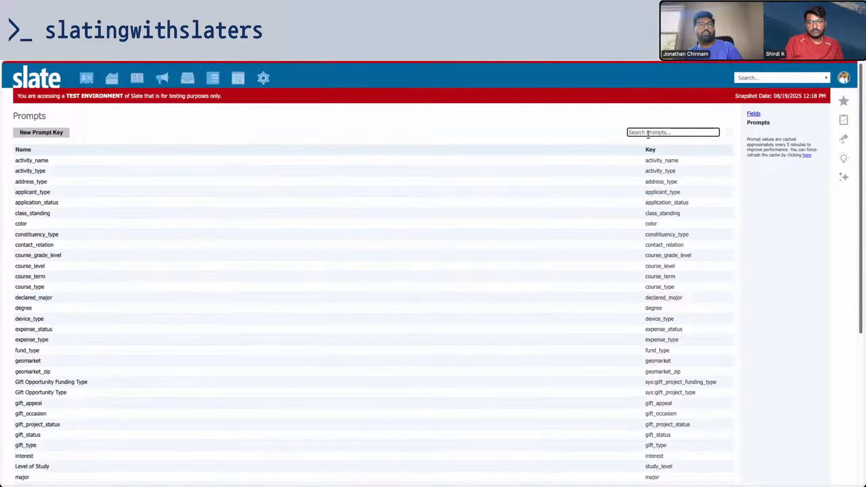
{"action": "type", "text": "MAJO"}
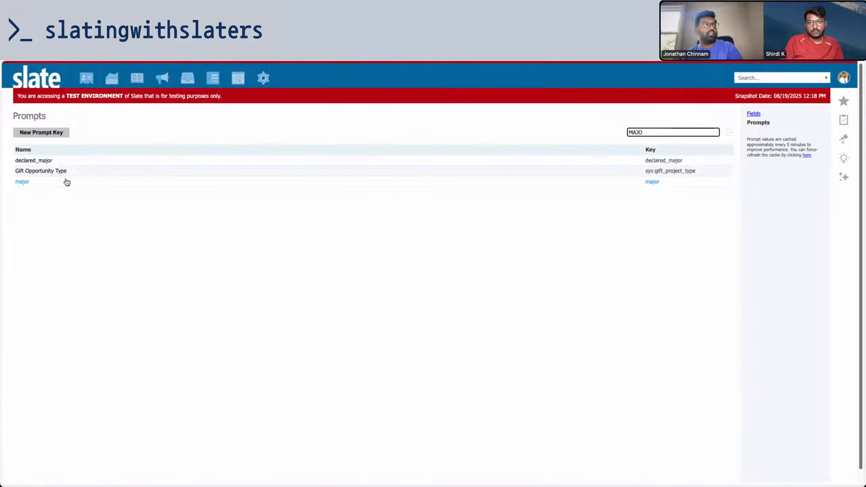
{"action": "left_click", "coordinate": [67, 160]}
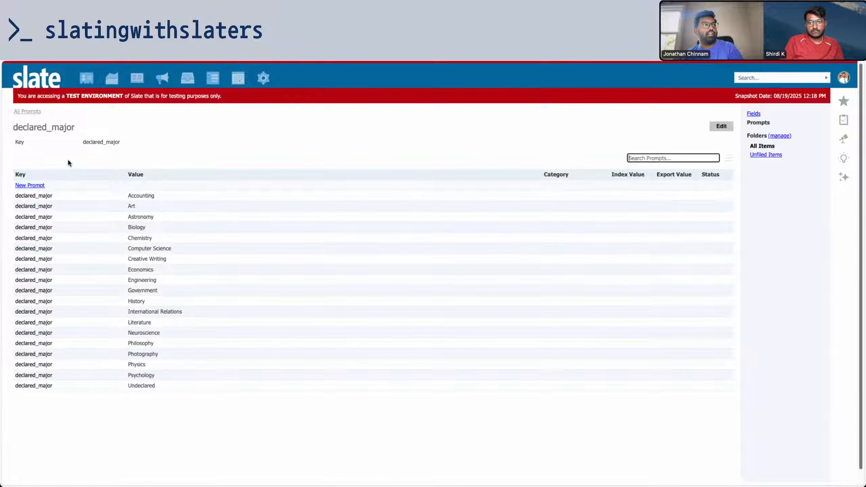
{"action": "left_click", "coordinate": [27, 112]}
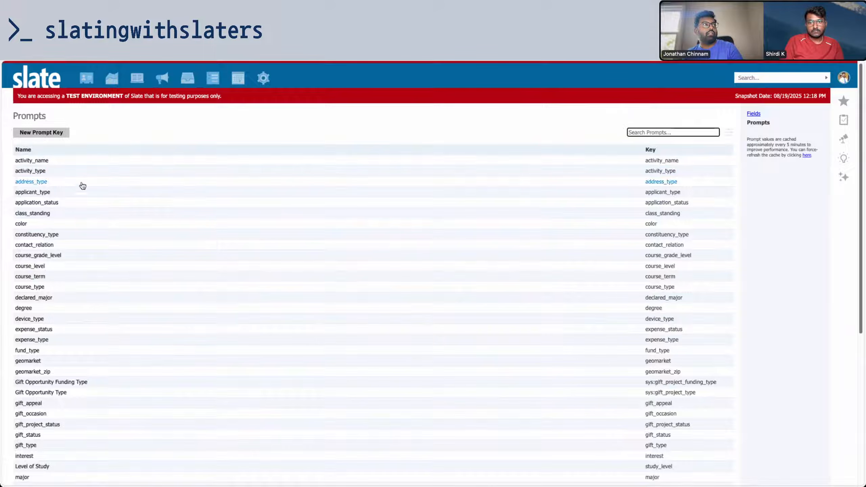
- Search the prompt list for MAJ, open the major prompt and select its key
{"action": "left_click", "coordinate": [679, 134]}
{"action": "type", "text": "MAJ"}
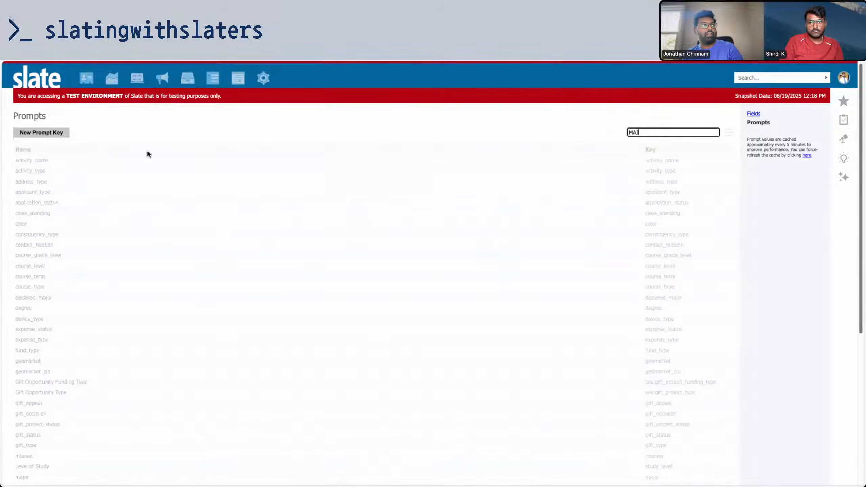
{"action": "left_click", "coordinate": [46, 181]}
{"action": "left_click", "coordinate": [161, 162]}
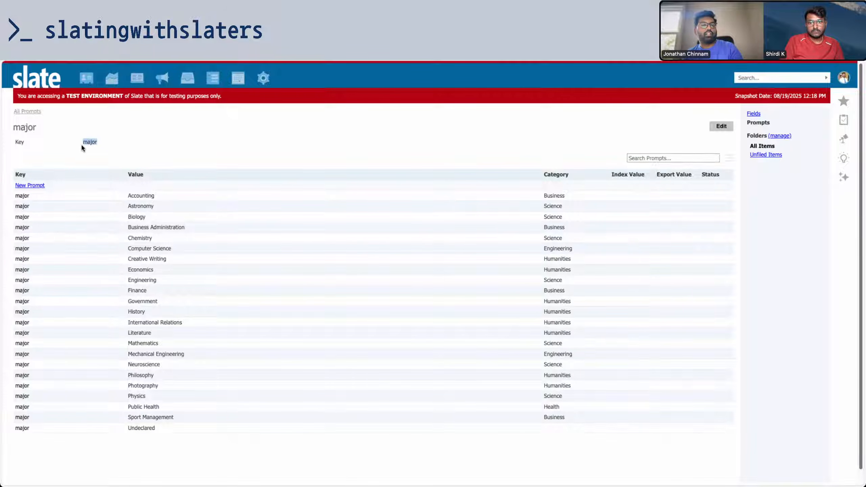
- Replace the grad_degree row's prompt key with major in the field import sheet
{"action": "key", "text": "super+Tab"}
{"action": "double_click", "coordinate": [269, 147]}
{"action": "left_click_drag", "start_coordinate": [270, 147], "coordinate": [189, 147]}
{"action": "type", "text": "major"}
{"action": "key", "text": "BackSpace"}
{"action": "key", "text": "Return"}
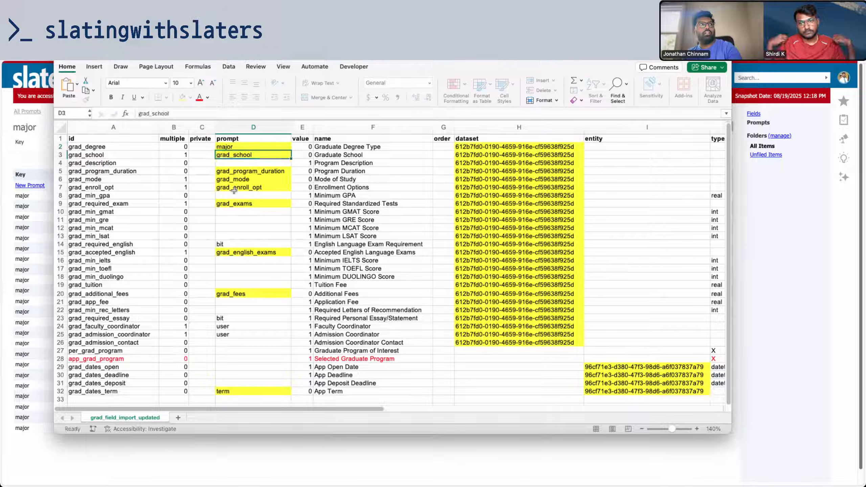
{"action": "left_click", "coordinate": [256, 220]}
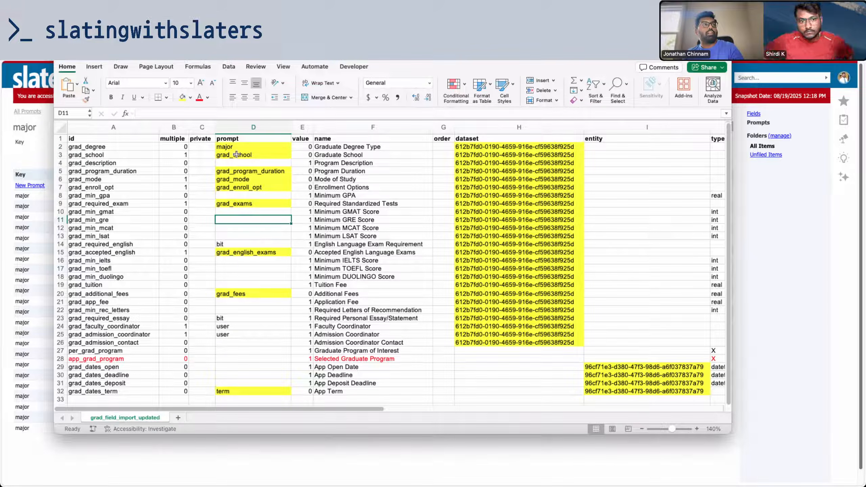
- Return to the Slate Community guide and open the downloaded grad_dataset_example_prompts (1) (1).xlsx file in Excel
{"action": "left_click", "coordinate": [808, 307]}
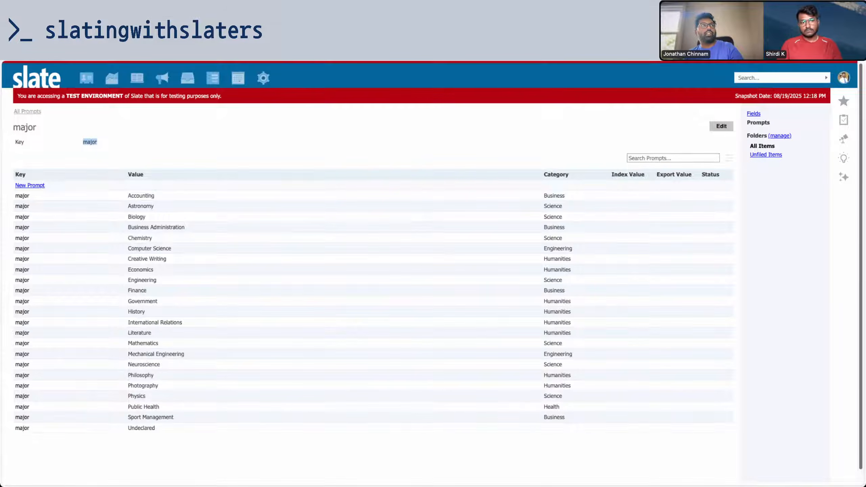
{"action": "left_click", "coordinate": [308, 24]}
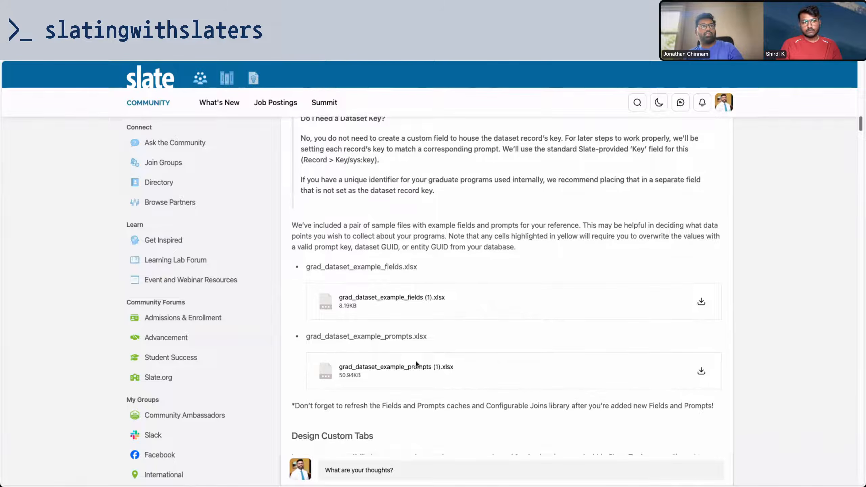
{"action": "left_click", "coordinate": [805, 32]}
{"action": "left_click", "coordinate": [687, 77]}
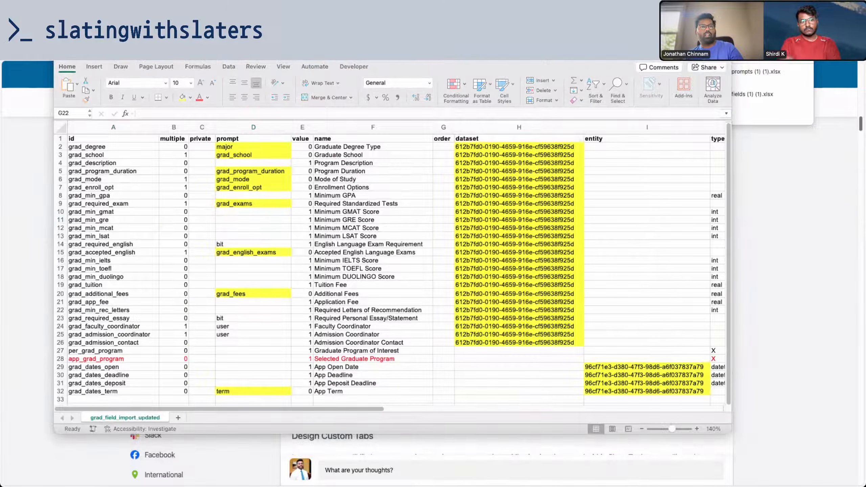
- Move and resize the grad_field_import_updated window to make room for the example prompts workbook beside it
{"action": "left_click_drag", "start_coordinate": [630, 233], "coordinate": [685, 117]}
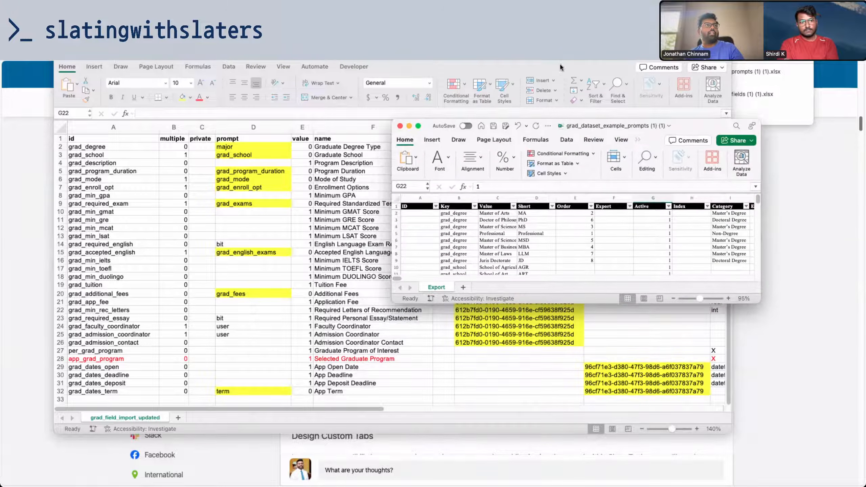
{"action": "left_click_drag", "start_coordinate": [562, 52], "coordinate": [512, 18]}
{"action": "left_click_drag", "start_coordinate": [681, 399], "coordinate": [505, 486]}
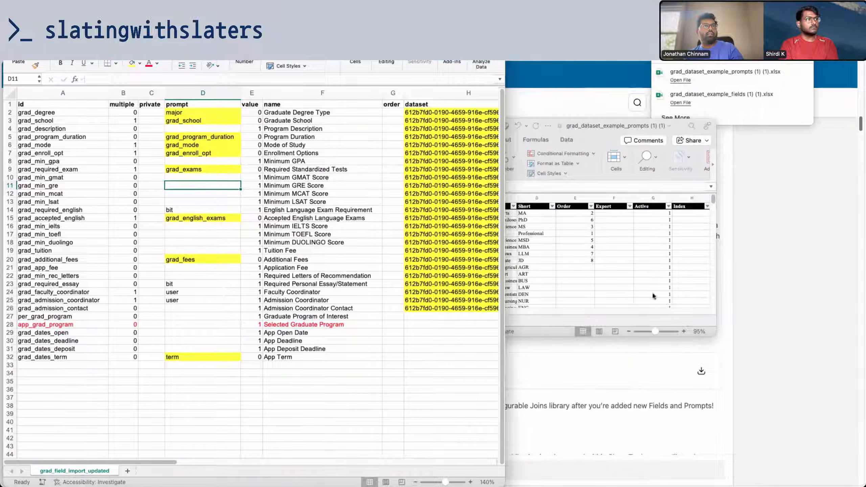
{"action": "left_click", "coordinate": [617, 330]}
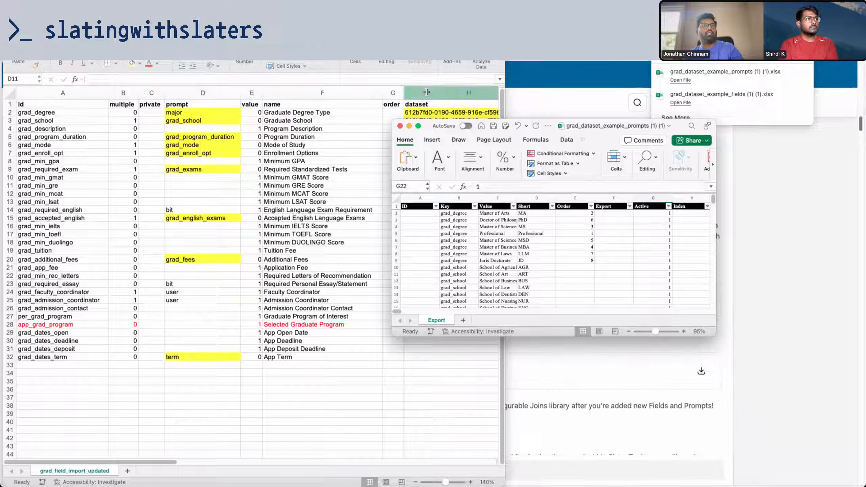
- Bring the example prompts workbook to the front and enlarge its window beside the field import sheet
{"action": "left_click", "coordinate": [813, 109]}
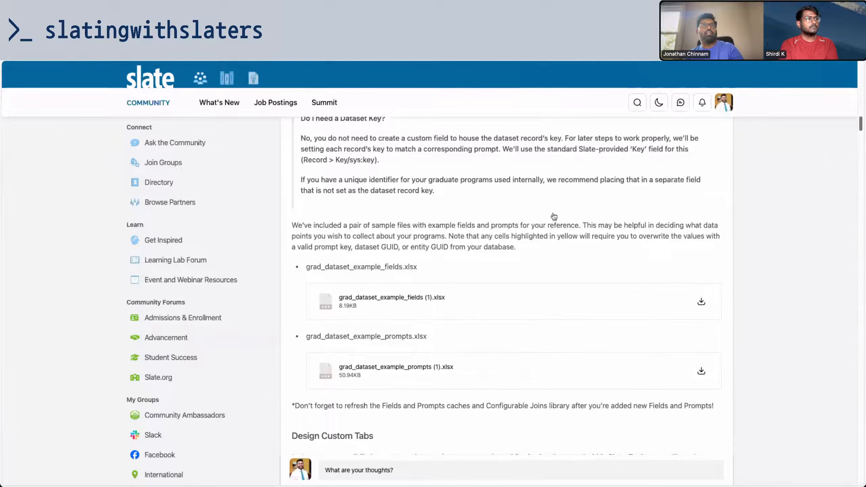
{"action": "key", "text": "ctrl+Up"}
{"action": "left_click", "coordinate": [212, 265]}
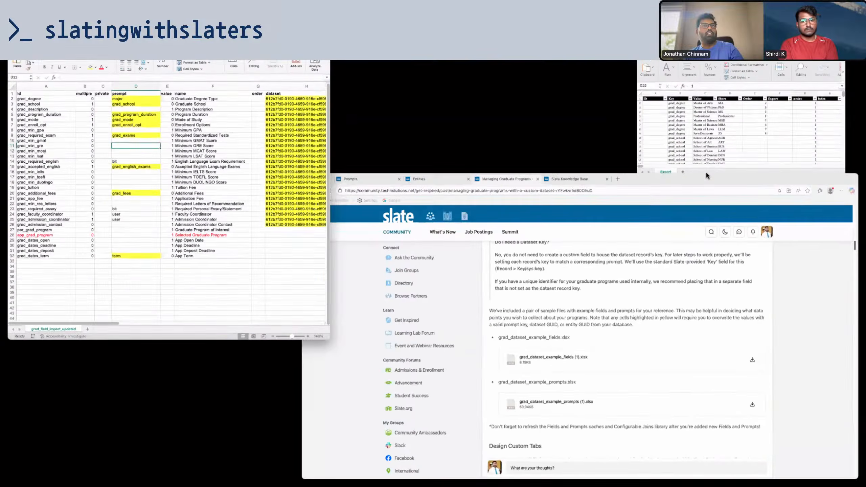
{"action": "key", "text": "ctrl+Up"}
{"action": "left_click", "coordinate": [725, 132]}
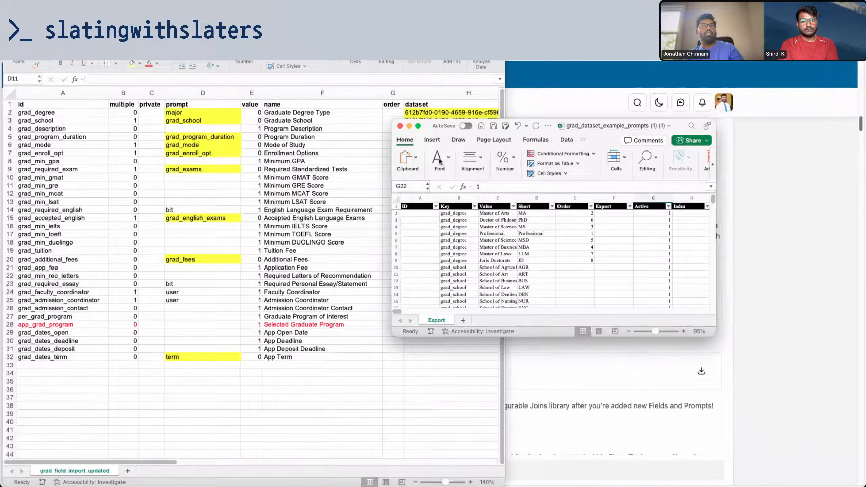
{"action": "left_click_drag", "start_coordinate": [266, 428], "coordinate": [189, 486]}
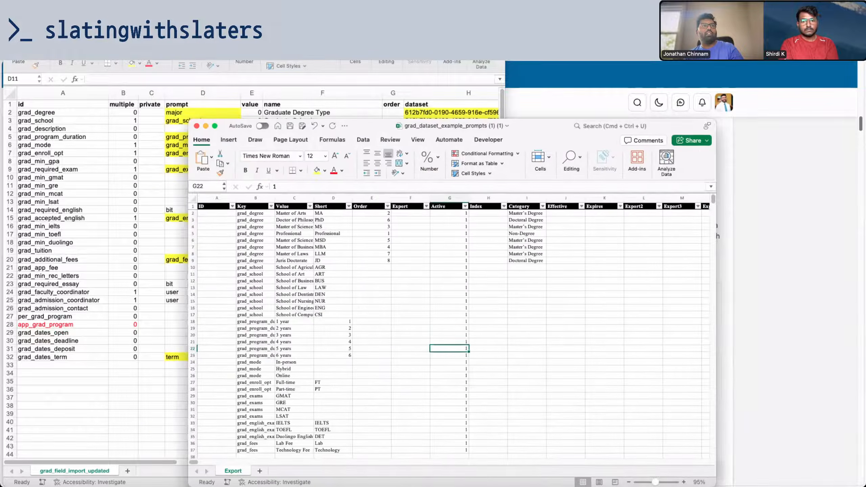
{"action": "left_click_drag", "start_coordinate": [542, 127], "coordinate": [689, 19]}
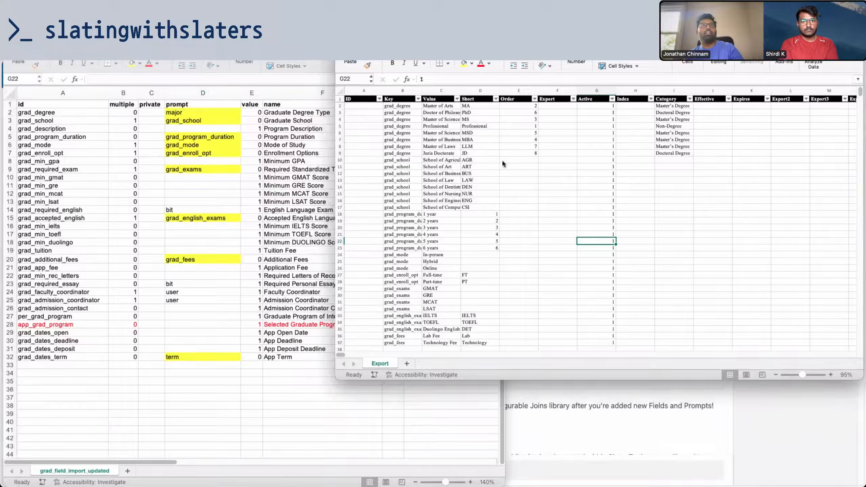
{"action": "left_click_drag", "start_coordinate": [340, 377], "coordinate": [290, 486]}
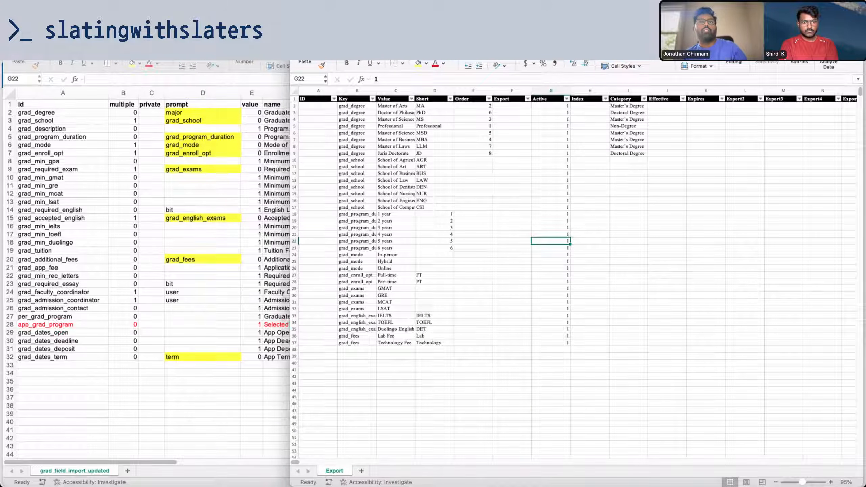
- Zoom the prompts sheet to 150% and clear the grad_degree prompt entries in rows 2 to 9
{"action": "left_click", "coordinate": [830, 481]}
{"action": "left_click", "coordinate": [829, 482]}
{"action": "left_click", "coordinate": [830, 481]}
{"action": "left_click", "coordinate": [829, 481]}
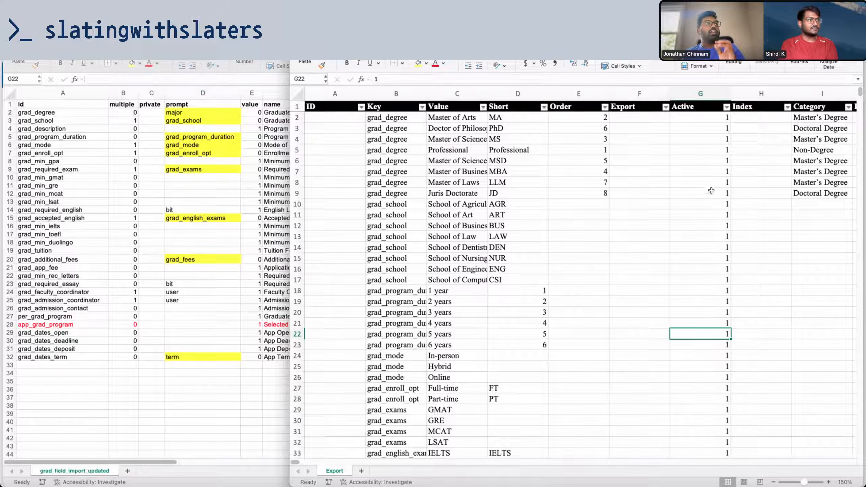
{"action": "left_click", "coordinate": [379, 149]}
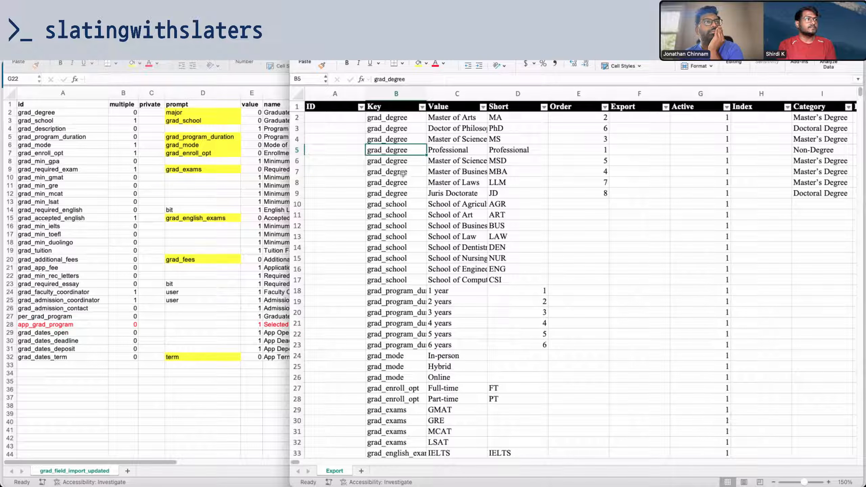
{"action": "left_click_drag", "start_coordinate": [401, 119], "coordinate": [398, 190]}
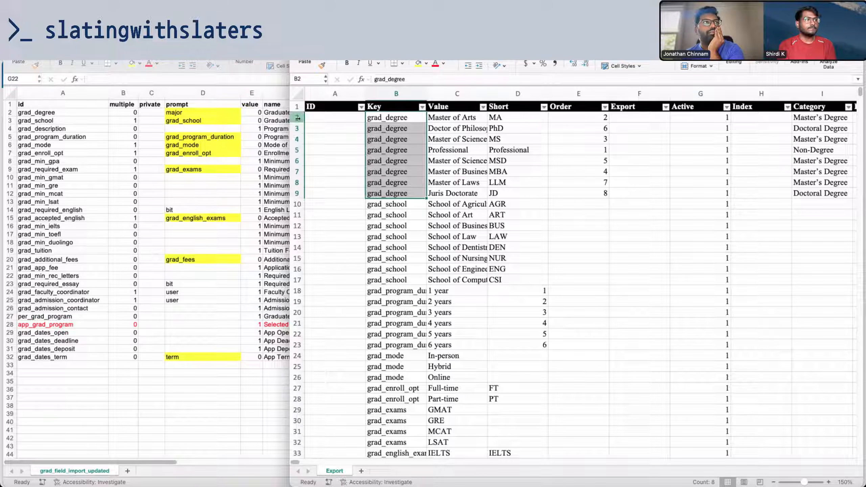
{"action": "left_click_drag", "start_coordinate": [296, 116], "coordinate": [287, 191]}
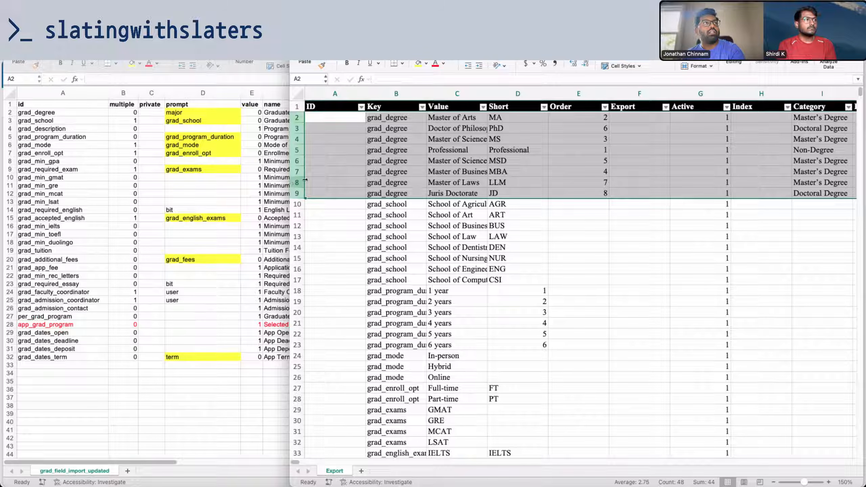
{"action": "key", "text": "Delete"}
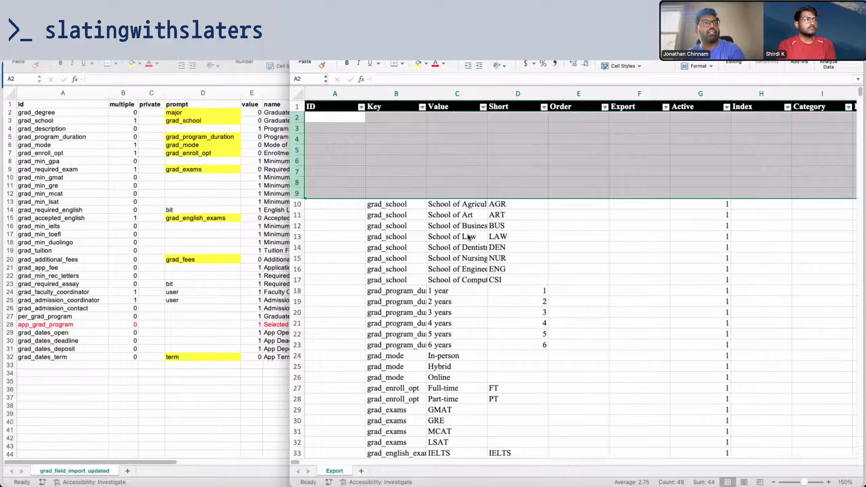
- Review the remaining school, duration, mode, enrollment, exam, English exam and fee prompts in the prompts sheet
{"action": "scroll", "coordinate": [467, 235], "scroll_direction": "down", "scroll_amount": 3}
{"action": "scroll", "coordinate": [470, 234], "scroll_direction": "down", "scroll_amount": 2}
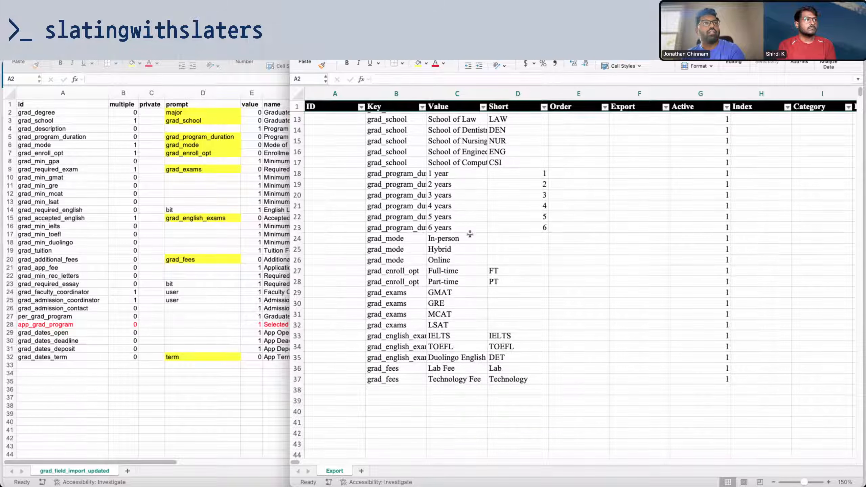
{"action": "scroll", "coordinate": [470, 234], "scroll_direction": "up", "scroll_amount": 5}
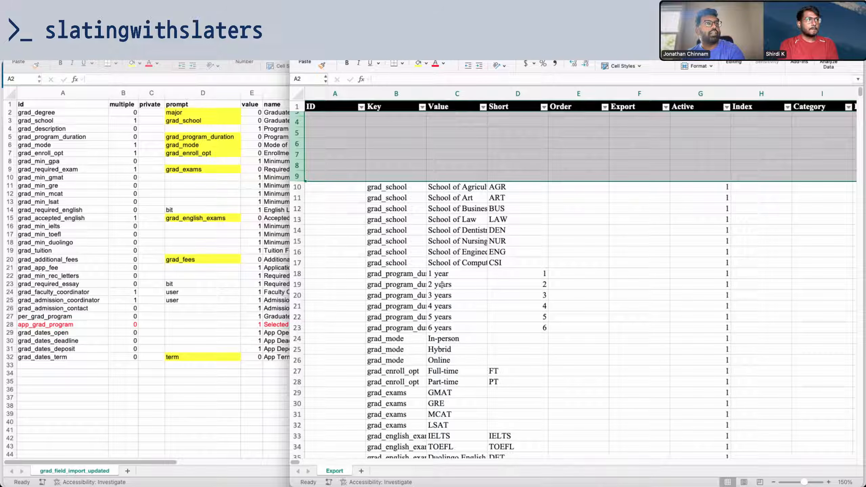
{"action": "scroll", "coordinate": [449, 314], "scroll_direction": "down", "scroll_amount": 1}
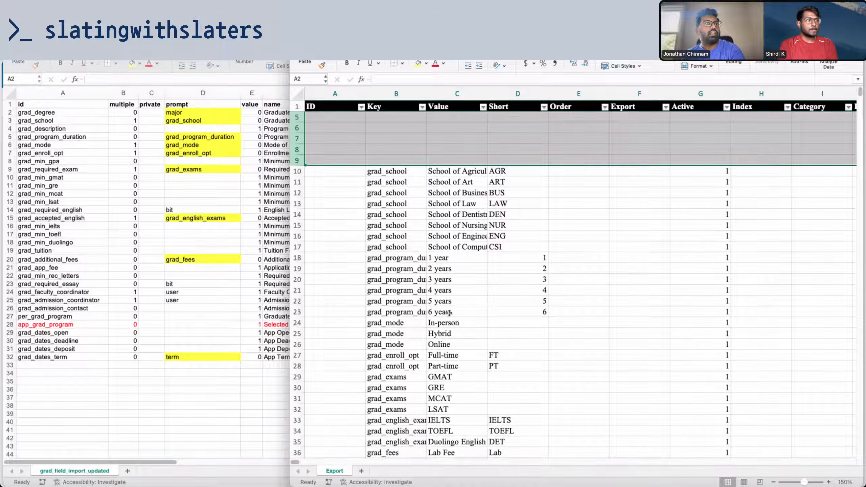
{"action": "scroll", "coordinate": [448, 313], "scroll_direction": "down", "scroll_amount": 1}
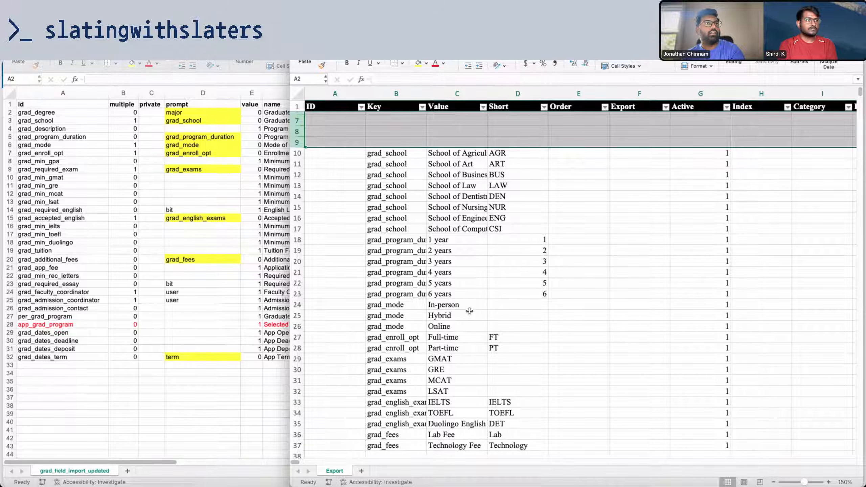
{"action": "scroll", "coordinate": [469, 311], "scroll_direction": "down", "scroll_amount": 1}
{"action": "scroll", "coordinate": [470, 311], "scroll_direction": "down", "scroll_amount": 2}
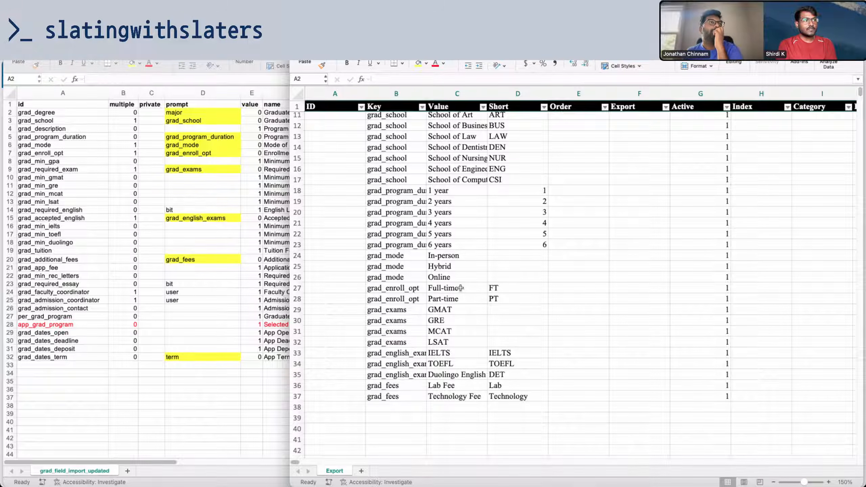
{"action": "left_click_drag", "start_coordinate": [454, 255], "coordinate": [445, 320]}
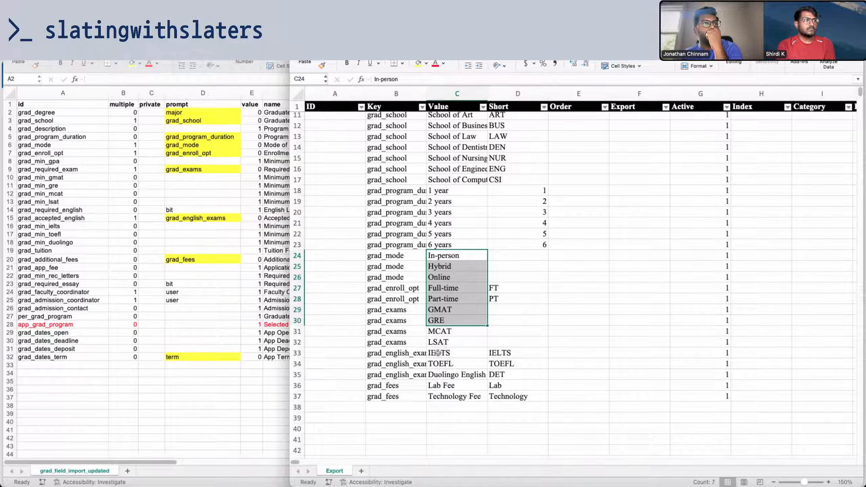
{"action": "left_click_drag", "start_coordinate": [417, 353], "coordinate": [491, 378]}
{"action": "left_click_drag", "start_coordinate": [404, 386], "coordinate": [550, 400]}
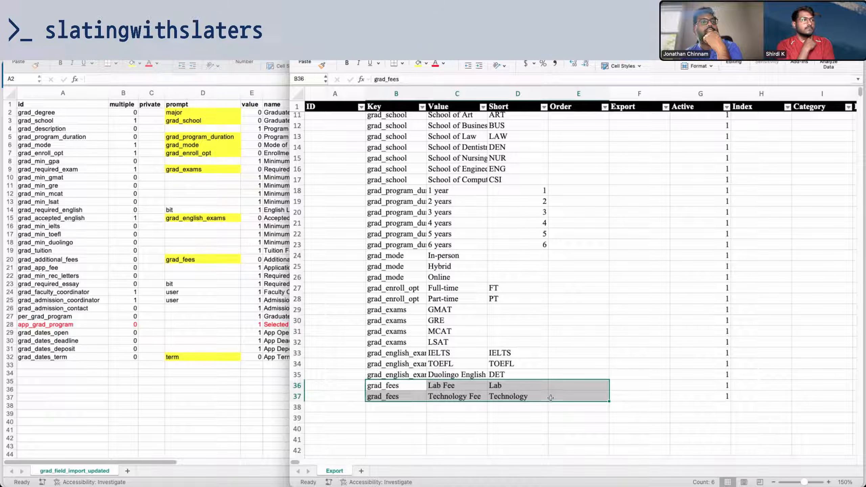
- Check the user prompt on the faculty coordinator and admission coordinator rows of the field import sheet
{"action": "left_click", "coordinate": [52, 293]}
{"action": "left_click_drag", "start_coordinate": [48, 294], "coordinate": [174, 303]}
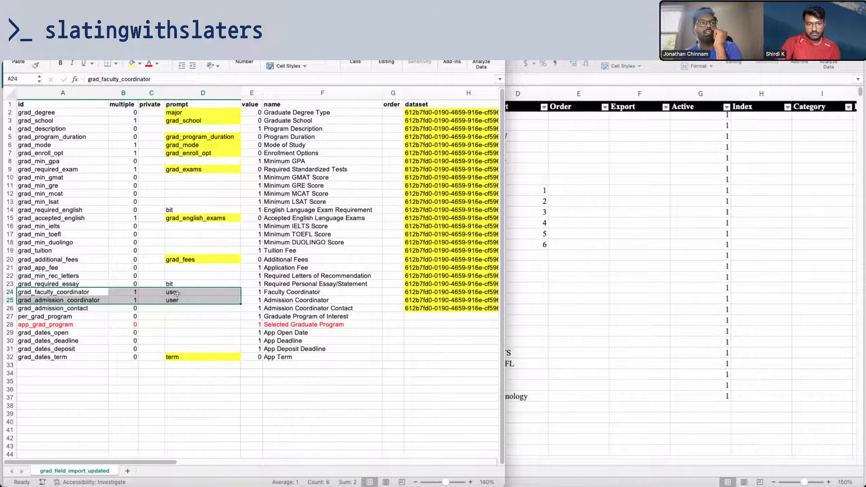
{"action": "left_click", "coordinate": [176, 292]}
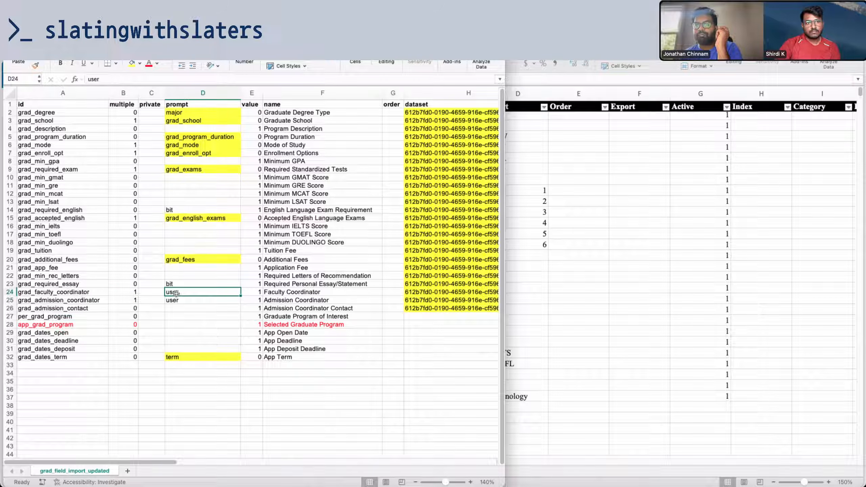
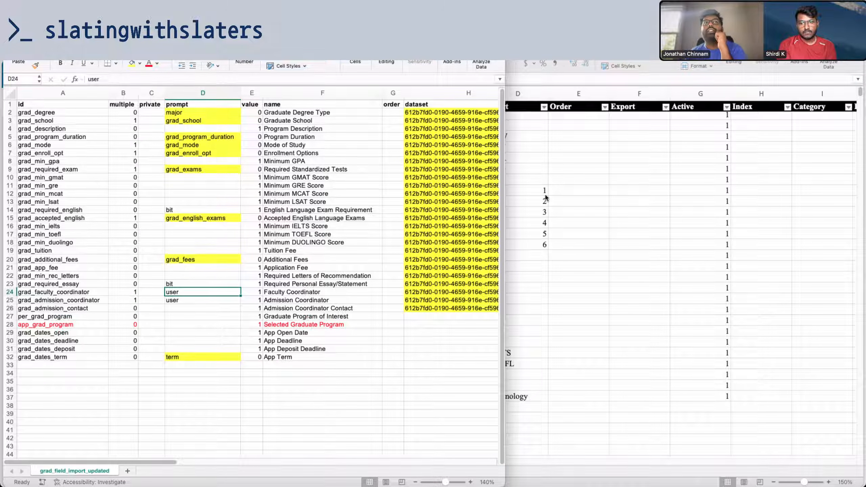
- Compare the keys and short values in the prompts workbook with the prompt column of the field import sheet
{"action": "left_click", "coordinate": [658, 239]}
{"action": "scroll", "coordinate": [391, 308], "scroll_direction": "down", "scroll_amount": 3}
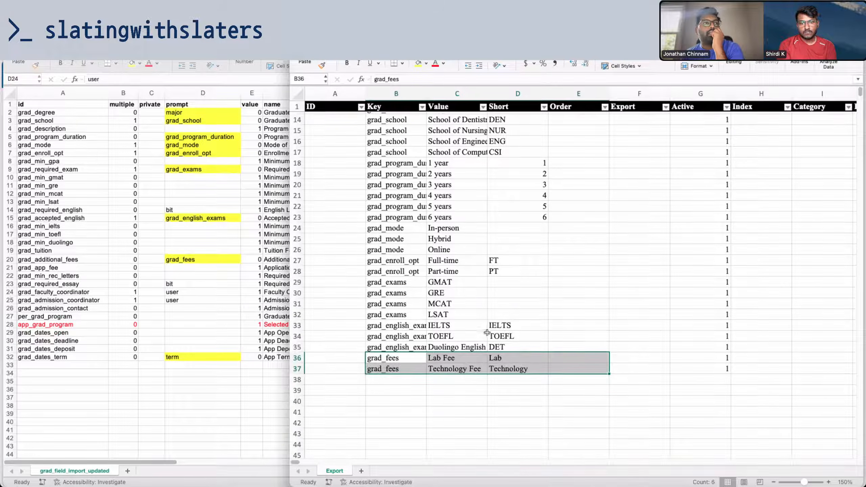
{"action": "mouse_move", "coordinate": [296, 462]}
{"action": "left_mouse_down"}
{"action": "mouse_move", "coordinate": [372, 468]}
{"action": "mouse_move", "coordinate": [296, 463]}
{"action": "left_mouse_up"}
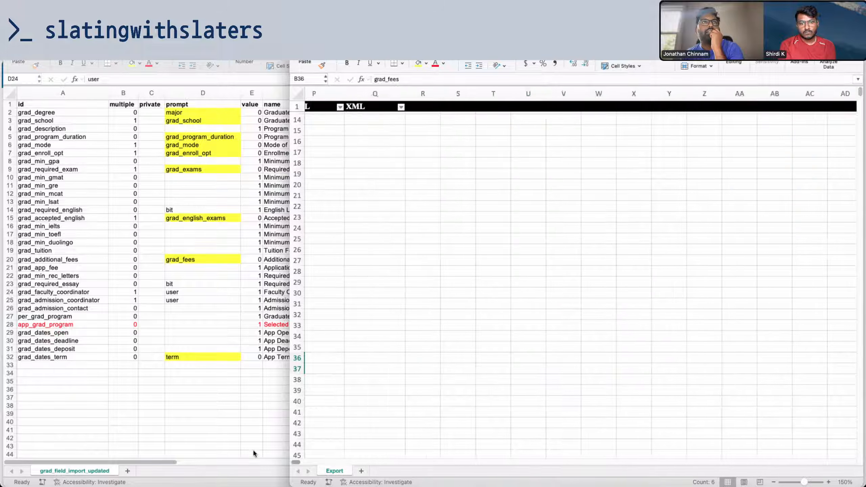
{"action": "left_click", "coordinate": [530, 245]}
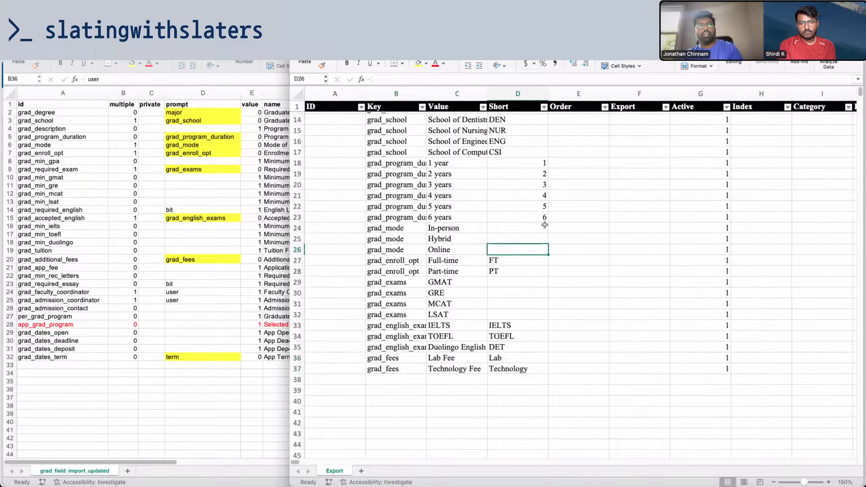
{"action": "left_click", "coordinate": [218, 240]}
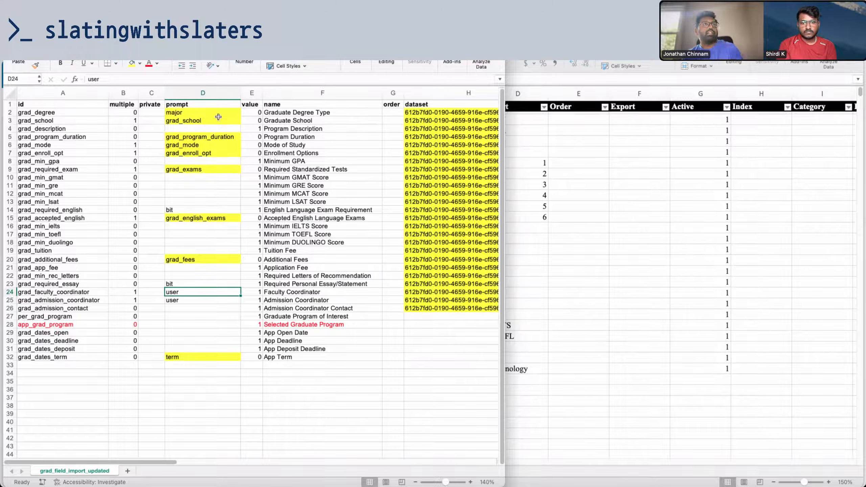
{"action": "left_click_drag", "start_coordinate": [162, 461], "coordinate": [282, 444]}
{"action": "scroll", "coordinate": [282, 444], "scroll_direction": "left", "scroll_amount": 10}
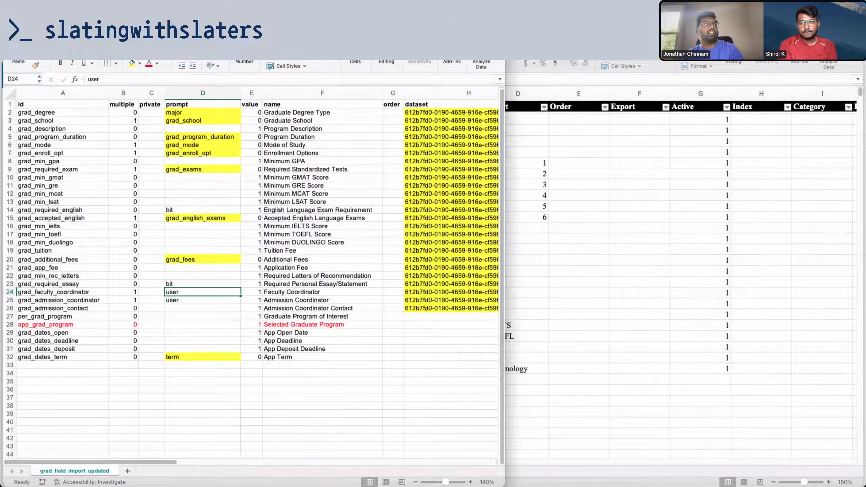
- Close the two workbooks and open Sources / Upload Dataset in the Slate test database in the browser
{"action": "key", "text": "super+w"}
{"action": "key", "text": "super+w"}
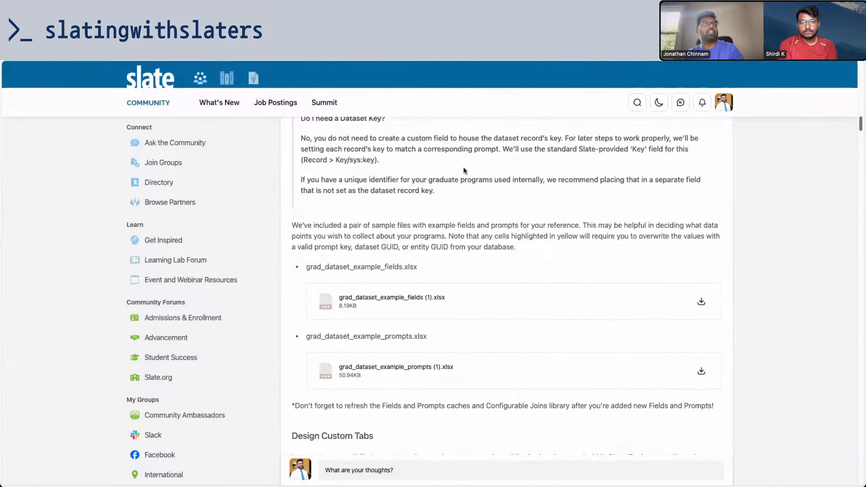
{"action": "left_click", "coordinate": [129, 24]}
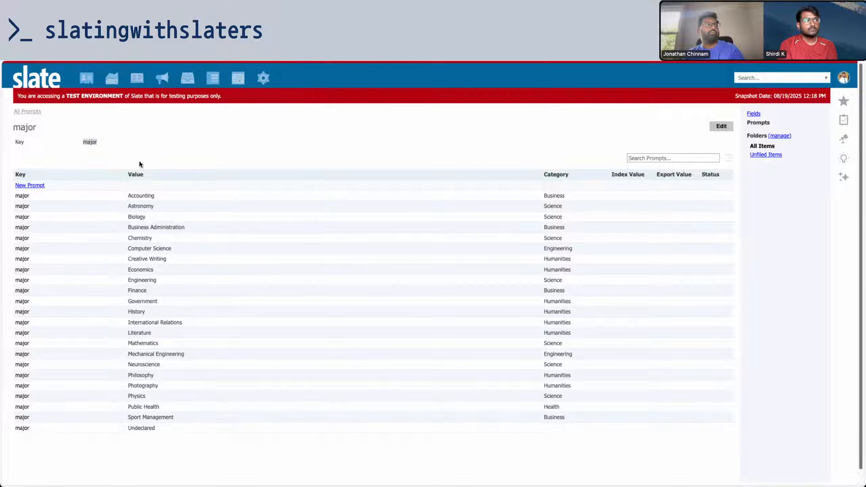
{"action": "left_click", "coordinate": [265, 77]}
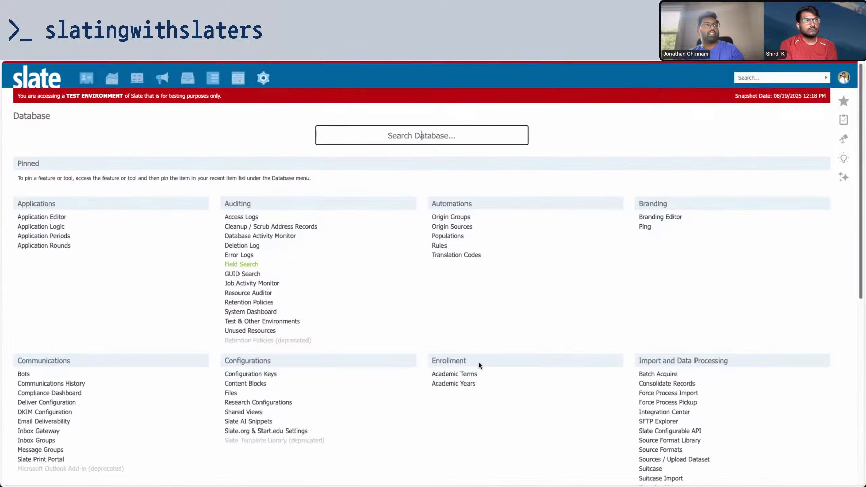
{"action": "scroll", "coordinate": [392, 365], "scroll_direction": "down", "scroll_amount": 5}
{"action": "scroll", "coordinate": [340, 218], "scroll_direction": "up", "scroll_amount": 4}
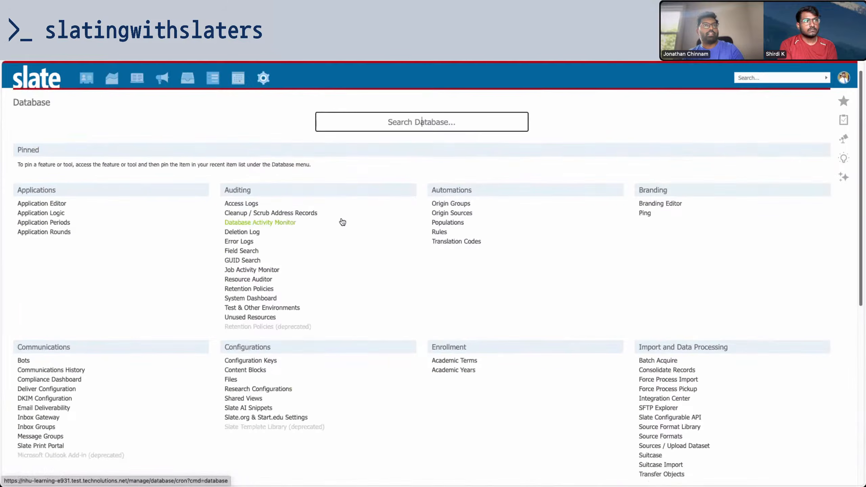
{"action": "scroll", "coordinate": [650, 304], "scroll_direction": "down", "scroll_amount": 1}
{"action": "left_click", "coordinate": [687, 375]}
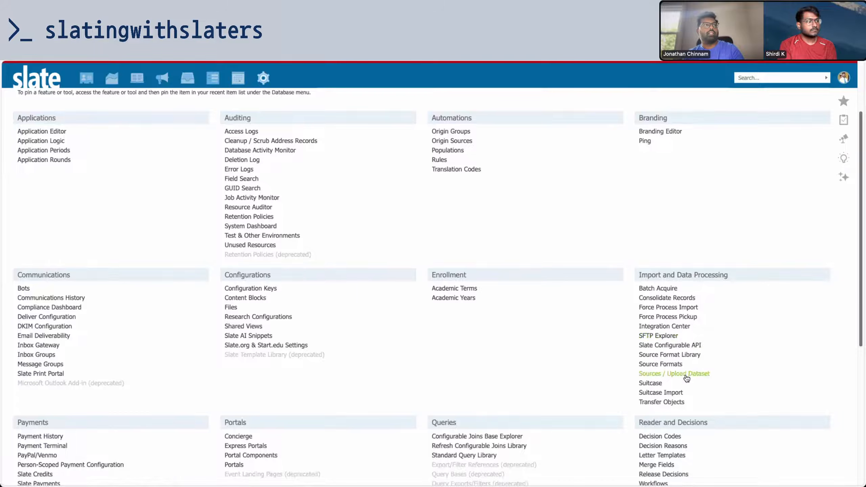
- Upload the file grad_dataset_example_prompts (1) (1).xlsx as a new dataset in the Prompt Import (Excel) format
{"action": "left_click", "coordinate": [39, 132]}
{"action": "left_click", "coordinate": [116, 170]}
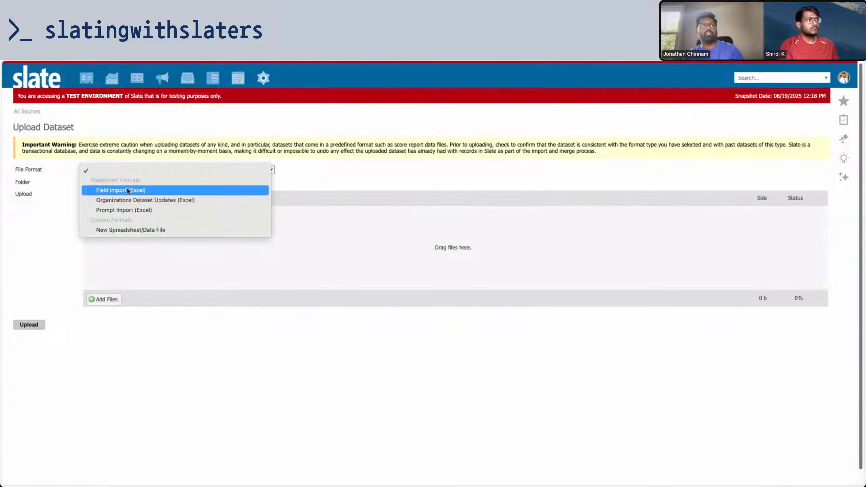
{"action": "left_click", "coordinate": [123, 210]}
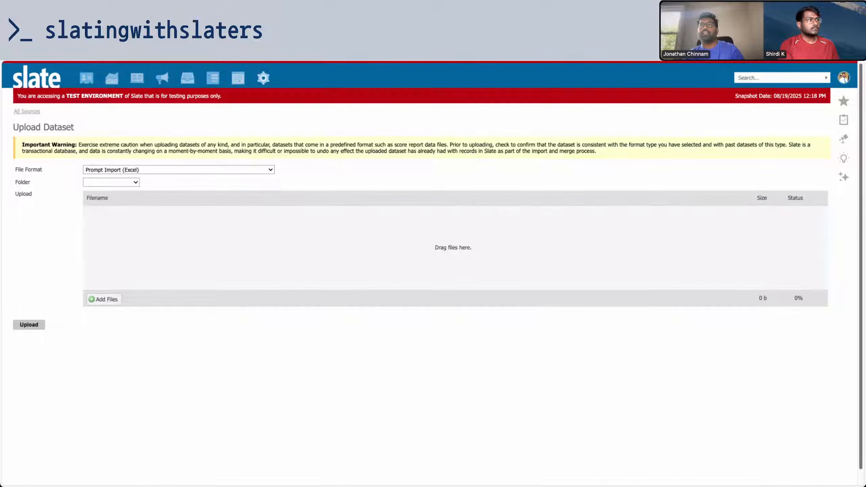
{"action": "left_click_drag", "start_coordinate": [144, 223], "coordinate": [283, 245]}
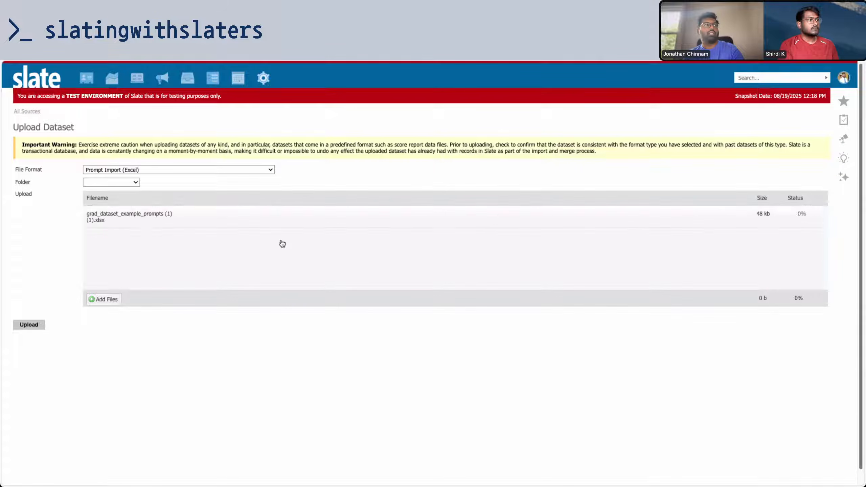
{"action": "left_click", "coordinate": [29, 325]}
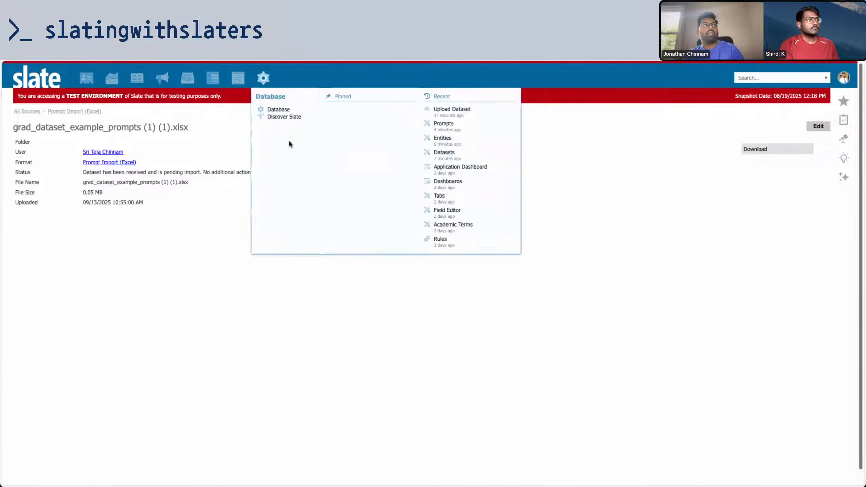
- Force process the pending prompt import and return to the Database page
{"action": "left_click", "coordinate": [263, 82]}
{"action": "scroll", "coordinate": [432, 299], "scroll_direction": "down", "scroll_amount": 3}
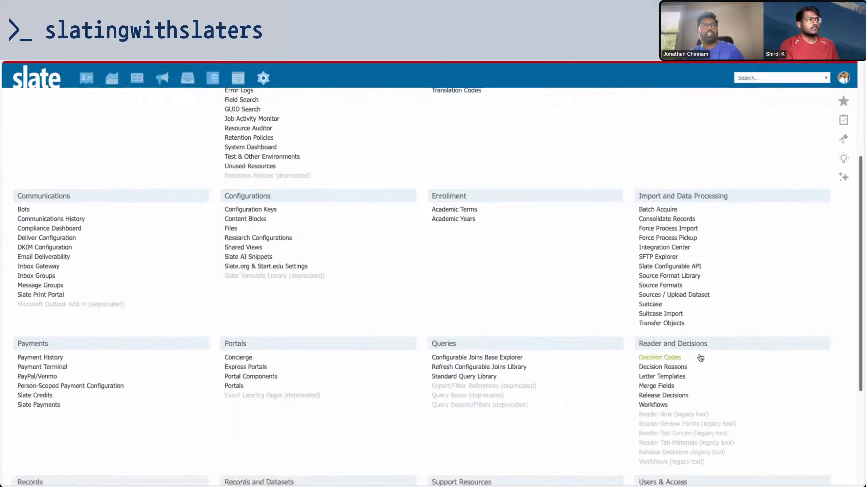
{"action": "left_click", "coordinate": [699, 229]}
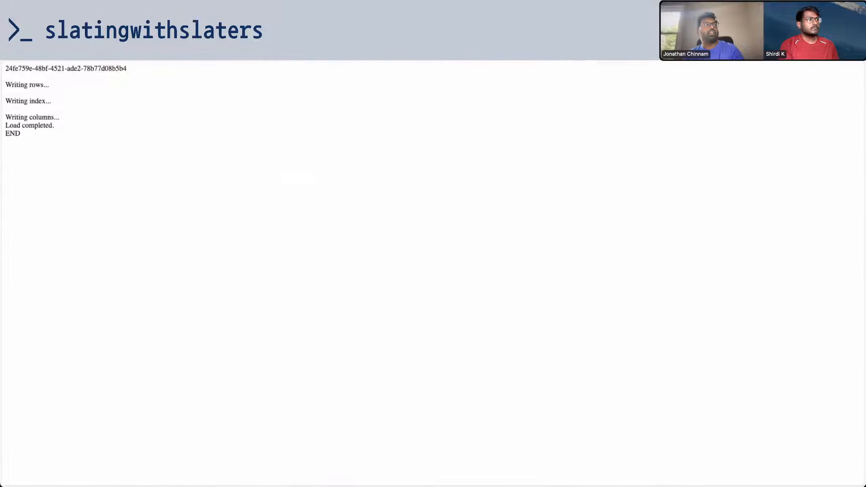
{"action": "left_click", "coordinate": [14, 47]}
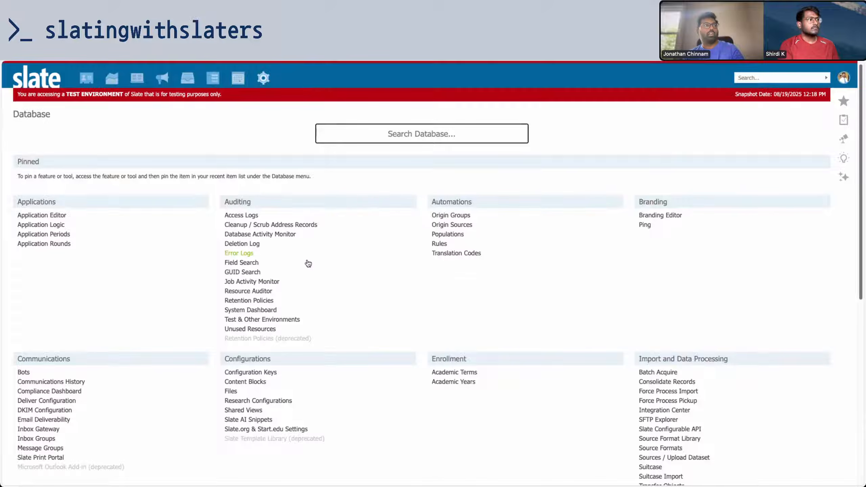
- Check the imported grad prompt keys in the Prompts list, including the values of grad_enroll_opt
{"action": "scroll", "coordinate": [290, 283], "scroll_direction": "down", "scroll_amount": 5}
{"action": "scroll", "coordinate": [443, 360], "scroll_direction": "down", "scroll_amount": 5}
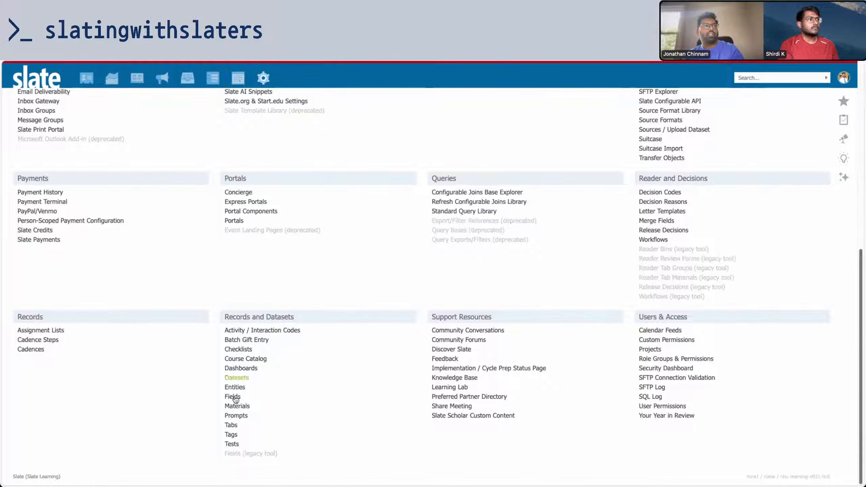
{"action": "left_click", "coordinate": [236, 416]}
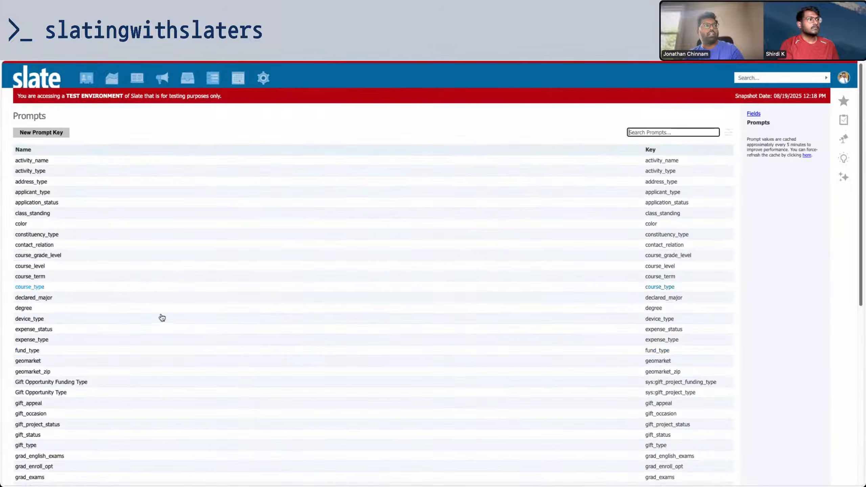
{"action": "scroll", "coordinate": [160, 278], "scroll_direction": "down", "scroll_amount": 10}
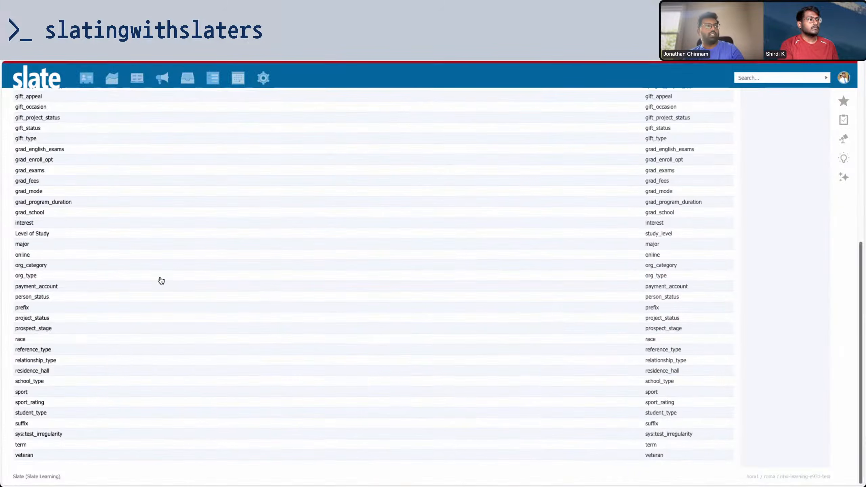
{"action": "left_click", "coordinate": [52, 162]}
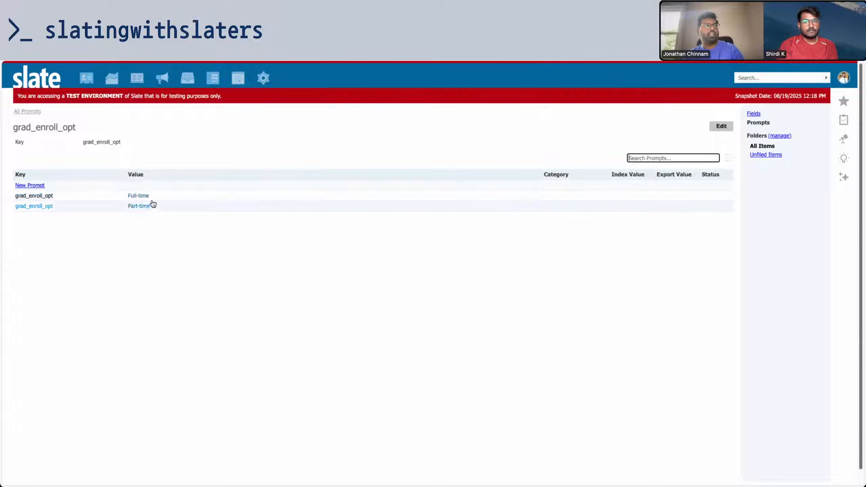
{"action": "left_click", "coordinate": [33, 113]}
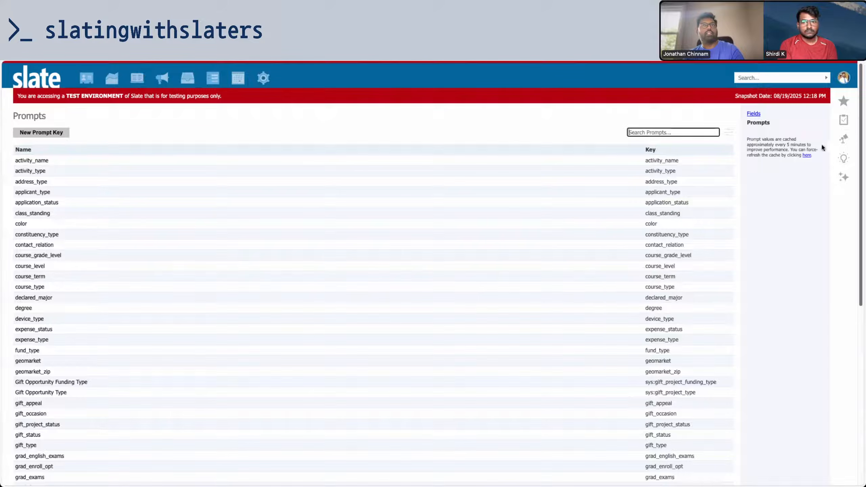
- Force-refresh the prompt cache from the Prompts list and return to the list
{"action": "left_click", "coordinate": [807, 156]}
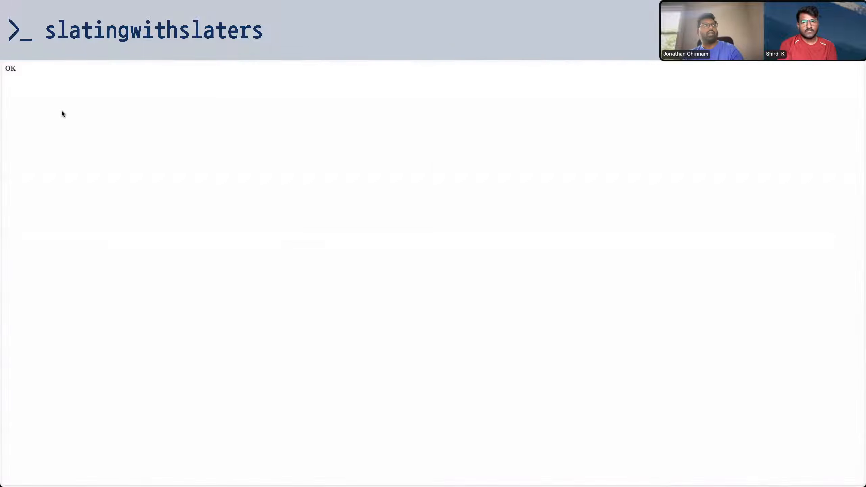
{"action": "key", "text": "super+Left"}
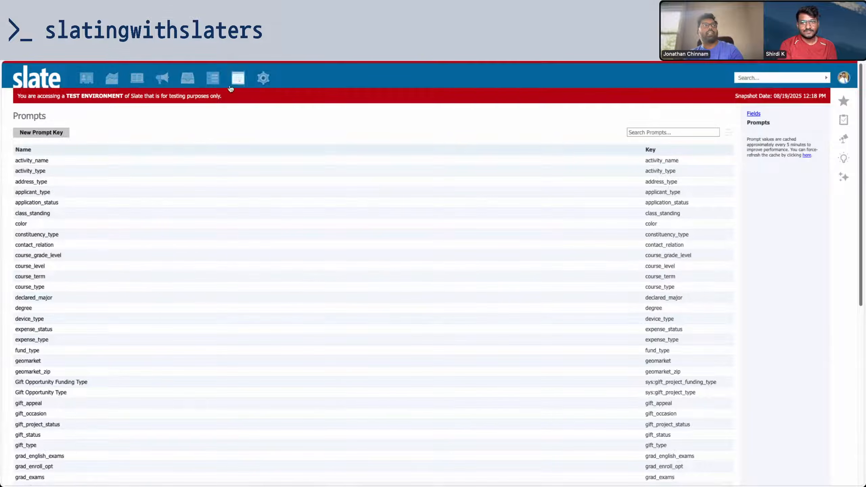
- Go to the Records and Datasets tools on the Database page
{"action": "left_click", "coordinate": [238, 78]}
{"action": "scroll", "coordinate": [395, 319], "scroll_direction": "down", "scroll_amount": 10}
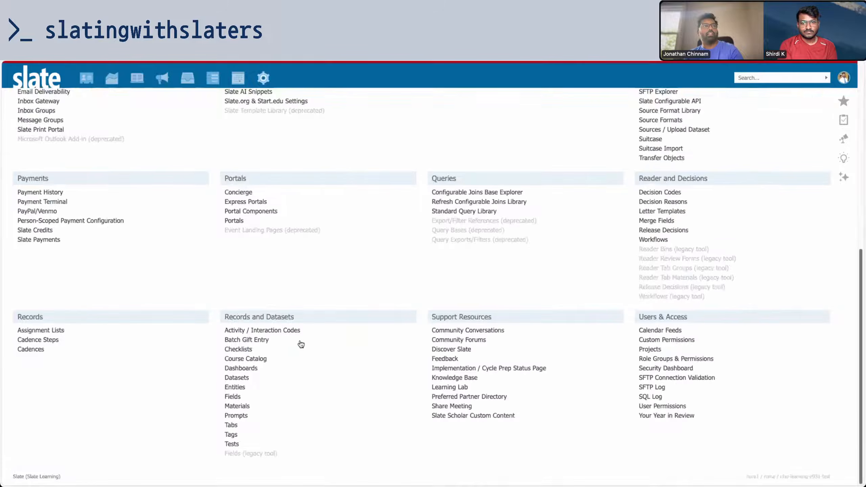
- Check the database's existing field list and open the Sources / Upload Dataset page
{"action": "left_click", "coordinate": [237, 398]}
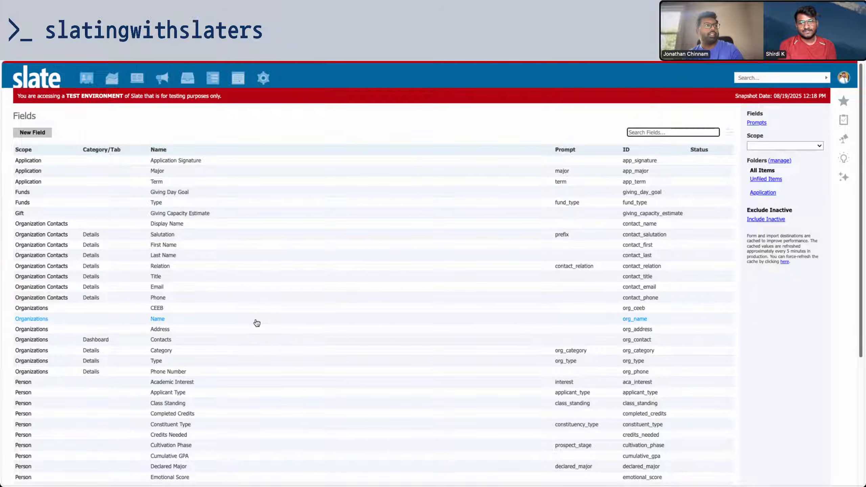
{"action": "left_click", "coordinate": [263, 78]}
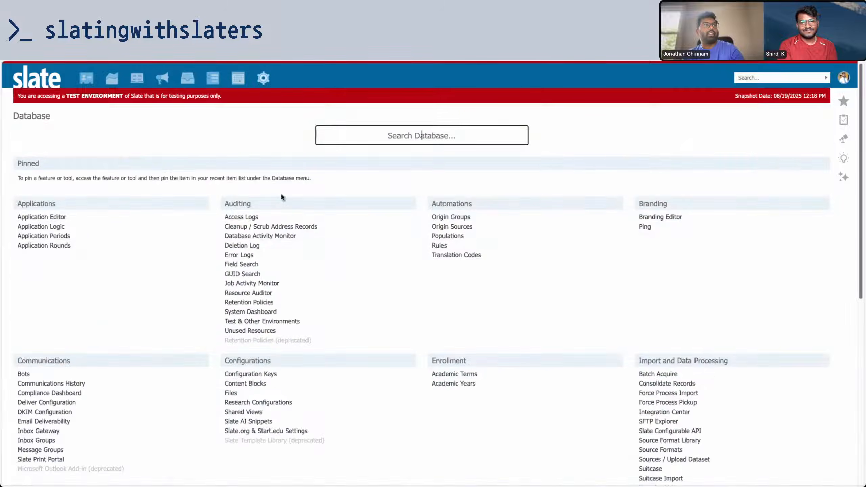
{"action": "scroll", "coordinate": [580, 314], "scroll_direction": "down", "scroll_amount": 10}
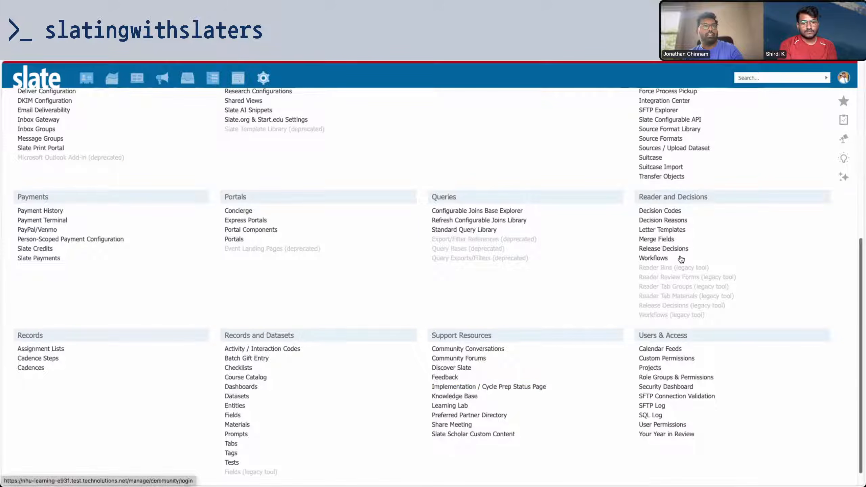
{"action": "scroll", "coordinate": [683, 232], "scroll_direction": "up", "scroll_amount": 3}
{"action": "left_click", "coordinate": [689, 228]}
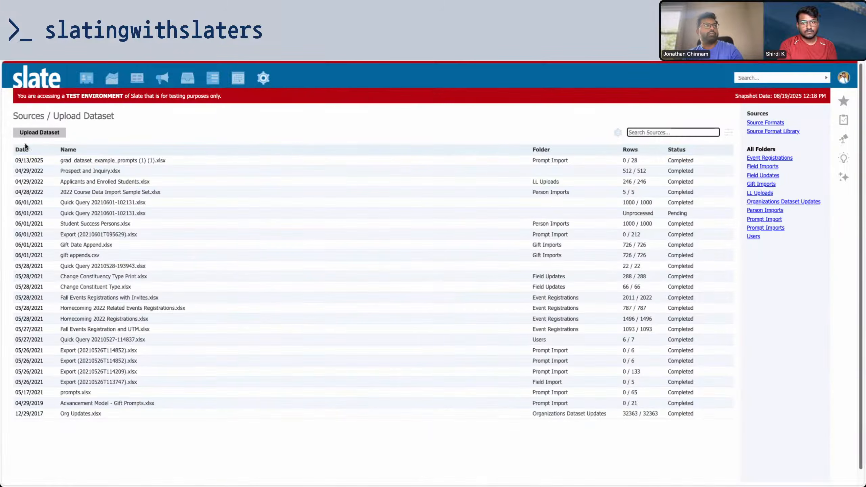
- Upload grad_dataset_example_fields (1) (1).xlsx as a new dataset with the Field Import (Excel) file format
{"action": "left_click", "coordinate": [38, 132]}
{"action": "left_click", "coordinate": [175, 169]}
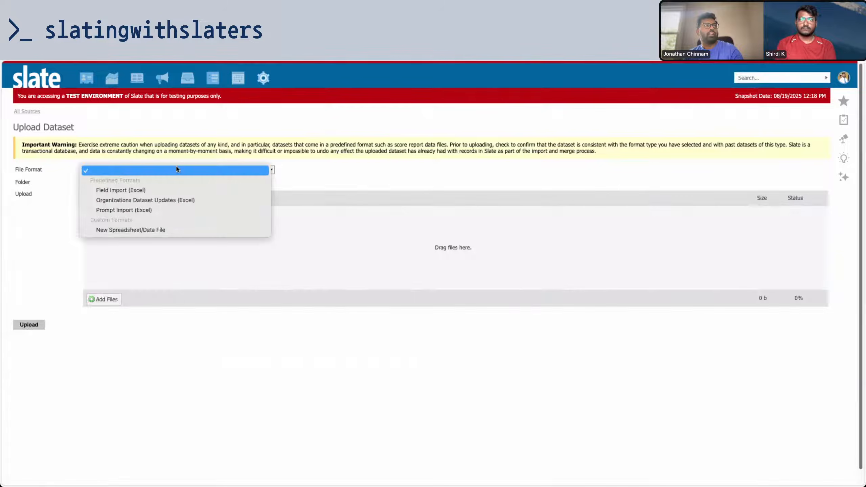
{"action": "left_click", "coordinate": [158, 193]}
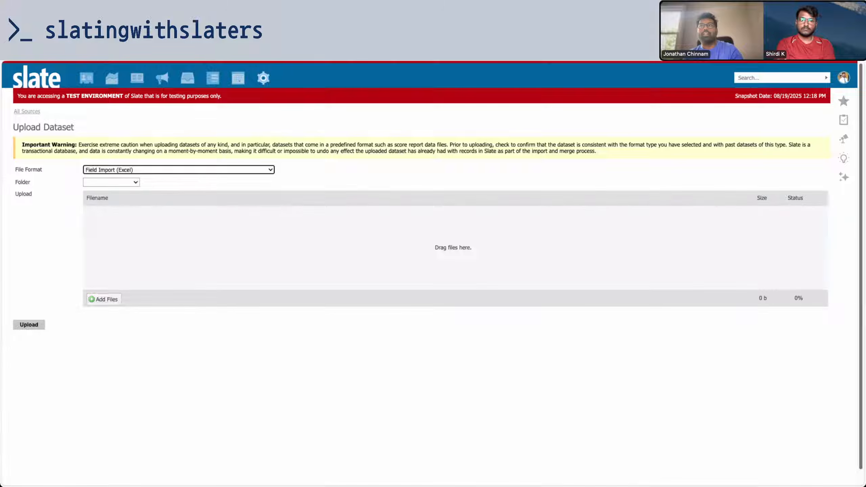
{"action": "left_click_drag", "start_coordinate": [228, 245], "coordinate": [224, 241]}
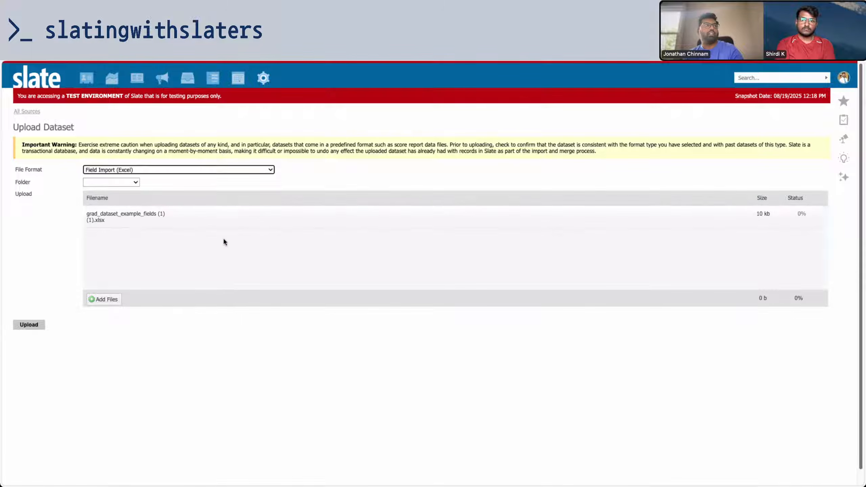
{"action": "left_click", "coordinate": [29, 325]}
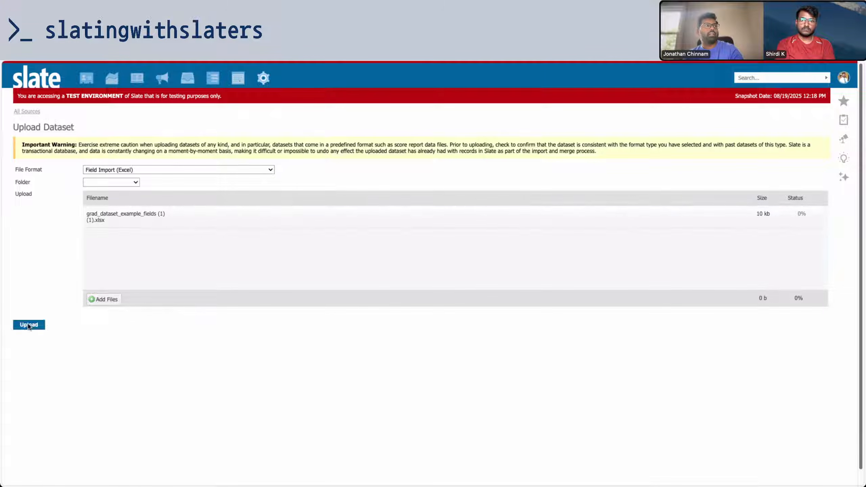
- Run Force Process Import from the database tools to process the uploaded fields file
{"action": "left_click", "coordinate": [263, 77]}
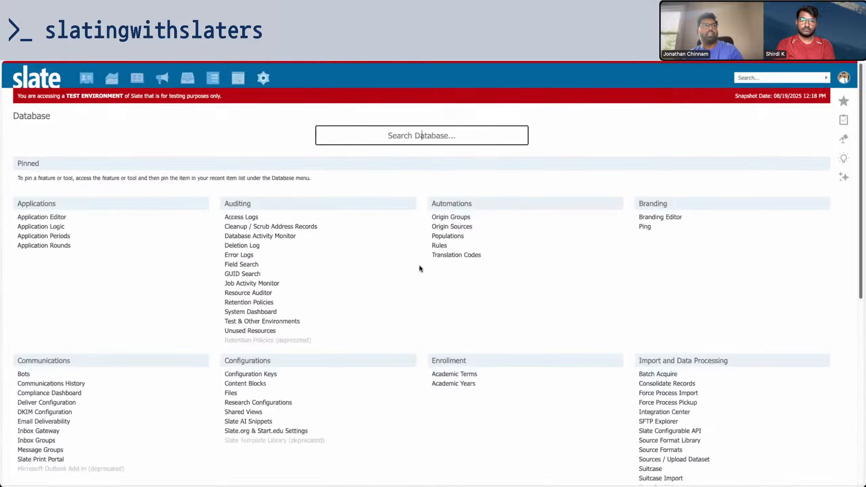
{"action": "scroll", "coordinate": [453, 259], "scroll_direction": "down", "scroll_amount": 10}
{"action": "scroll", "coordinate": [692, 131], "scroll_direction": "up", "scroll_amount": 2}
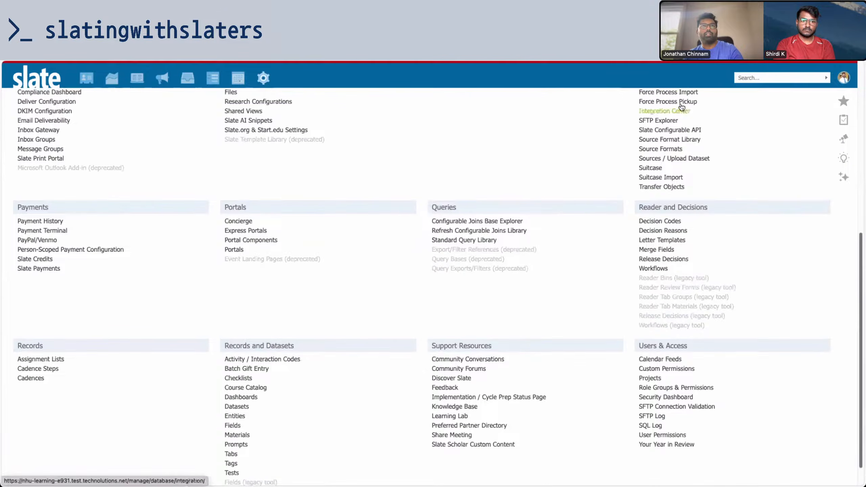
{"action": "left_click", "coordinate": [682, 93]}
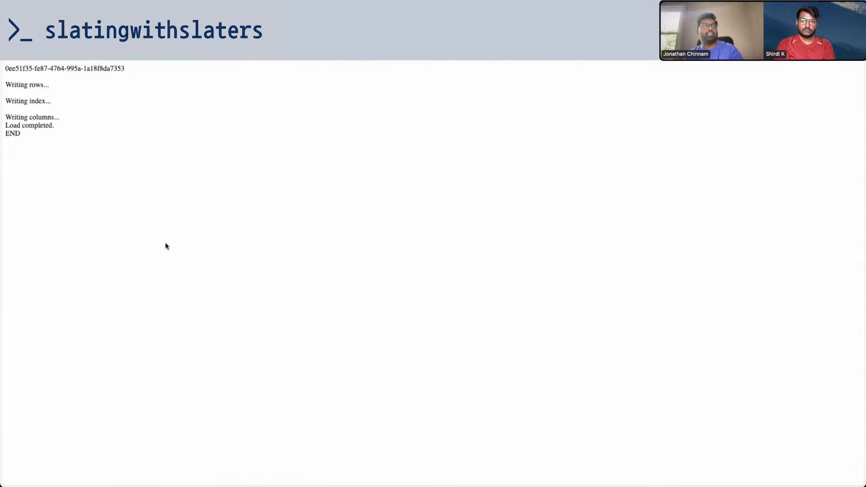
- Go back to the database tools and examine the Graduate Programs and Graduate Program Dates entries in the Fields list
{"action": "key", "text": "alt+Left"}
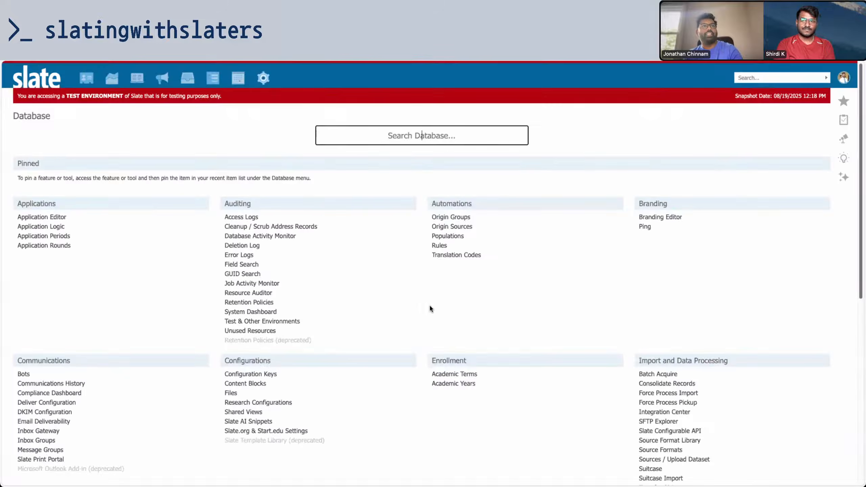
{"action": "scroll", "coordinate": [430, 305], "scroll_direction": "down", "scroll_amount": 5}
{"action": "scroll", "coordinate": [289, 317], "scroll_direction": "down", "scroll_amount": 4}
{"action": "left_click", "coordinate": [229, 398]}
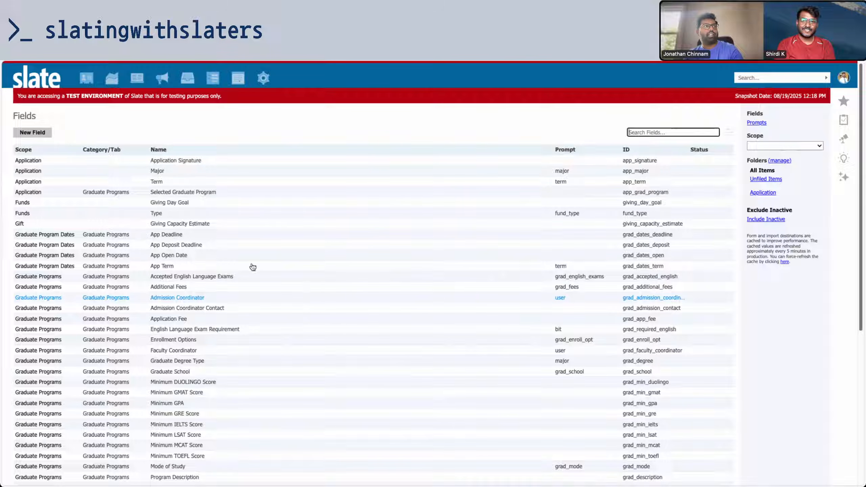
{"action": "scroll", "coordinate": [253, 281], "scroll_direction": "down", "scroll_amount": 1}
{"action": "scroll", "coordinate": [253, 280], "scroll_direction": "down", "scroll_amount": 3}
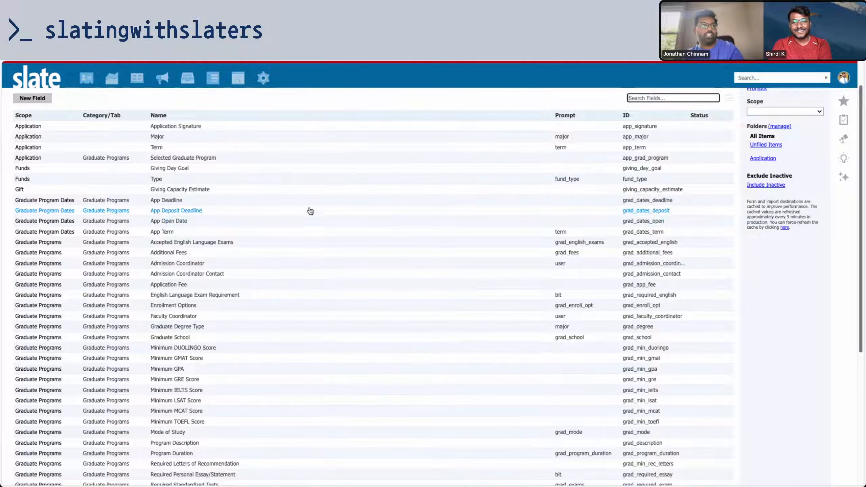
{"action": "left_click", "coordinate": [311, 235]}
{"action": "left_click", "coordinate": [313, 283]}
{"action": "left_click", "coordinate": [347, 399]}
- Force-refresh the cache of form and import destinations from the Fields page
{"action": "scroll", "coordinate": [270, 340], "scroll_direction": "down", "scroll_amount": 15}
{"action": "scroll", "coordinate": [270, 340], "scroll_direction": "up", "scroll_amount": 15}
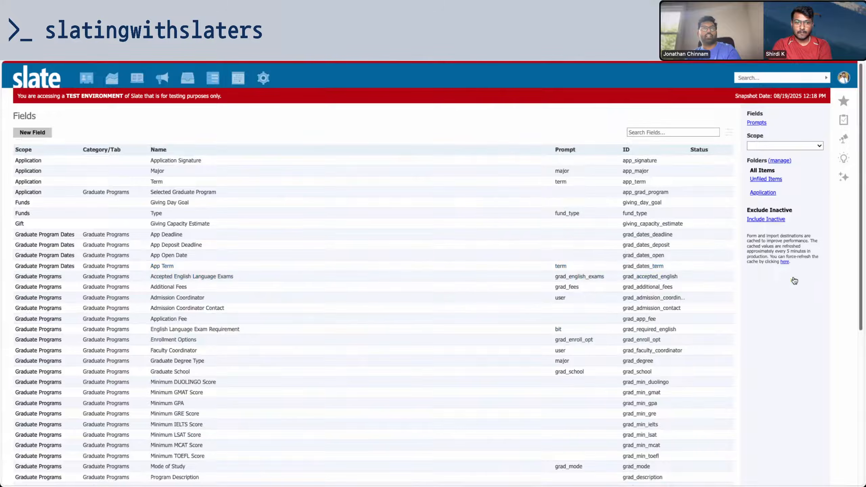
{"action": "left_click", "coordinate": [785, 261]}
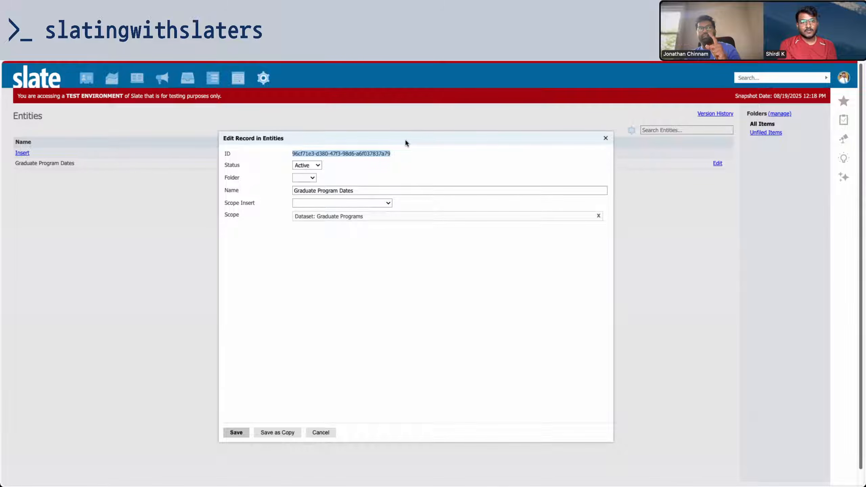
- Switch to the Slate Community article and highlight the reminder about refreshing the field and prompt caches and the Configurable Joins library
{"action": "left_click", "coordinate": [306, 31]}
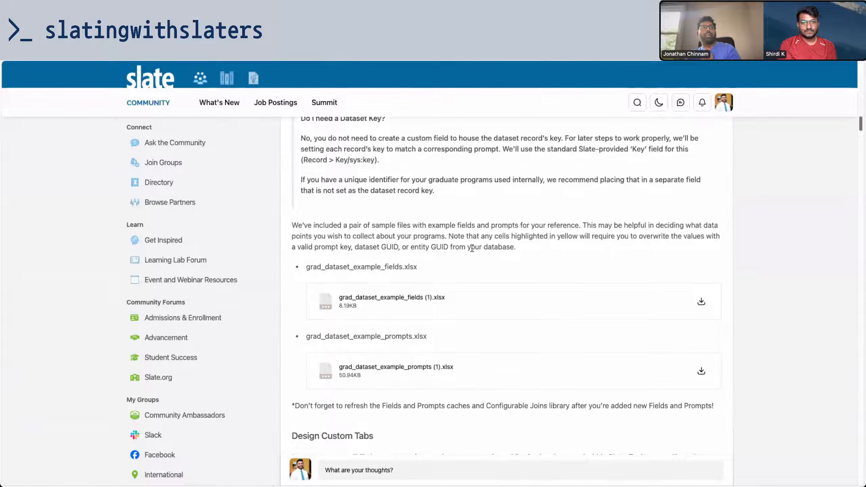
{"action": "scroll", "coordinate": [472, 248], "scroll_direction": "down", "scroll_amount": 5}
{"action": "left_click_drag", "start_coordinate": [296, 239], "coordinate": [707, 248]}
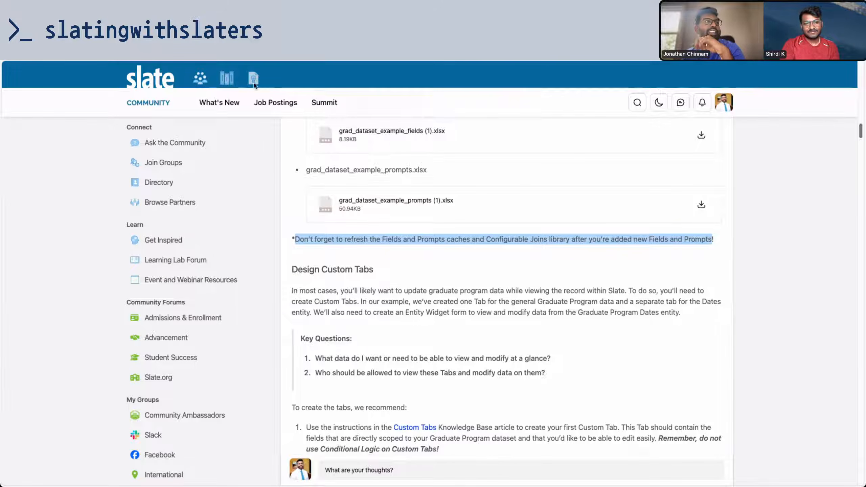
- Return to the Slate test environment, close the Graduate Program Dates entity without saving, and refresh the Configurable Joins library
{"action": "left_click", "coordinate": [263, 31]}
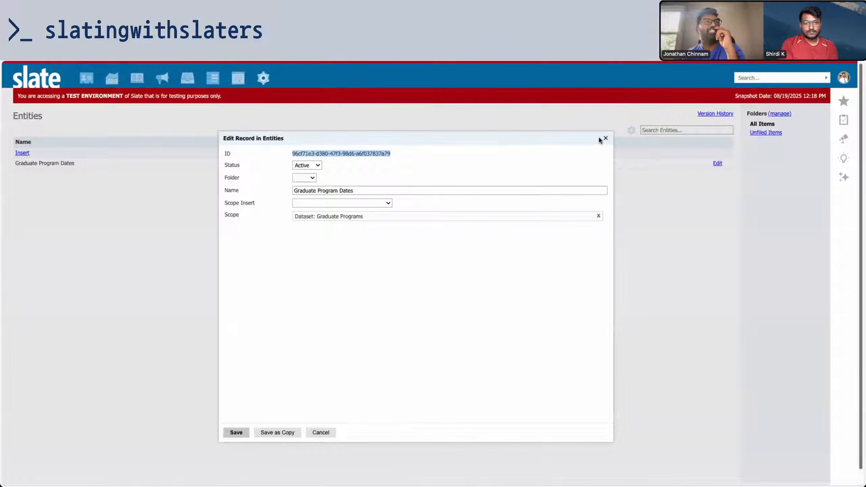
{"action": "left_click", "coordinate": [606, 138]}
{"action": "left_click", "coordinate": [263, 78]}
{"action": "scroll", "coordinate": [304, 268], "scroll_direction": "down", "scroll_amount": 10}
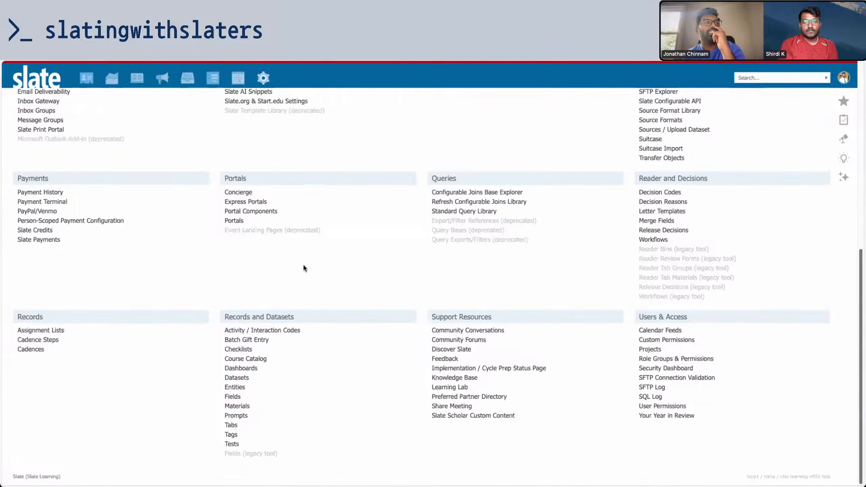
{"action": "left_click", "coordinate": [485, 202]}
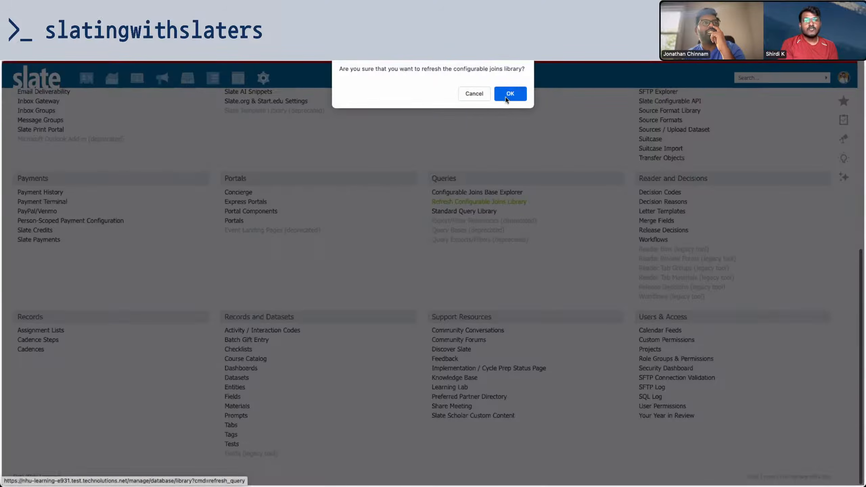
{"action": "left_click", "coordinate": [506, 94]}
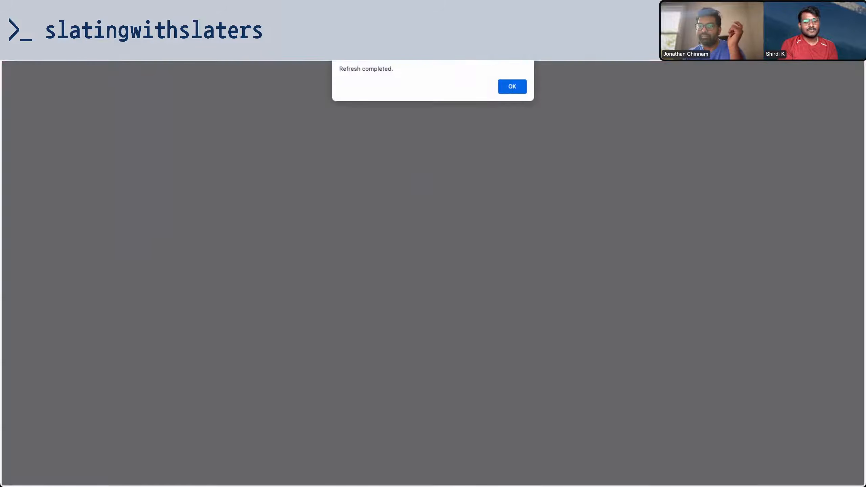
{"action": "left_click", "coordinate": [512, 87]}
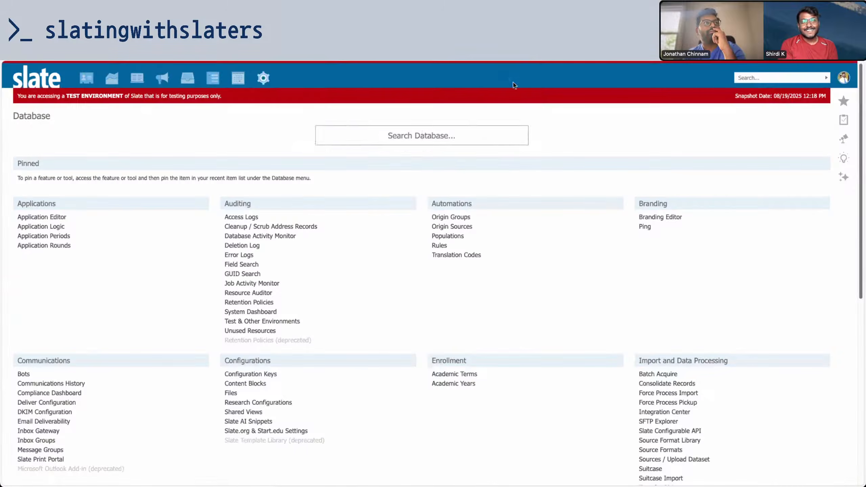
- Switch to the Slate Community article and read the start of the Design Custom Tabs section
{"action": "key", "text": "ctrl+Tab"}
{"action": "left_click", "coordinate": [397, 287]}
{"action": "scroll", "coordinate": [396, 285], "scroll_direction": "down", "scroll_amount": 3}
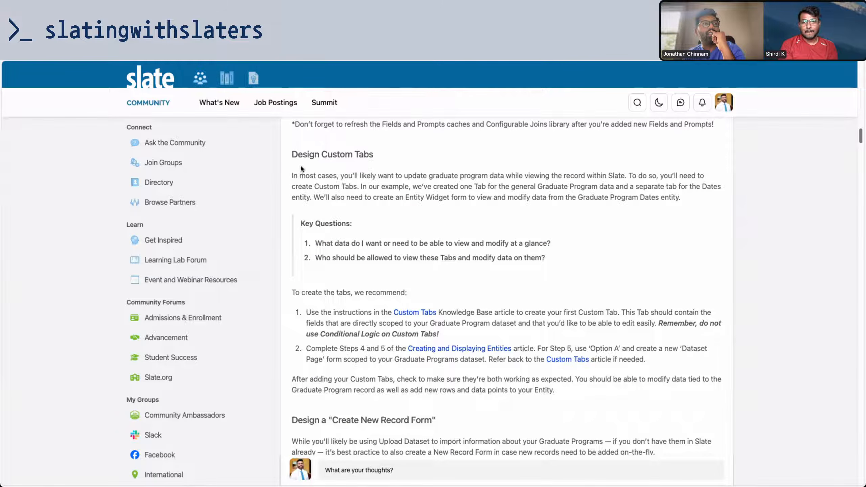
{"action": "left_click_drag", "start_coordinate": [297, 154], "coordinate": [441, 175]}
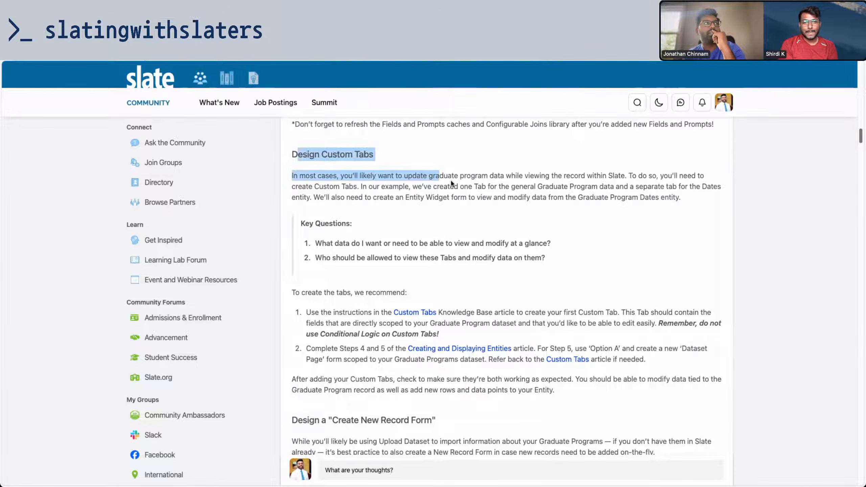
- Switch to the Slate test environment and search the Graduate Programs dataset for existing records
{"action": "left_click", "coordinate": [252, 41]}
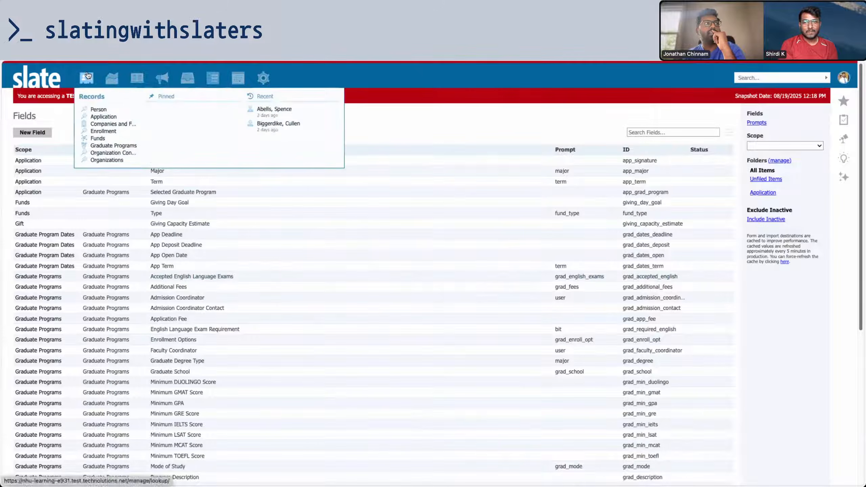
{"action": "left_click", "coordinate": [87, 78]}
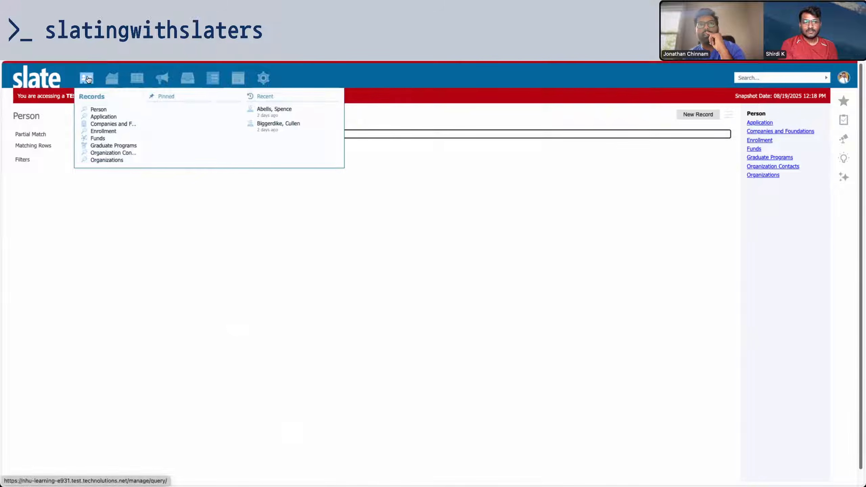
{"action": "left_click", "coordinate": [783, 209]}
{"action": "left_click", "coordinate": [783, 157]}
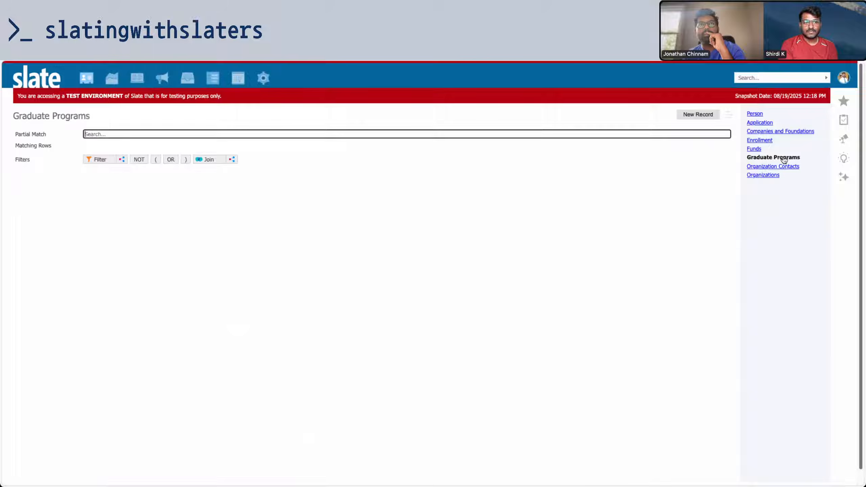
{"action": "left_click", "coordinate": [349, 133]}
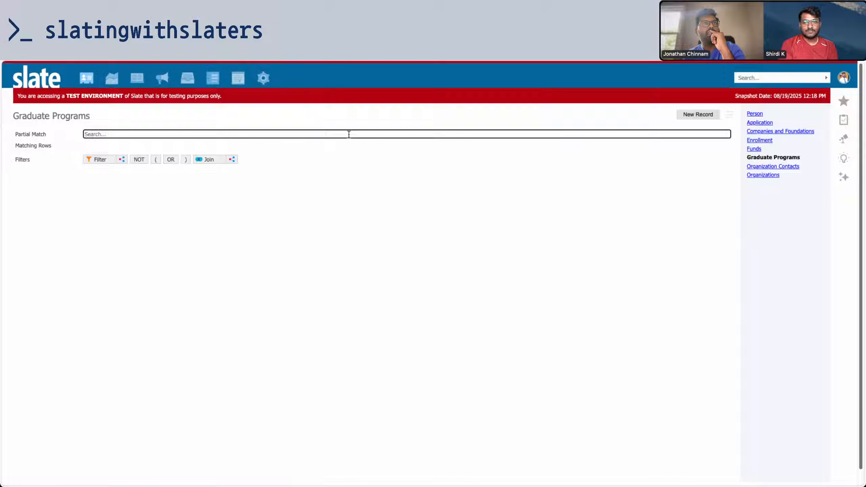
{"action": "key", "text": "BackSpace"}
{"action": "left_click", "coordinate": [336, 158]}
{"action": "left_click_drag", "start_coordinate": [89, 148], "coordinate": [10, 136]}
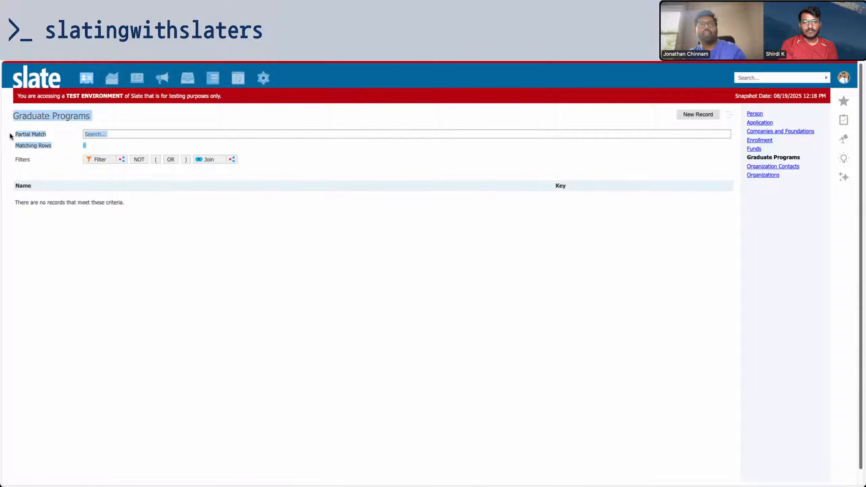
{"action": "left_click", "coordinate": [448, 173]}
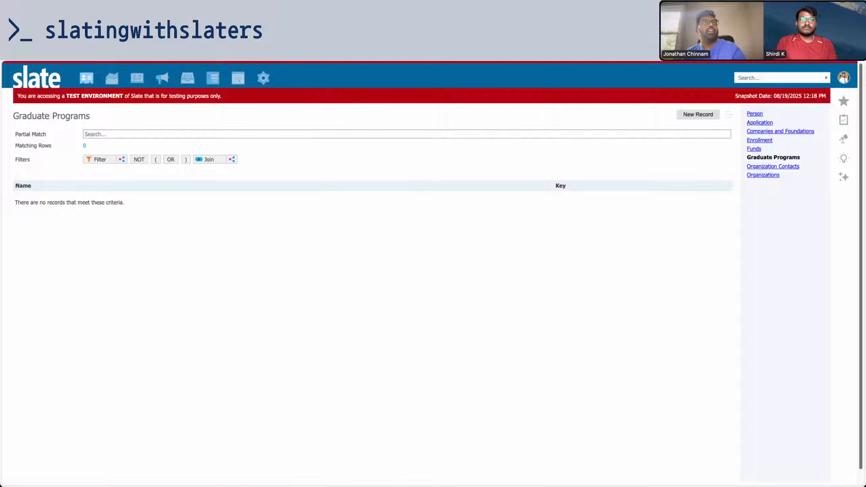
- Switch back to the Slate Community article and review its recommended steps for creating custom tabs
{"action": "key", "text": "ctrl+Tab"}
{"action": "key", "text": "ctrl+Tab"}
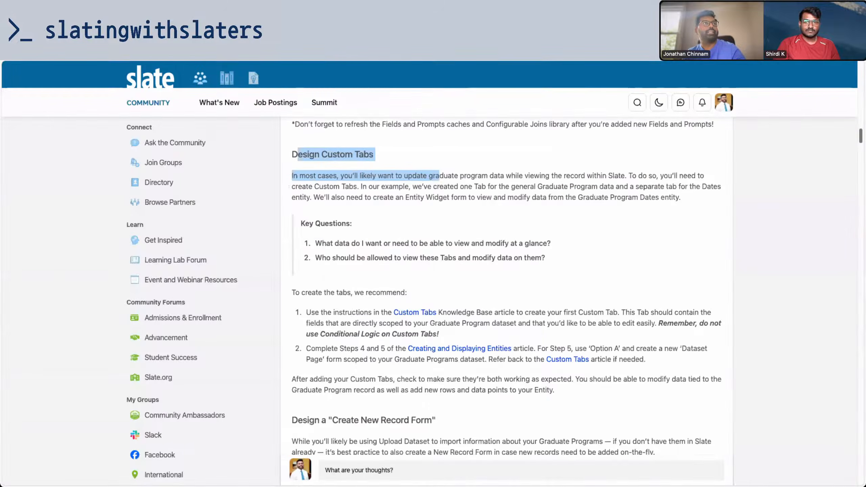
{"action": "scroll", "coordinate": [381, 290], "scroll_direction": "down", "scroll_amount": 5}
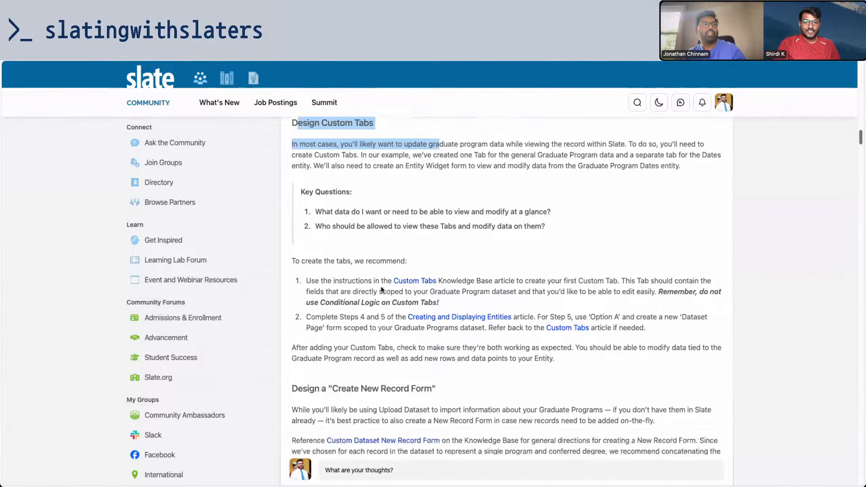
{"action": "scroll", "coordinate": [377, 284], "scroll_direction": "up", "scroll_amount": 5}
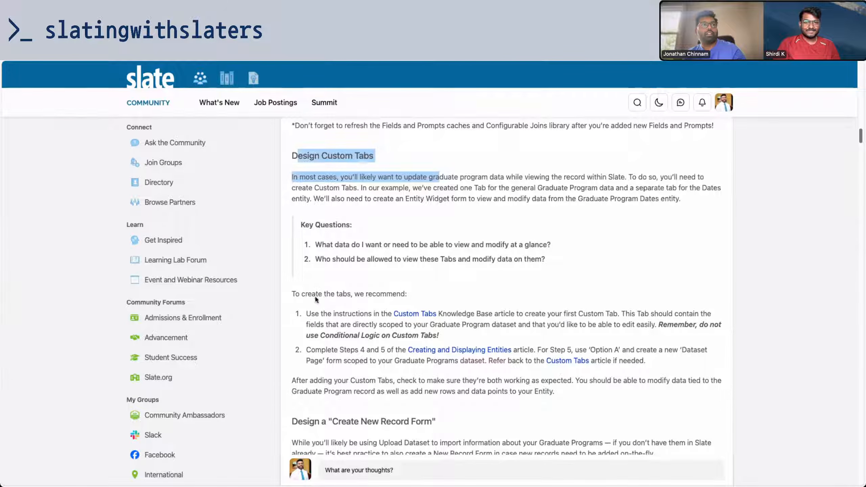
{"action": "left_click", "coordinate": [293, 294]}
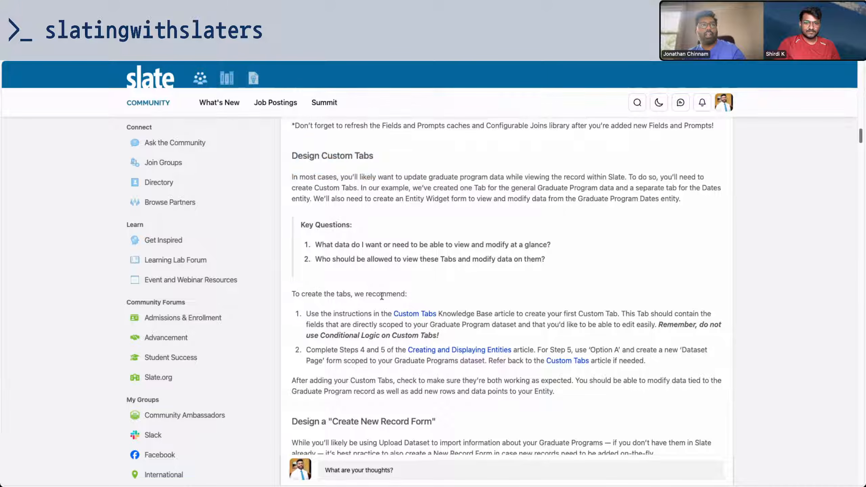
- Read the article's recommended steps for creating the custom tabs, including the advice to check both tabs after adding them
{"action": "left_click_drag", "start_coordinate": [306, 316], "coordinate": [452, 336]}
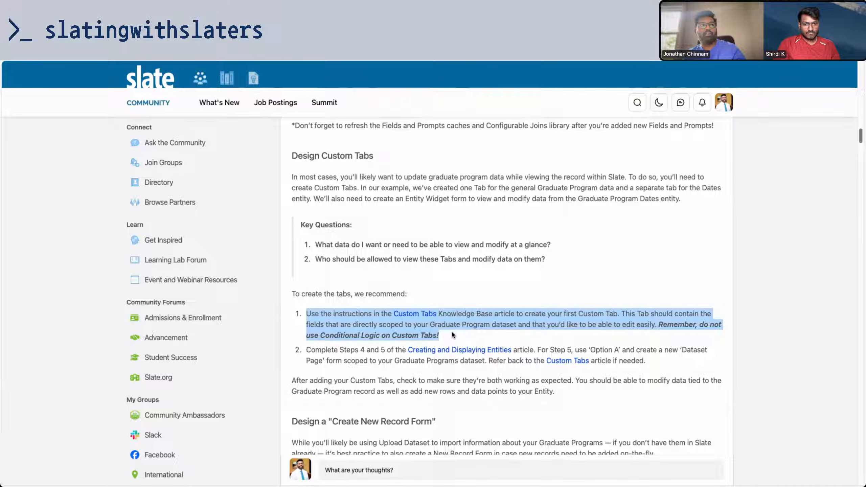
{"action": "left_click_drag", "start_coordinate": [452, 335], "coordinate": [647, 355]}
{"action": "scroll", "coordinate": [418, 374], "scroll_direction": "down", "scroll_amount": 1}
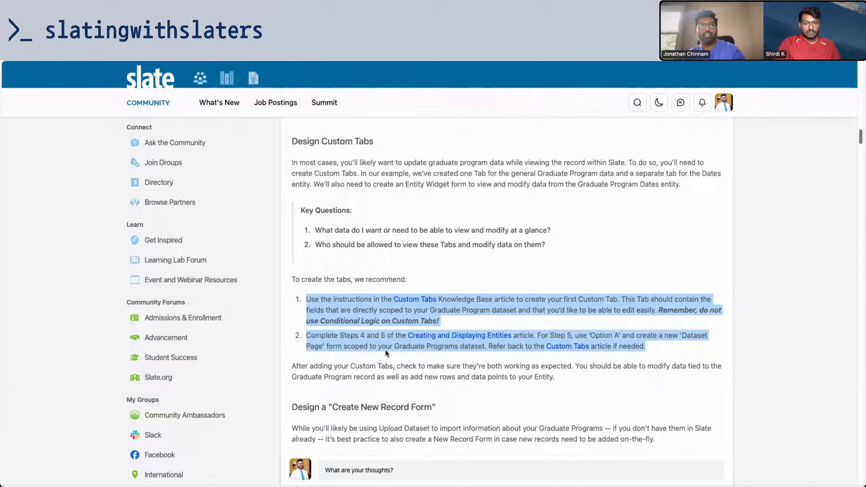
{"action": "scroll", "coordinate": [385, 349], "scroll_direction": "down", "scroll_amount": 3}
{"action": "left_click", "coordinate": [424, 329]}
{"action": "scroll", "coordinate": [427, 333], "scroll_direction": "down", "scroll_amount": 5}
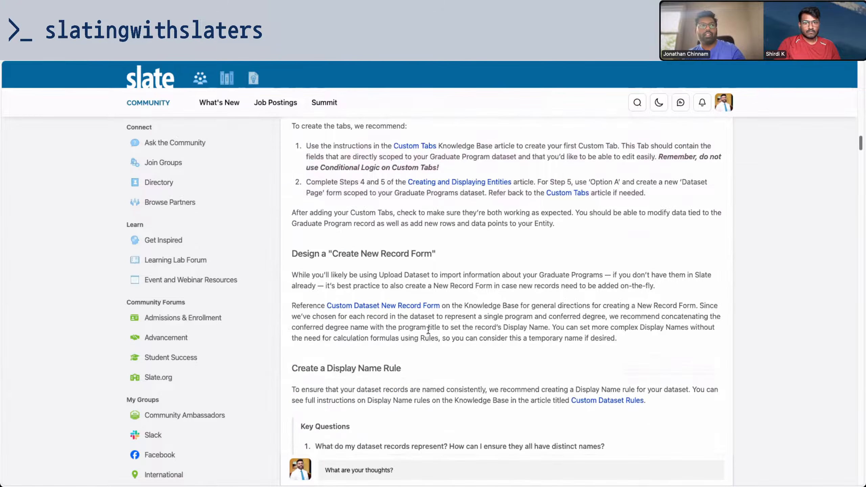
{"action": "scroll", "coordinate": [428, 330], "scroll_direction": "up", "scroll_amount": 5}
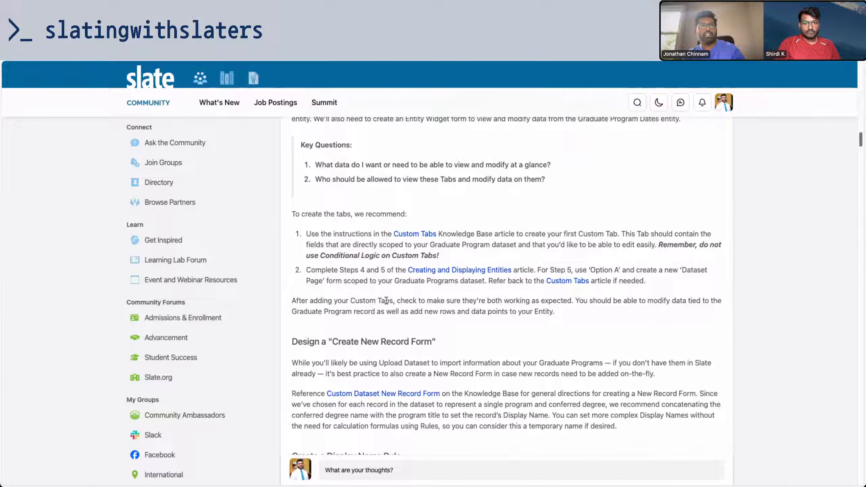
{"action": "scroll", "coordinate": [336, 325], "scroll_direction": "down", "scroll_amount": 1}
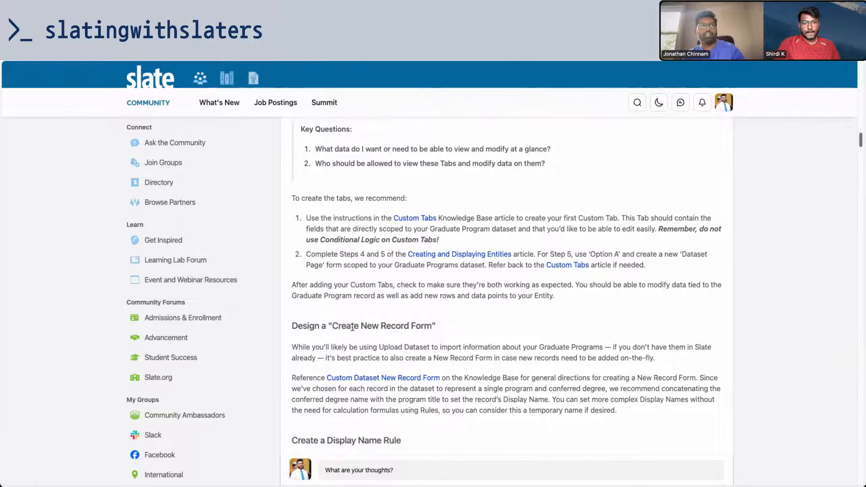
- Read the article's sections on designing a Create New Record Form and creating a Display Name Rule, including the example rule configuration
{"action": "left_click_drag", "start_coordinate": [333, 326], "coordinate": [424, 327]}
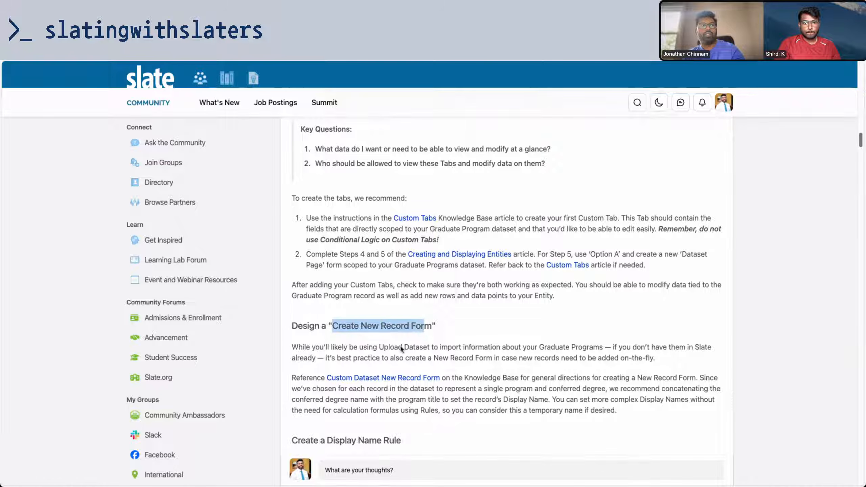
{"action": "scroll", "coordinate": [397, 338], "scroll_direction": "down", "scroll_amount": 5}
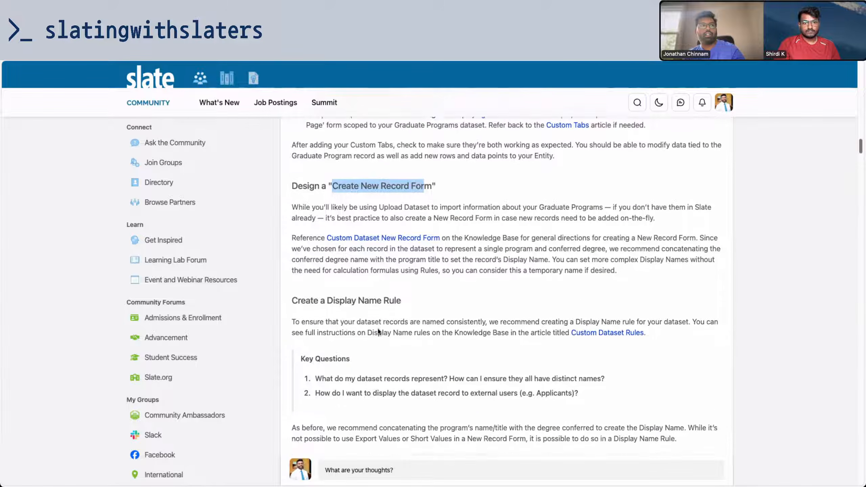
{"action": "scroll", "coordinate": [275, 288], "scroll_direction": "down", "scroll_amount": 1}
{"action": "left_click_drag", "start_coordinate": [290, 284], "coordinate": [436, 286]}
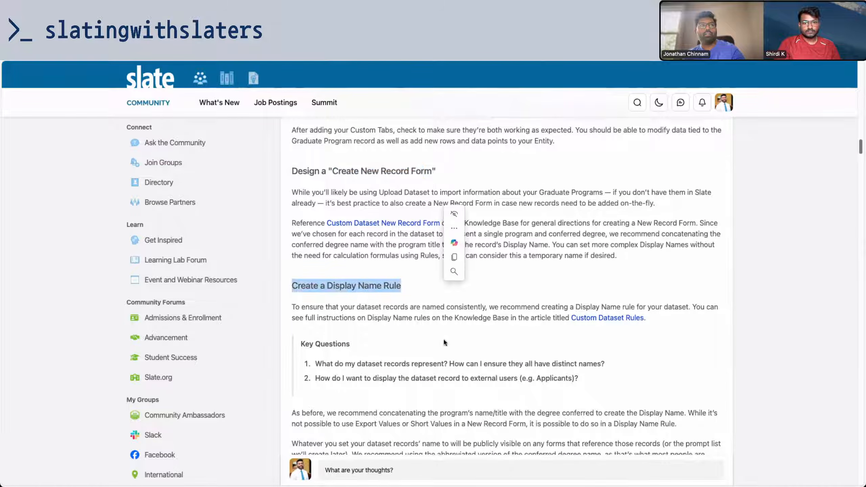
{"action": "scroll", "coordinate": [422, 335], "scroll_direction": "down", "scroll_amount": 4}
{"action": "scroll", "coordinate": [423, 338], "scroll_direction": "down", "scroll_amount": 2}
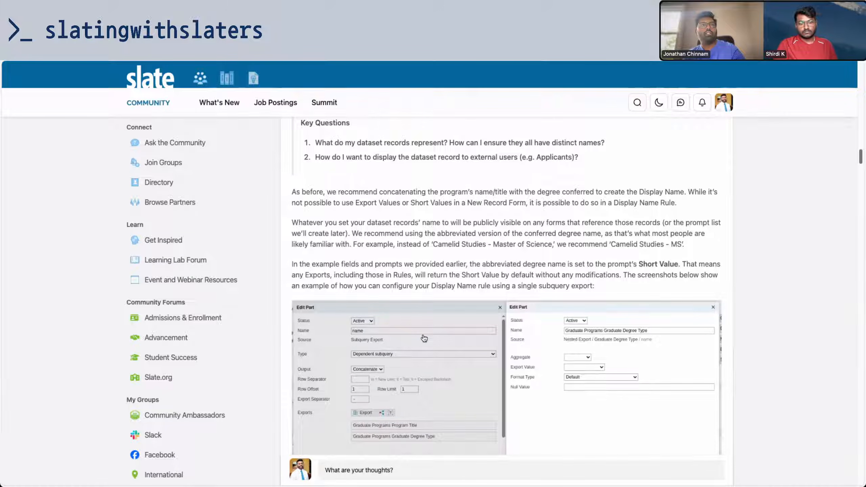
{"action": "scroll", "coordinate": [424, 337], "scroll_direction": "down", "scroll_amount": 5}
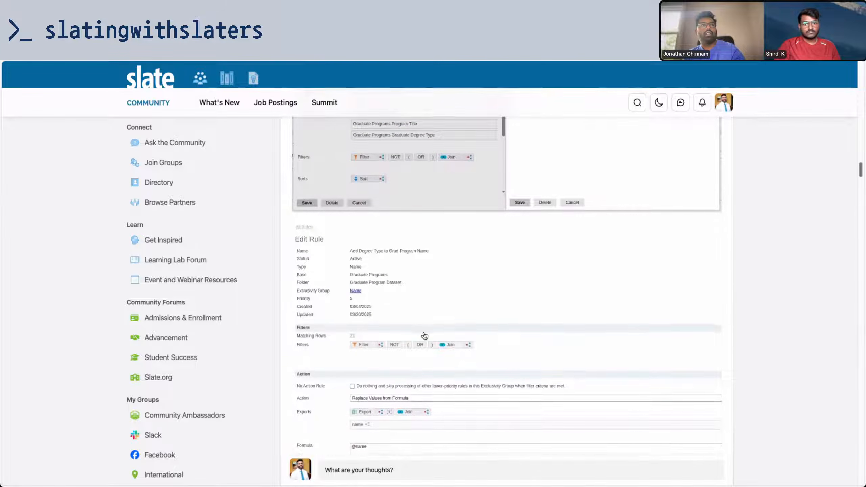
{"action": "scroll", "coordinate": [425, 336], "scroll_direction": "down", "scroll_amount": 4}
- Look ahead to the Prompt List Generation section and compare it with the preceding custom tab and form sections
{"action": "scroll", "coordinate": [424, 331], "scroll_direction": "down", "scroll_amount": 5}
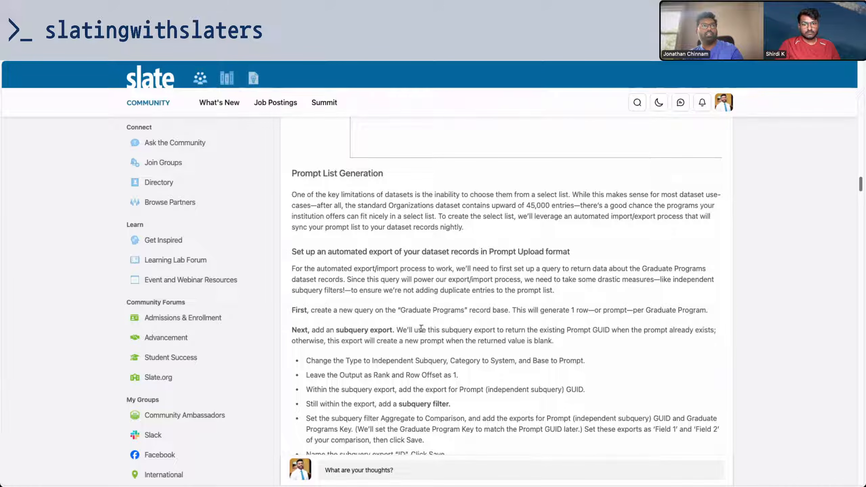
{"action": "scroll", "coordinate": [421, 328], "scroll_direction": "down", "scroll_amount": 8}
{"action": "scroll", "coordinate": [421, 329], "scroll_direction": "up", "scroll_amount": 15}
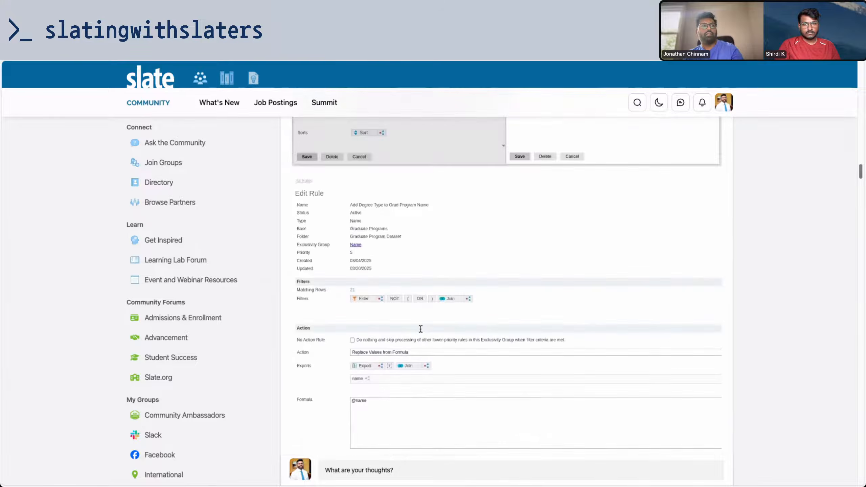
{"action": "scroll", "coordinate": [420, 329], "scroll_direction": "up", "scroll_amount": 15}
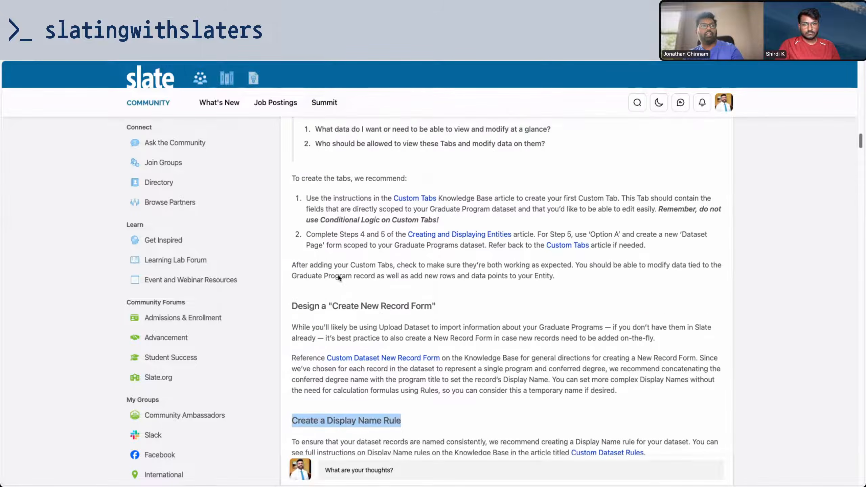
{"action": "scroll", "coordinate": [339, 278], "scroll_direction": "down", "scroll_amount": 15}
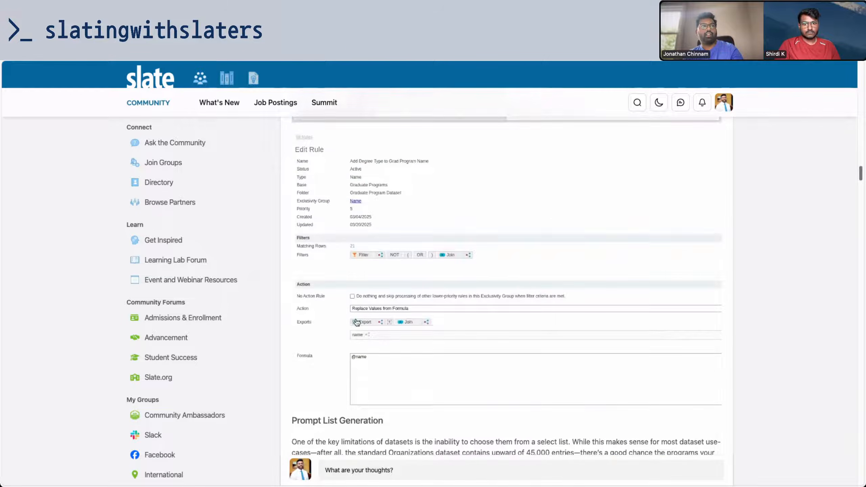
{"action": "scroll", "coordinate": [357, 322], "scroll_direction": "down", "scroll_amount": 3}
{"action": "left_click_drag", "start_coordinate": [293, 340], "coordinate": [428, 348]}
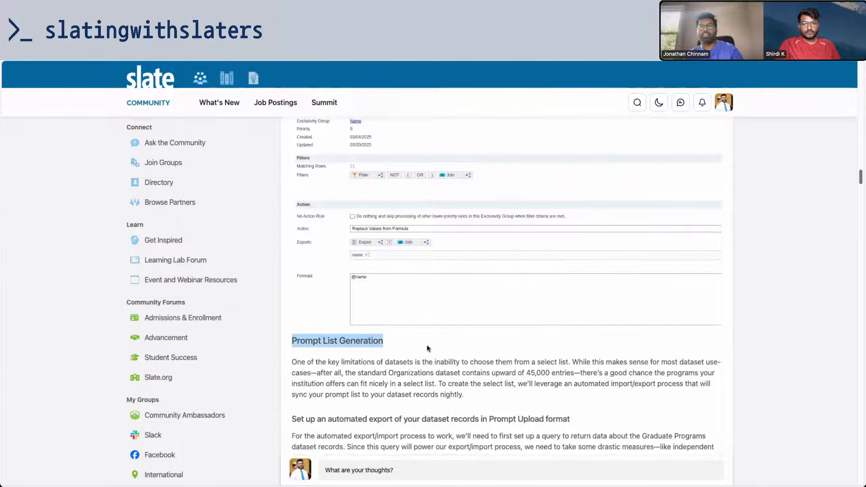
{"action": "left_click", "coordinate": [551, 359]}
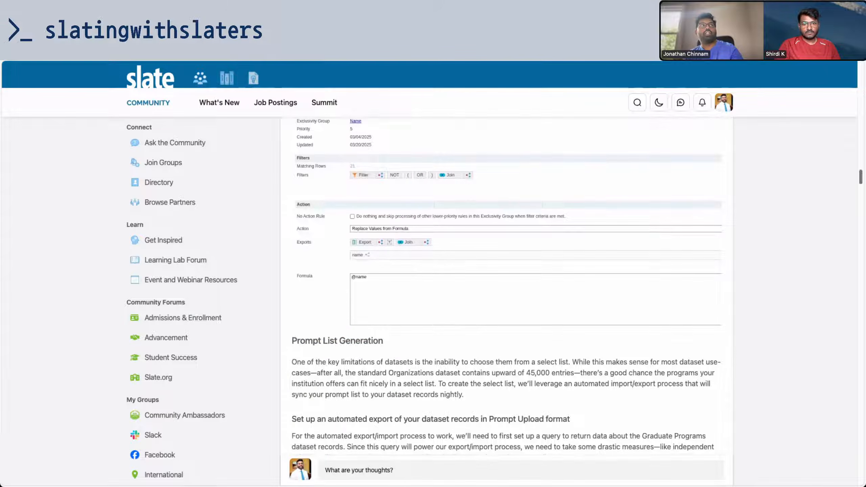
- Switch to the Slate test environment and start a new form with the page title Graduate Programs - Details
{"action": "left_click", "coordinate": [98, 51]}
{"action": "left_click", "coordinate": [421, 368]}
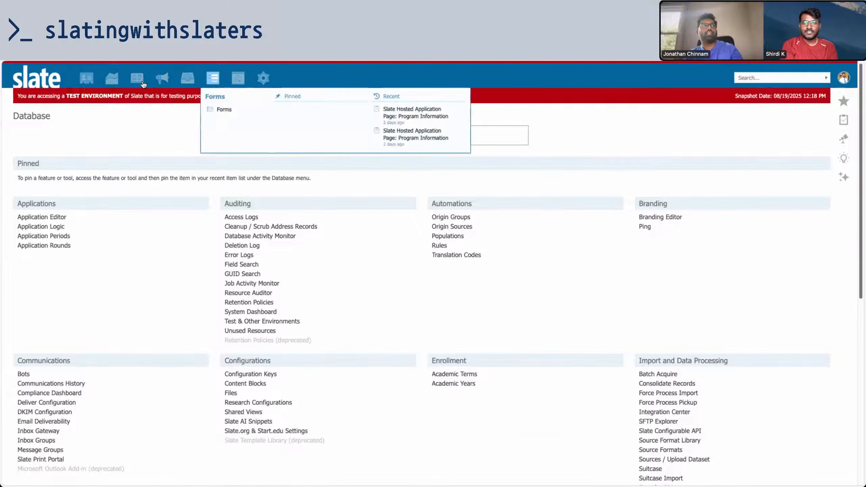
{"action": "left_click", "coordinate": [212, 78]}
{"action": "left_click", "coordinate": [23, 135]}
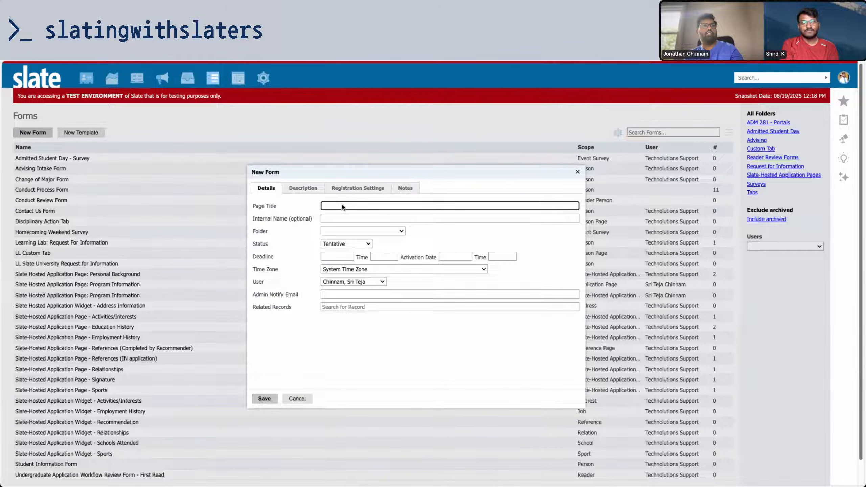
{"action": "type", "text": "gR"}
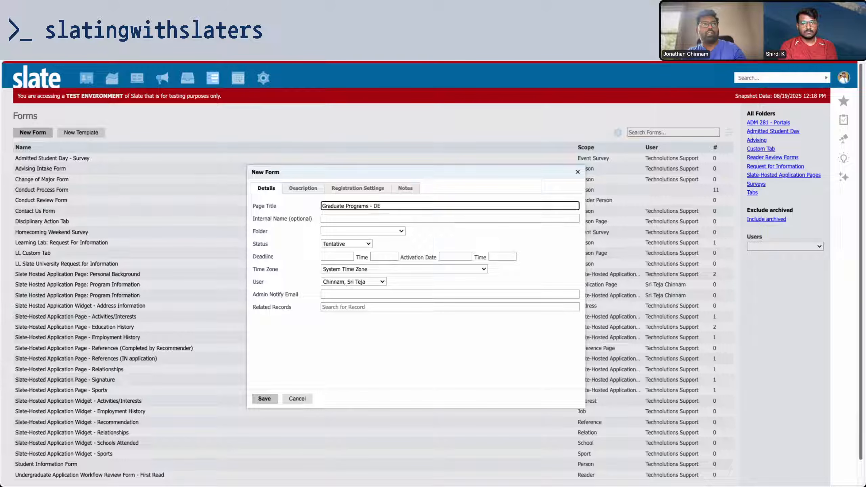
- Set the new form's internal name to Graduate Programs - Details (Custom Tab), reusing the page title
{"action": "left_click", "coordinate": [326, 218]}
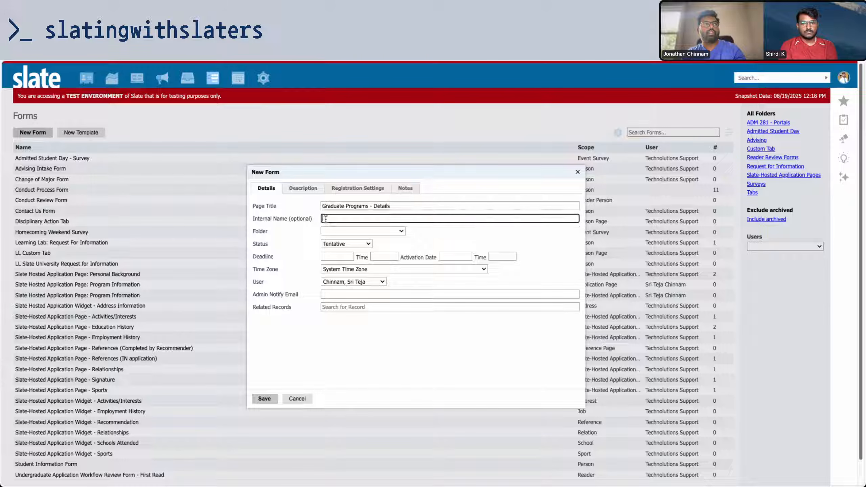
{"action": "left_click_drag", "start_coordinate": [400, 203], "coordinate": [267, 188]}
{"action": "key", "text": "ctrl+c"}
{"action": "left_click", "coordinate": [335, 214]}
{"action": "key", "text": "ctrl+v"}
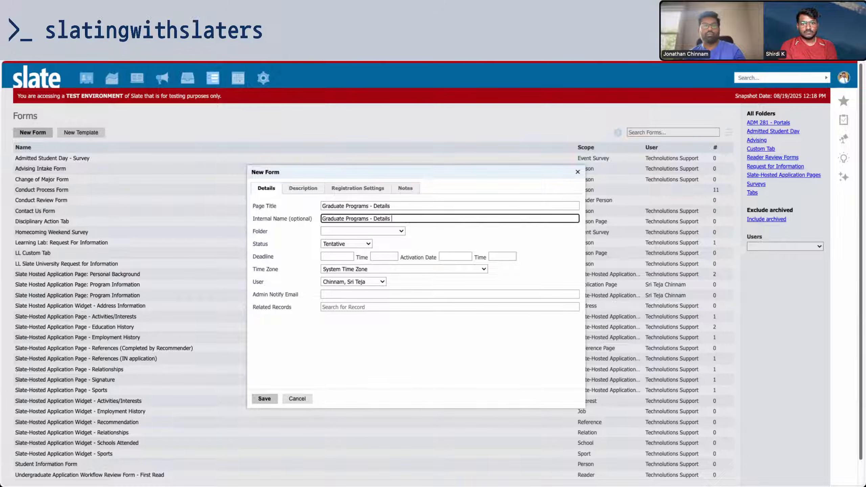
{"action": "type", "text": "(Custom Tab)"}
- Assign the form to the Custom Tab folder, set its status to Confirmed/Active, and save it
{"action": "left_click", "coordinate": [347, 231]}
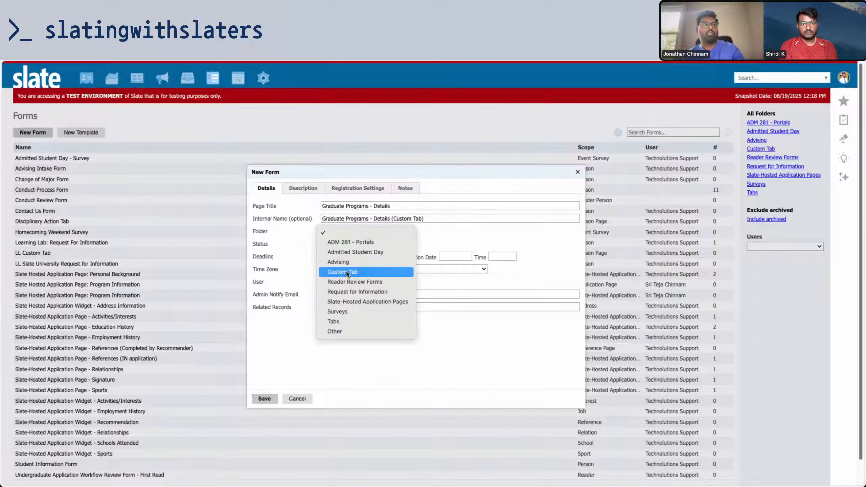
{"action": "left_click", "coordinate": [347, 272]}
{"action": "left_click", "coordinate": [340, 244]}
{"action": "left_click", "coordinate": [348, 234]}
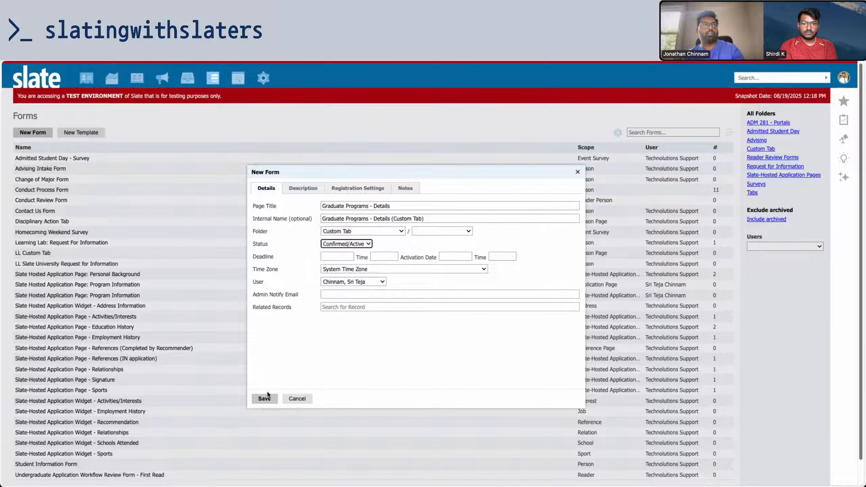
{"action": "left_click", "coordinate": [265, 398]}
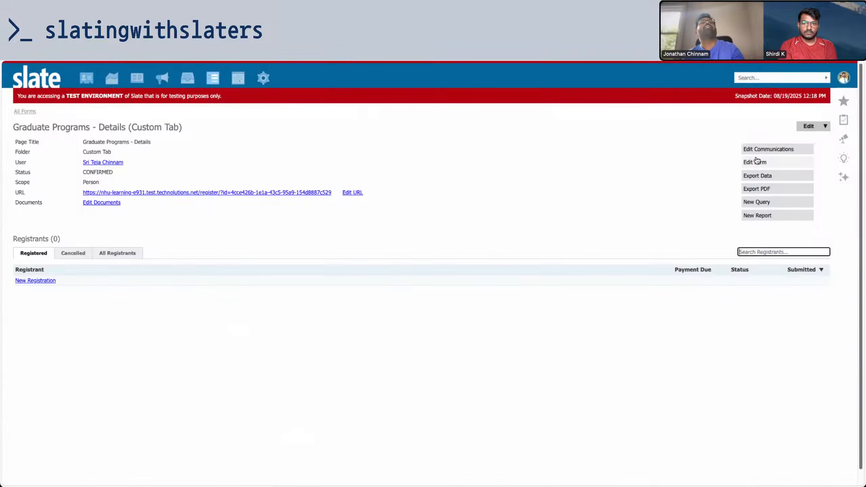
- Open the form for editing and set its scope to Dataset Page for the Graduate Programs dataset, saving the properties
{"action": "left_click", "coordinate": [756, 162]}
{"action": "left_click", "coordinate": [765, 149]}
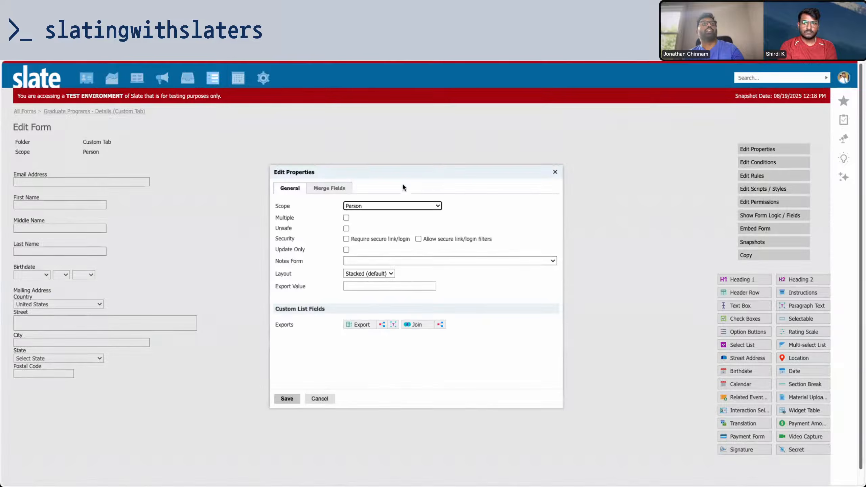
{"action": "left_click", "coordinate": [379, 206]}
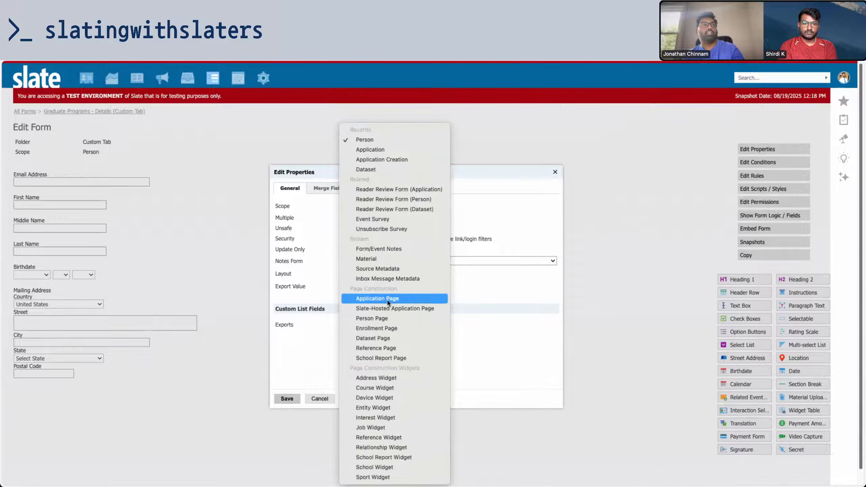
{"action": "left_click", "coordinate": [371, 338]}
{"action": "left_click", "coordinate": [393, 207]}
{"action": "left_click", "coordinate": [392, 206]}
{"action": "left_click", "coordinate": [384, 218]}
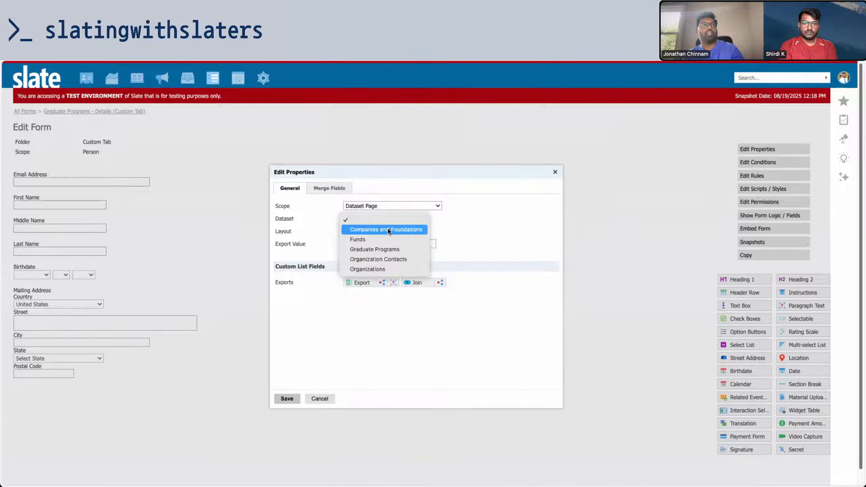
{"action": "left_click", "coordinate": [382, 249]}
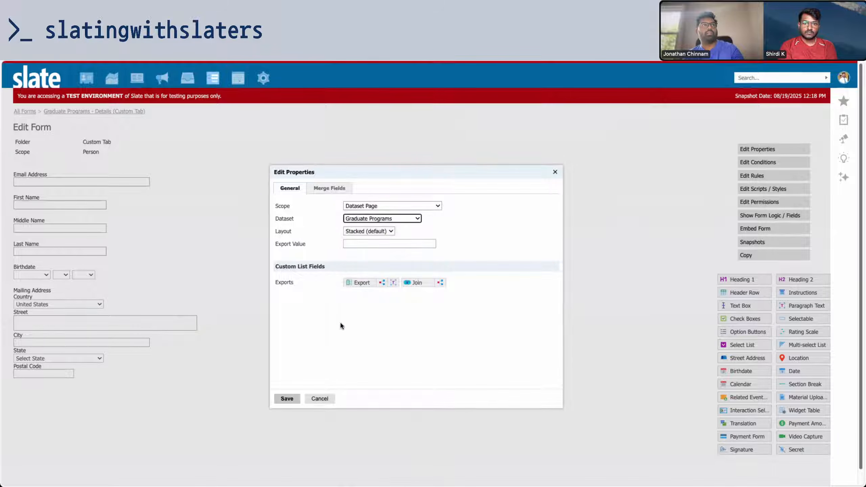
{"action": "left_click", "coordinate": [294, 401]}
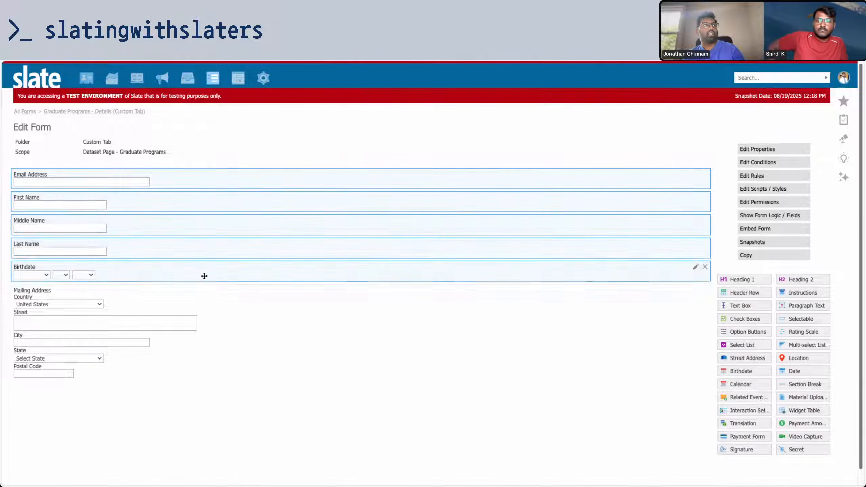
- Delete all the default email, name, birthdate and mailing address fields from the form
{"action": "left_click", "coordinate": [704, 290]}
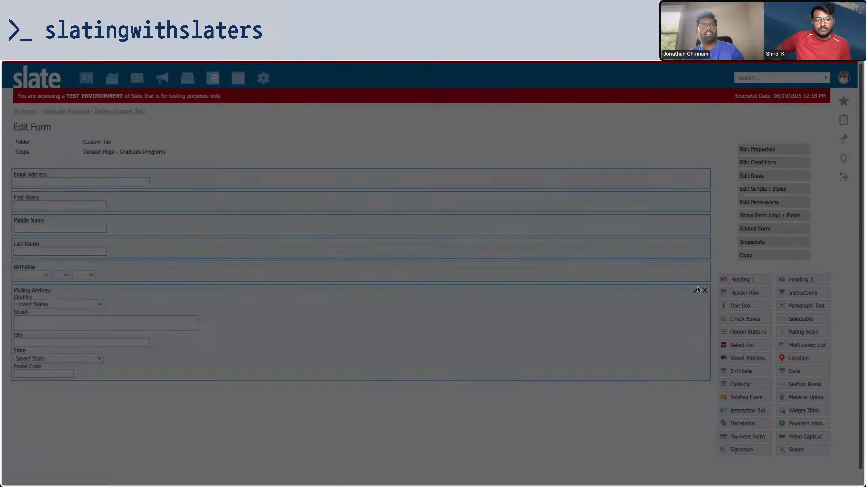
{"action": "left_click", "coordinate": [514, 90]}
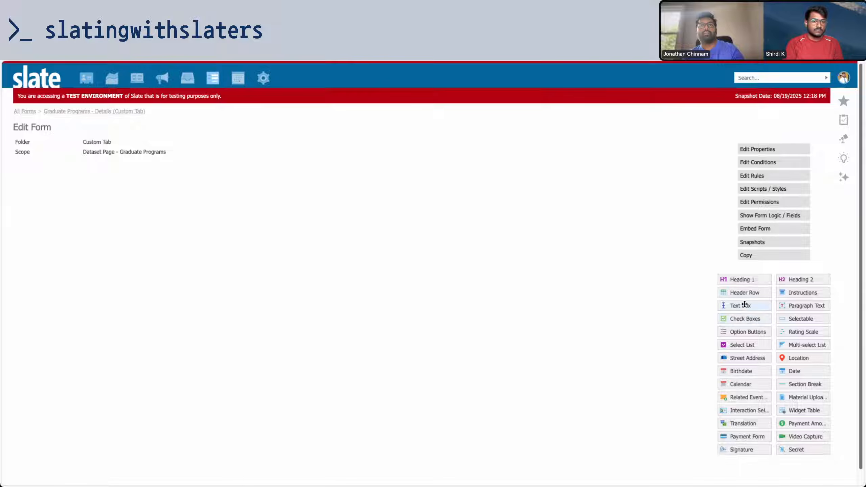
- Add a select list labelled Accepted Proof of English Proficiency, linked to the system field Graduate Programs - Accepted English Language Exams, and save it
{"action": "left_click", "coordinate": [742, 343]}
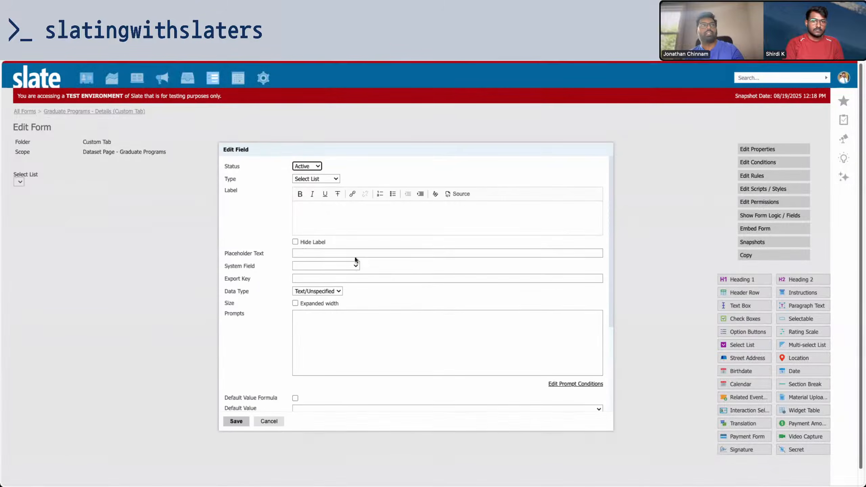
{"action": "left_click", "coordinate": [354, 267]}
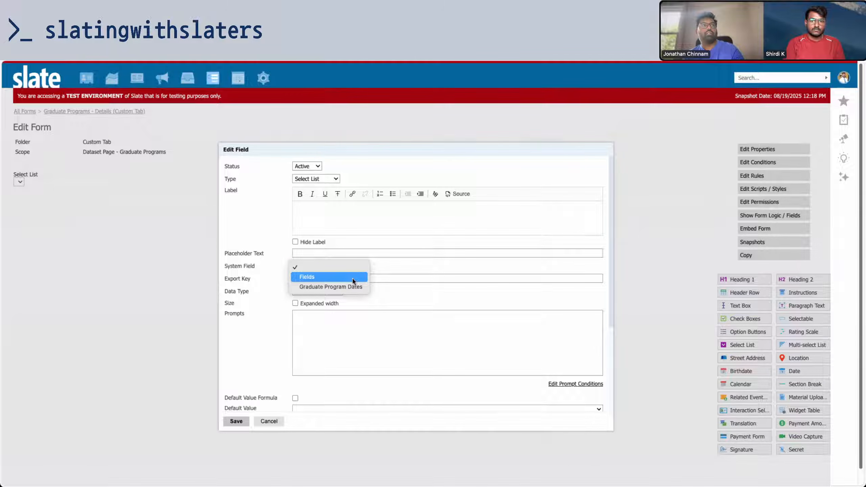
{"action": "left_click", "coordinate": [353, 281]}
{"action": "left_click", "coordinate": [385, 266]}
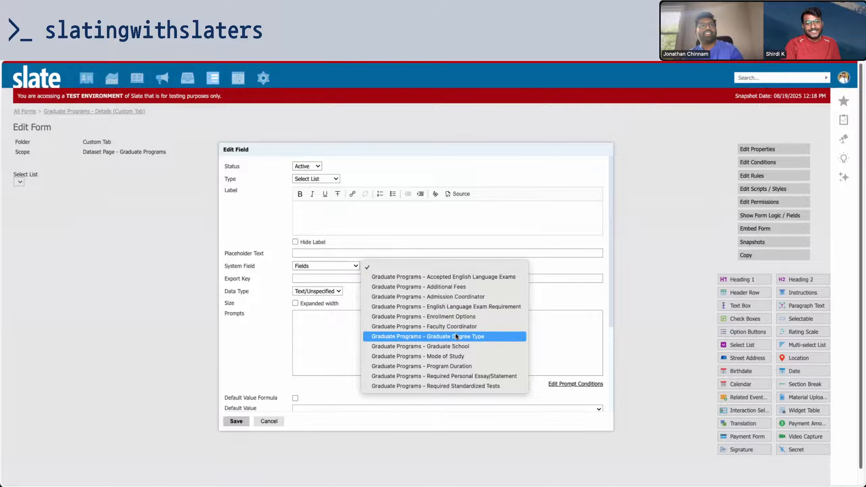
{"action": "left_click", "coordinate": [449, 277]}
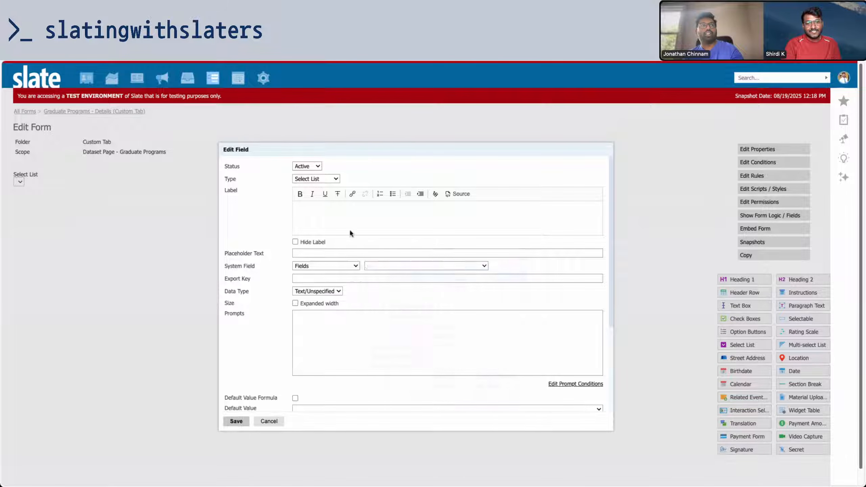
{"action": "type", "text": "Accepted Proof of"}
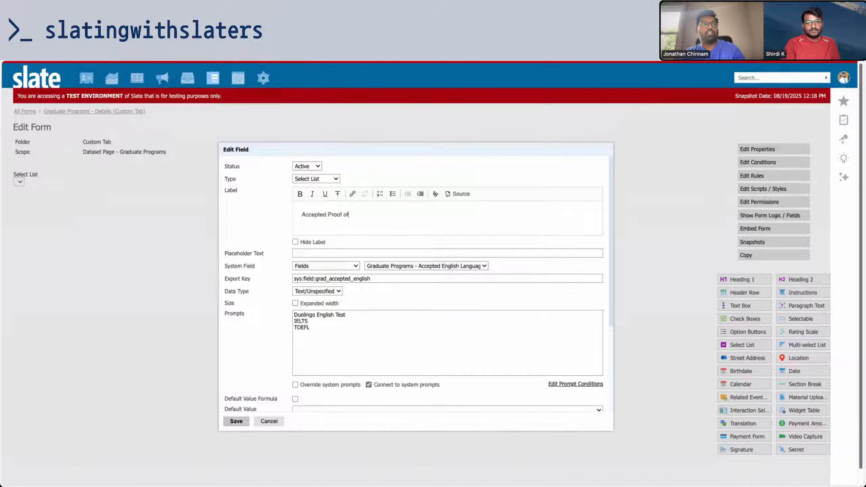
{"action": "type", "text": " English Profien"}
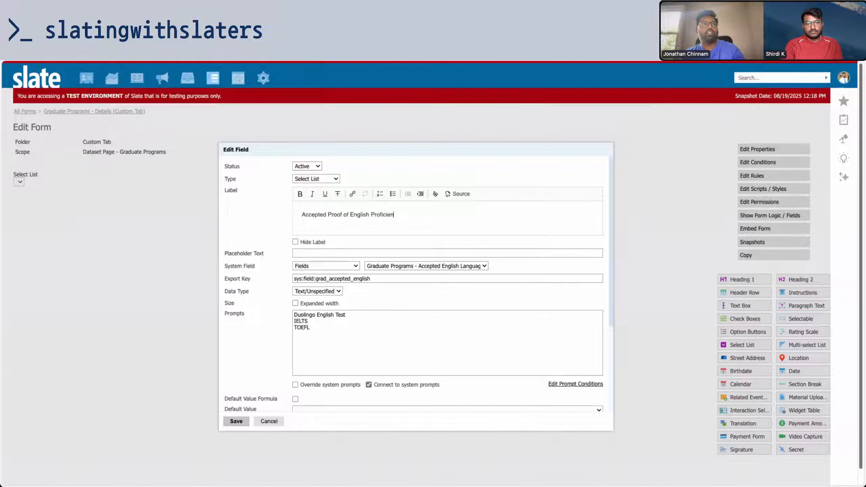
{"action": "scroll", "coordinate": [350, 226], "scroll_direction": "down", "scroll_amount": 4}
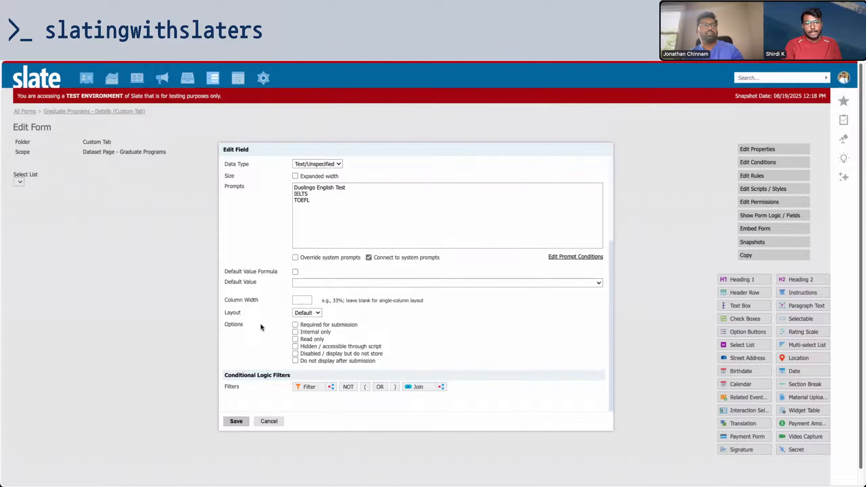
{"action": "left_click", "coordinate": [236, 421]}
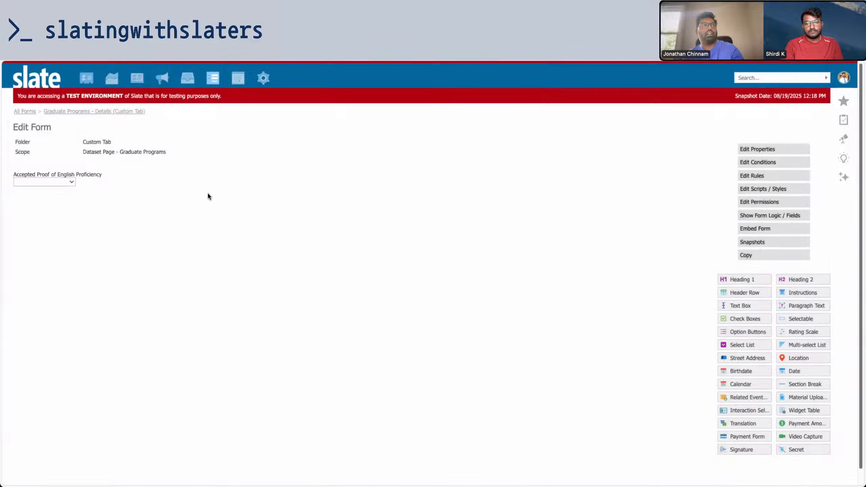
{"action": "left_click", "coordinate": [316, 168]}
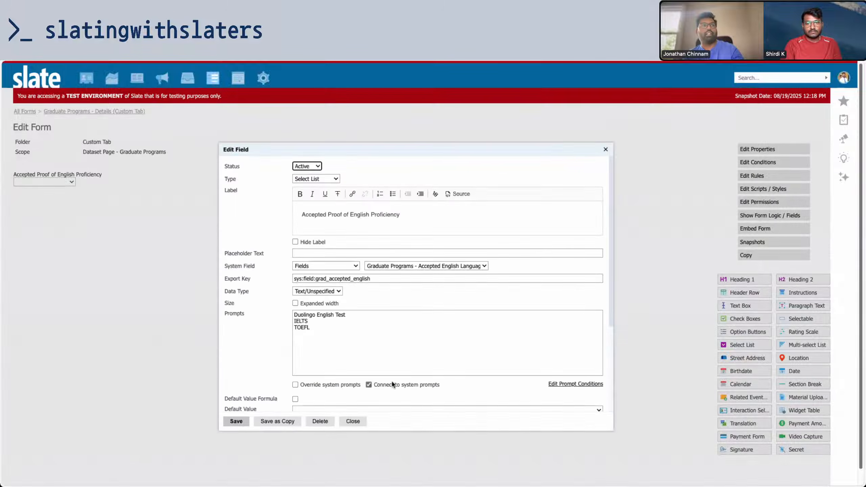
{"action": "left_click", "coordinate": [353, 421]}
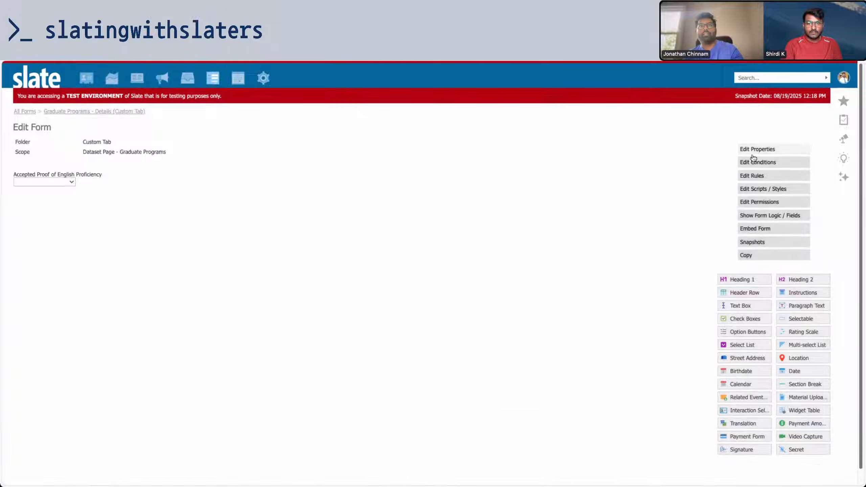
- Change the layout in the form's properties to place field labels beside their inputs, and save the properties
{"action": "left_click", "coordinate": [752, 152]}
{"action": "left_click", "coordinate": [374, 231]}
{"action": "key", "text": "Down"}
{"action": "key", "text": "Return"}
{"action": "left_click", "coordinate": [286, 398]}
- Save a copy of the Accepted Proof of English Proficiency field labelled Additional Fees, linked to the system field Graduate Programs - Additional Fees
{"action": "left_click", "coordinate": [210, 175]}
{"action": "left_click", "coordinate": [415, 268]}
{"action": "left_click", "coordinate": [418, 276]}
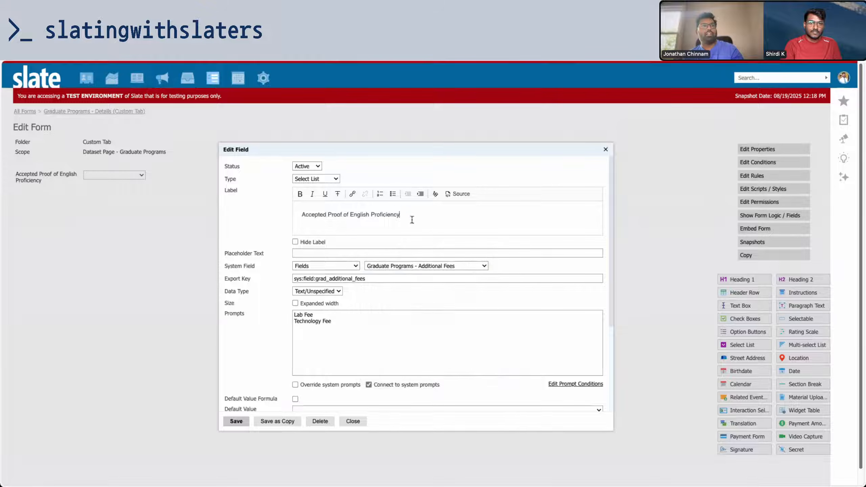
{"action": "left_click_drag", "start_coordinate": [396, 214], "coordinate": [302, 215]}
{"action": "type", "text": "Adi"}
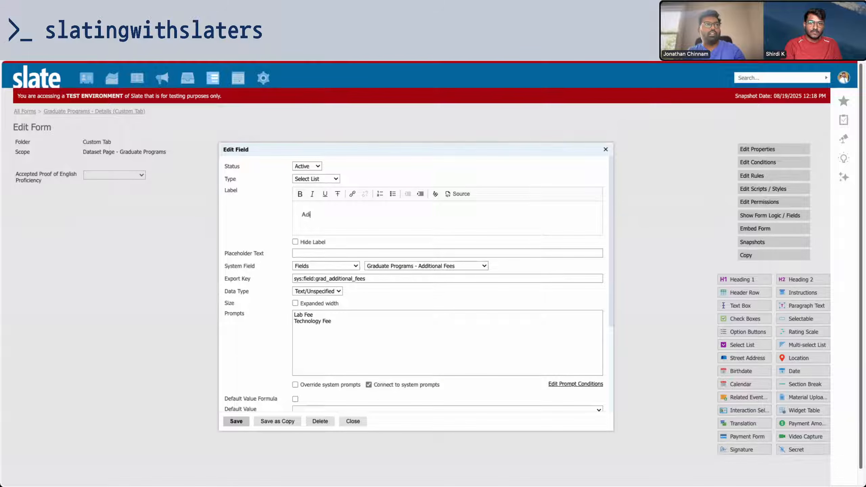
{"action": "type", "text": "tionalitioal Fees"}
{"action": "scroll", "coordinate": [318, 333], "scroll_direction": "down", "scroll_amount": 4}
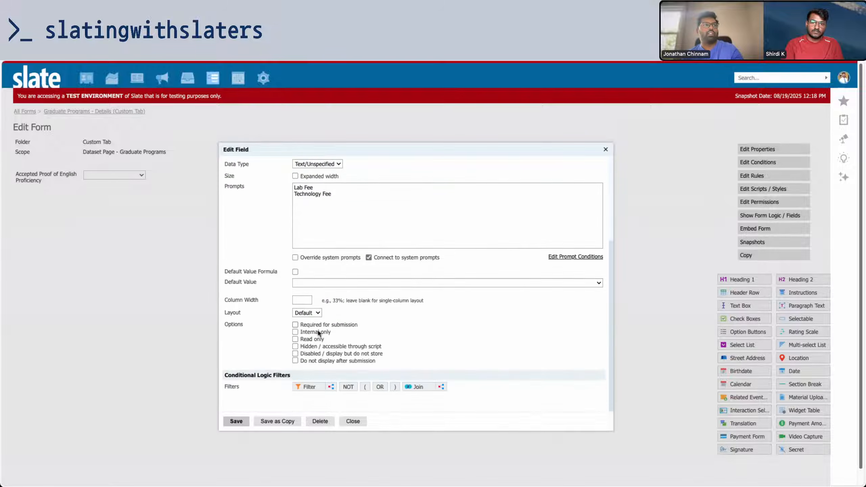
{"action": "left_click", "coordinate": [291, 416]}
{"action": "left_click", "coordinate": [508, 83]}
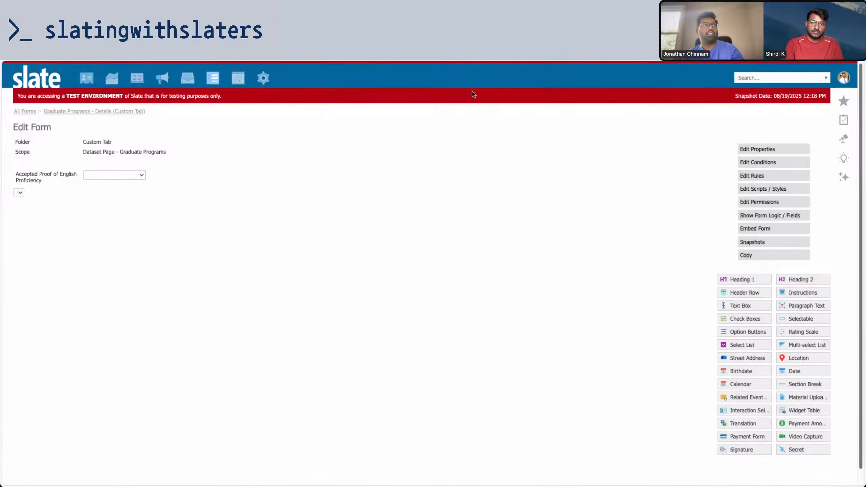
- Save a copy of the Additional Fees field labelled Admission Coordinator, linked to the system field Graduate Programs - Admission Coordinator
{"action": "left_click", "coordinate": [212, 194]}
{"action": "left_click", "coordinate": [435, 269]}
{"action": "left_click", "coordinate": [383, 240]}
{"action": "left_click_drag", "start_coordinate": [400, 217], "coordinate": [259, 199]}
{"action": "type", "text": "A"}
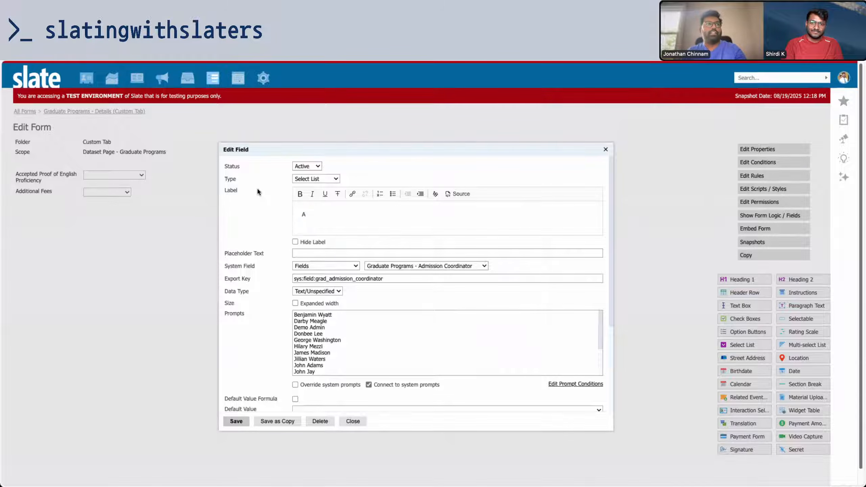
{"action": "type", "text": "dmission"}
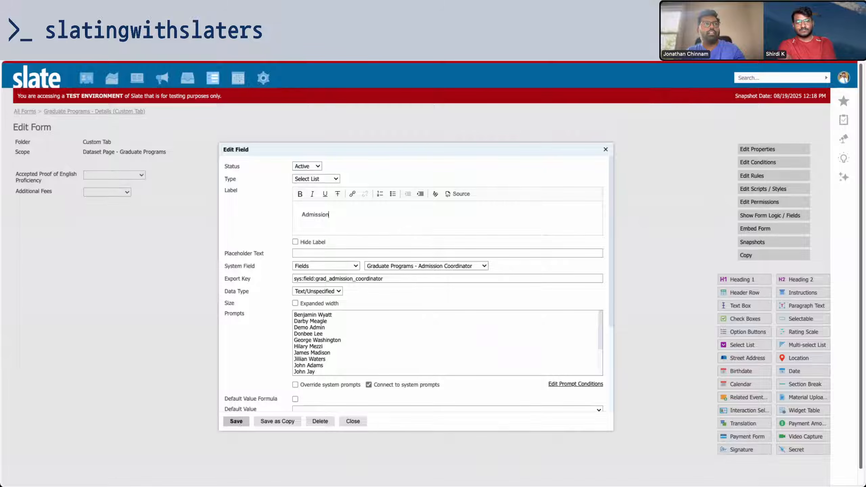
{"action": "type", "text": " Coordinator"}
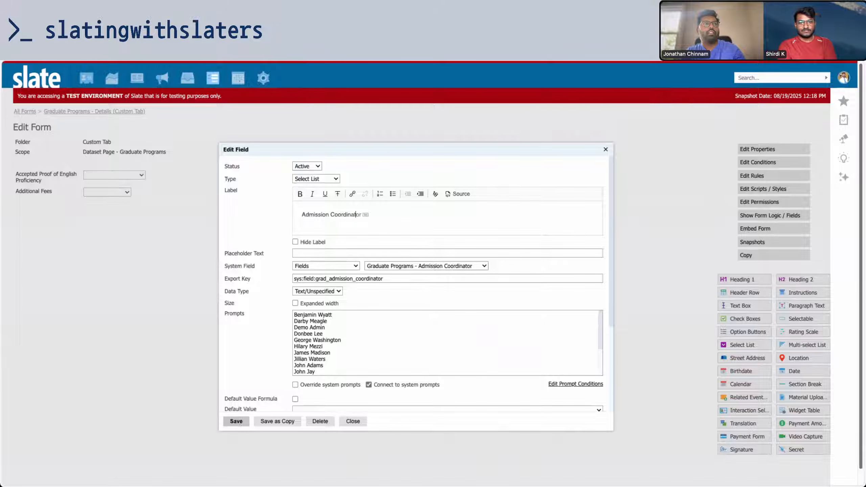
{"action": "scroll", "coordinate": [409, 307], "scroll_direction": "down", "scroll_amount": 3}
{"action": "left_click", "coordinate": [277, 420]}
{"action": "left_click", "coordinate": [508, 86]}
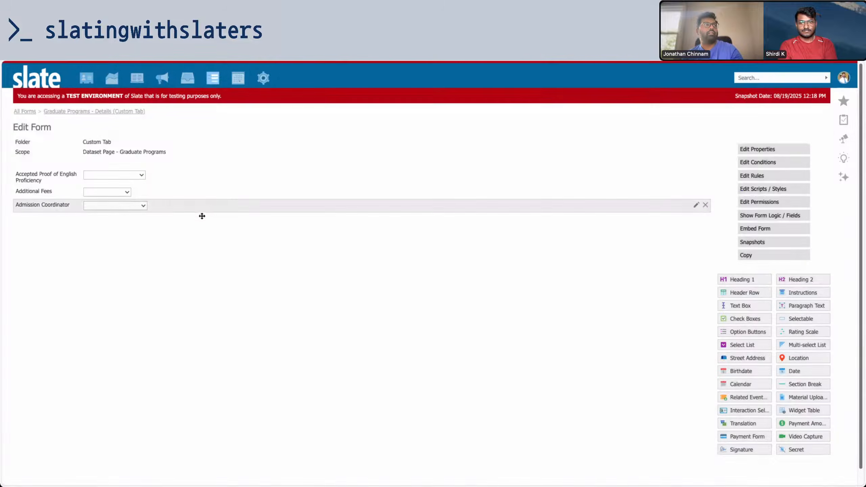
- Save a copy of the Admission Coordinator field as English Language Requirement, linked to Graduate Programs - English Language Exam Requirement, and place it first on the form
{"action": "left_click", "coordinate": [246, 206]}
{"action": "left_click", "coordinate": [426, 266]}
{"action": "left_click", "coordinate": [447, 277]}
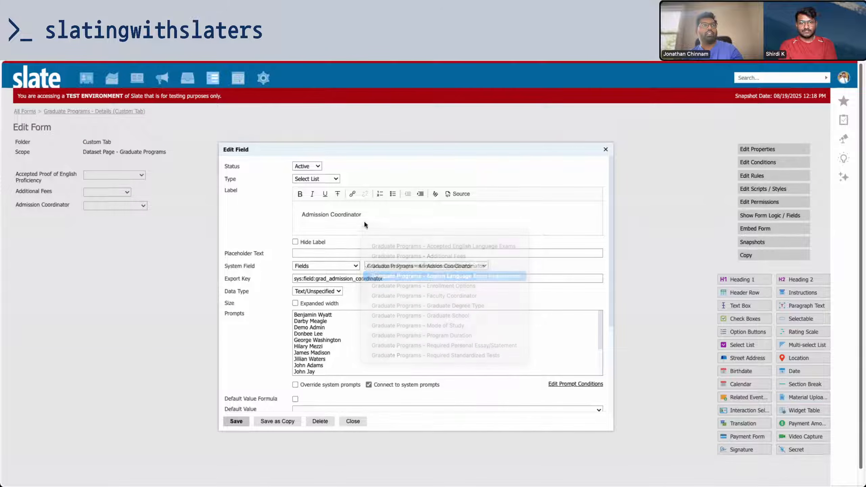
{"action": "left_click", "coordinate": [433, 270]}
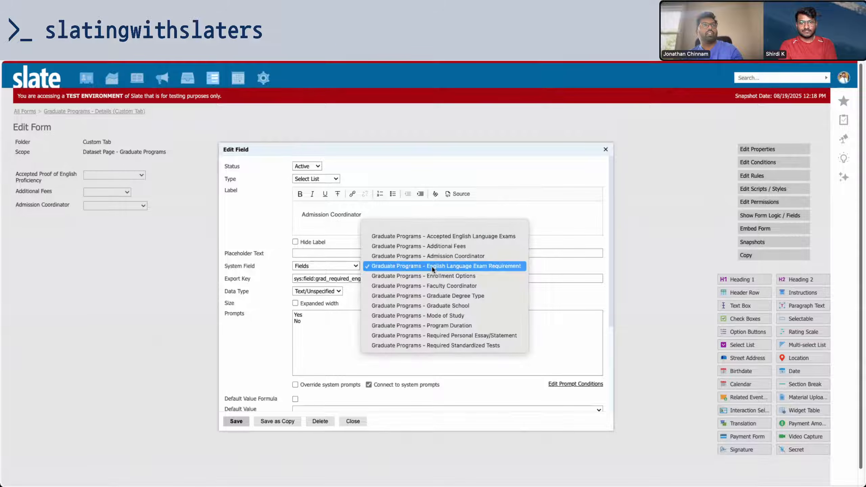
{"action": "left_click", "coordinate": [432, 269]}
{"action": "left_click", "coordinate": [431, 267]}
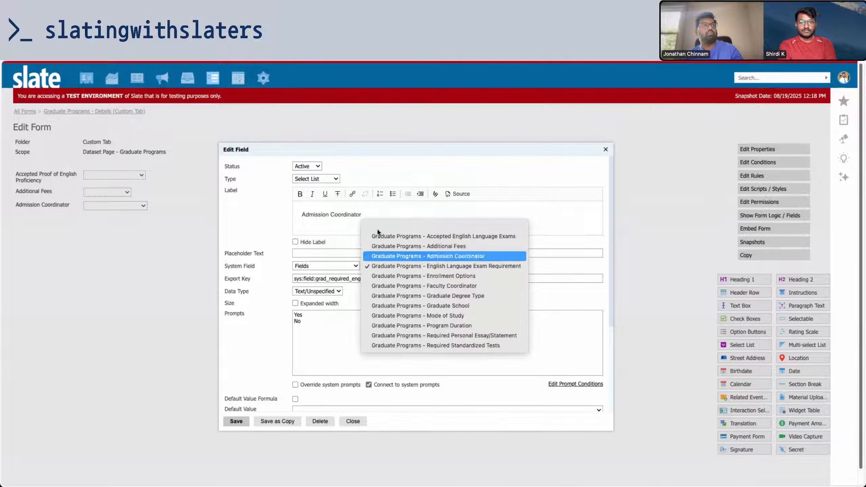
{"action": "left_click_drag", "start_coordinate": [362, 215], "coordinate": [265, 183]}
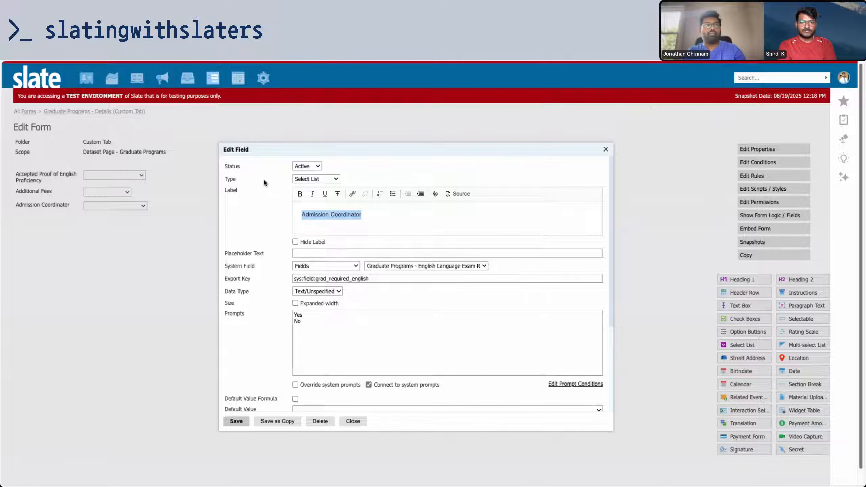
{"action": "type", "text": "ENglish Language Req"}
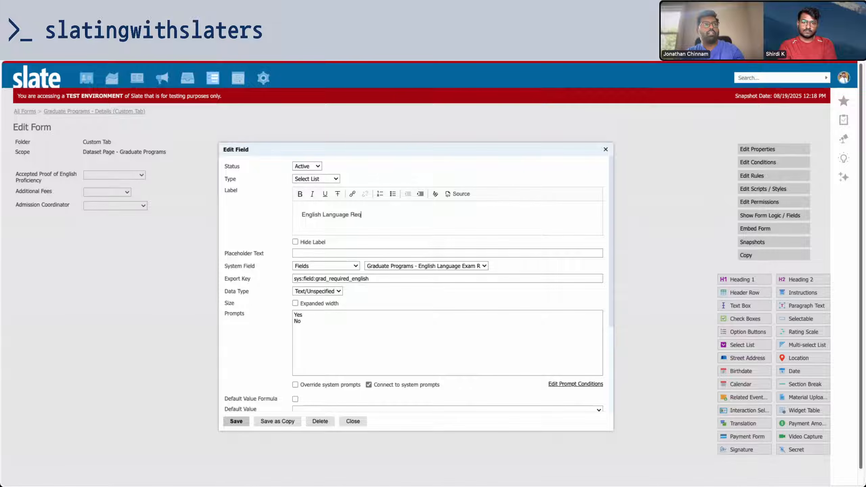
{"action": "scroll", "coordinate": [414, 340], "scroll_direction": "down", "scroll_amount": 4}
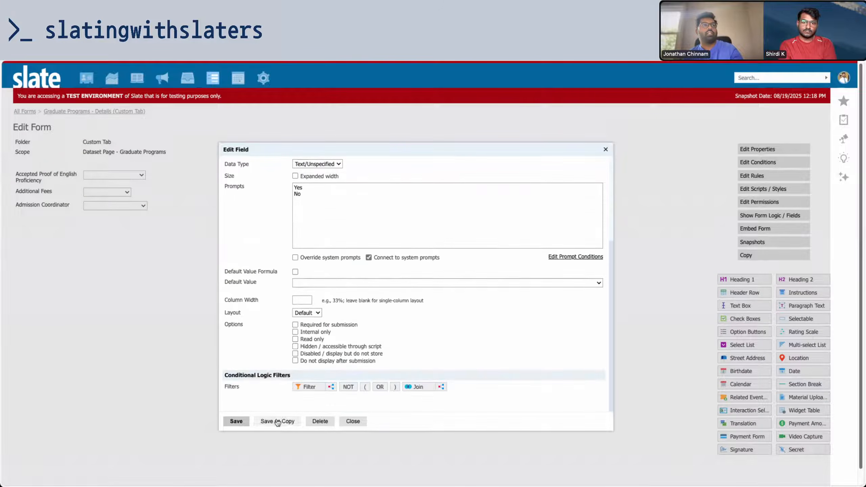
{"action": "left_click", "coordinate": [277, 421]}
{"action": "left_click", "coordinate": [512, 88]}
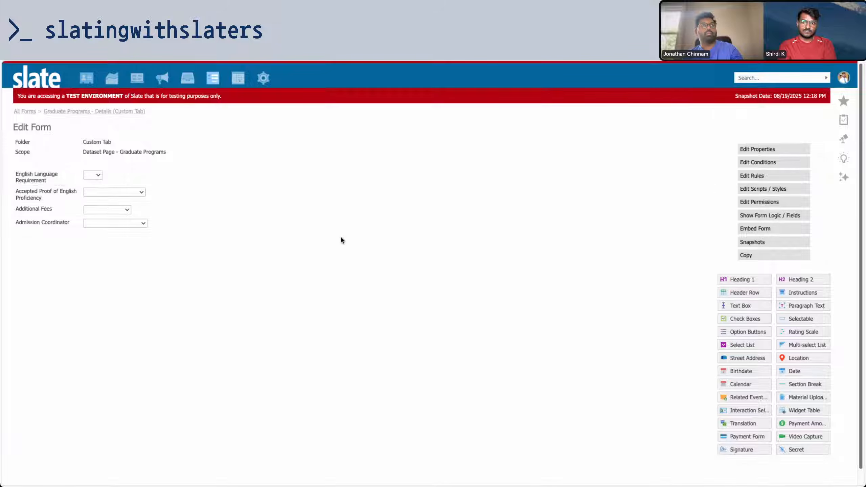
- Save a copy of the Admission Coordinator field labelled Enrollment Options, linked to the system field Graduate Programs - Enrollment Options
{"action": "left_click", "coordinate": [328, 229]}
{"action": "left_click", "coordinate": [451, 267]}
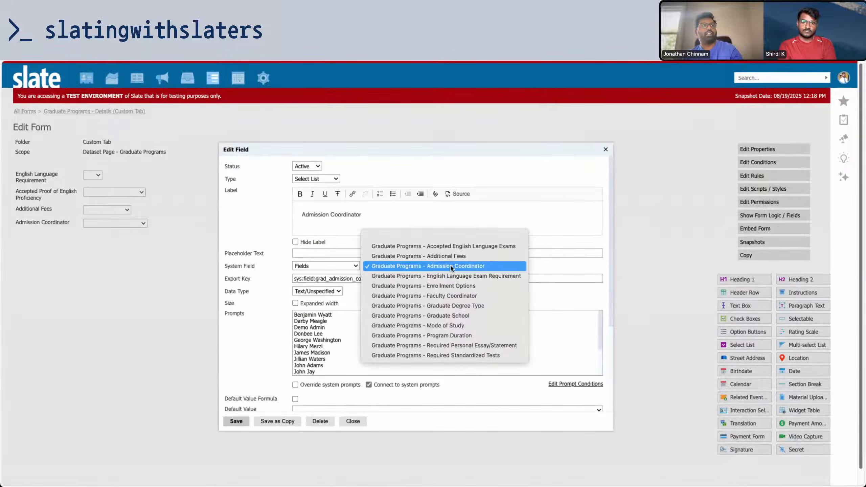
{"action": "left_click", "coordinate": [449, 286]}
{"action": "triple_click", "coordinate": [381, 217]}
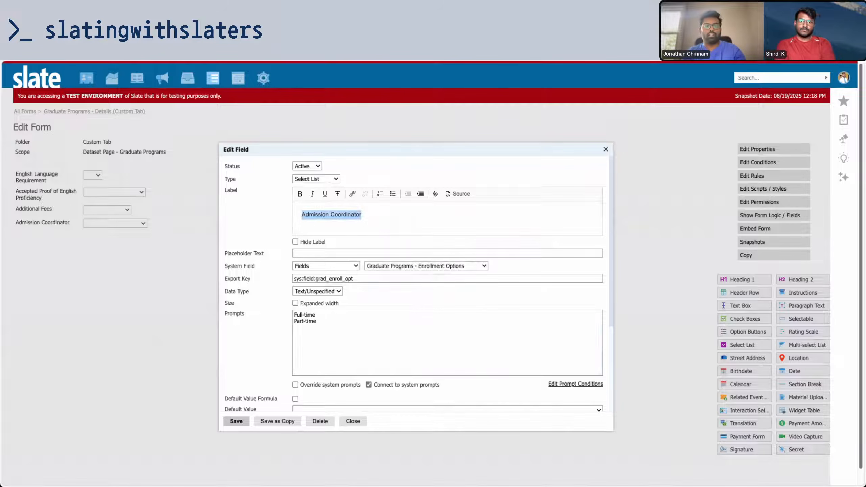
{"action": "type", "text": "Enrollmetn"}
{"action": "key", "text": "BackSpace"}
{"action": "key", "text": "BackSpace"}
{"action": "type", "text": "N"}
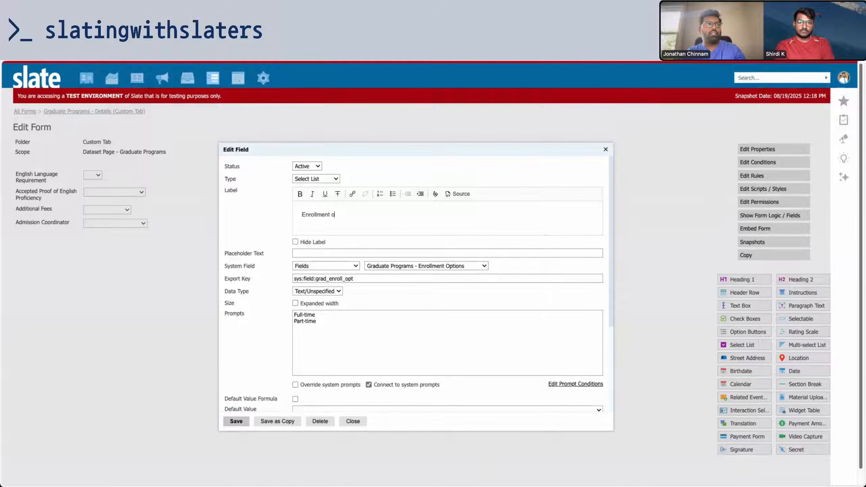
{"action": "type", "text": "t Options"}
{"action": "scroll", "coordinate": [334, 287], "scroll_direction": "down", "scroll_amount": 5}
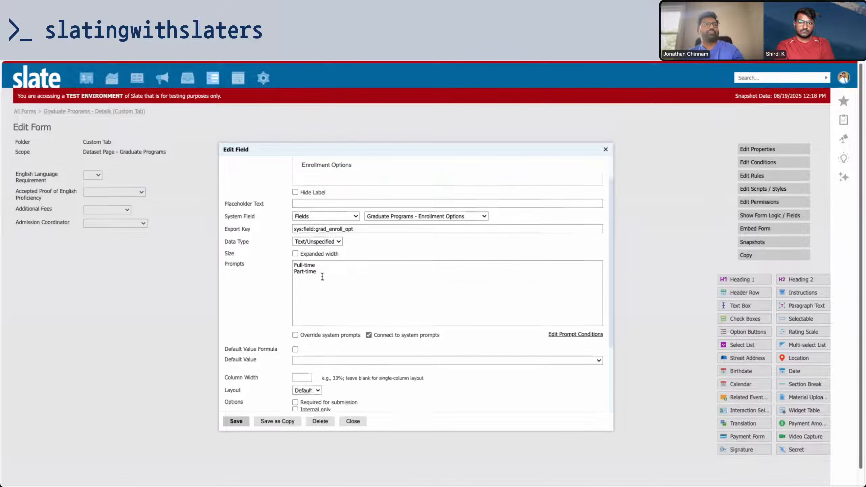
{"action": "left_click", "coordinate": [269, 421]}
{"action": "left_click", "coordinate": [510, 87]}
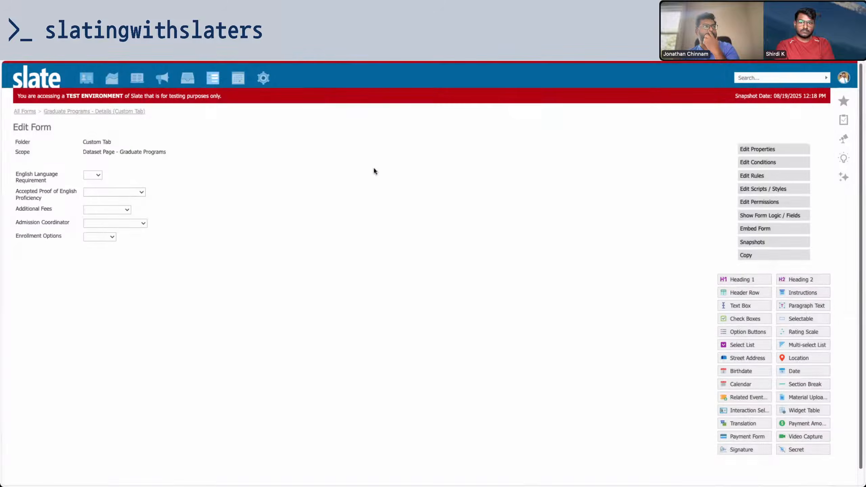
- Save a copy of Enrollment Options as Faculty Coordinator, linked to Graduate Programs - Faculty Coordinator, and move Admission Coordinator below Enrollment Options on the form
{"action": "left_click", "coordinate": [236, 239]}
{"action": "left_click", "coordinate": [392, 268]}
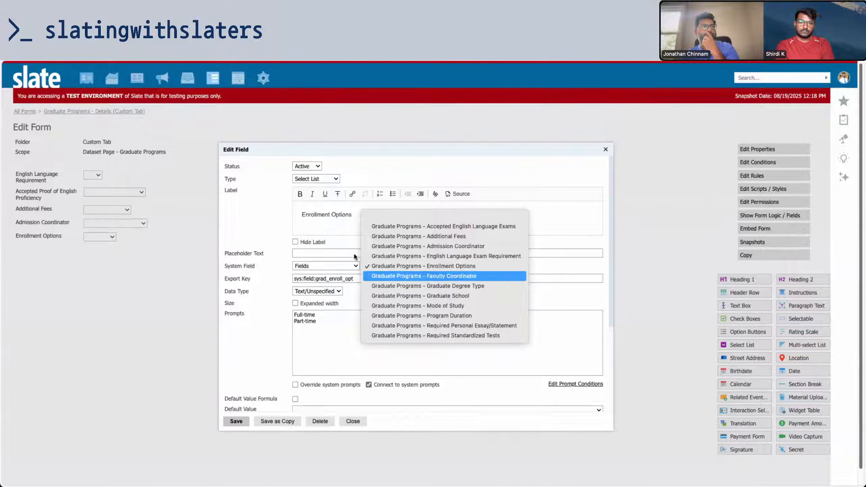
{"action": "left_click", "coordinate": [392, 277]}
{"action": "left_click_drag", "start_coordinate": [353, 215], "coordinate": [243, 194]}
{"action": "type", "text": "Fa"}
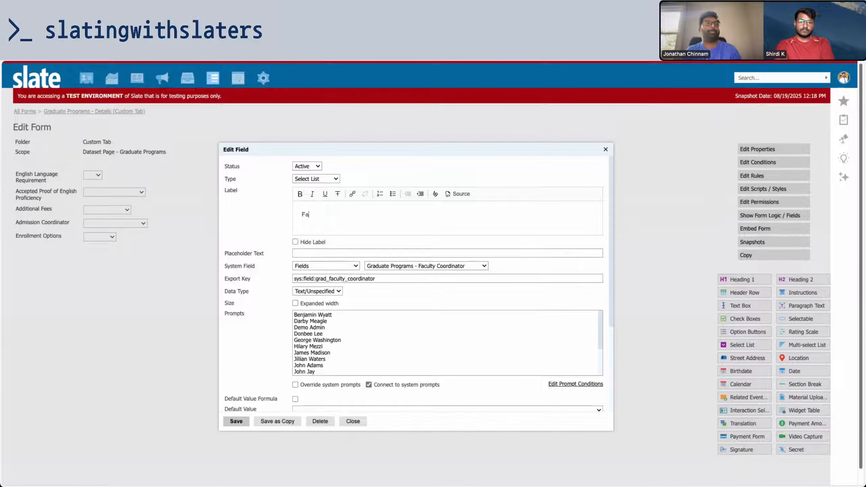
{"action": "type", "text": "cu"}
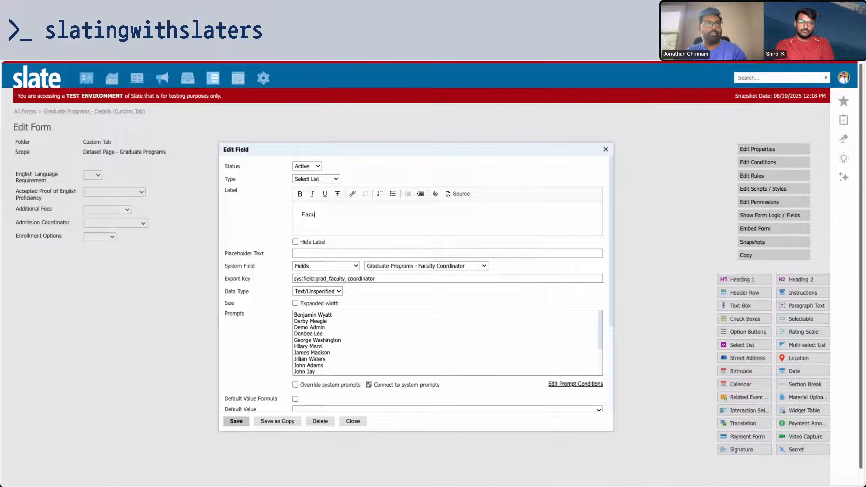
{"action": "type", "text": "lty Coordinator"}
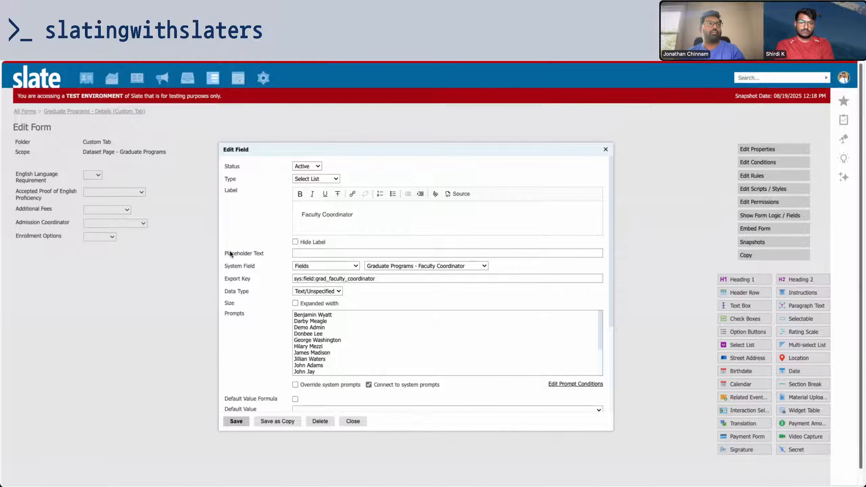
{"action": "scroll", "coordinate": [231, 254], "scroll_direction": "down", "scroll_amount": 4}
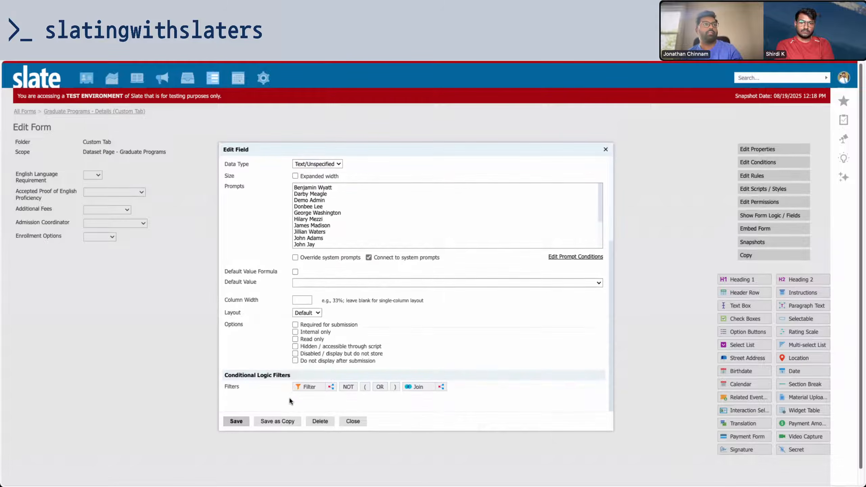
{"action": "left_click", "coordinate": [277, 420]}
{"action": "left_click", "coordinate": [496, 84]}
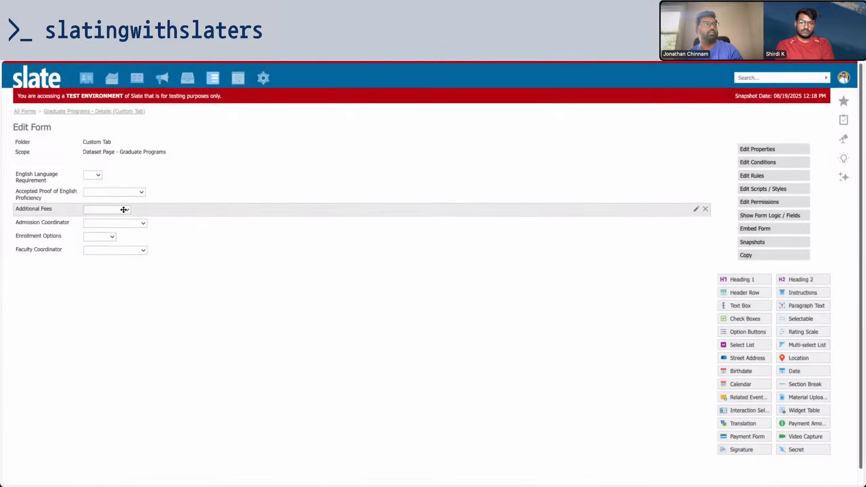
{"action": "left_click_drag", "start_coordinate": [190, 220], "coordinate": [191, 237]}
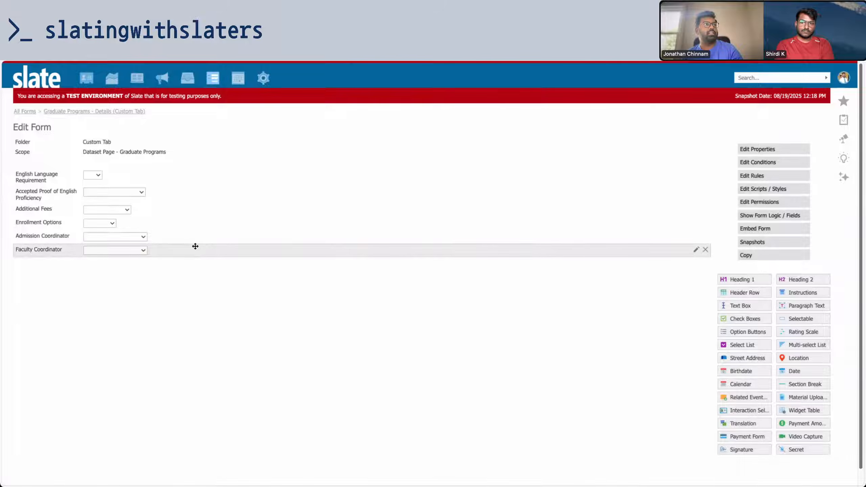
- Save a copy of the Faculty Coordinator field labelled Degree Type, linked to the system field Graduate Programs - Graduate Degree Type
{"action": "left_click", "coordinate": [195, 247]}
{"action": "left_click", "coordinate": [421, 266]}
{"action": "left_click", "coordinate": [346, 255]}
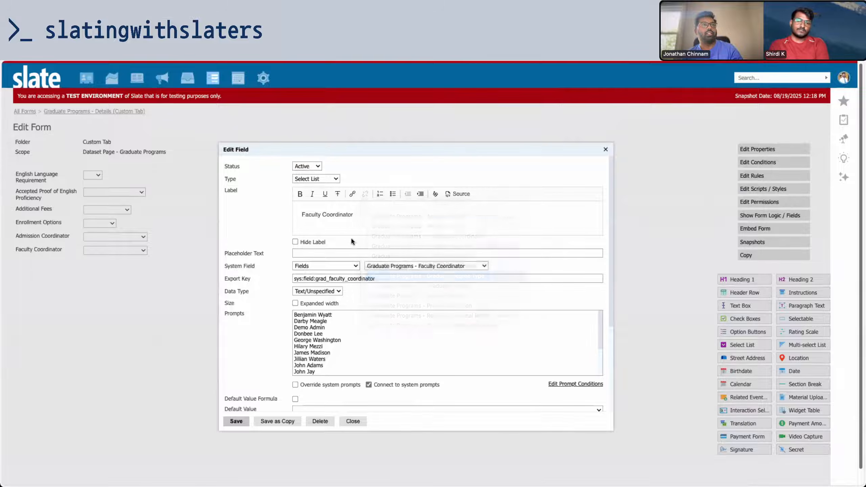
{"action": "triple_click", "coordinate": [447, 228]}
{"action": "type", "text": "ree Type"}
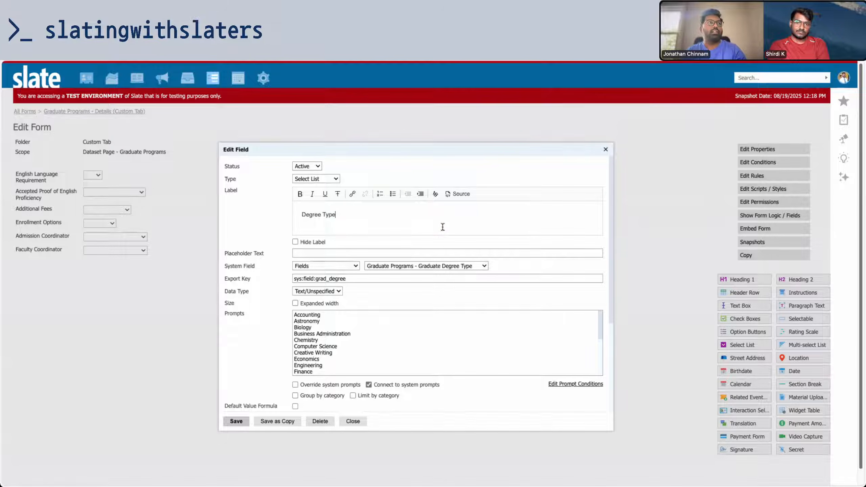
{"action": "left_click", "coordinate": [277, 421]}
{"action": "left_click", "coordinate": [510, 85]}
- Save a copy of the Degree Type field labelled School, linked to the system field Graduate Programs - Graduate School
{"action": "left_click", "coordinate": [276, 261]}
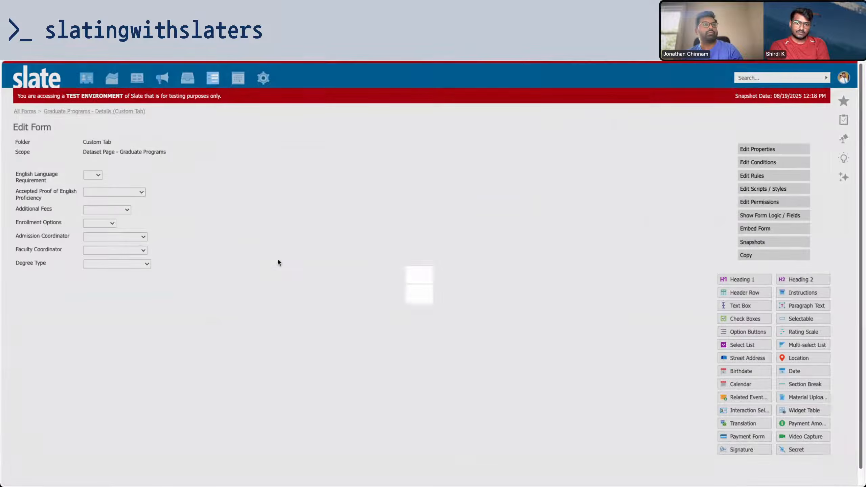
{"action": "left_click", "coordinate": [426, 266]}
{"action": "left_click", "coordinate": [425, 277]}
{"action": "left_click_drag", "start_coordinate": [336, 215], "coordinate": [255, 206]}
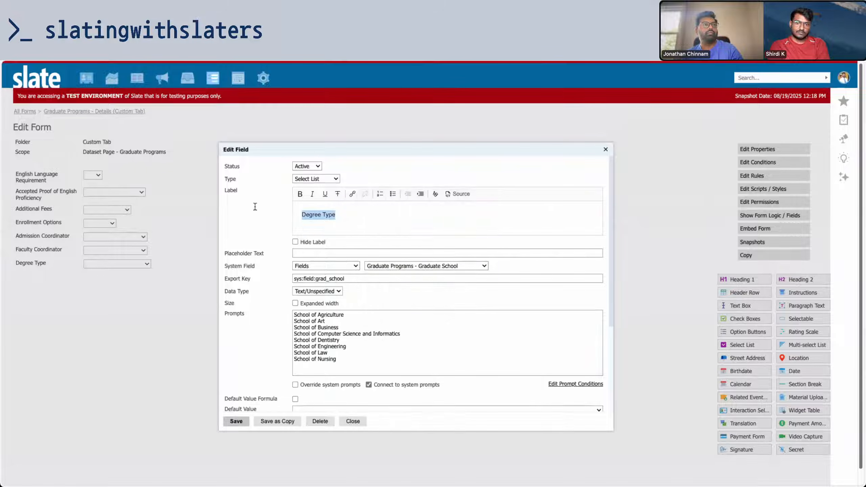
{"action": "type", "text": "School"}
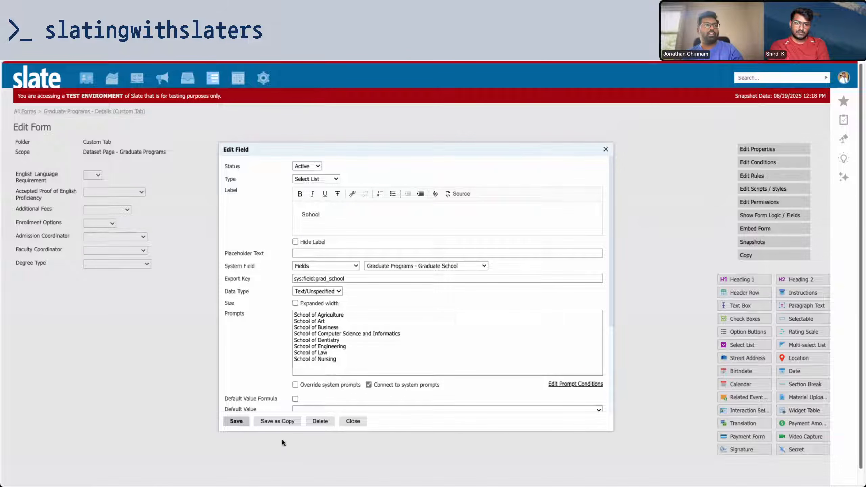
{"action": "left_click", "coordinate": [277, 421]}
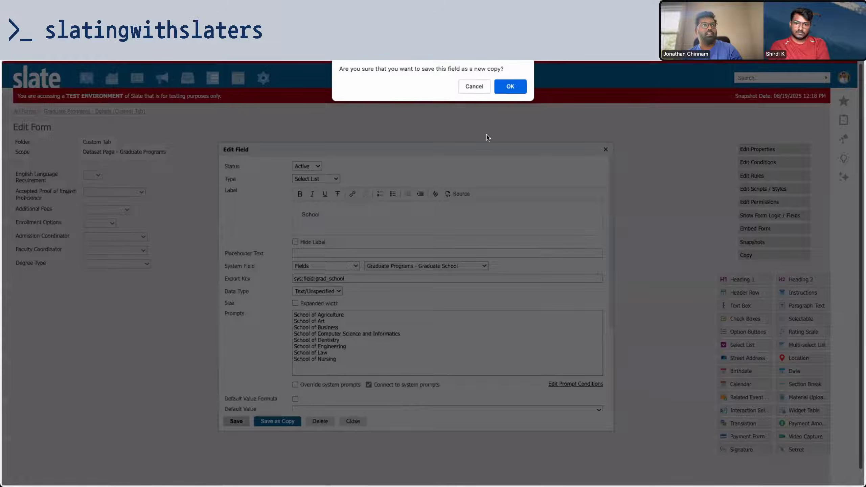
{"action": "left_click", "coordinate": [510, 87]}
- Save a copy of the School field labelled Mode of Study, linked to the system field Graduate Programs - Mode of Study
{"action": "left_click", "coordinate": [299, 275]}
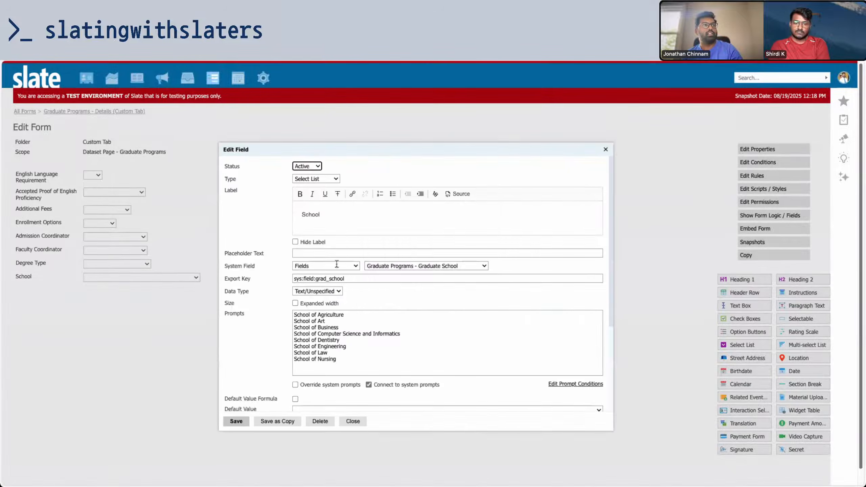
{"action": "left_click", "coordinate": [422, 266]}
{"action": "left_click", "coordinate": [422, 276]}
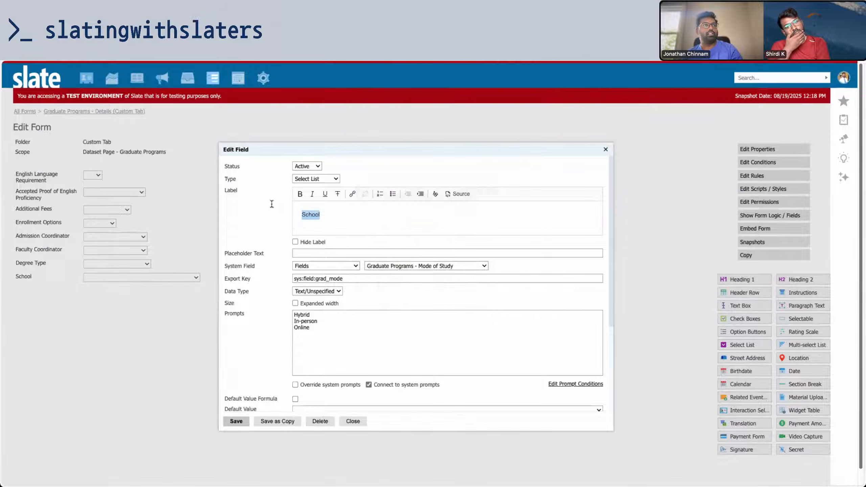
{"action": "type", "text": "Mode of Study"}
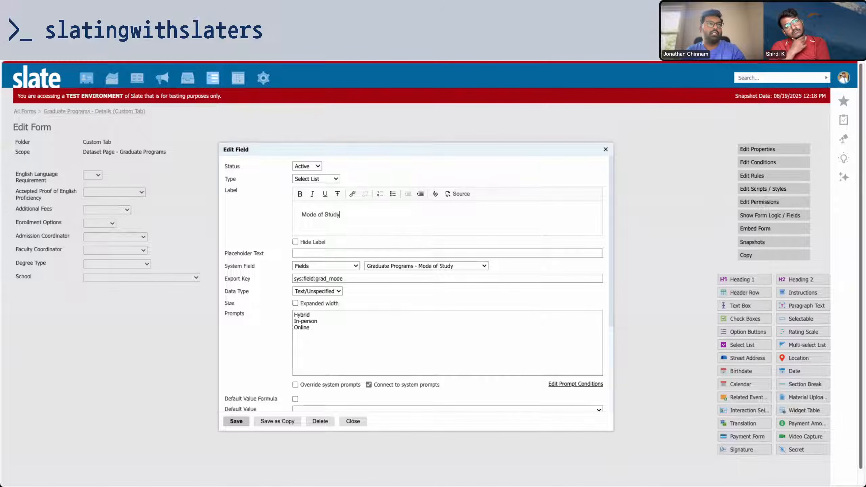
{"action": "left_click", "coordinate": [278, 421]}
{"action": "left_click", "coordinate": [504, 90]}
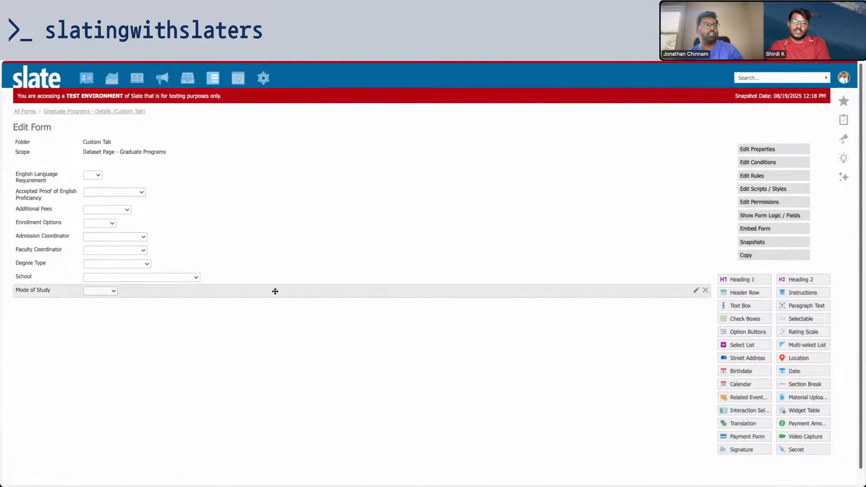
- Save a copy of the Mode of Study field labelled Duration, linked to the system field Graduate Programs - Program Duration
{"action": "left_click", "coordinate": [275, 290]}
{"action": "left_click", "coordinate": [426, 266]}
{"action": "left_click", "coordinate": [424, 277]}
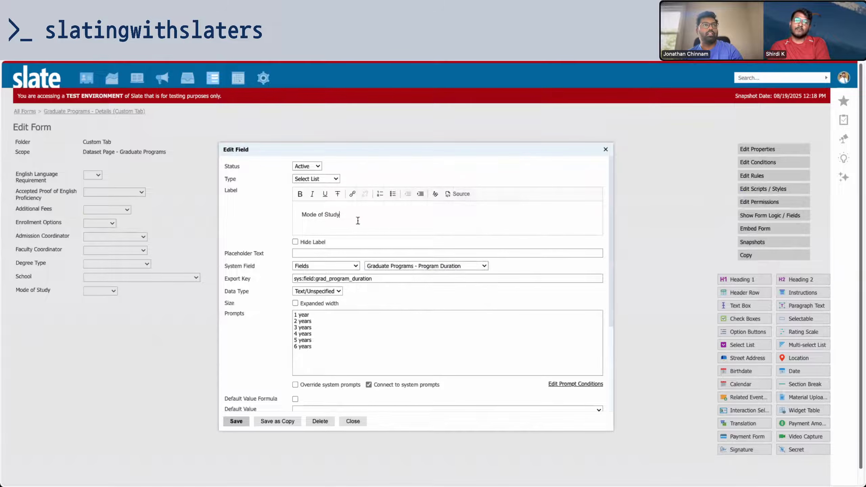
{"action": "left_click_drag", "start_coordinate": [351, 215], "coordinate": [265, 200]}
{"action": "type", "text": "Duration"}
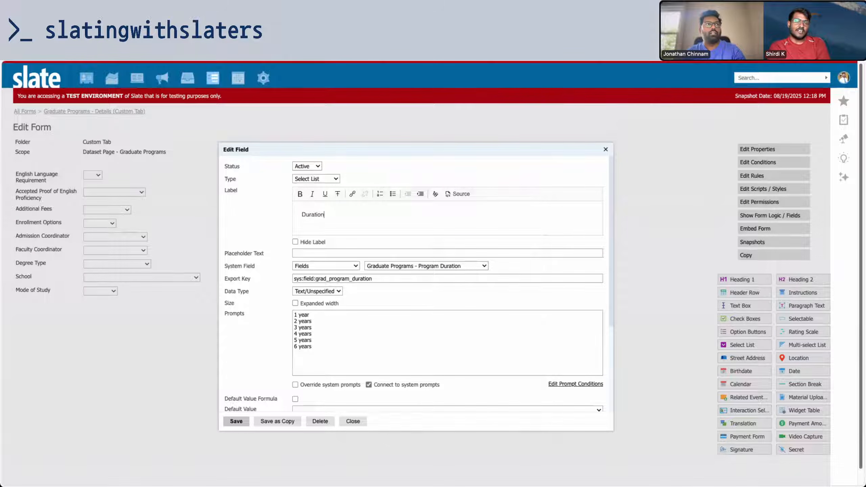
{"action": "left_click", "coordinate": [277, 421]}
{"action": "left_click", "coordinate": [508, 85]}
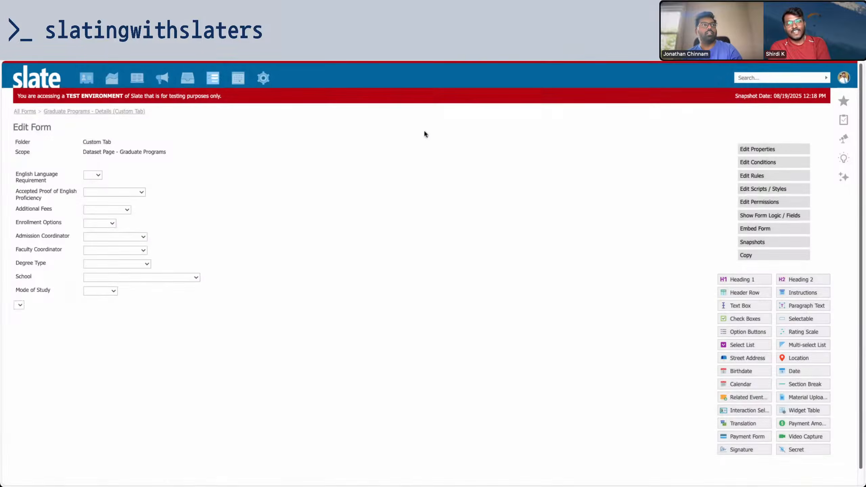
- Save a copy of the Duration field labelled Personal Essay/Statement, linked to the system field Graduate Programs - Required Personal Essay/Statement
{"action": "left_click", "coordinate": [258, 303]}
{"action": "left_click", "coordinate": [434, 266]}
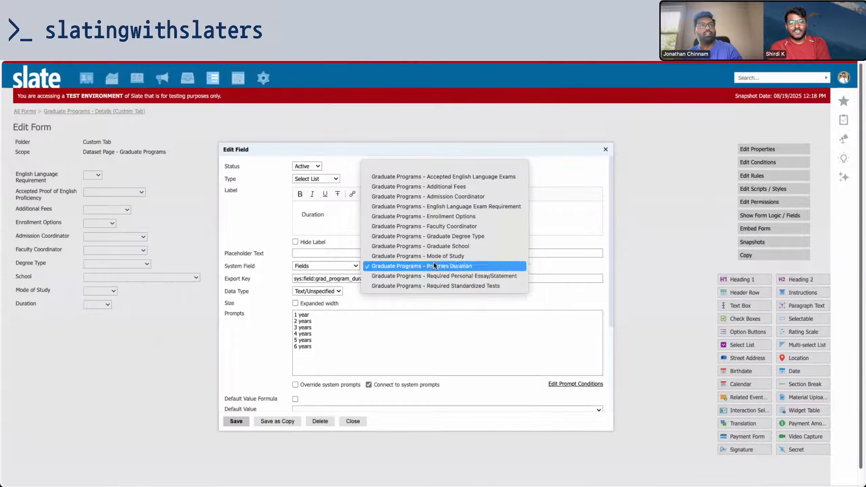
{"action": "left_click", "coordinate": [435, 276]}
{"action": "left_click_drag", "start_coordinate": [382, 215], "coordinate": [267, 190]}
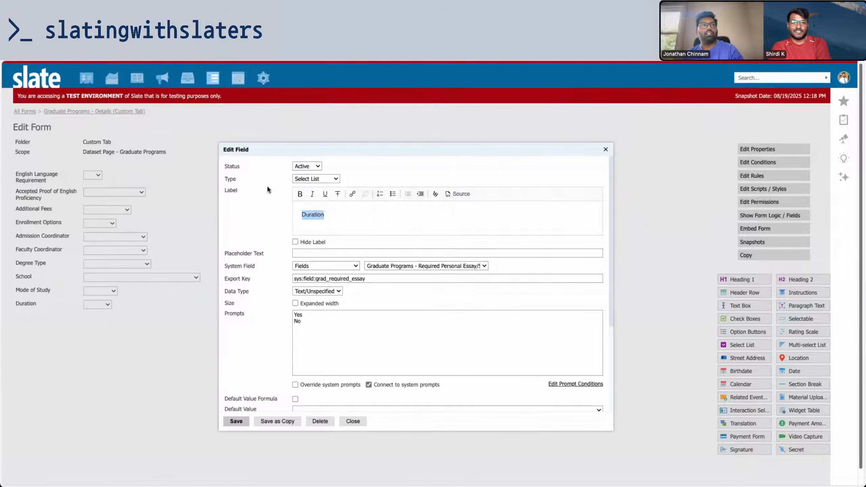
{"action": "type", "text": "Personal Essay/Stateme"}
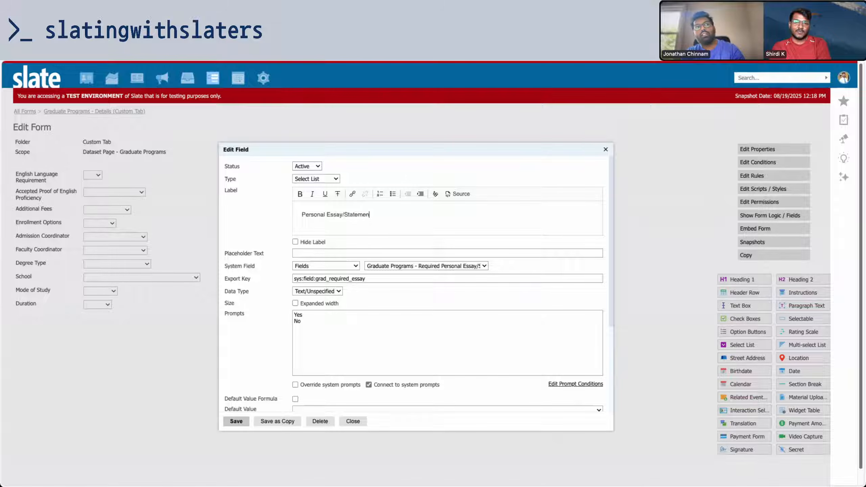
{"action": "scroll", "coordinate": [341, 341], "scroll_direction": "down", "scroll_amount": 4}
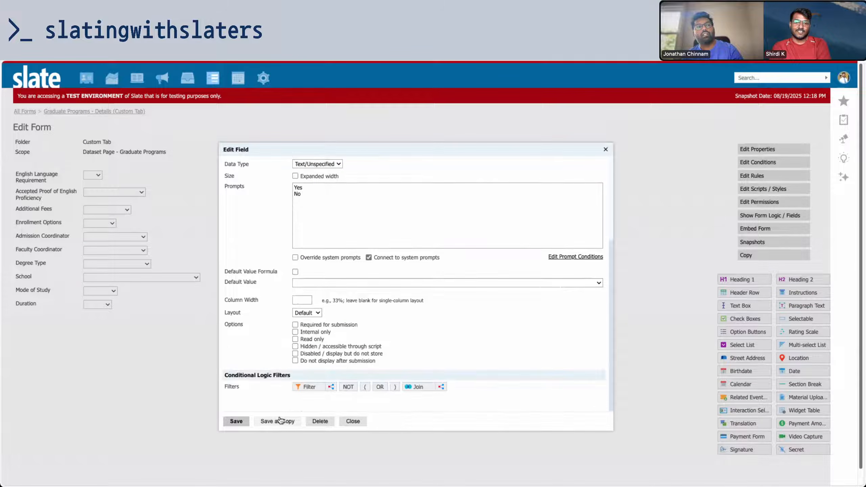
{"action": "left_click", "coordinate": [277, 420]}
{"action": "key", "text": "Return"}
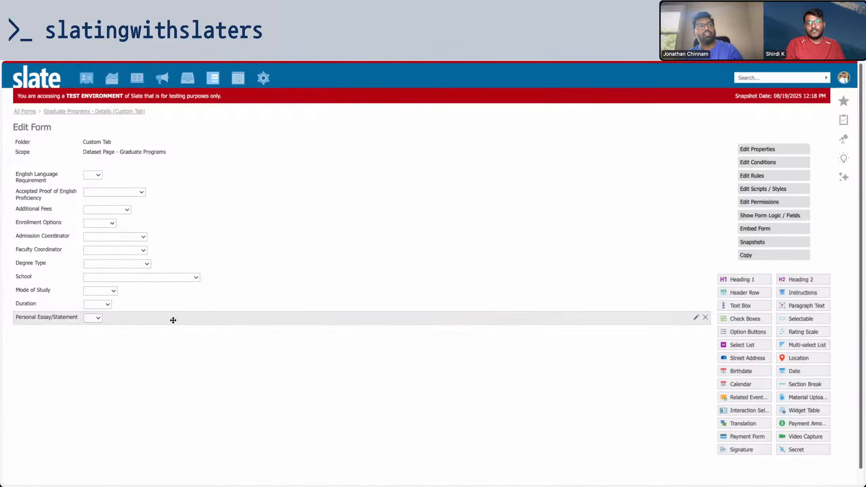
- Save a copy of the Personal Essay/Statement field labelled Required Standarized Tests, linked to the system field Graduate Programs - Required Standardized Tests
{"action": "left_click", "coordinate": [174, 318]}
{"action": "left_click", "coordinate": [426, 266]}
{"action": "left_click", "coordinate": [427, 275]}
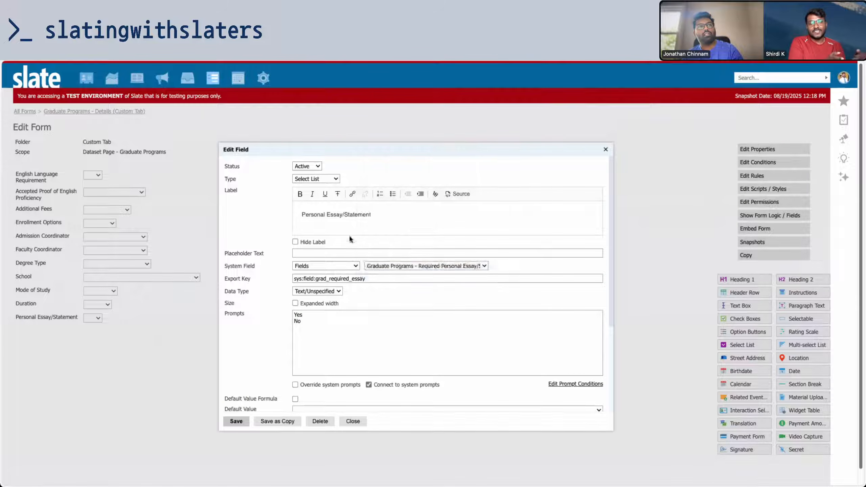
{"action": "triple_click", "coordinate": [398, 214]}
{"action": "type", "text": "Requ"}
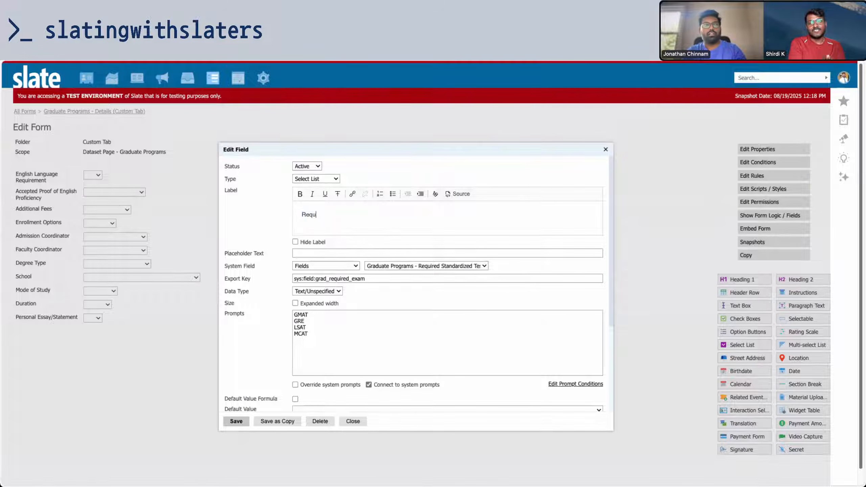
{"action": "type", "text": "ired Standarized Tests"}
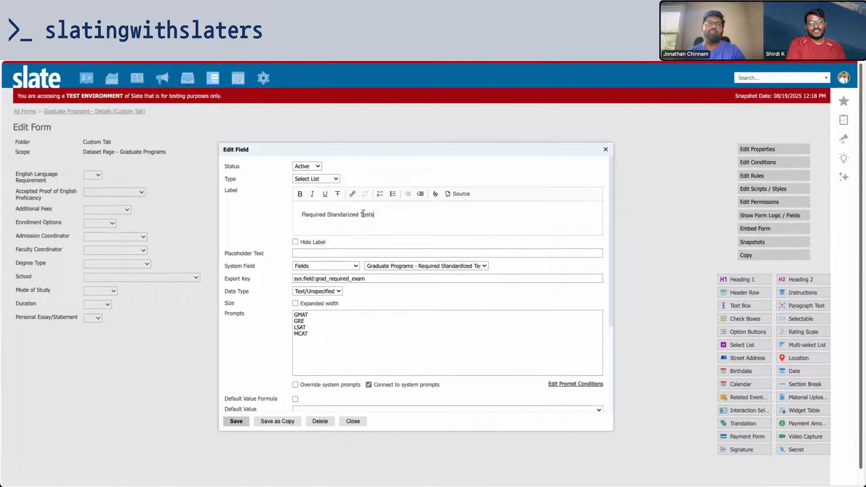
{"action": "scroll", "coordinate": [404, 324], "scroll_direction": "down", "scroll_amount": 4}
{"action": "left_click", "coordinate": [277, 424]}
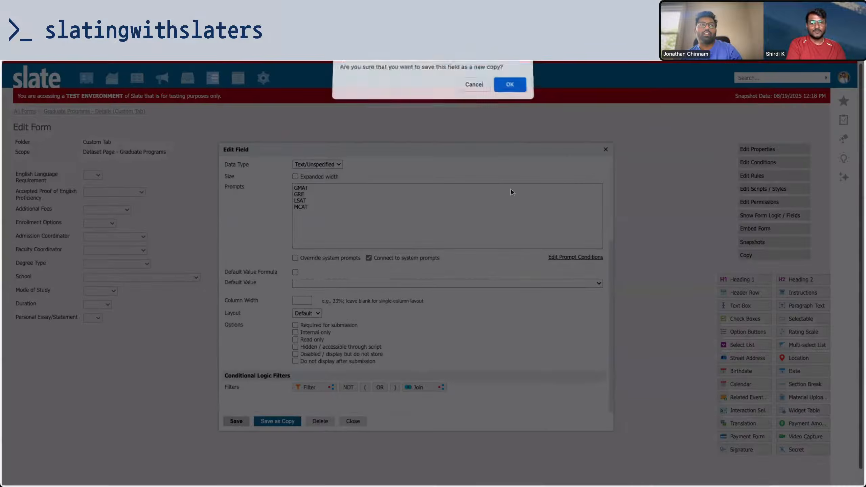
{"action": "left_click", "coordinate": [511, 87]}
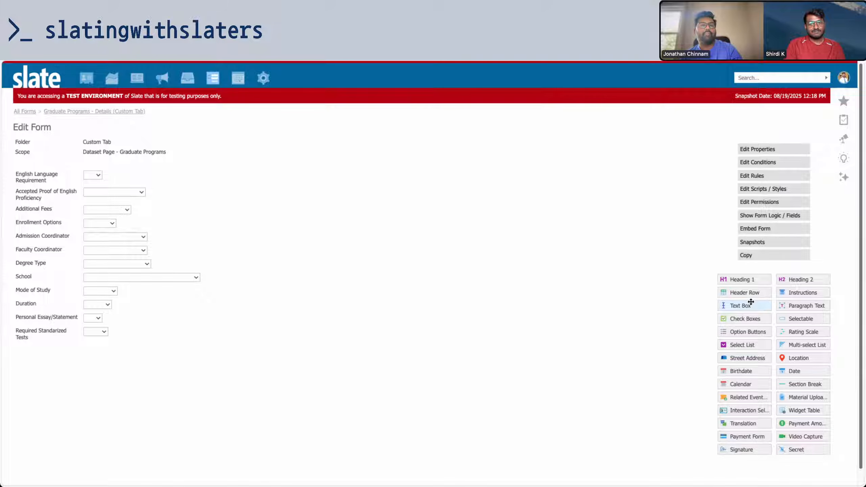
- Insert a header row labelled Test Scores between the Personal Essay/Statement and Required Standarized Tests fields and save it
{"action": "left_click_drag", "start_coordinate": [754, 294], "coordinate": [395, 333]}
{"action": "type", "text": "Test "}
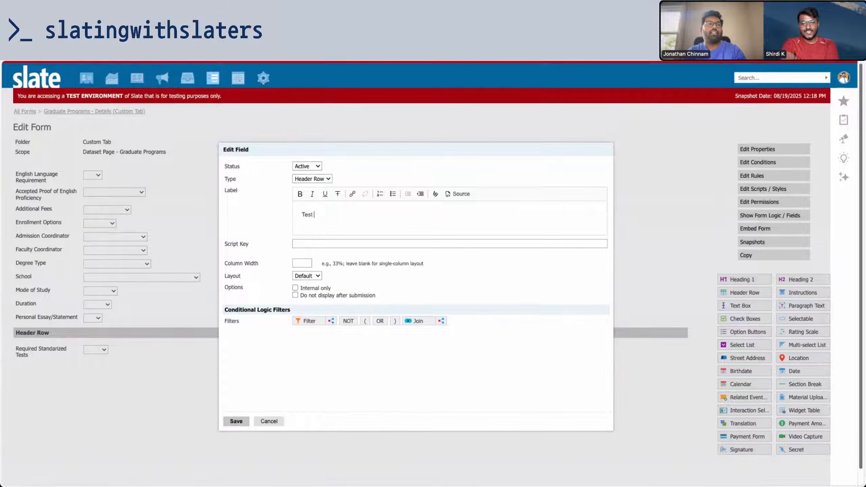
{"action": "type", "text": "scores"}
{"action": "left_click", "coordinate": [235, 421]}
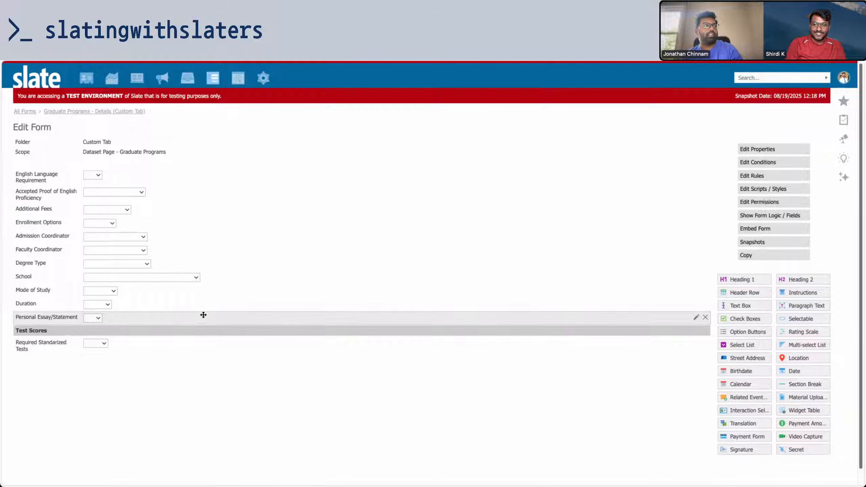
- Relabel the Test Scores header row as Application Requirements and save it
{"action": "left_click", "coordinate": [195, 331]}
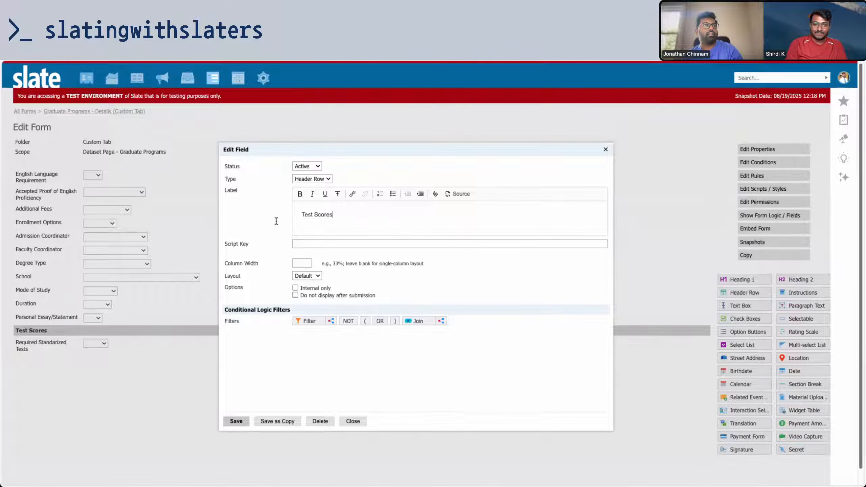
{"action": "key", "text": "ctrl+a"}
{"action": "type", "text": "Req"}
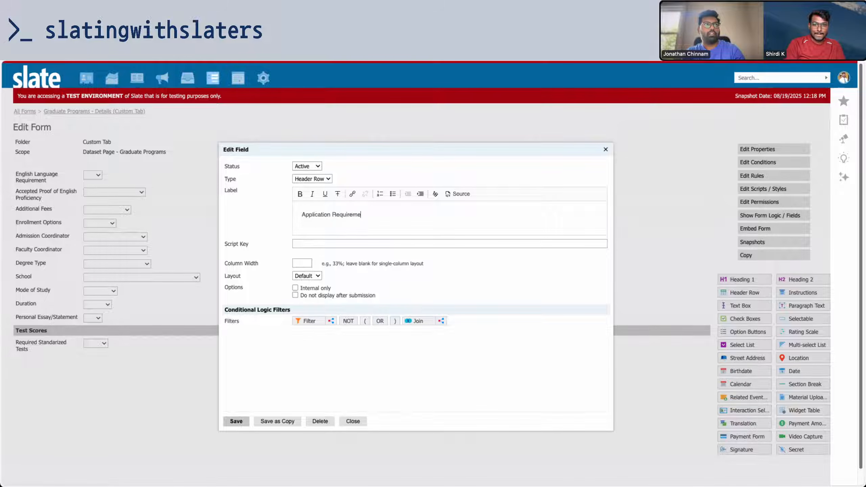
{"action": "left_click", "coordinate": [236, 421]}
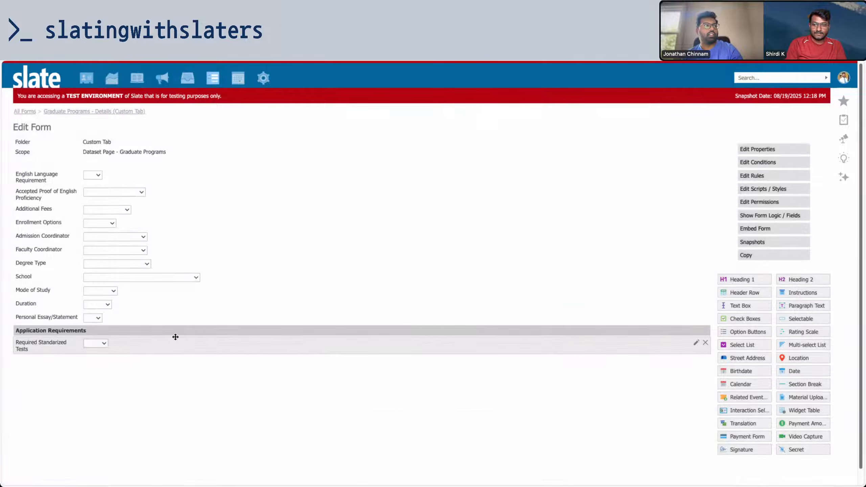
- Move the English Language Requirement, Accepted Proof of English Proficiency and Personal Essay/Statement fields to the end of the Application Requirements section
{"action": "left_click_drag", "start_coordinate": [193, 172], "coordinate": [174, 301]}
{"action": "left_click_drag", "start_coordinate": [193, 176], "coordinate": [158, 355]}
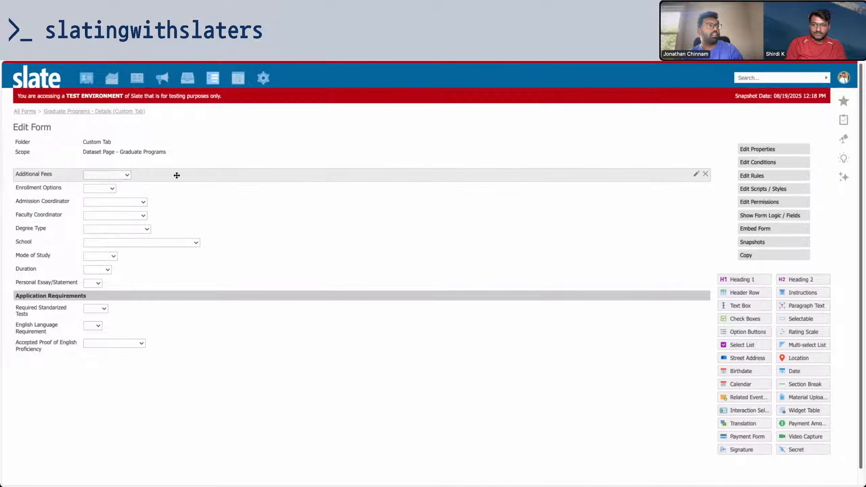
{"action": "left_click_drag", "start_coordinate": [162, 283], "coordinate": [167, 357]}
- Check the system field settings of the Personal Essay/Statement and Required Standarized Tests fields and close both without changes
{"action": "left_click", "coordinate": [167, 357]}
{"action": "left_click", "coordinate": [402, 266]}
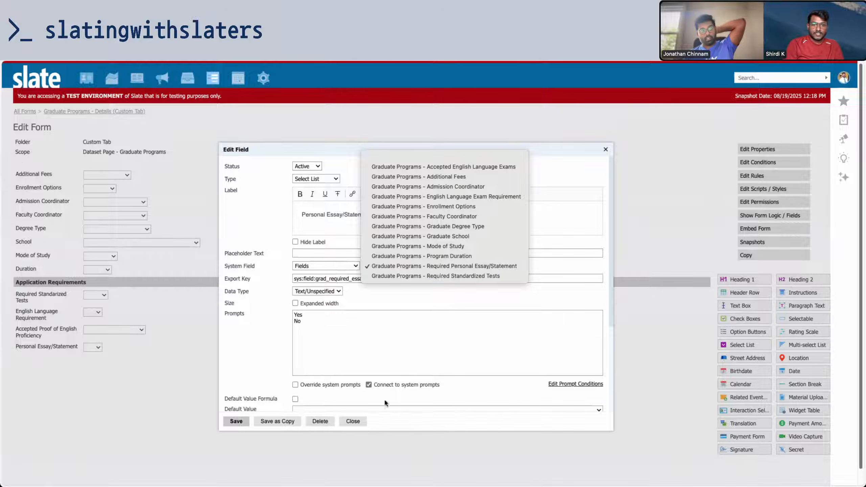
{"action": "left_click", "coordinate": [361, 422]}
{"action": "left_click", "coordinate": [351, 419]}
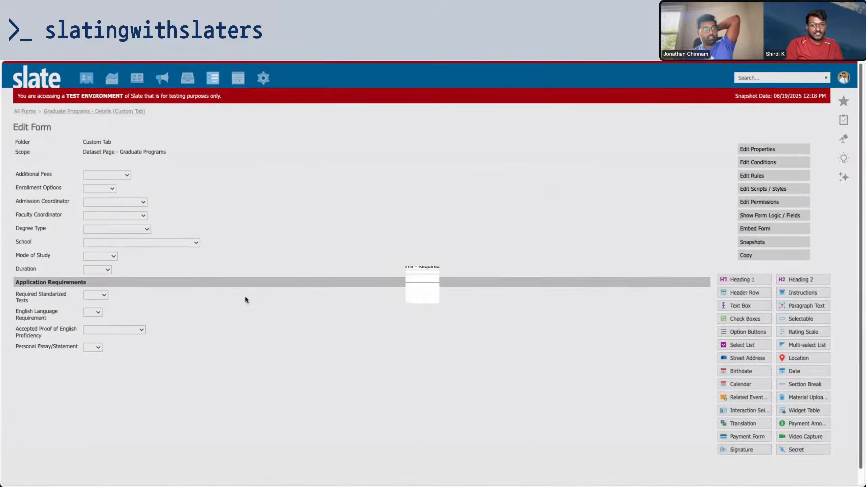
{"action": "left_click", "coordinate": [245, 298]}
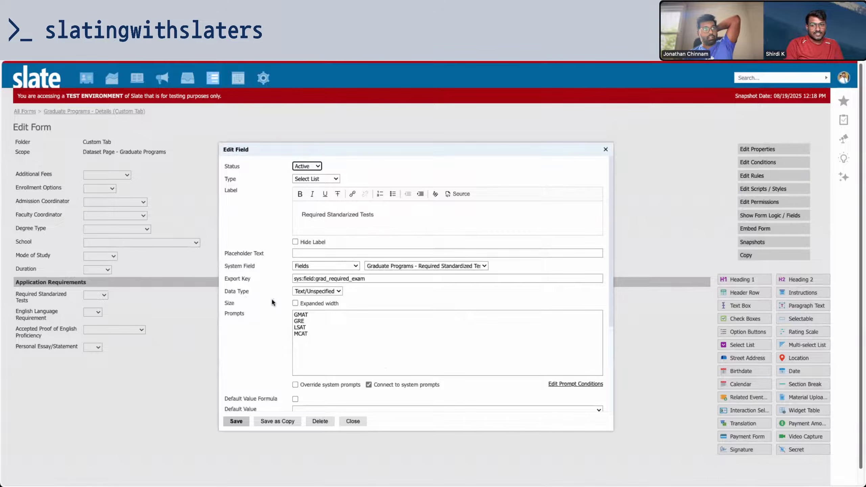
{"action": "left_click", "coordinate": [359, 424]}
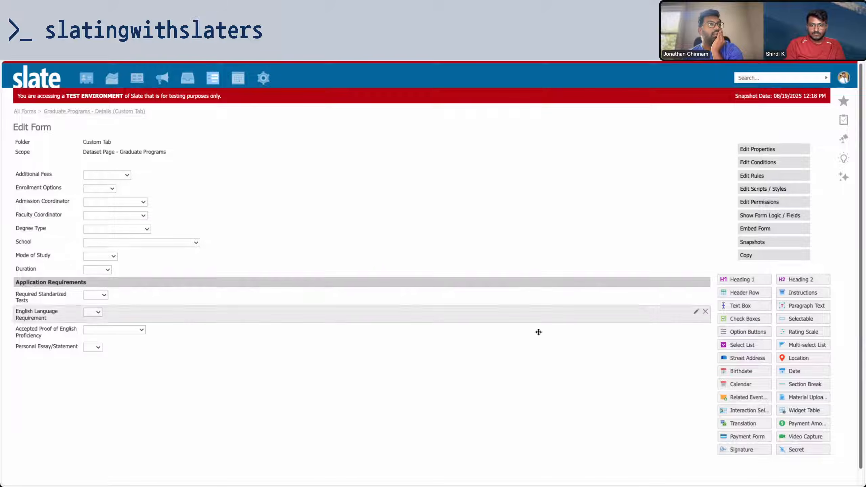
- Insert a header row labelled Degree Information above the Additional Fees field and save it
{"action": "left_click_drag", "start_coordinate": [740, 292], "coordinate": [460, 178]}
{"action": "type", "text": "Degre"}
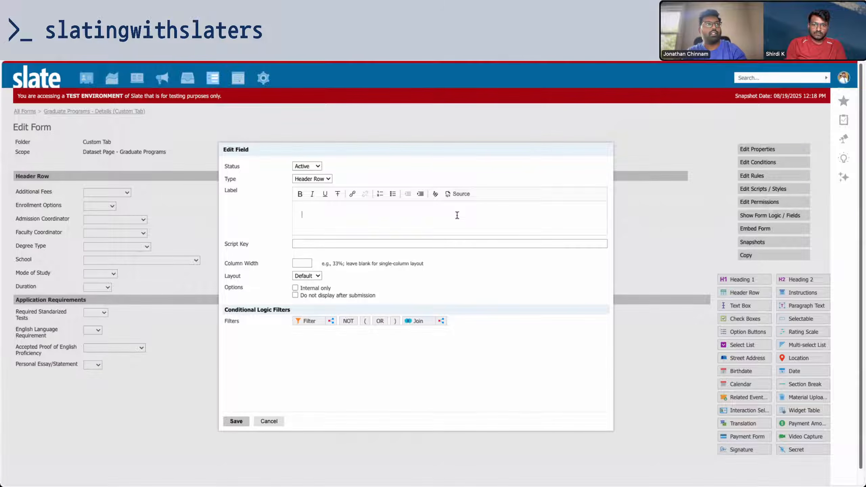
{"action": "type", "text": "e Information"}
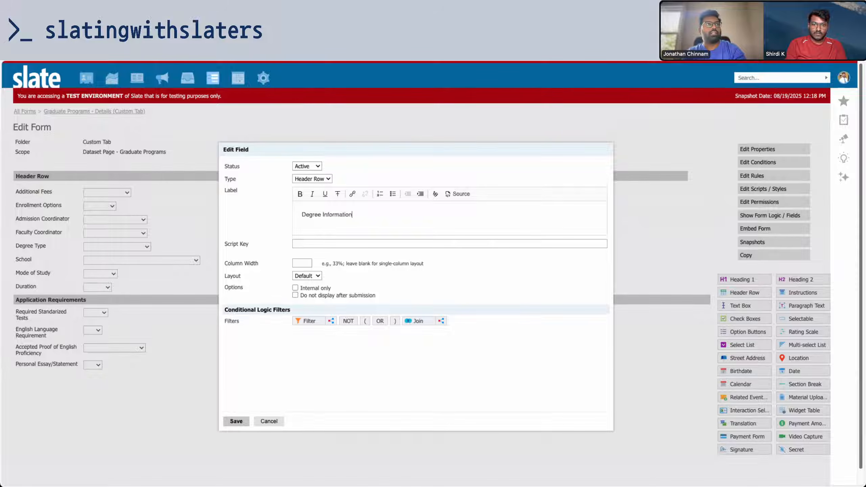
{"action": "left_click", "coordinate": [240, 420]}
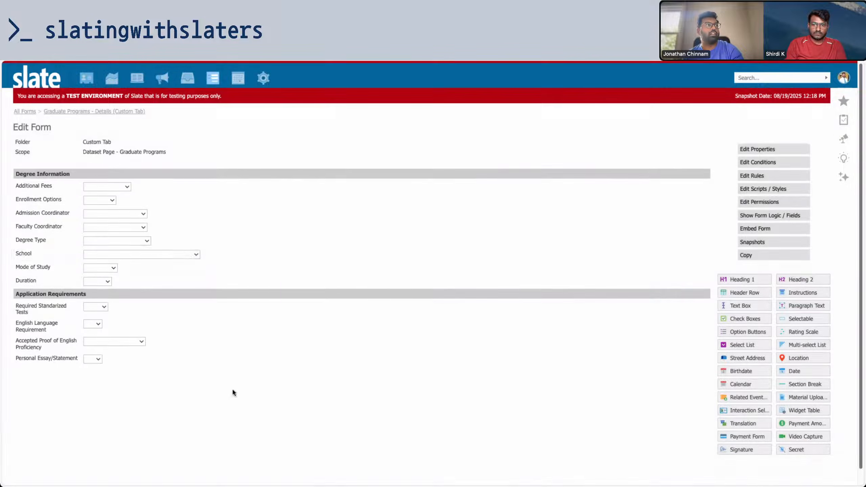
- Reorder the Degree Information section so it starts with School, Degree Type, Mode of Study and Duration
{"action": "left_click_drag", "start_coordinate": [214, 240], "coordinate": [216, 187]}
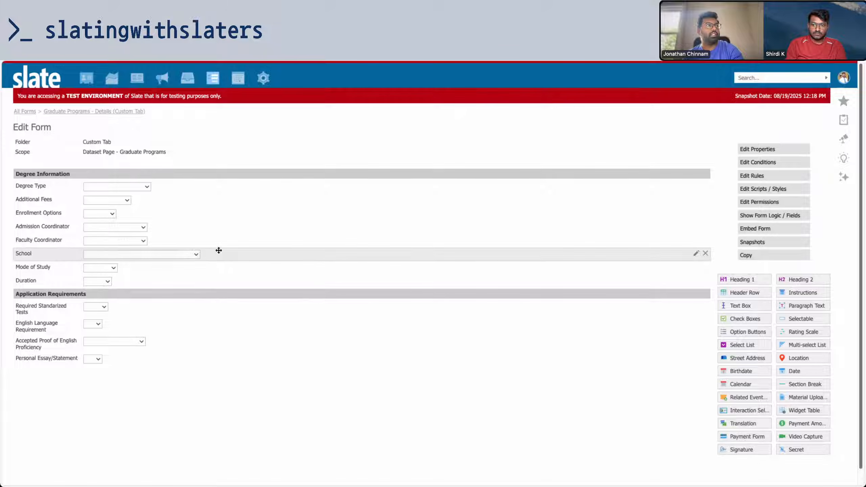
{"action": "left_click_drag", "start_coordinate": [218, 261], "coordinate": [232, 198]}
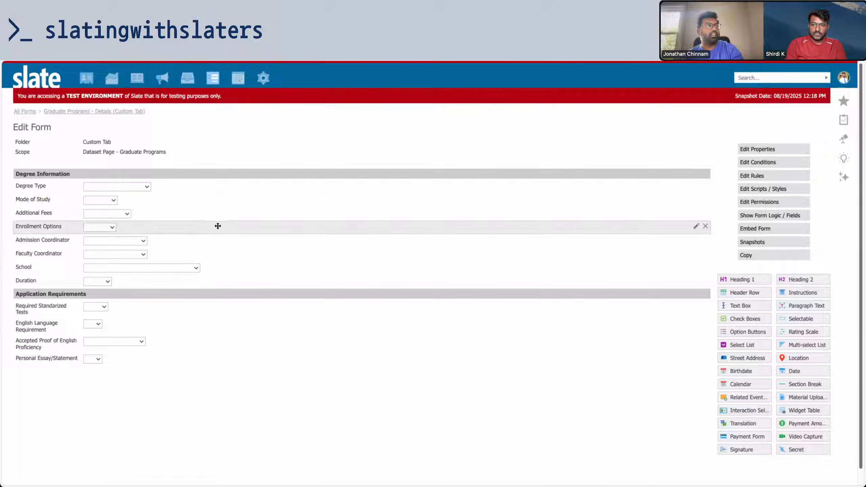
{"action": "left_click_drag", "start_coordinate": [218, 266], "coordinate": [236, 186]}
{"action": "left_click_drag", "start_coordinate": [201, 279], "coordinate": [219, 228]}
- Move the Additional Fees, Admission Coordinator and Faculty Coordinator fields to the end of the Application Requirements section
{"action": "left_click_drag", "start_coordinate": [187, 252], "coordinate": [157, 364]}
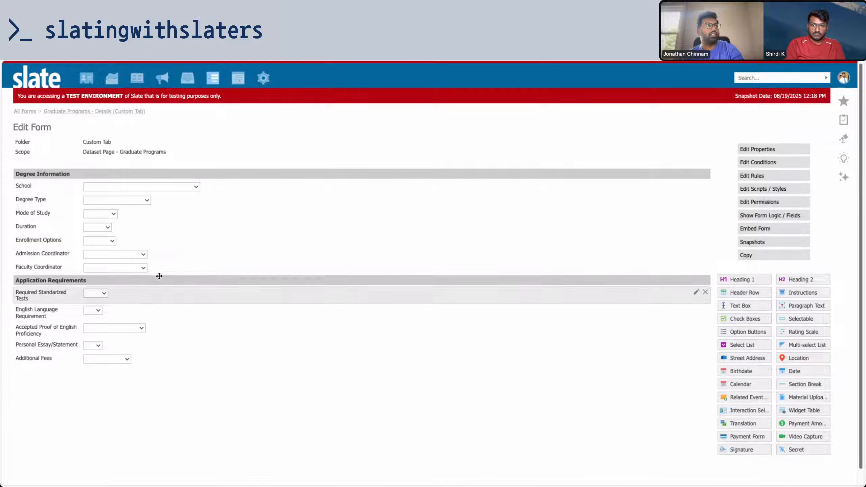
{"action": "left_click_drag", "start_coordinate": [174, 261], "coordinate": [150, 364]}
{"action": "left_click_drag", "start_coordinate": [155, 250], "coordinate": [163, 364]}
- Add a text box below the Faculty Coordinator field, set its system field source to Fields and open the list of available fields
{"action": "left_click", "coordinate": [724, 305]}
{"action": "left_click", "coordinate": [344, 265]}
{"action": "left_click", "coordinate": [351, 275]}
{"action": "left_click", "coordinate": [389, 266]}
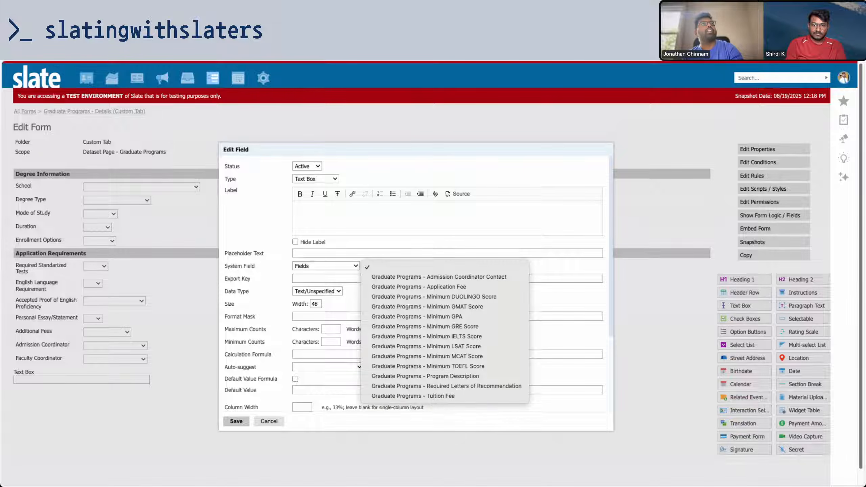
- Switch to the Slate Community article, examine its guidance on Graduate Programs fields, custom tabs and display name rules, and return to the form
{"action": "left_click", "coordinate": [341, 150]}
{"action": "double_click", "coordinate": [341, 150]}
{"action": "key", "text": "ctrl+Tab"}
{"action": "key", "text": "ctrl+Tab"}
{"action": "key", "text": "ctrl+shift+Tab"}
{"action": "scroll", "coordinate": [449, 181], "scroll_direction": "down", "scroll_amount": 1}
{"action": "scroll", "coordinate": [449, 181], "scroll_direction": "down", "scroll_amount": 15}
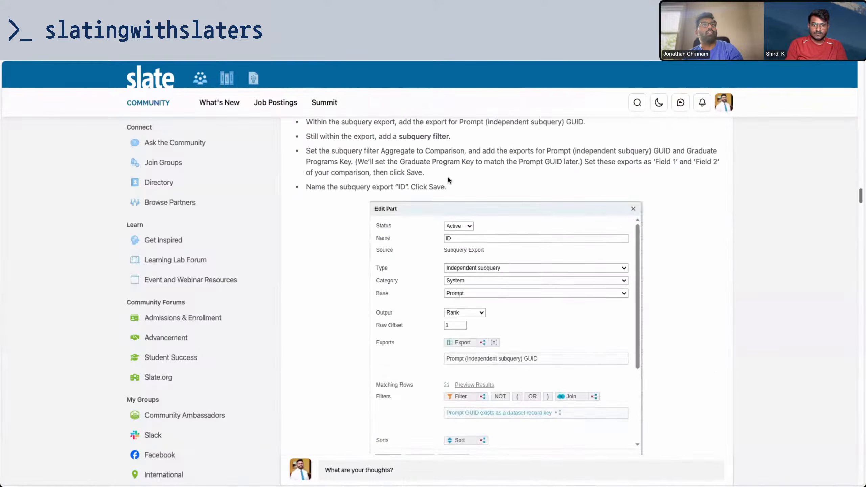
{"action": "scroll", "coordinate": [450, 181], "scroll_direction": "up", "scroll_amount": 12}
{"action": "scroll", "coordinate": [449, 181], "scroll_direction": "up", "scroll_amount": 10}
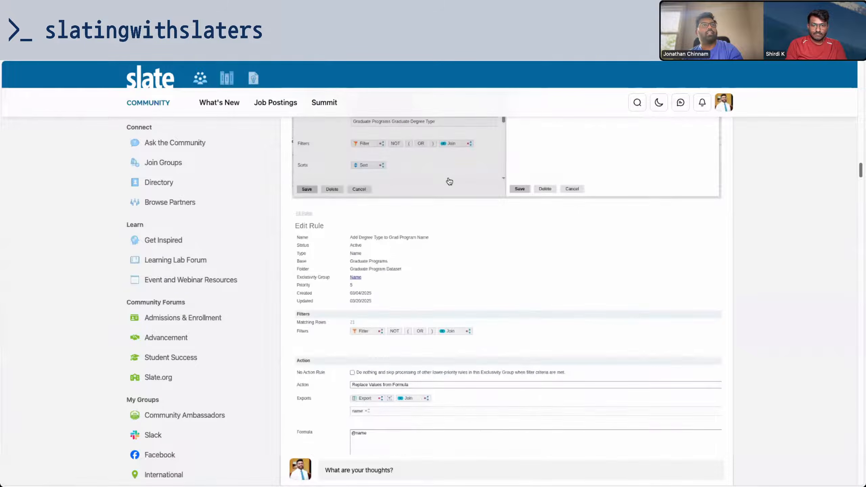
{"action": "scroll", "coordinate": [448, 178], "scroll_direction": "up", "scroll_amount": 9}
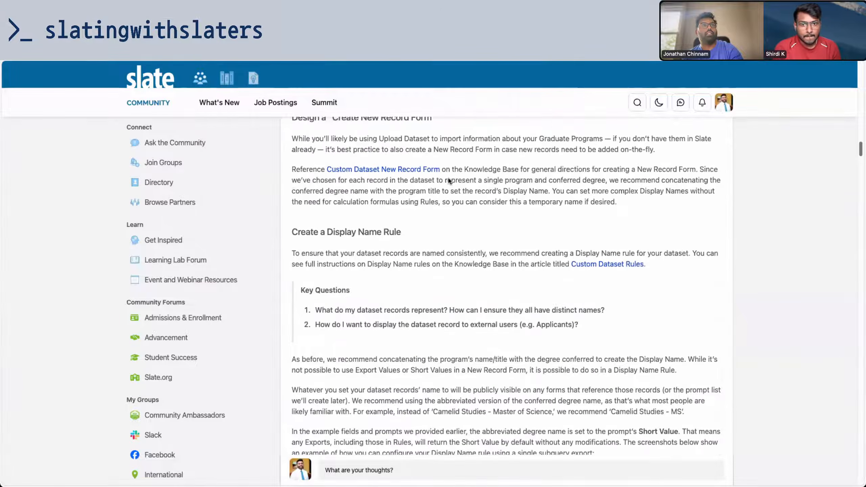
{"action": "scroll", "coordinate": [449, 178], "scroll_direction": "up", "scroll_amount": 10}
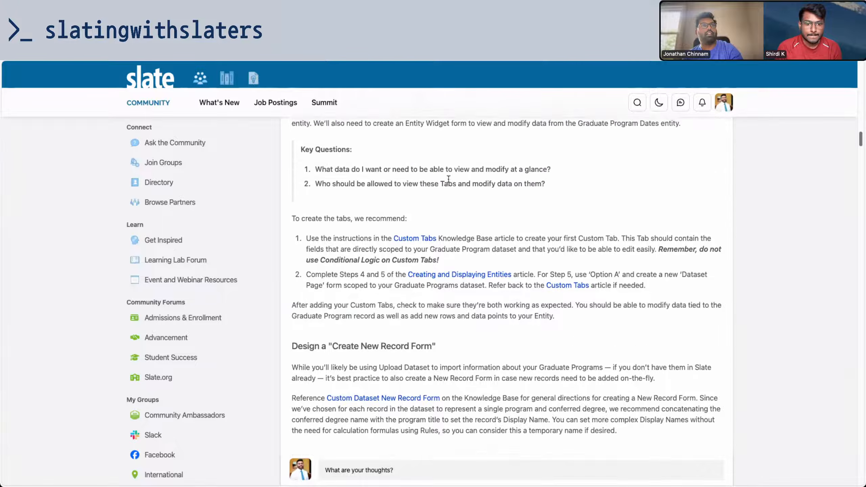
{"action": "scroll", "coordinate": [449, 179], "scroll_direction": "down", "scroll_amount": 4}
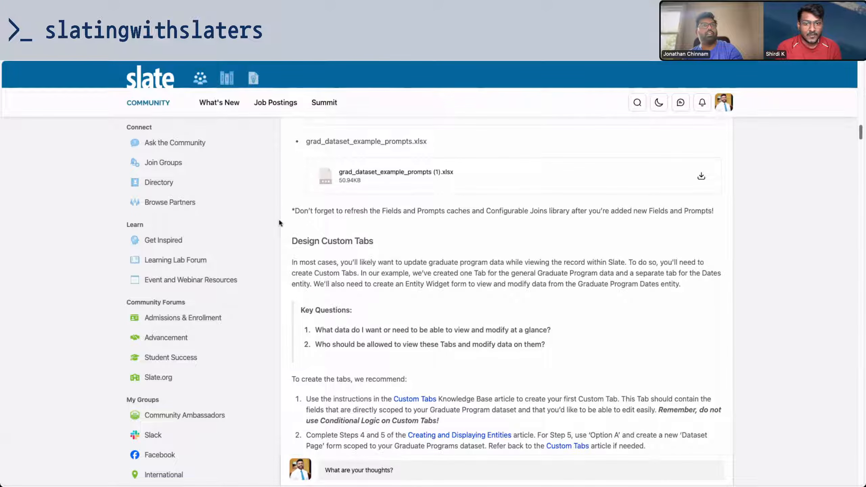
{"action": "scroll", "coordinate": [540, 236], "scroll_direction": "up", "scroll_amount": 9}
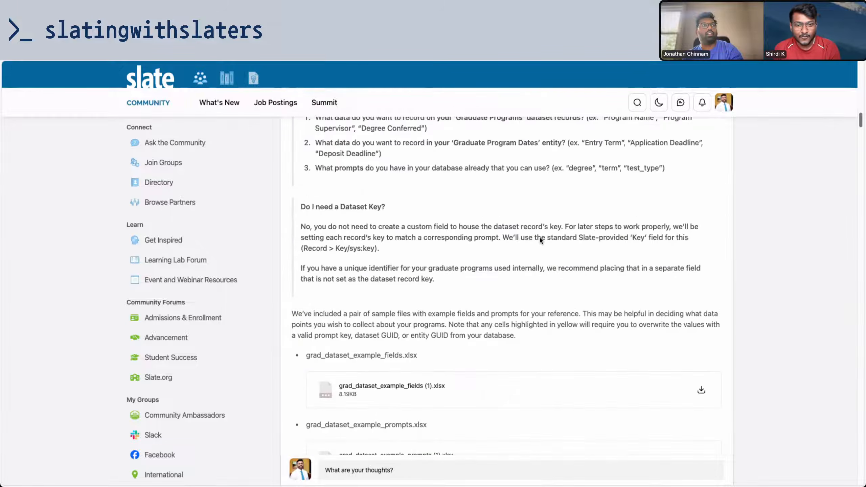
{"action": "scroll", "coordinate": [539, 237], "scroll_direction": "down", "scroll_amount": 20}
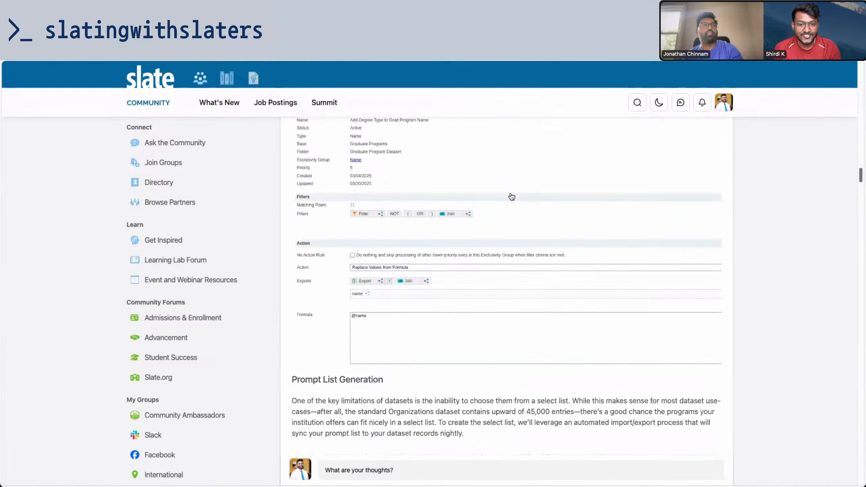
{"action": "scroll", "coordinate": [508, 197], "scroll_direction": "down", "scroll_amount": 20}
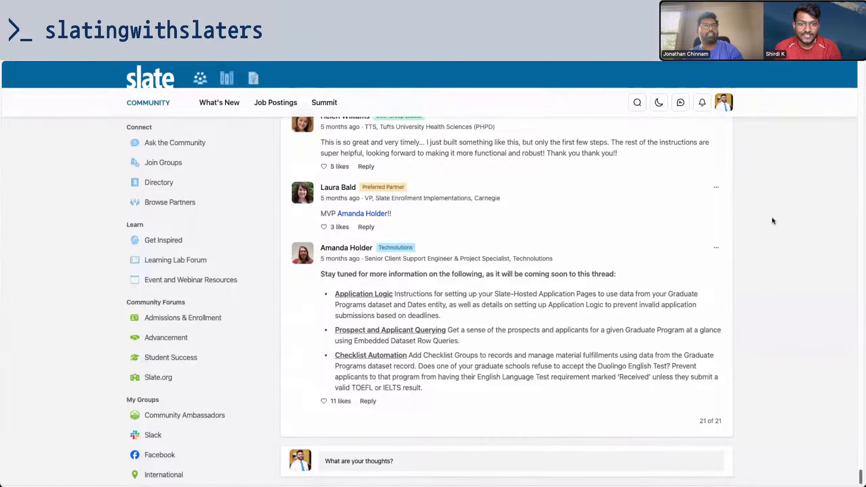
{"action": "key", "text": "super+f"}
{"action": "type", "text": "sy"}
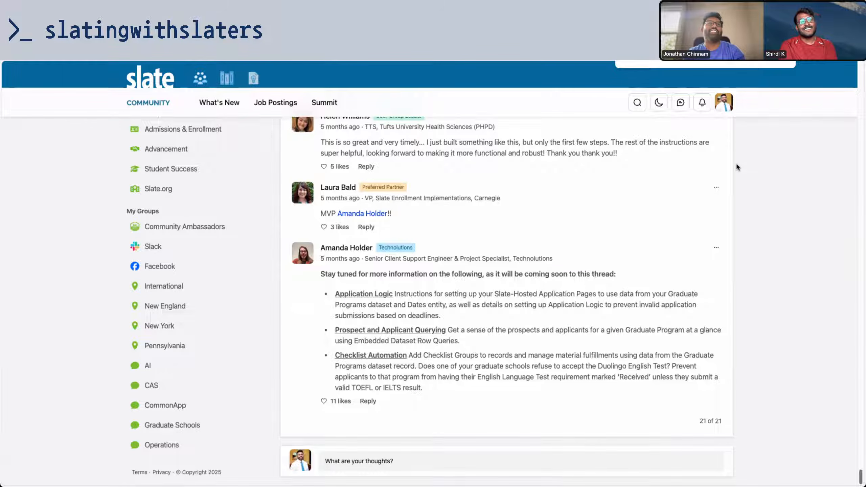
{"action": "key", "text": "ctrl+Tab"}
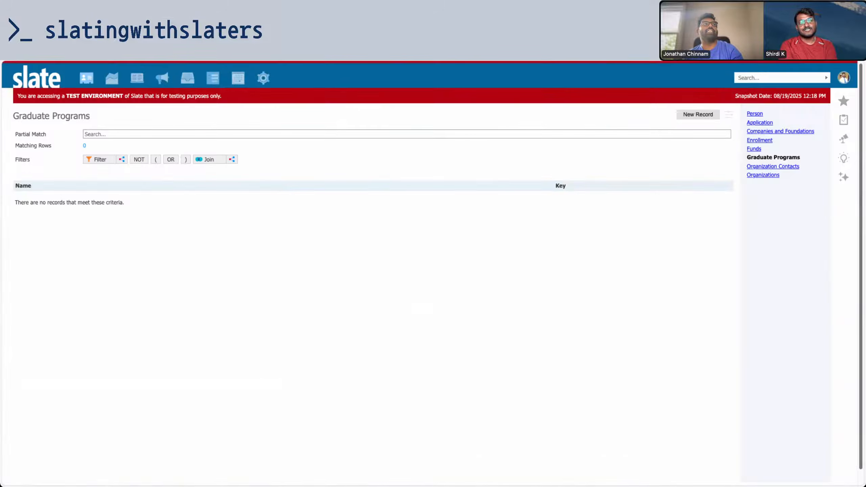
{"action": "key", "text": "ctrl+Tab"}
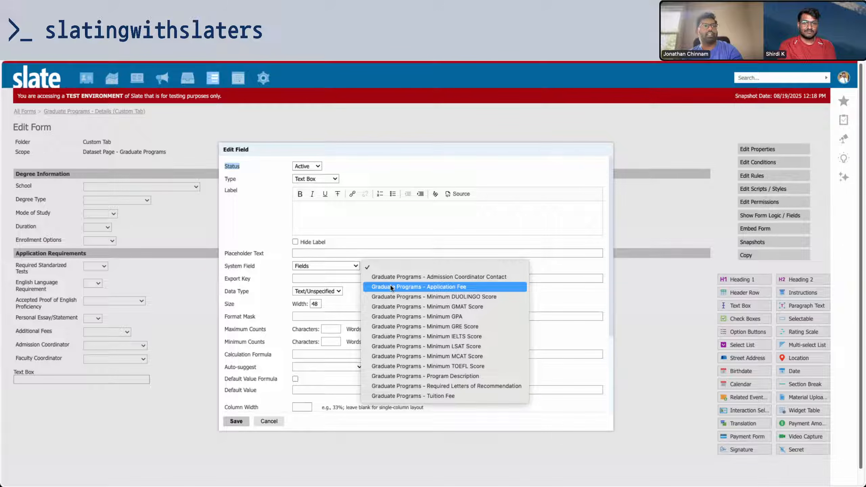
- Save the text box labelled Letters of Recommendation, with placeholder 1, 2, 3, linked to Graduate Programs - Required Letters of Recommendation
{"action": "left_click", "coordinate": [440, 387]}
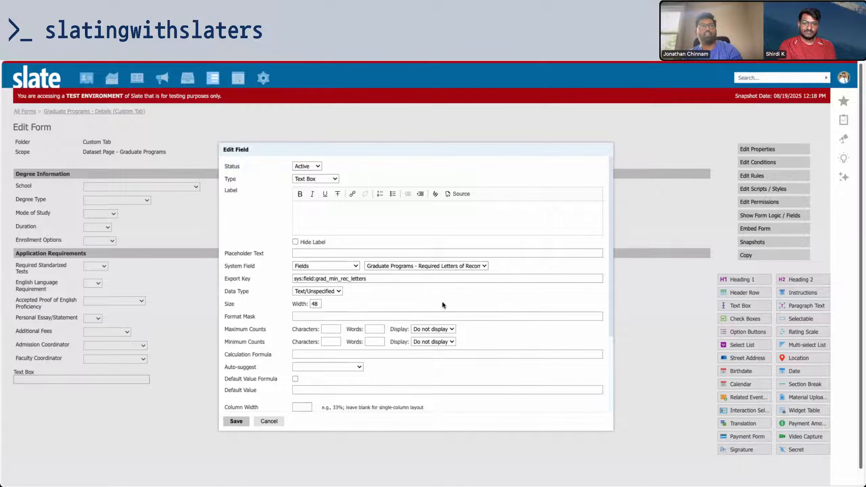
{"action": "type", "text": "Reco"}
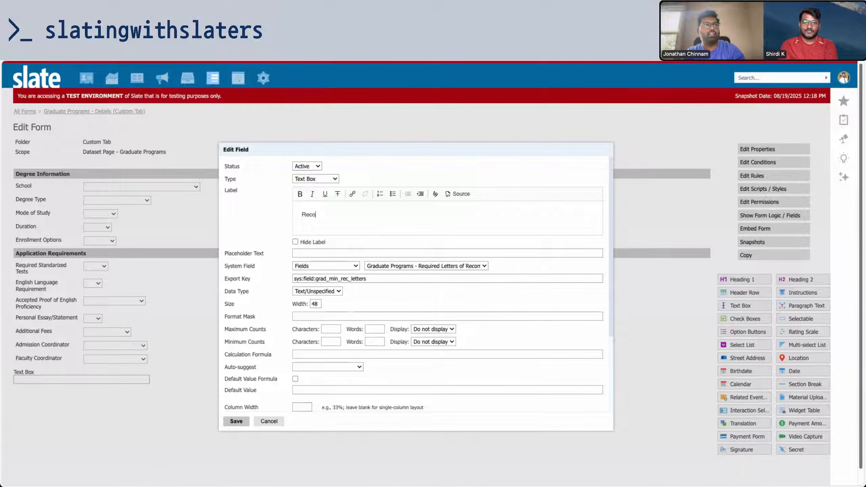
{"action": "type", "text": "mmendation"}
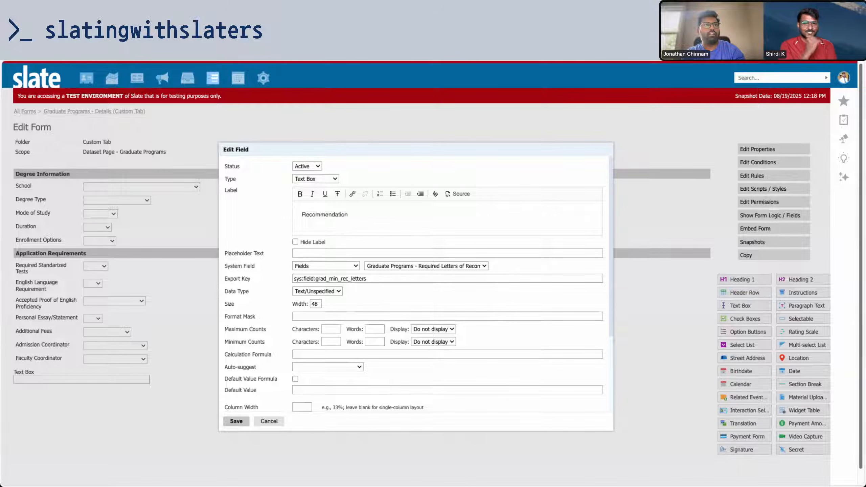
{"action": "left_click", "coordinate": [302, 214]}
{"action": "type", "text": "Letters of Re"}
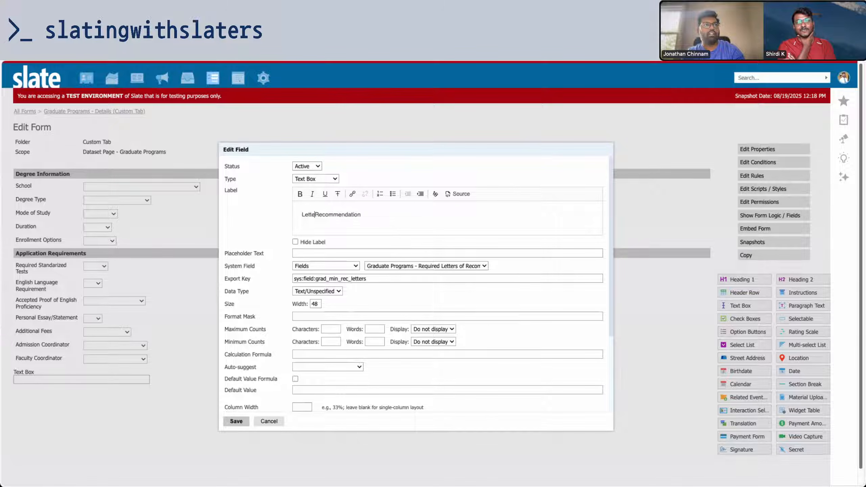
{"action": "key", "text": "BackSpace"}
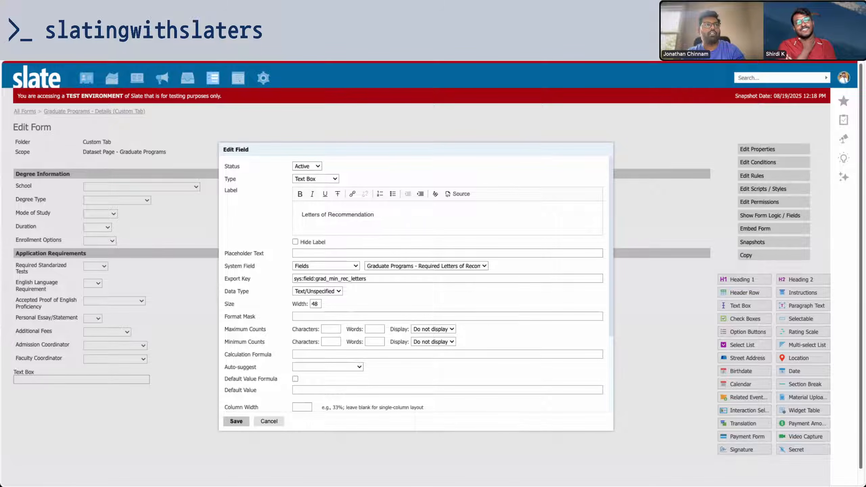
{"action": "left_click", "coordinate": [305, 250]}
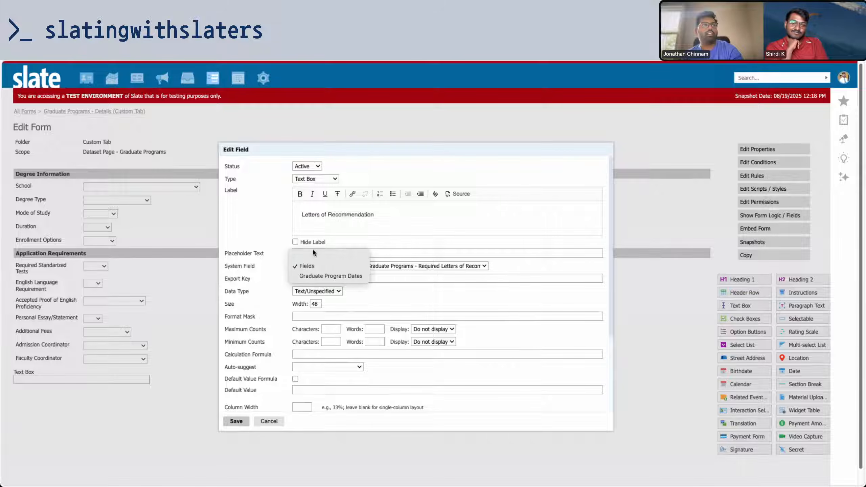
{"action": "type", "text": "1, 2, 3"}
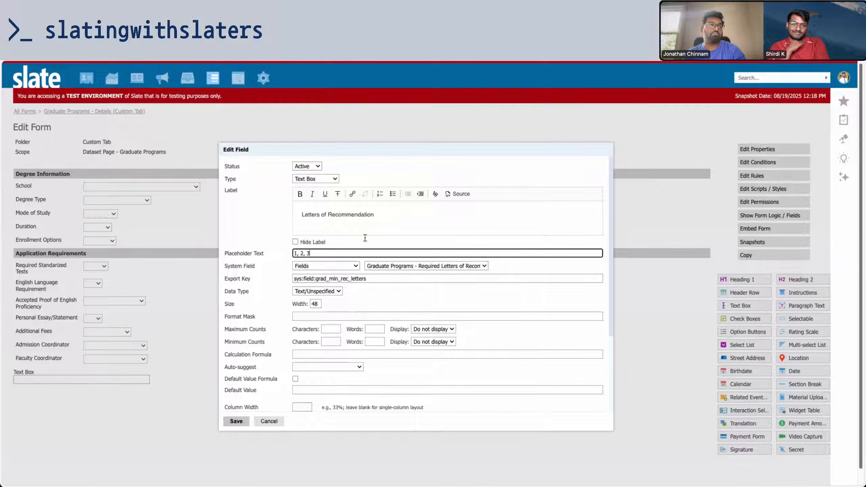
{"action": "left_click", "coordinate": [242, 422]}
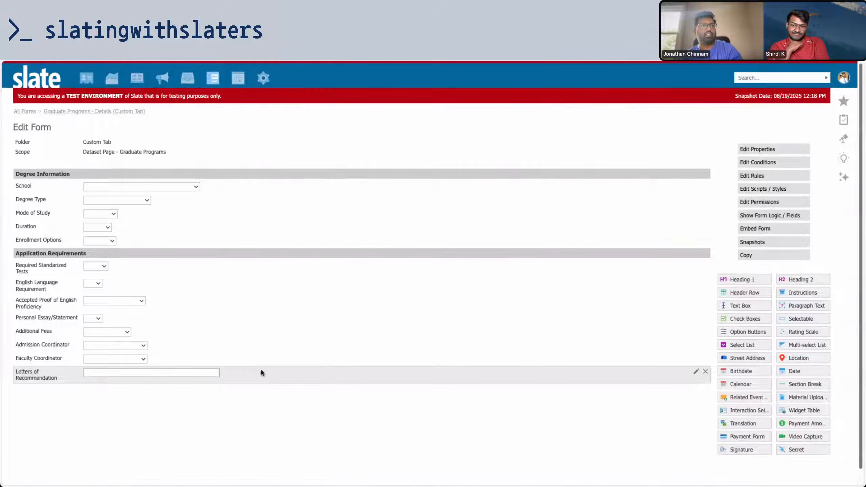
- In the Letters of Recommendation field, choose system field Graduate Programs - Program Description, type Paragraph Text and the label Program Description
{"action": "left_click", "coordinate": [260, 372]}
{"action": "left_click", "coordinate": [395, 268]}
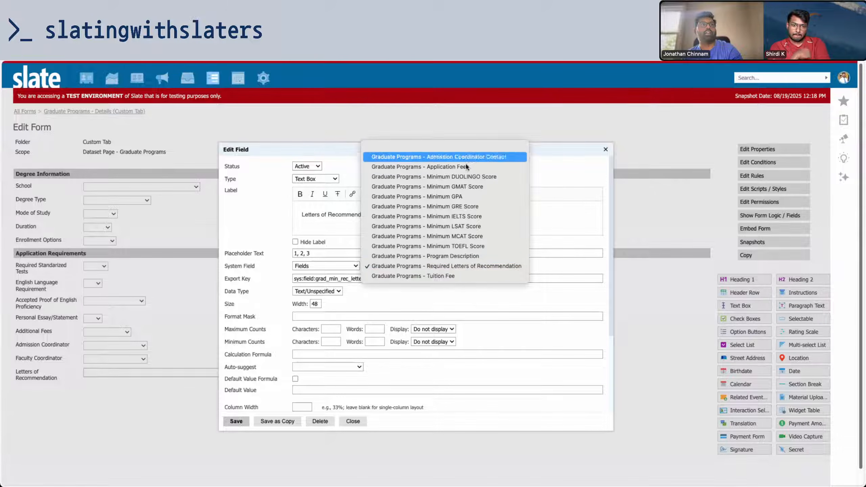
{"action": "left_click", "coordinate": [453, 256]}
{"action": "left_click", "coordinate": [322, 179]}
{"action": "left_click", "coordinate": [318, 187]}
{"action": "left_click_drag", "start_coordinate": [382, 217], "coordinate": [245, 215]}
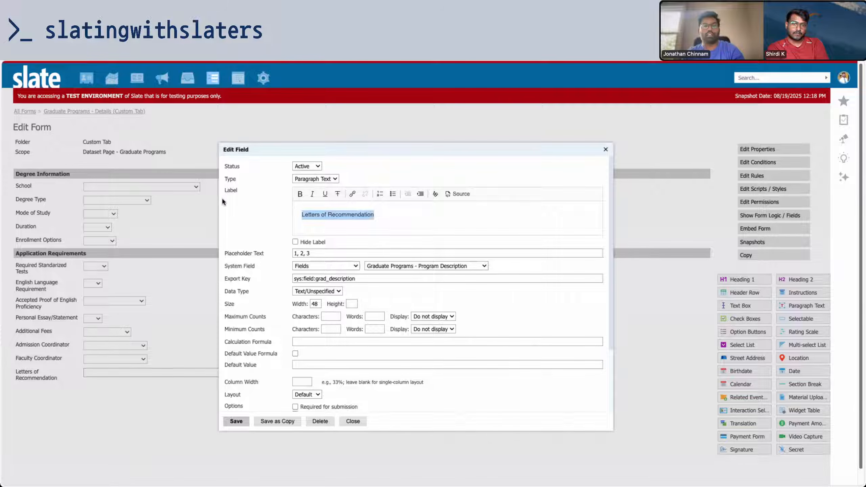
{"action": "type", "text": "Program Description"}
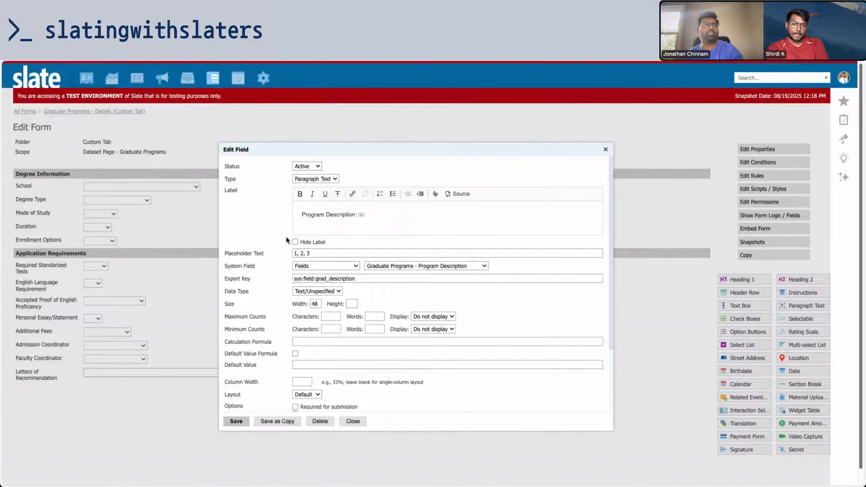
- Clear the placeholder text and save the Program Description paragraph field as a new copy
{"action": "scroll", "coordinate": [323, 221], "scroll_direction": "down", "scroll_amount": 3}
{"action": "scroll", "coordinate": [323, 221], "scroll_direction": "up", "scroll_amount": 3}
{"action": "left_click", "coordinate": [324, 253]}
{"action": "key", "text": "ctrl+a"}
{"action": "key", "text": "BackSpace"}
{"action": "left_click", "coordinate": [277, 421]}
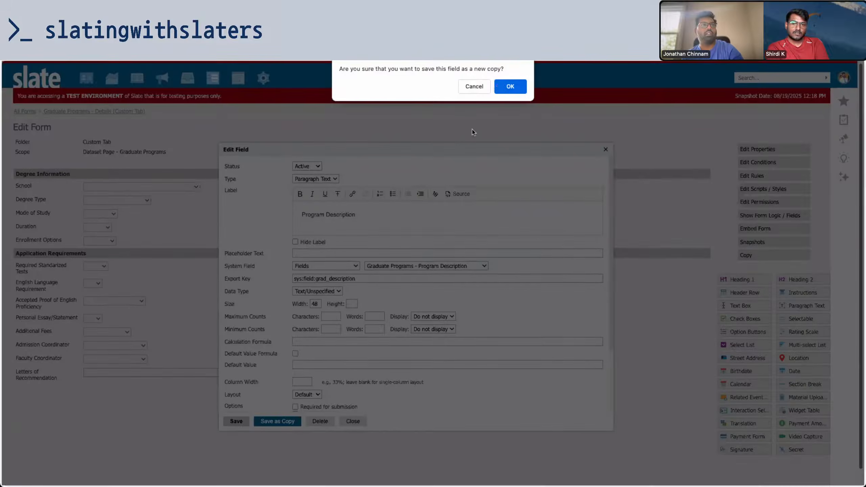
{"action": "left_click", "coordinate": [517, 87]}
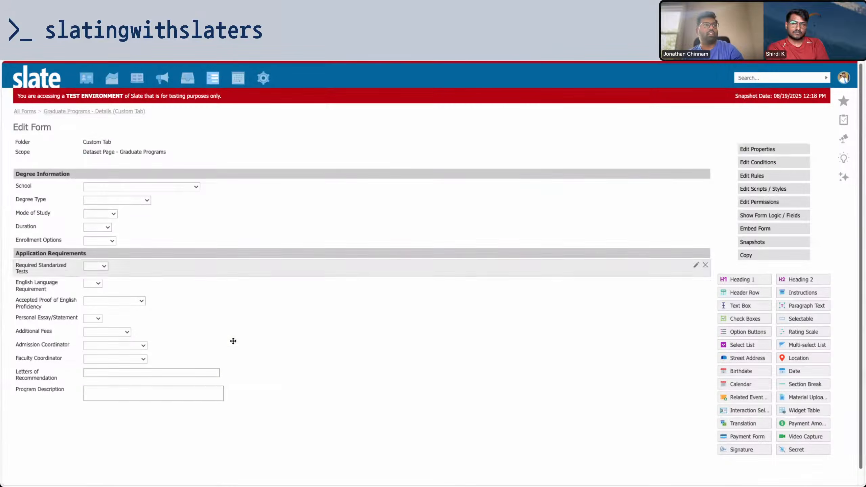
- Move the Program Description field below Enrollment Options in the Degree Information section and save it with a taller text box
{"action": "left_click_drag", "start_coordinate": [240, 389], "coordinate": [253, 255]}
{"action": "left_click", "coordinate": [275, 259]}
{"action": "scroll", "coordinate": [324, 292], "scroll_direction": "down", "scroll_amount": 1}
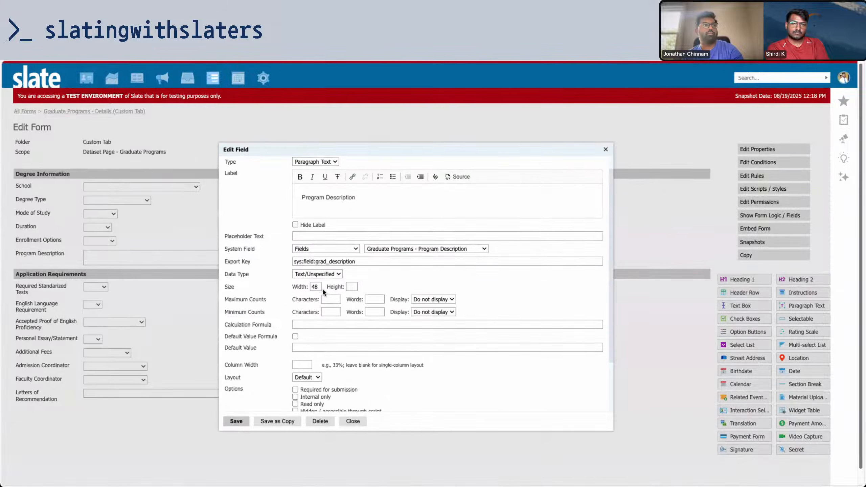
{"action": "left_click", "coordinate": [235, 421]}
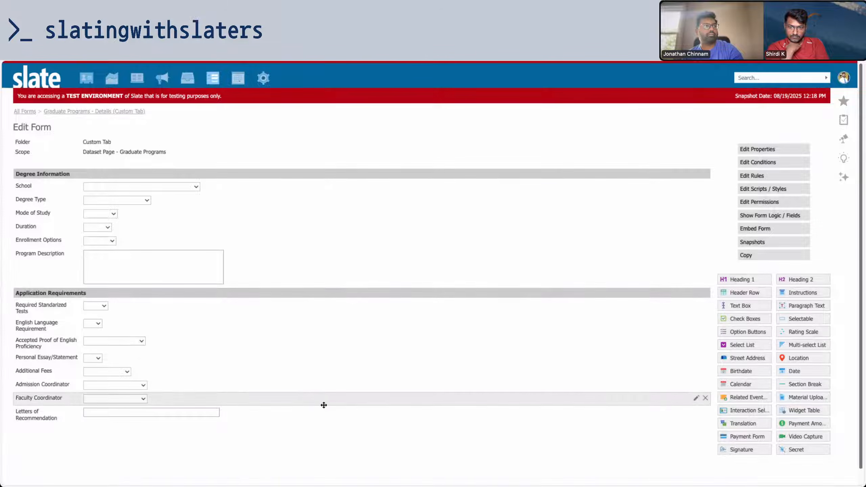
- Place Additional Fees and both coordinator fields below Letters of Recommendation, and add a header row labelled Fees and Other above them
{"action": "left_click_drag", "start_coordinate": [332, 374], "coordinate": [321, 423]}
{"action": "left_click_drag", "start_coordinate": [299, 371], "coordinate": [321, 412]}
{"action": "left_click_drag", "start_coordinate": [739, 293], "coordinate": [450, 394]}
{"action": "left_click", "coordinate": [354, 229]}
{"action": "type", "text": "Fees and Other In"}
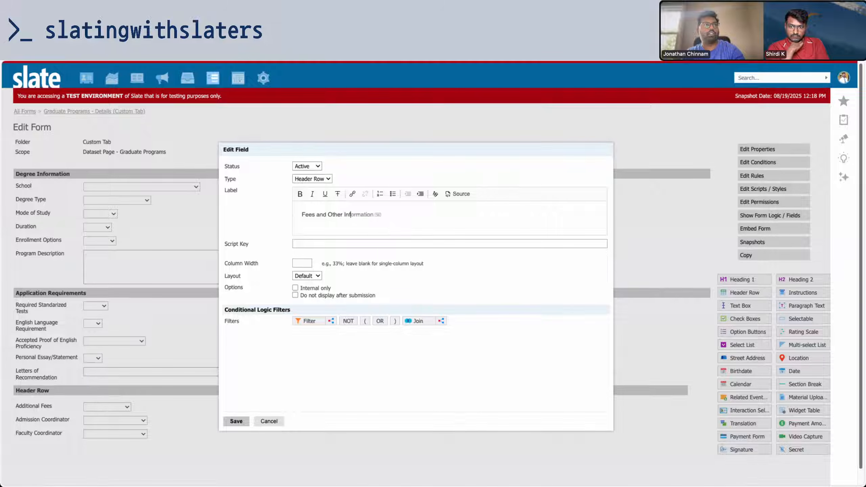
{"action": "left_click", "coordinate": [236, 421]}
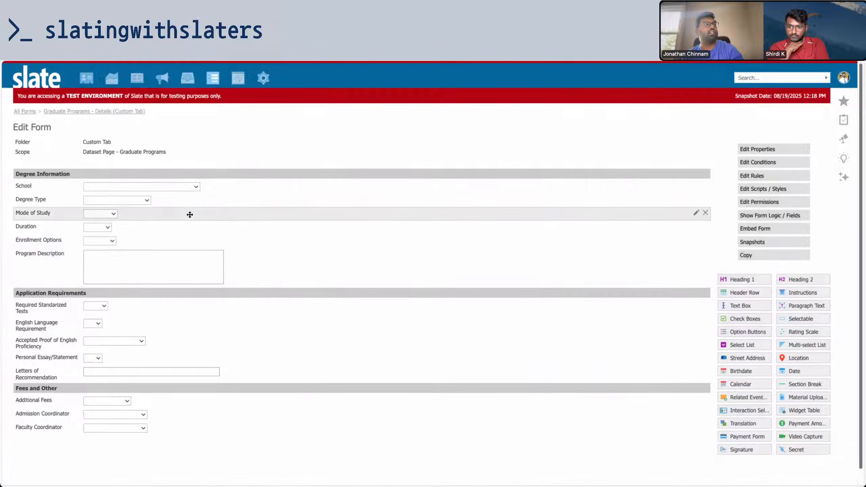
- Open the Forms list in a separate browser tab and start a new form with the page title Program Dates
{"action": "scroll", "coordinate": [191, 259], "scroll_direction": "down", "scroll_amount": 1}
{"action": "scroll", "coordinate": [217, 361], "scroll_direction": "up", "scroll_amount": 1}
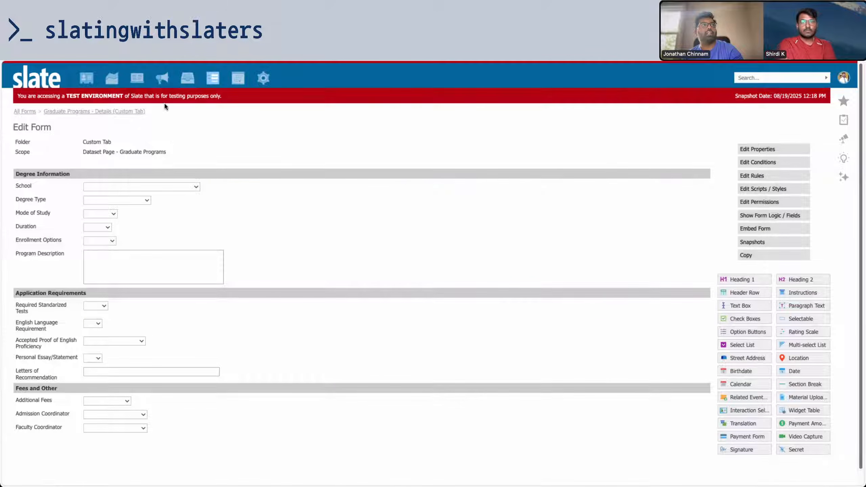
{"action": "mouse_move", "coordinate": [213, 78]}
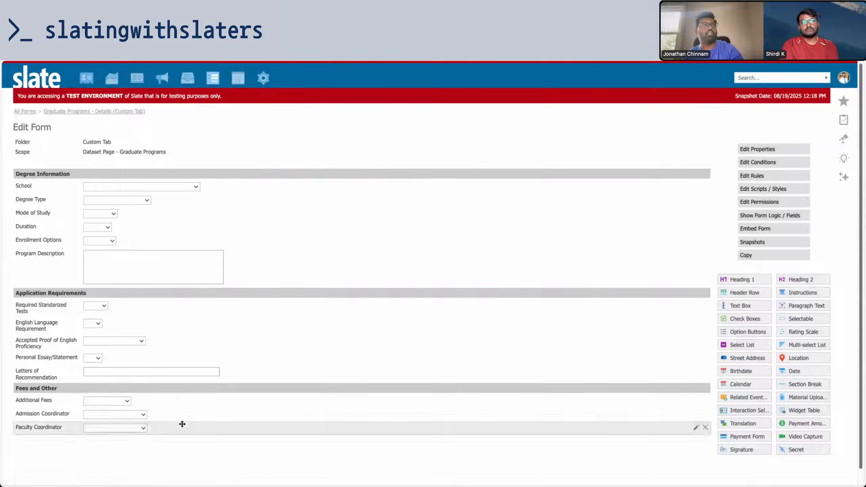
{"action": "right_click", "coordinate": [229, 112]}
{"action": "left_click", "coordinate": [271, 116]}
{"action": "left_click", "coordinate": [173, 27]}
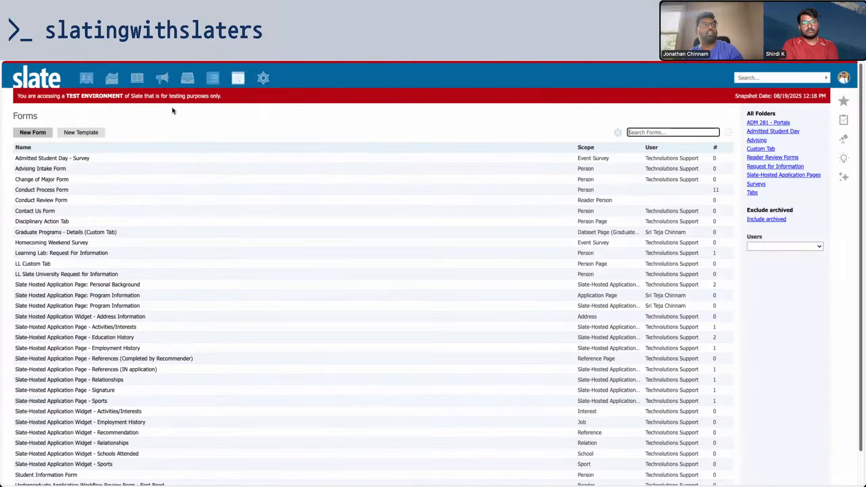
{"action": "left_click", "coordinate": [33, 136]}
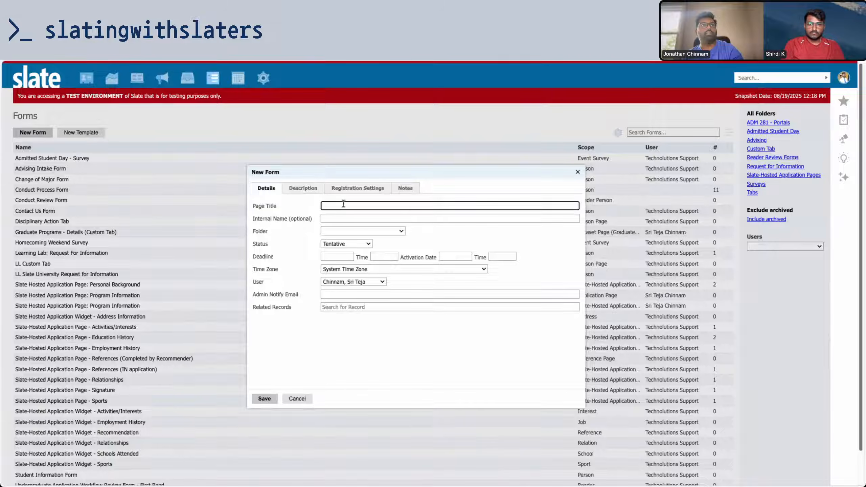
{"action": "type", "text": "Program Dates"}
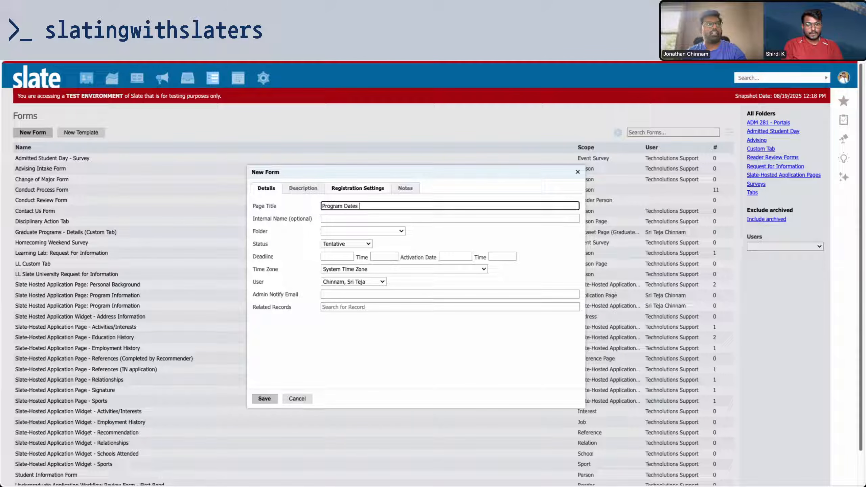
- Set the new form to Confirmed/Active in a new Widgets folder, give it the internal name Program Dates - Widget Form and save
{"action": "left_click", "coordinate": [379, 231]}
{"action": "left_click", "coordinate": [379, 232]}
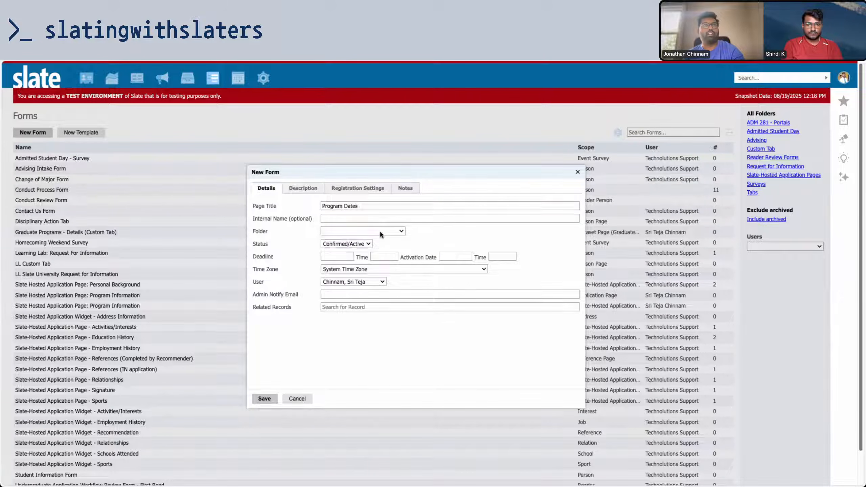
{"action": "left_click", "coordinate": [380, 231]}
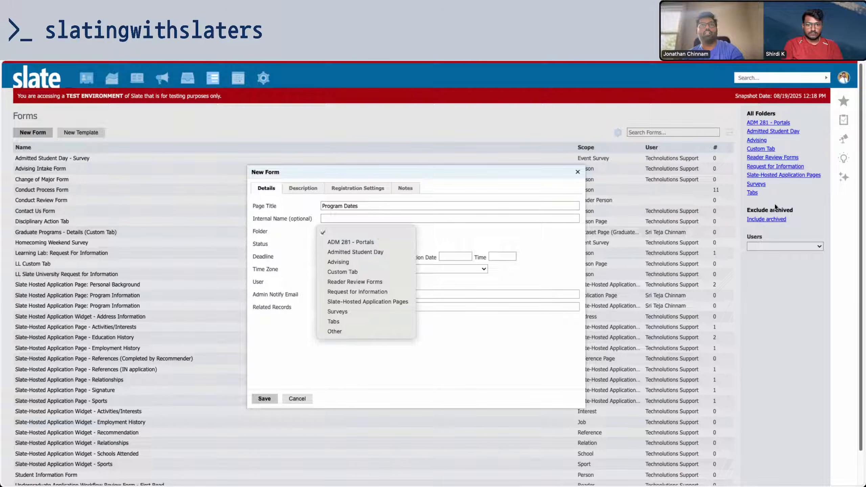
{"action": "left_click", "coordinate": [376, 332]}
{"action": "type", "text": "Widgets"}
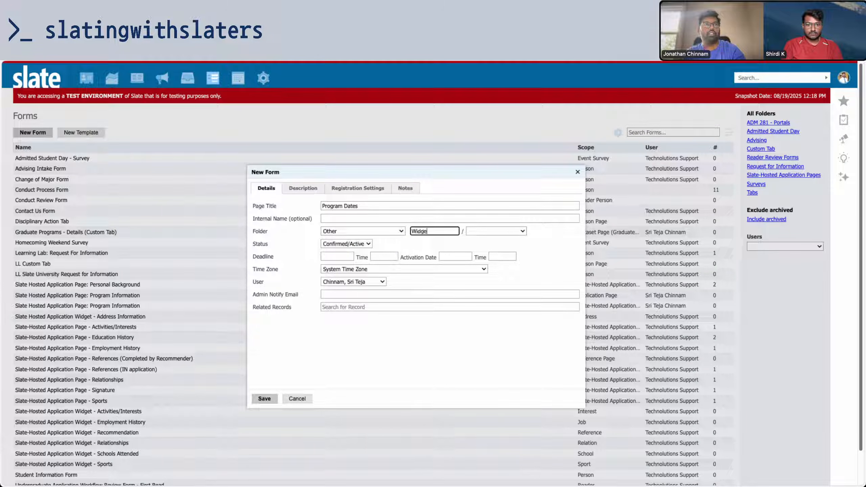
{"action": "left_click", "coordinate": [372, 219]}
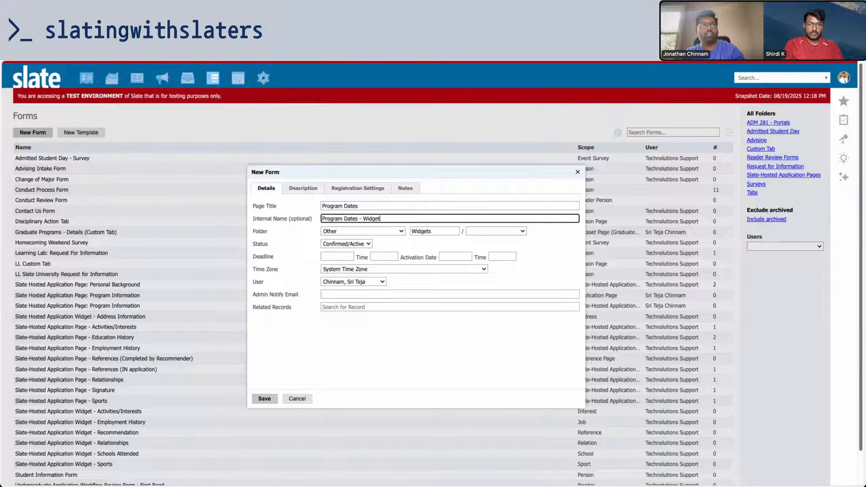
{"action": "left_click", "coordinate": [263, 398]}
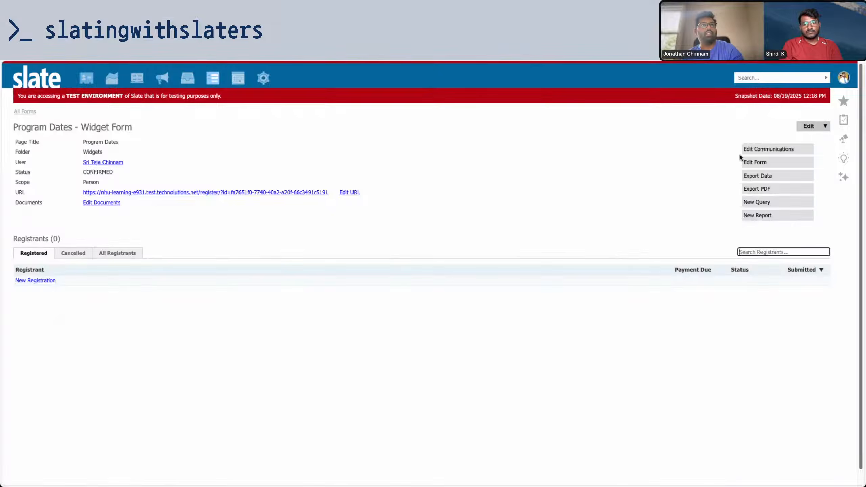
- In the Program Dates form's properties, set the scope to Entity Widget, the entity to Graduate Program Dates and the layout to Table
{"action": "left_click", "coordinate": [755, 162]}
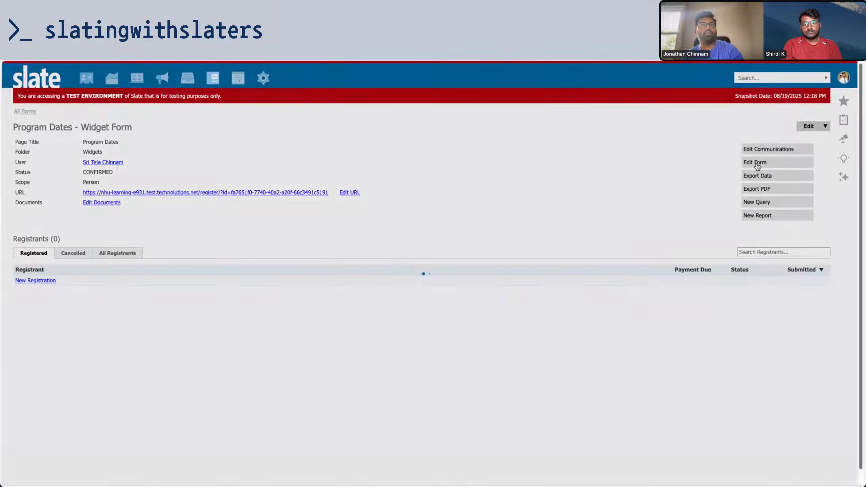
{"action": "left_click", "coordinate": [92, 112]}
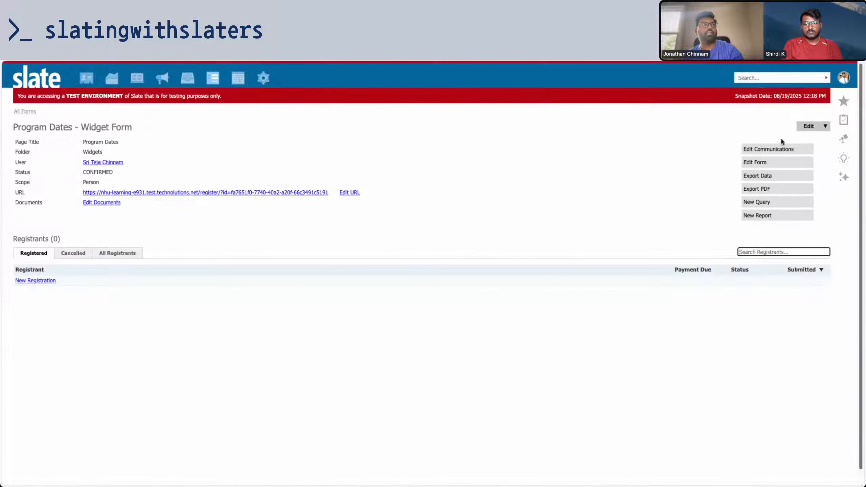
{"action": "left_click", "coordinate": [770, 163]}
{"action": "left_click", "coordinate": [779, 150]}
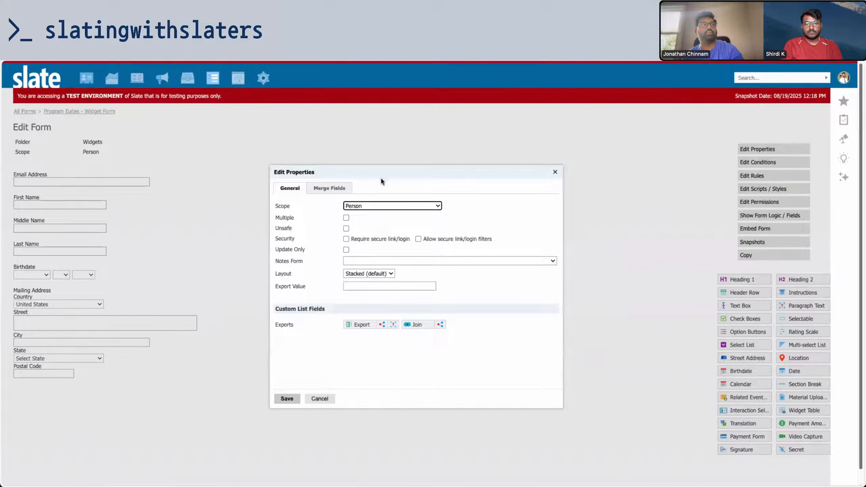
{"action": "left_click", "coordinate": [369, 206]}
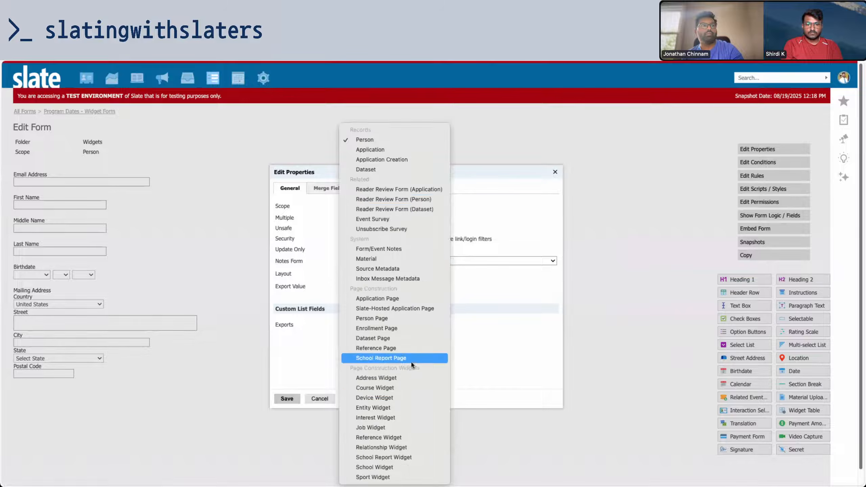
{"action": "left_click", "coordinate": [375, 408]}
{"action": "left_click", "coordinate": [375, 219]}
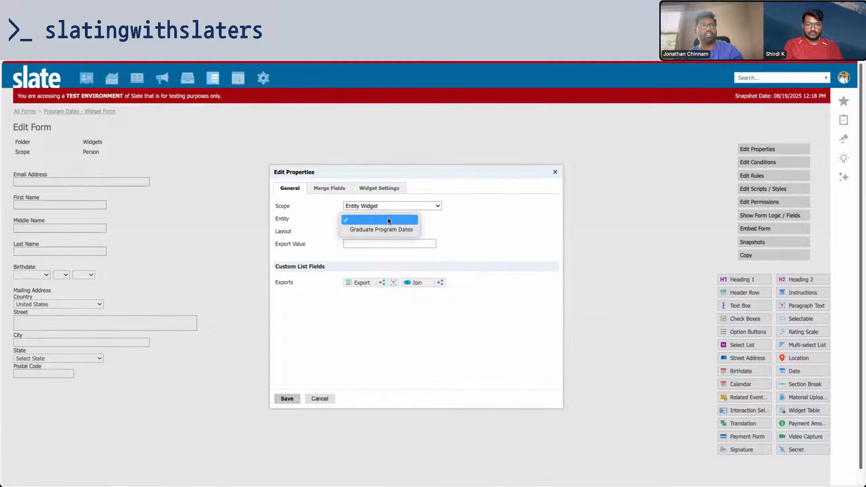
{"action": "left_click", "coordinate": [376, 229]}
{"action": "left_click", "coordinate": [342, 232]}
{"action": "left_click", "coordinate": [369, 242]}
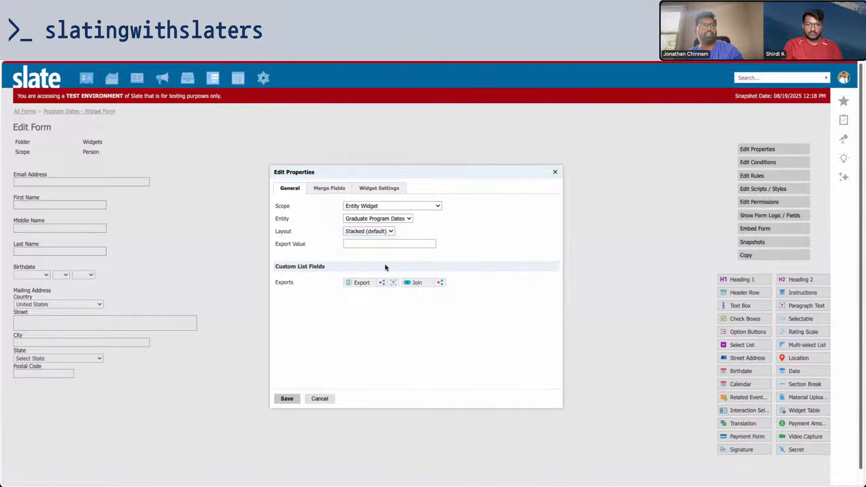
- Check the merge field and widget size settings, leaving them unchanged, and save the form properties
{"action": "left_click", "coordinate": [329, 188]}
{"action": "left_click", "coordinate": [382, 188]}
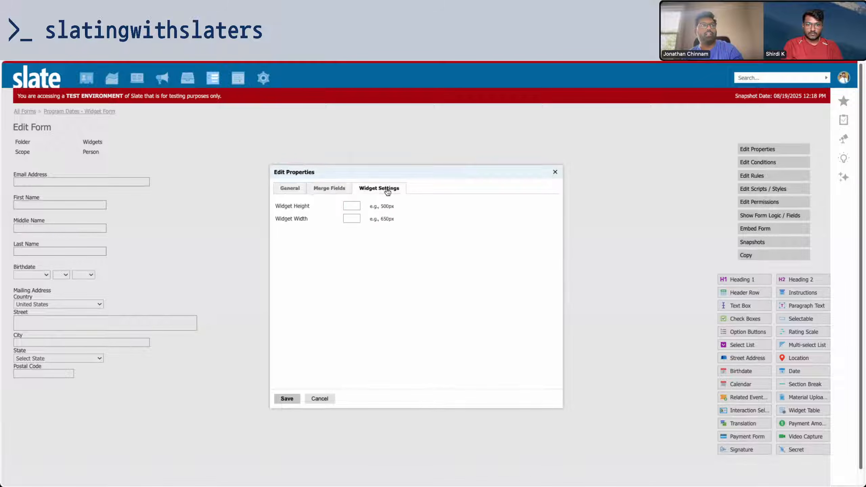
{"action": "left_click", "coordinate": [290, 188]}
{"action": "left_click", "coordinate": [287, 398]}
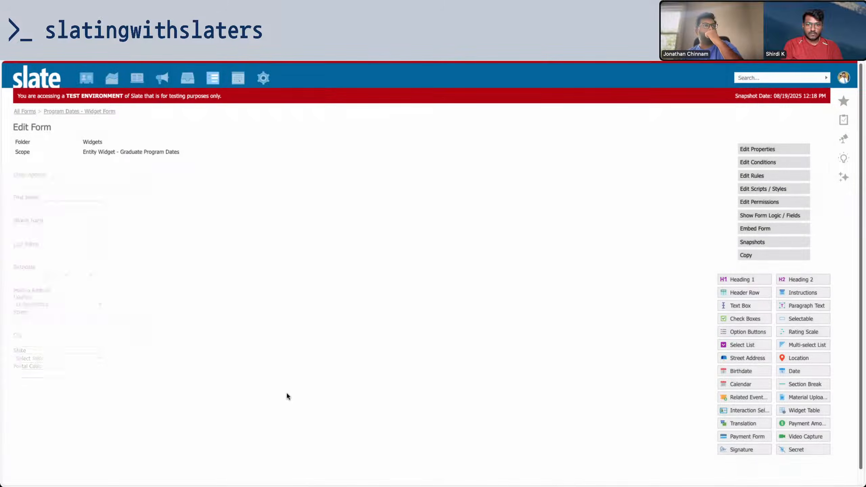
- Delete all the default fields from Email Address through Mailing Address in the Program Dates widget form
{"action": "left_click_drag", "start_coordinate": [295, 178], "coordinate": [283, 238]}
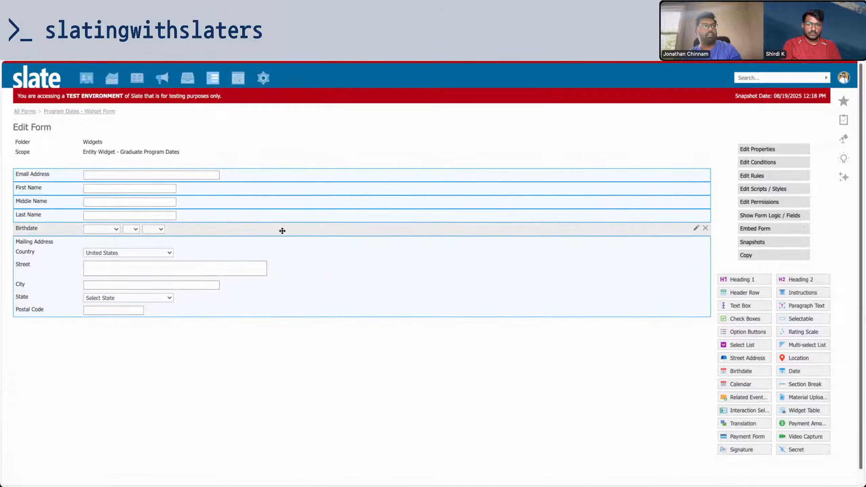
{"action": "left_click", "coordinate": [704, 231]}
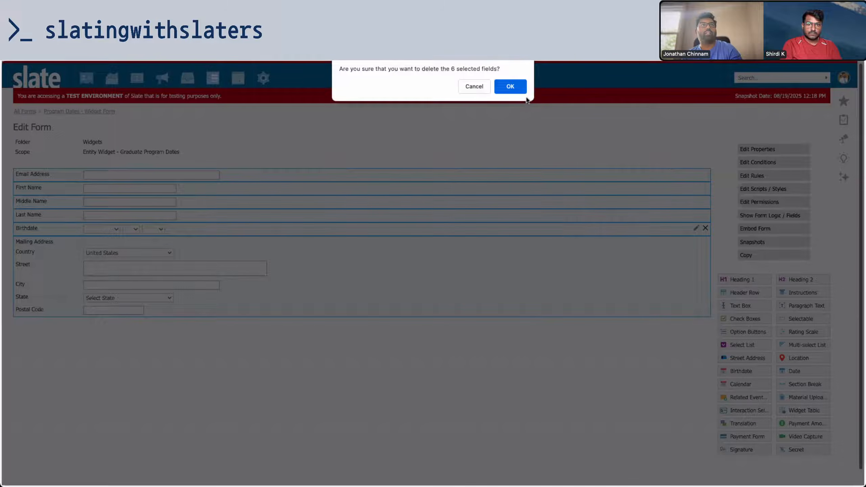
{"action": "left_click", "coordinate": [510, 85]}
- Add the App Term, App Open Date and App Deadline exports to the custom list fields in the form properties
{"action": "left_click", "coordinate": [764, 151]}
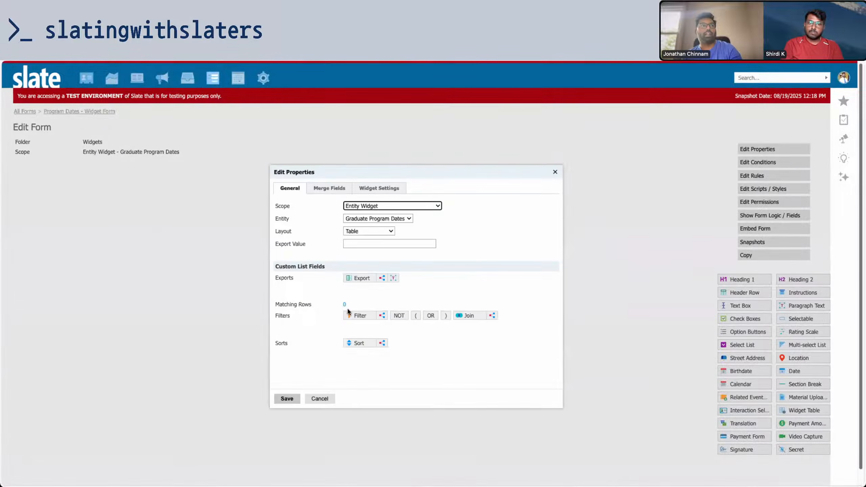
{"action": "left_click", "coordinate": [355, 278]}
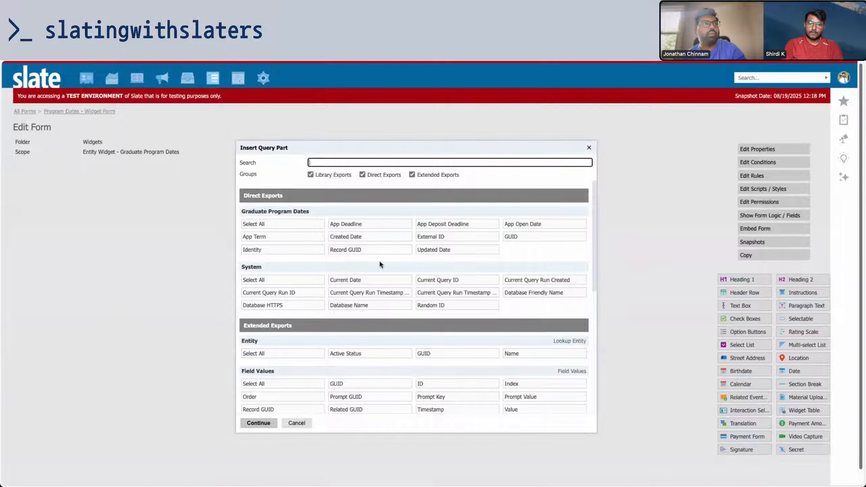
{"action": "left_click", "coordinate": [287, 239]}
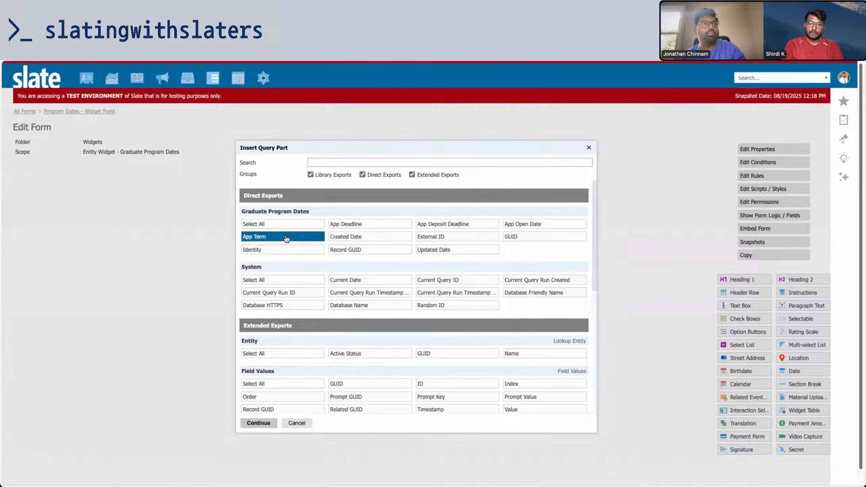
{"action": "left_click", "coordinate": [541, 227]}
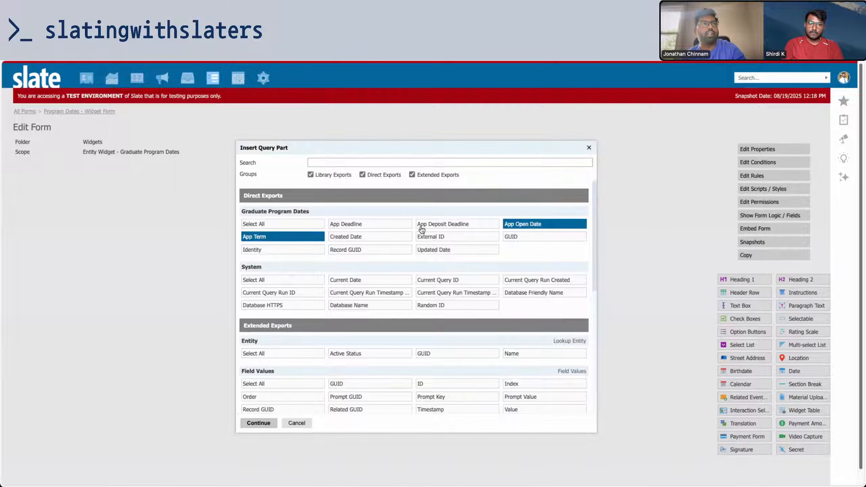
{"action": "left_click", "coordinate": [388, 224]}
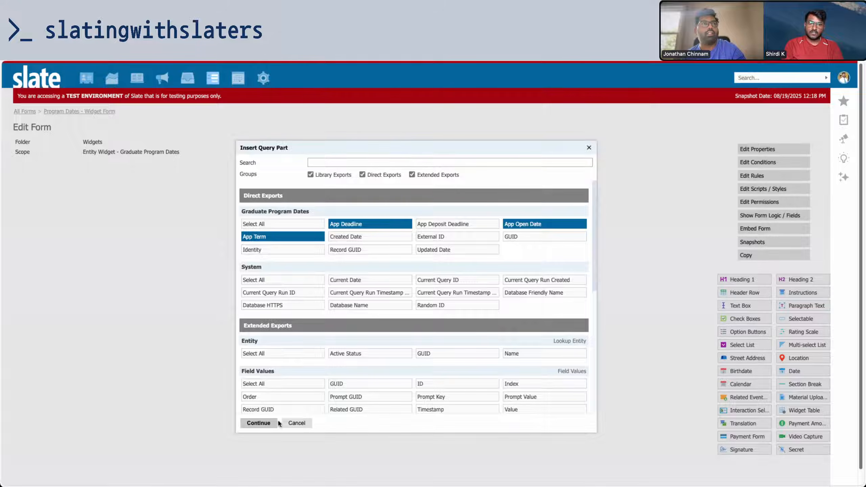
{"action": "left_click", "coordinate": [258, 423]}
- Rename the Graduate Program Dates App Term export to Term and save it
{"action": "left_click", "coordinate": [421, 294]}
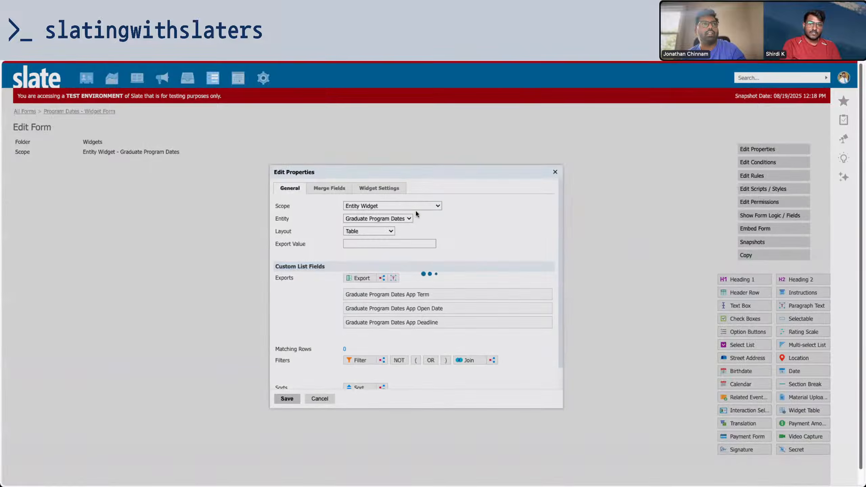
{"action": "left_click_drag", "start_coordinate": [428, 188], "coordinate": [314, 193]}
{"action": "key", "text": "BackSpace"}
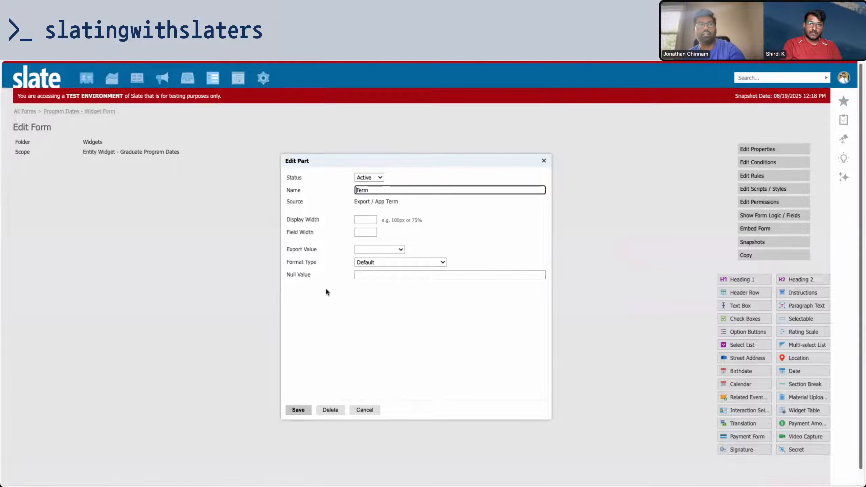
{"action": "left_click", "coordinate": [298, 409]}
- Rename the App Open Date export to Open Date, format it as Date with the mask yyyy-mm-dd, and save it
{"action": "left_click", "coordinate": [375, 308]}
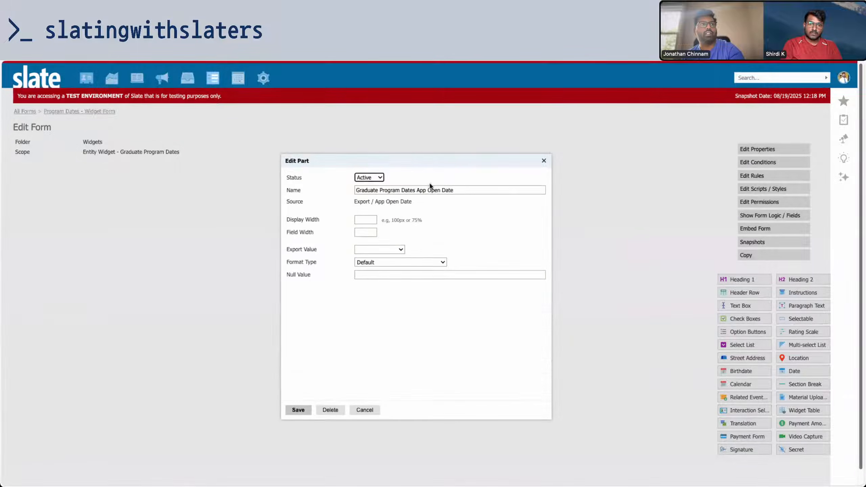
{"action": "left_click_drag", "start_coordinate": [425, 189], "coordinate": [324, 189]}
{"action": "key", "text": "BackSpace"}
{"action": "left_click", "coordinate": [362, 262]}
{"action": "left_click", "coordinate": [380, 283]}
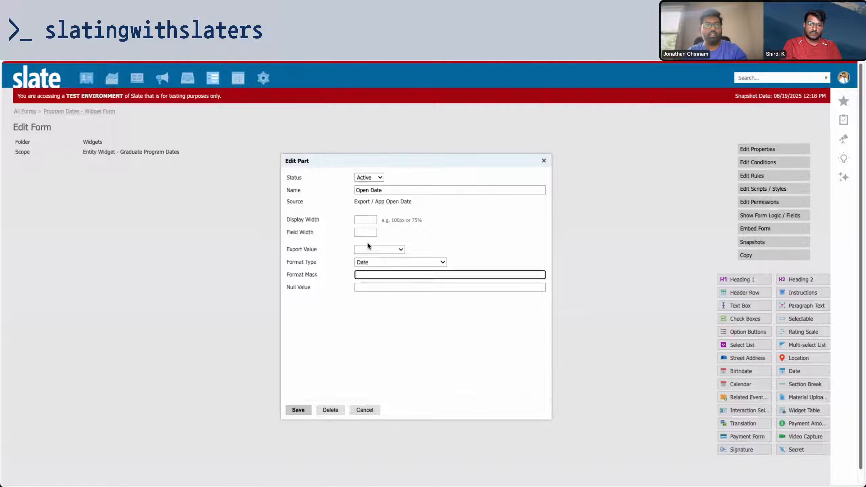
{"action": "type", "text": "M"}
{"action": "key", "text": "BackSpace"}
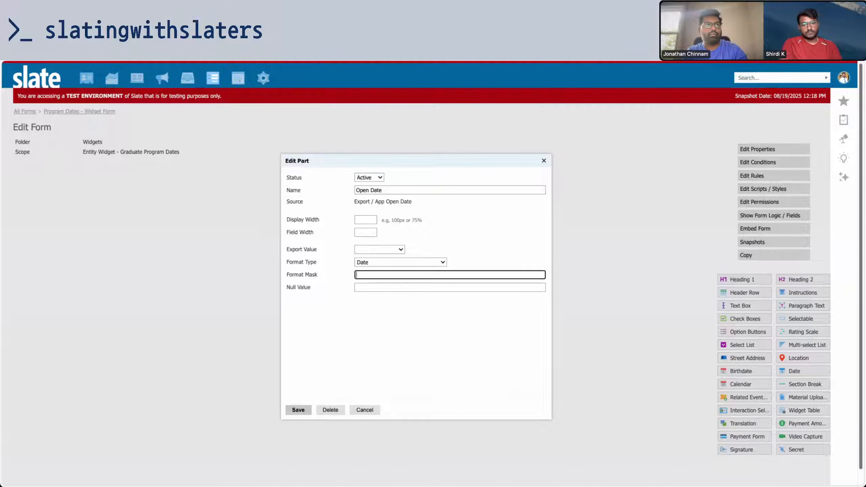
{"action": "type", "text": "Y"}
{"action": "key", "text": "BackSpace"}
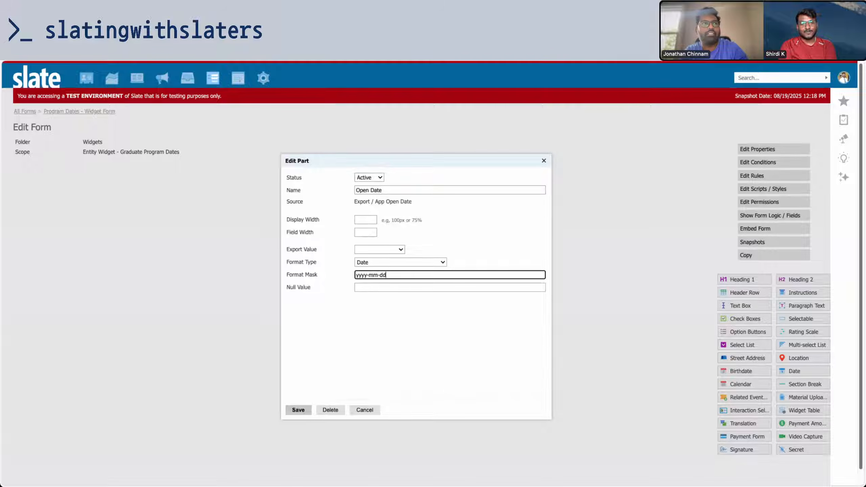
{"action": "left_click", "coordinate": [300, 413]}
- Correct the month part of the Open Date export's format mask and save the export
{"action": "triple_click", "coordinate": [379, 275]}
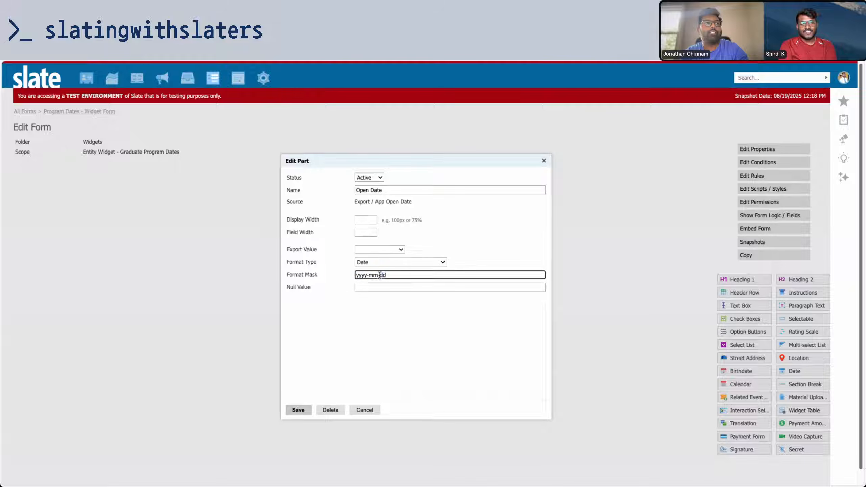
{"action": "left_click", "coordinate": [302, 412]}
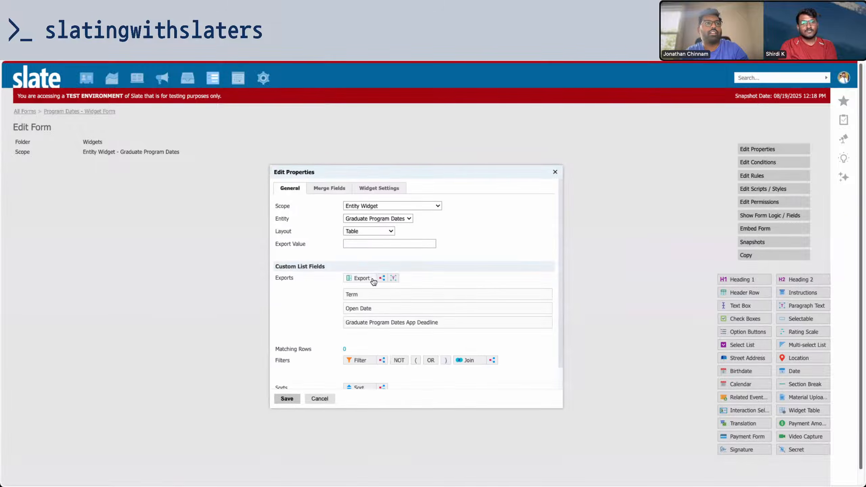
{"action": "left_click", "coordinate": [377, 307]}
{"action": "double_click", "coordinate": [375, 275]}
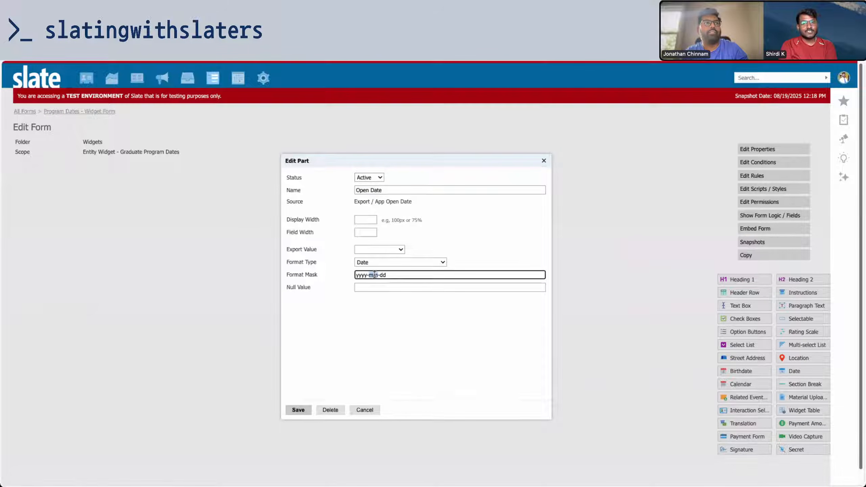
{"action": "left_click", "coordinate": [296, 410]}
- Rename the App Deadline export to Deadline, format it as Date with the mask yyyy-MM-dd, and save the form properties
{"action": "left_click", "coordinate": [396, 321]}
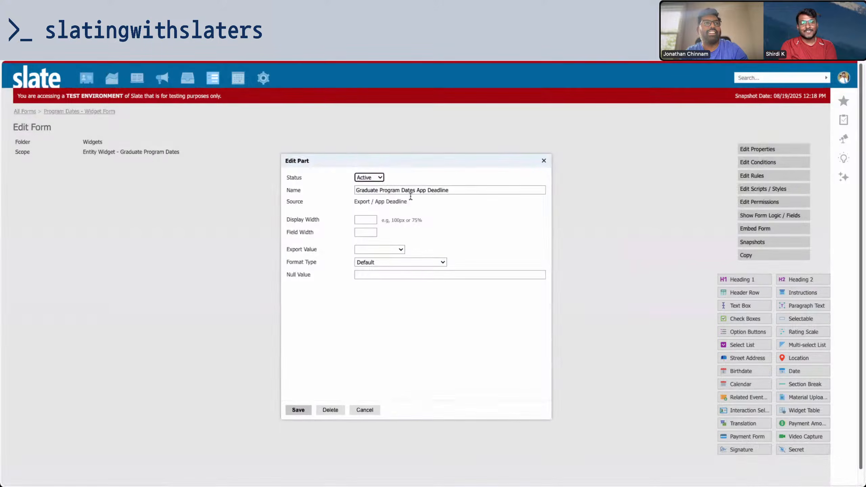
{"action": "left_click_drag", "start_coordinate": [429, 188], "coordinate": [337, 191]}
{"action": "key", "text": "BackSpace"}
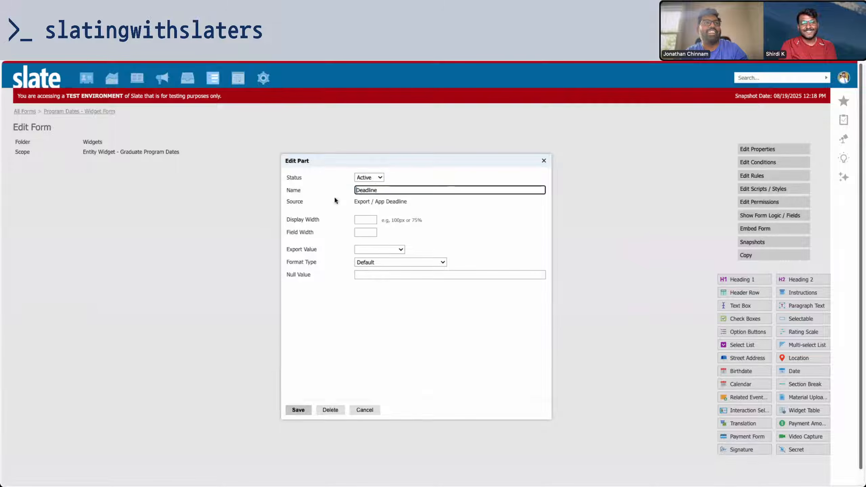
{"action": "left_click", "coordinate": [378, 262]}
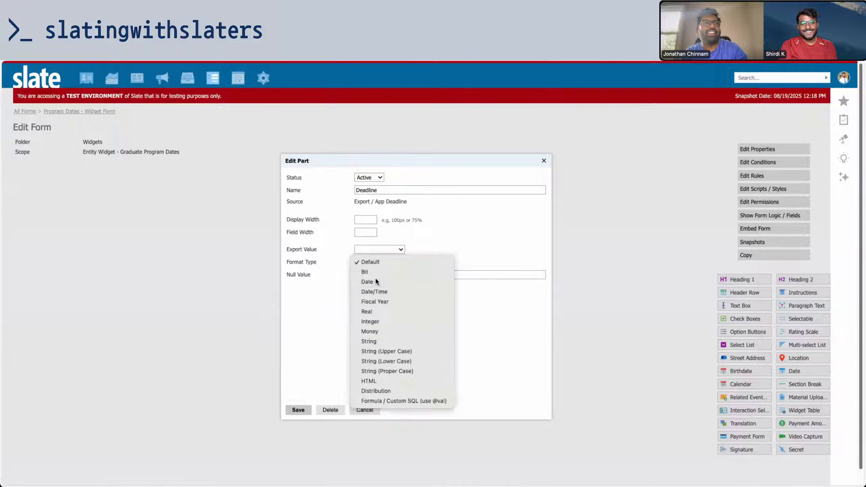
{"action": "left_click", "coordinate": [375, 281]}
{"action": "left_click", "coordinate": [377, 274]}
{"action": "type", "text": "yyyy-mm-dd"}
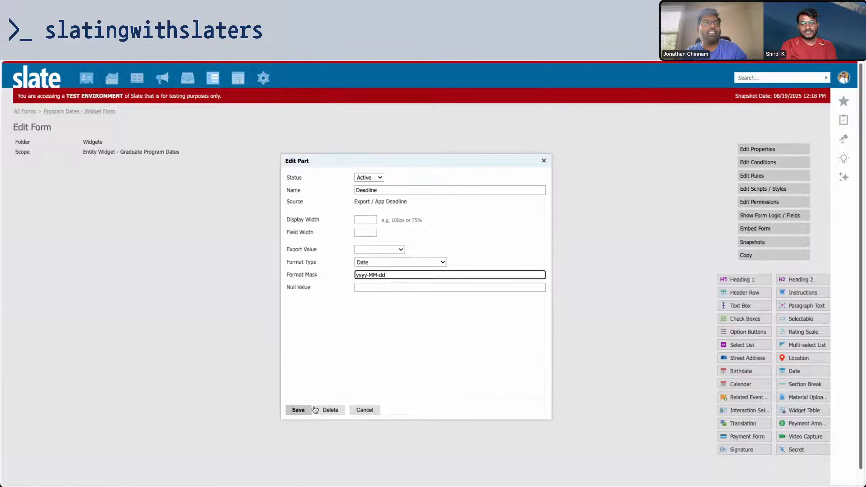
{"action": "left_click", "coordinate": [299, 410]}
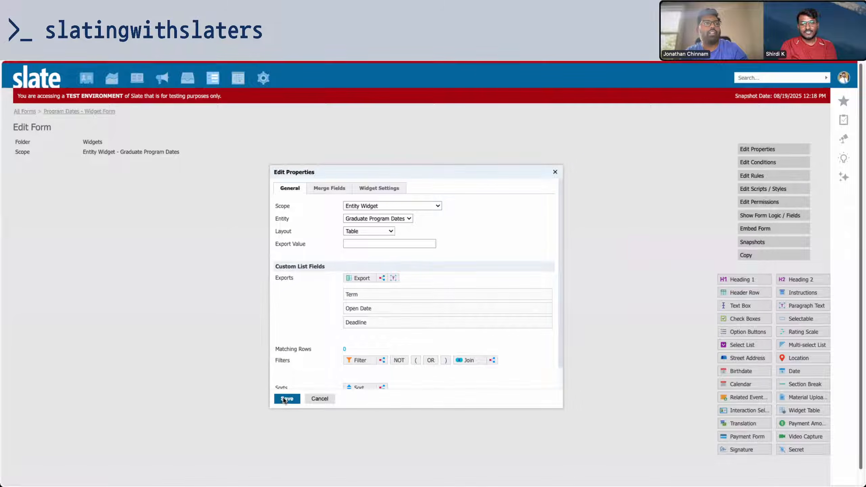
{"action": "left_click", "coordinate": [286, 398]}
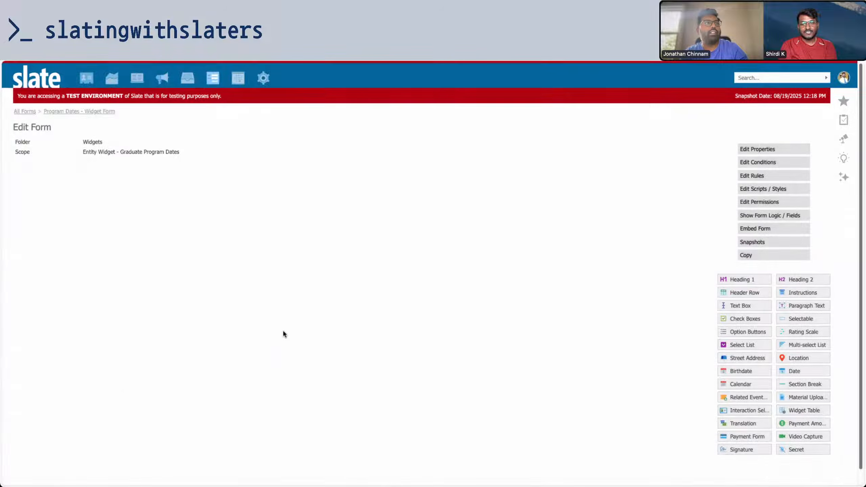
- Add a select list field labelled Term, mapped to the Graduate Program Dates system field App Term, and save it
{"action": "left_click", "coordinate": [738, 346]}
{"action": "left_click", "coordinate": [346, 277]}
{"action": "left_click", "coordinate": [389, 267]}
{"action": "left_click", "coordinate": [392, 277]}
{"action": "left_click", "coordinate": [367, 230]}
{"action": "type", "text": "Term"}
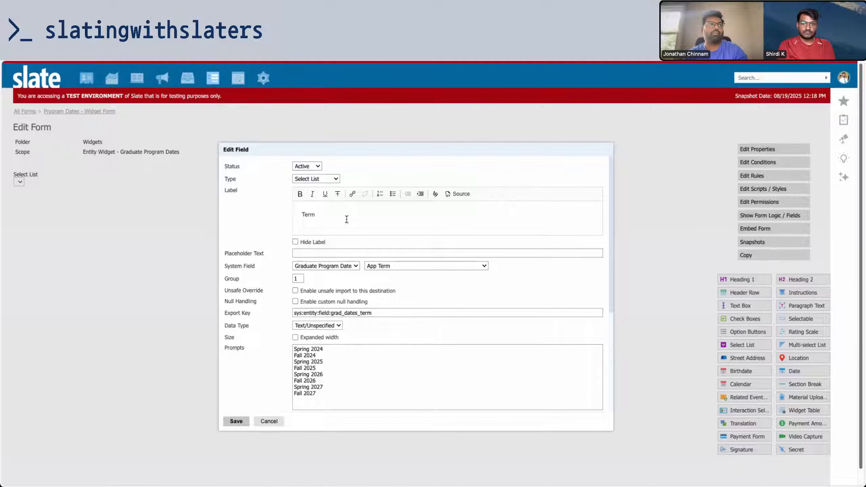
{"action": "left_click", "coordinate": [236, 421]}
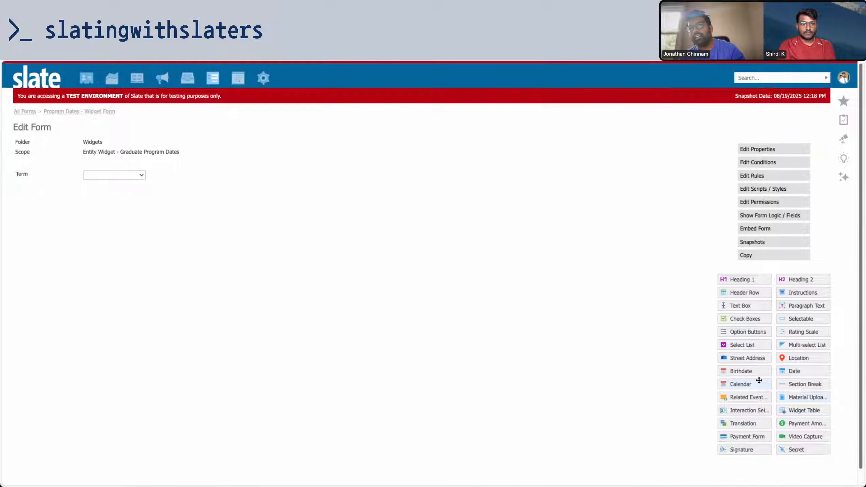
- Add a date field labelled Open Date, mapped to the Graduate Program Dates system field App Open Date, and save it
{"action": "left_click", "coordinate": [791, 371]}
{"action": "left_click_drag", "start_coordinate": [382, 151], "coordinate": [304, 120]}
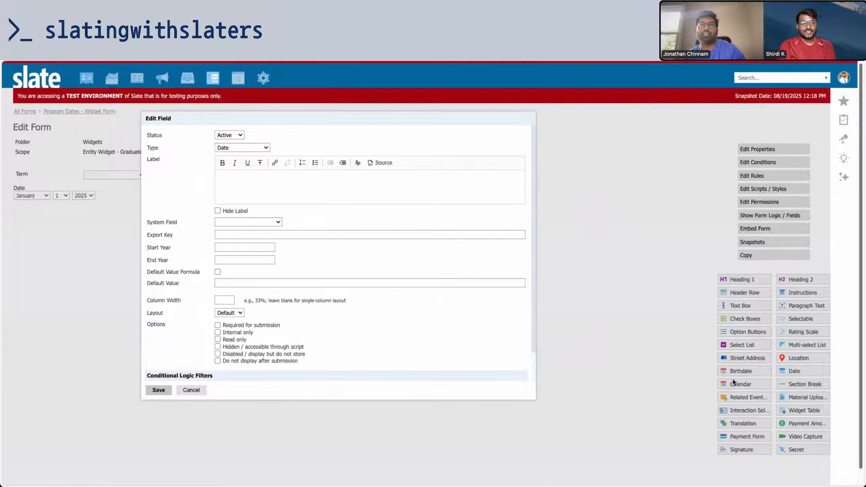
{"action": "left_click", "coordinate": [280, 187]}
{"action": "type", "text": "w"}
{"action": "key", "text": "BackSpace"}
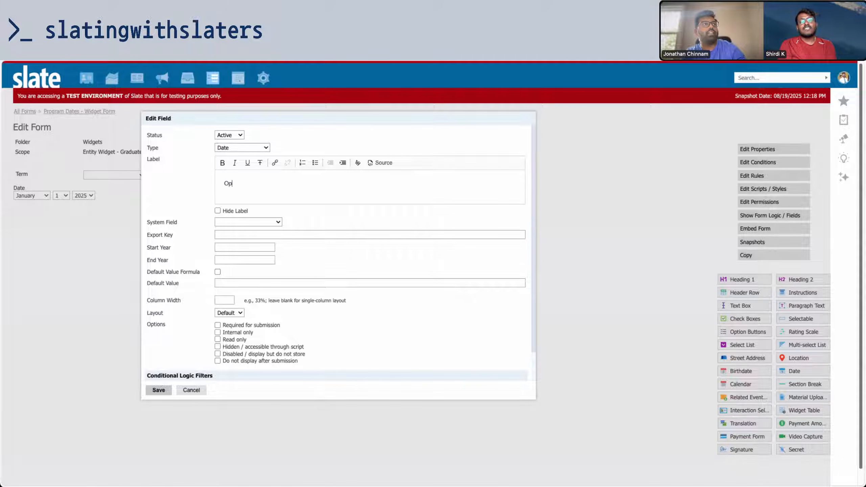
{"action": "left_click", "coordinate": [269, 221]}
{"action": "left_click", "coordinate": [269, 230]}
{"action": "left_click", "coordinate": [305, 221]}
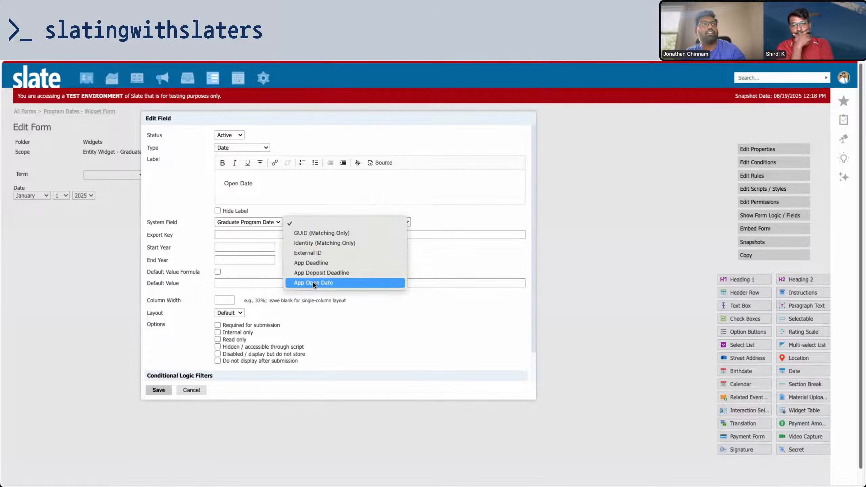
{"action": "left_click", "coordinate": [328, 282]}
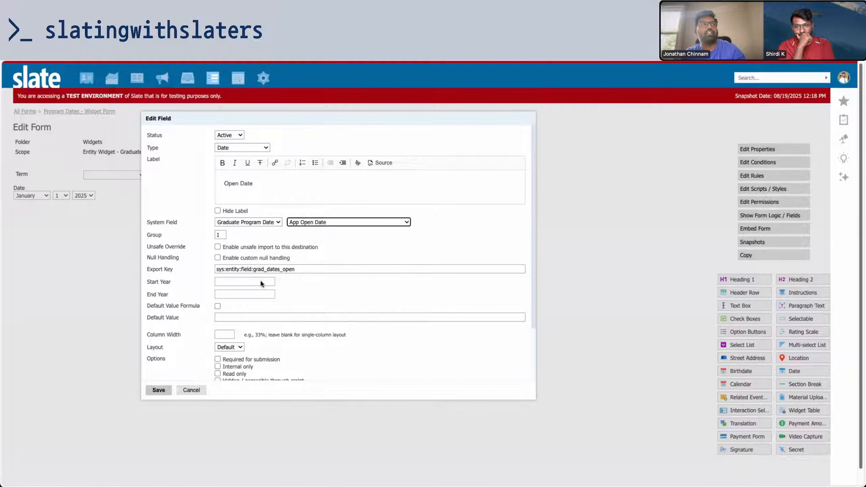
{"action": "scroll", "coordinate": [260, 279], "scroll_direction": "down", "scroll_amount": 3}
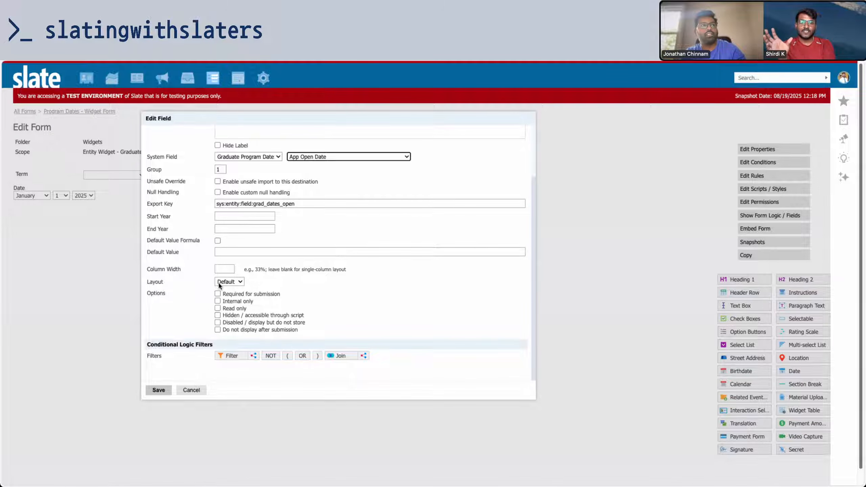
{"action": "left_click", "coordinate": [159, 390]}
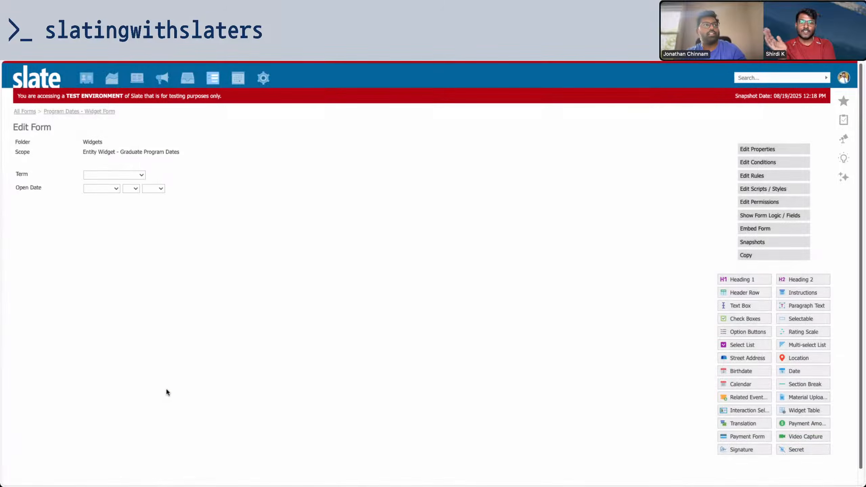
- Save a copy of the Open Date field labelled Deposit Deadline and mapped to the App Deposit Deadline system field
{"action": "left_click", "coordinate": [208, 192]}
{"action": "left_click", "coordinate": [386, 256]}
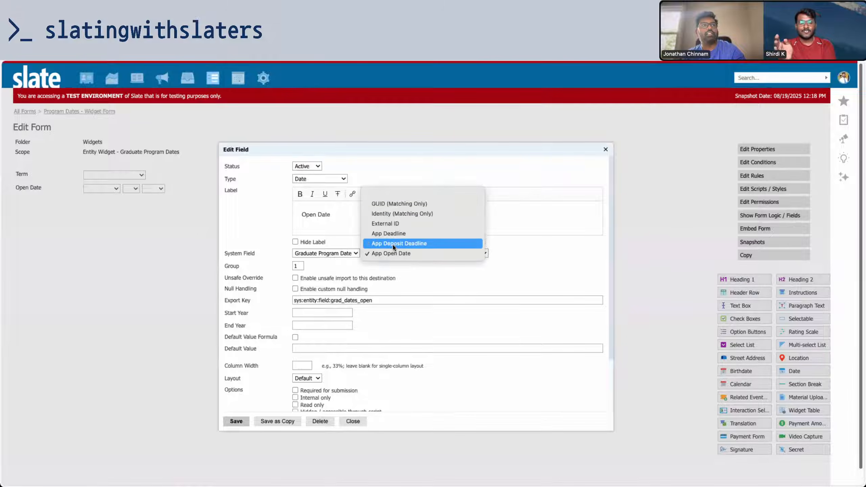
{"action": "left_click", "coordinate": [381, 243]}
{"action": "left_click_drag", "start_coordinate": [354, 217], "coordinate": [266, 213]}
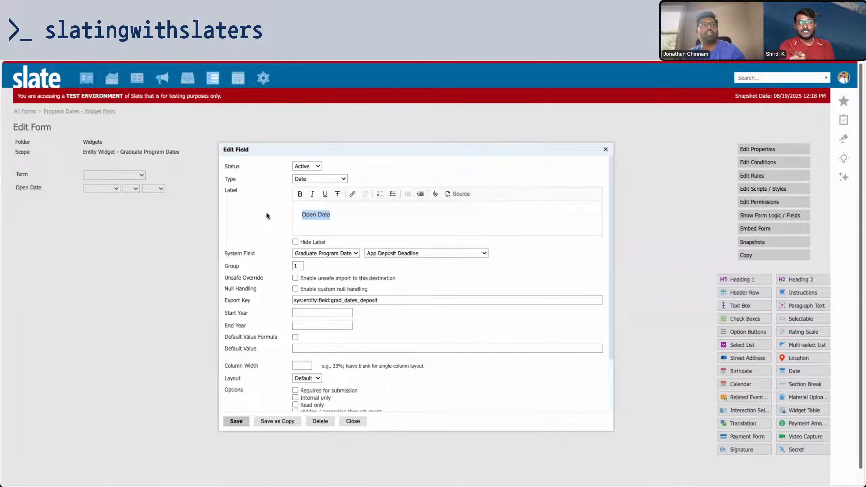
{"action": "type", "text": "Deposit"}
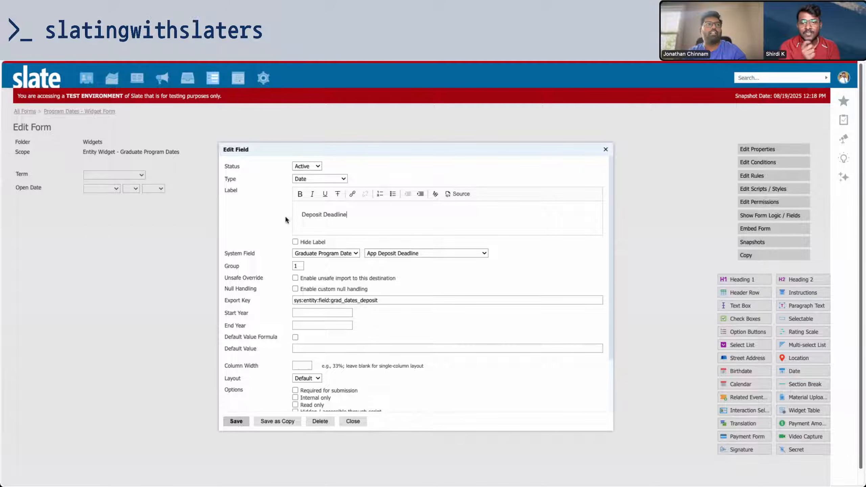
{"action": "scroll", "coordinate": [412, 290], "scroll_direction": "down", "scroll_amount": 2}
{"action": "left_click", "coordinate": [277, 421]}
{"action": "left_click", "coordinate": [511, 87]}
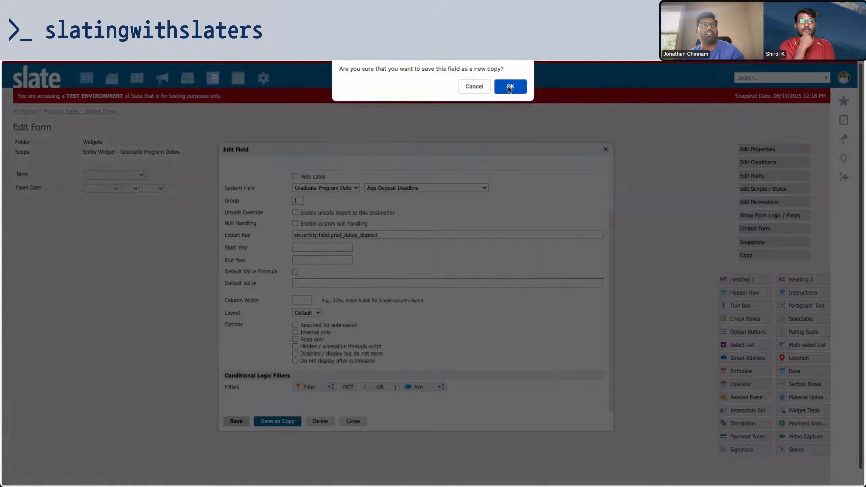
- Save a copy of the Deposit Deadline field labelled Deadline and mapped to the App Deadline system field
{"action": "left_click", "coordinate": [300, 204]}
{"action": "left_click", "coordinate": [397, 253]}
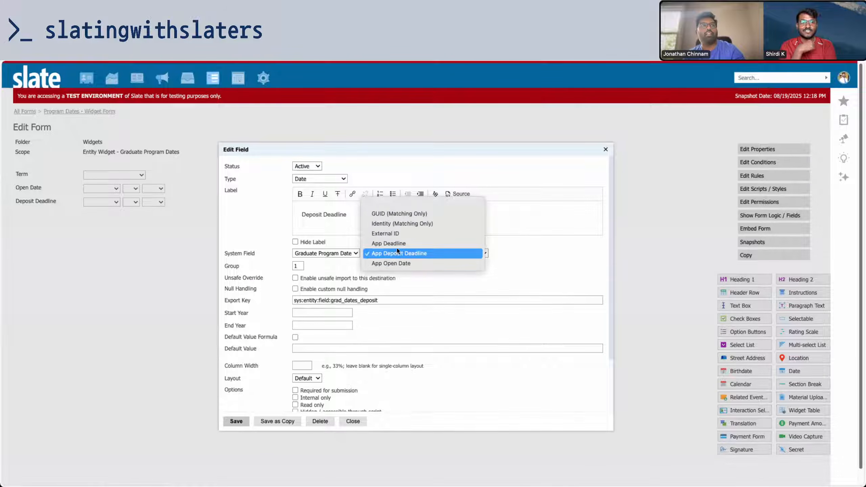
{"action": "left_click", "coordinate": [392, 243]}
{"action": "left_click", "coordinate": [398, 253]}
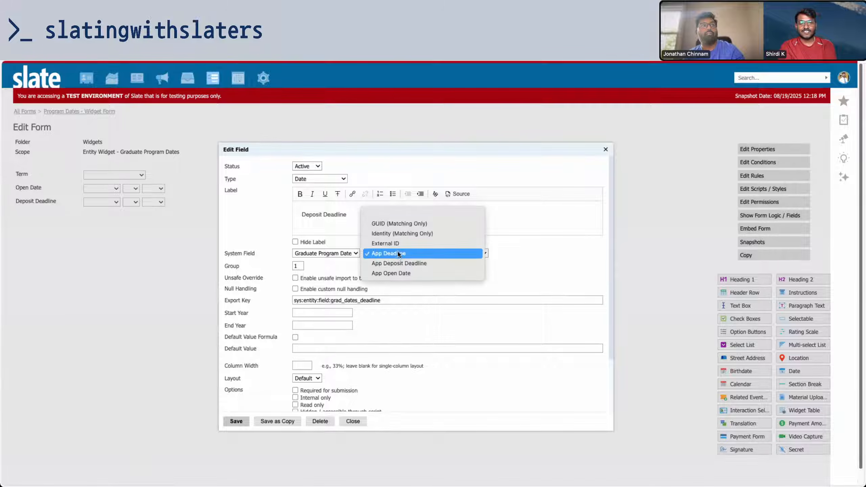
{"action": "left_click", "coordinate": [401, 263]}
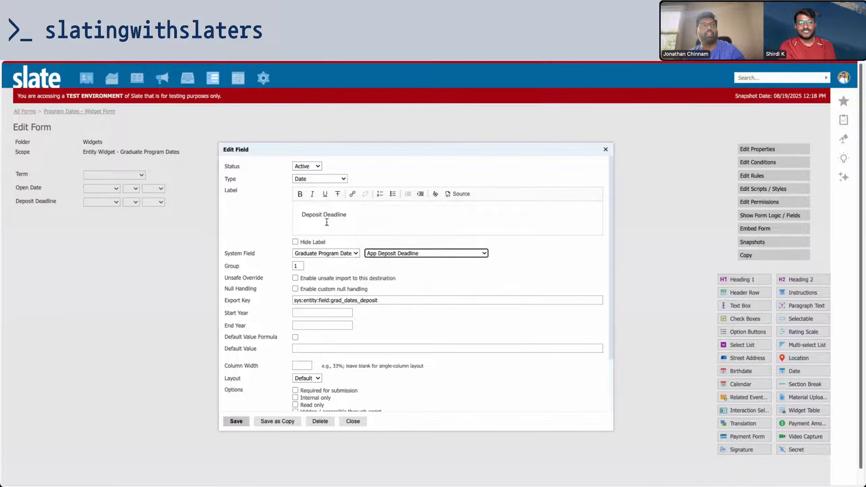
{"action": "left_click", "coordinate": [384, 253]}
{"action": "left_click", "coordinate": [376, 243]}
{"action": "double_click", "coordinate": [320, 214]}
{"action": "key", "text": "BackSpace"}
{"action": "left_click", "coordinate": [269, 420]}
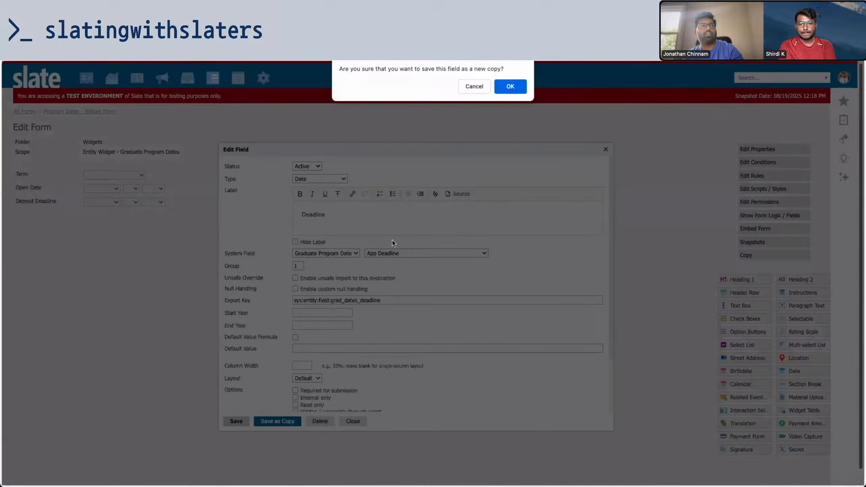
{"action": "left_click", "coordinate": [511, 88]}
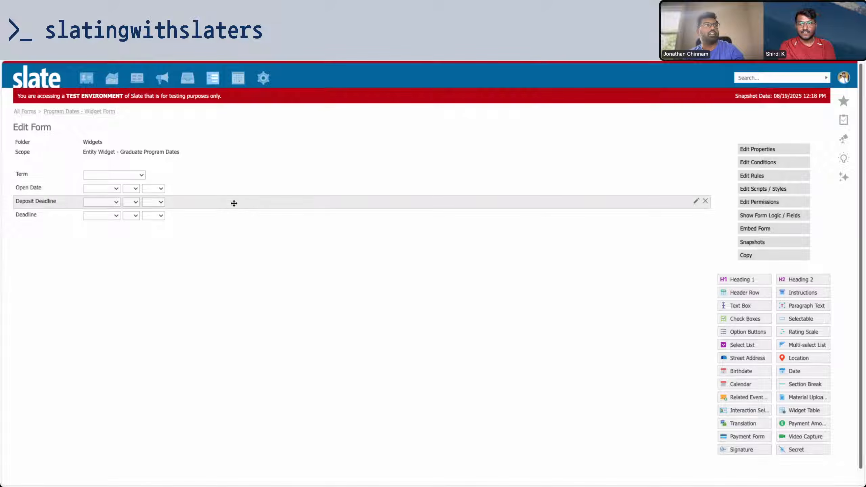
- Move the Deposit Deadline field below Deadline and check its system field mapping
{"action": "left_click_drag", "start_coordinate": [234, 204], "coordinate": [230, 214]}
{"action": "left_click", "coordinate": [231, 214]}
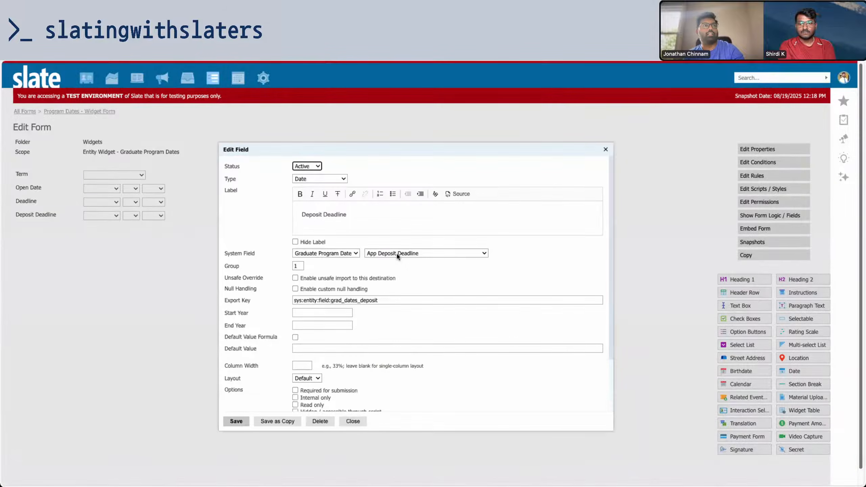
{"action": "left_click", "coordinate": [364, 422]}
{"action": "left_click", "coordinate": [351, 421]}
- Change the Deadline field's label to App Deadline and save the field
{"action": "left_click", "coordinate": [250, 203]}
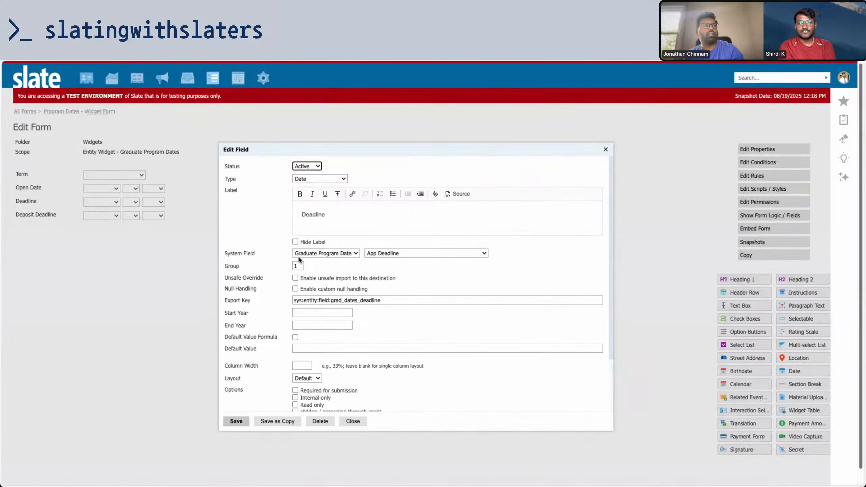
{"action": "left_click", "coordinate": [295, 214]}
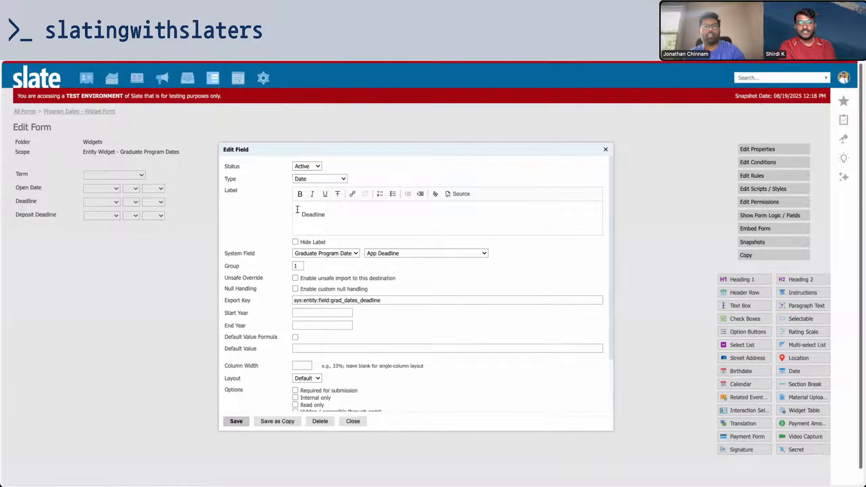
{"action": "type", "text": "App"}
{"action": "left_click", "coordinate": [236, 421]}
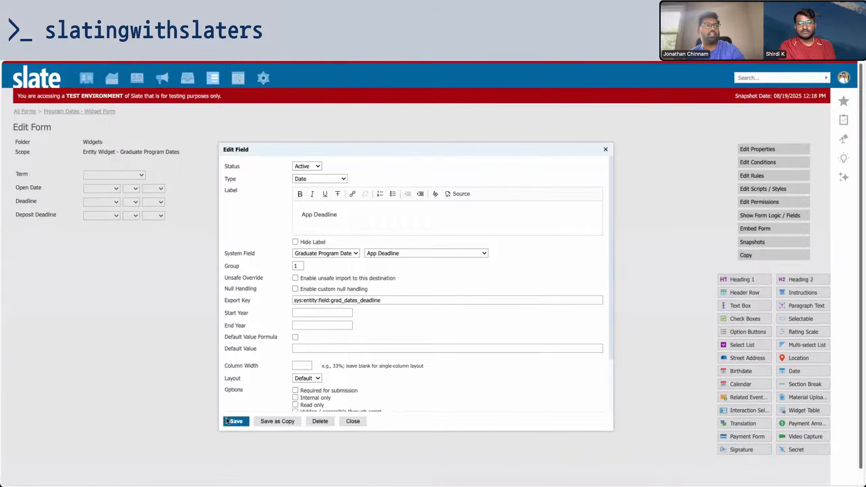
- Change the Open Date field's label to App Open Date and save the field
{"action": "left_click", "coordinate": [233, 186]}
{"action": "left_click", "coordinate": [302, 214]}
{"action": "type", "text": "App Open Date"}
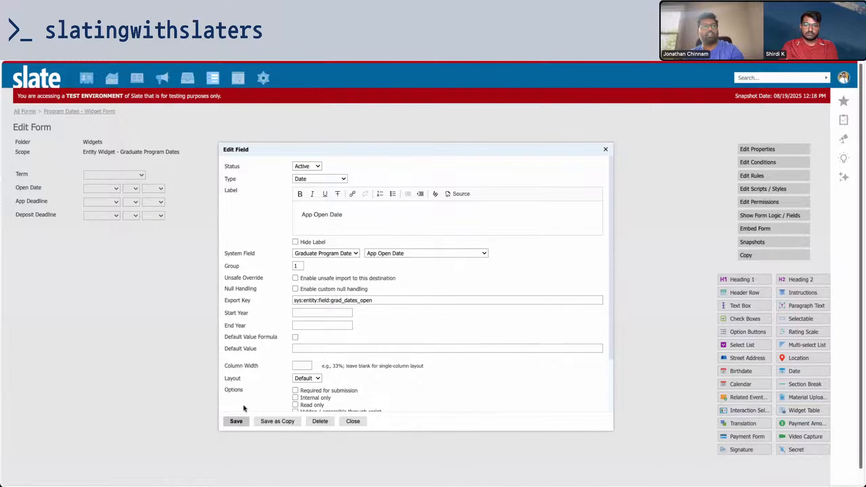
{"action": "left_click", "coordinate": [236, 420]}
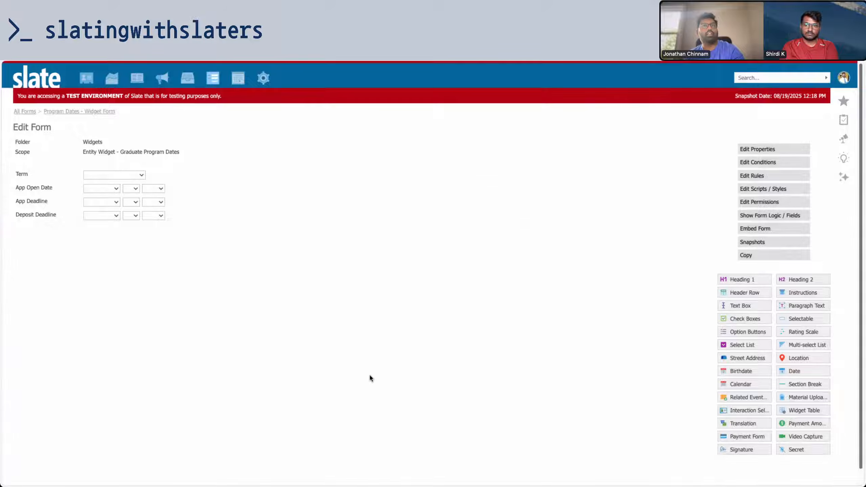
{"action": "left_click", "coordinate": [108, 114]}
{"action": "mouse_move", "coordinate": [213, 77]}
{"action": "right_click", "coordinate": [221, 111]}
{"action": "left_click", "coordinate": [236, 115]}
{"action": "key", "text": "ctrl+Tab"}
{"action": "left_click", "coordinate": [33, 132]}
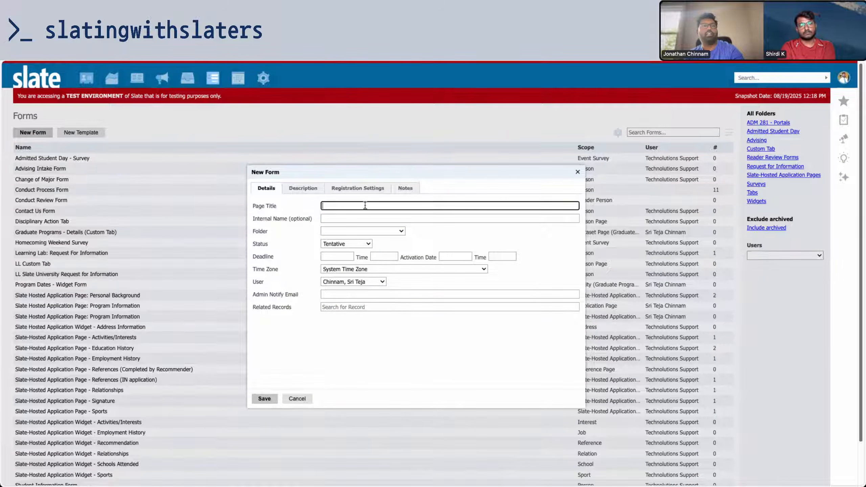
- Add a widget table to the Graduate Programs - Details form using the Graduate Program Dates - Program Dates widget form and add text Add Term
{"action": "key", "text": "ctrl+shift+Tab"}
{"action": "key", "text": "ctrl+shift+Tab"}
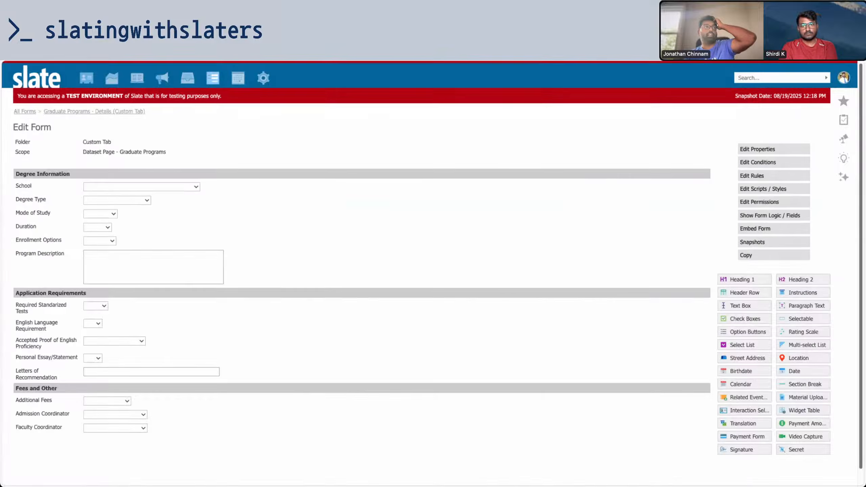
{"action": "scroll", "coordinate": [166, 351], "scroll_direction": "down", "scroll_amount": 1}
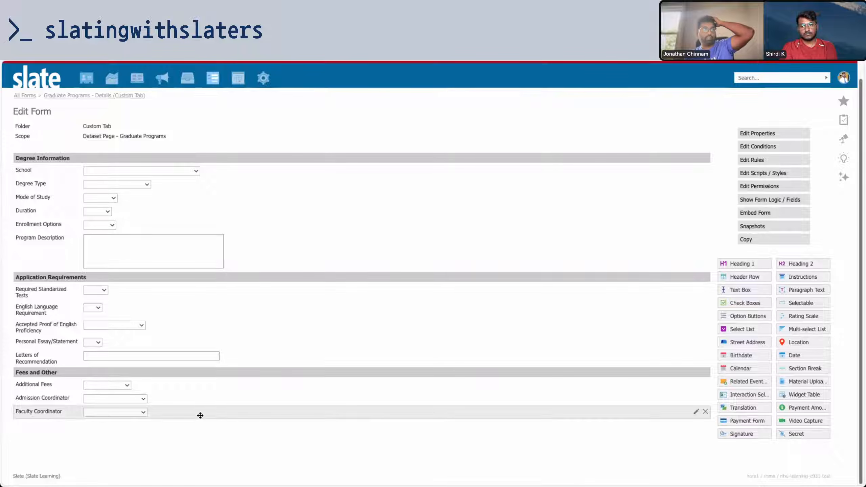
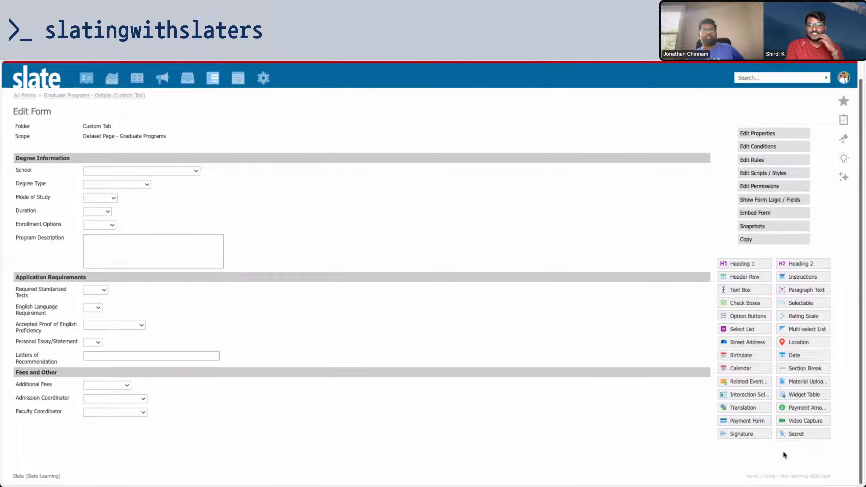
{"action": "left_click", "coordinate": [815, 397]}
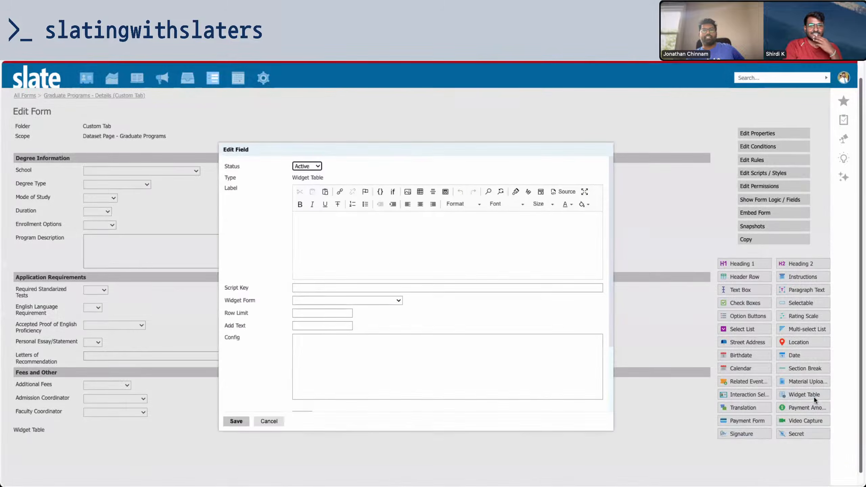
{"action": "left_click", "coordinate": [375, 300]}
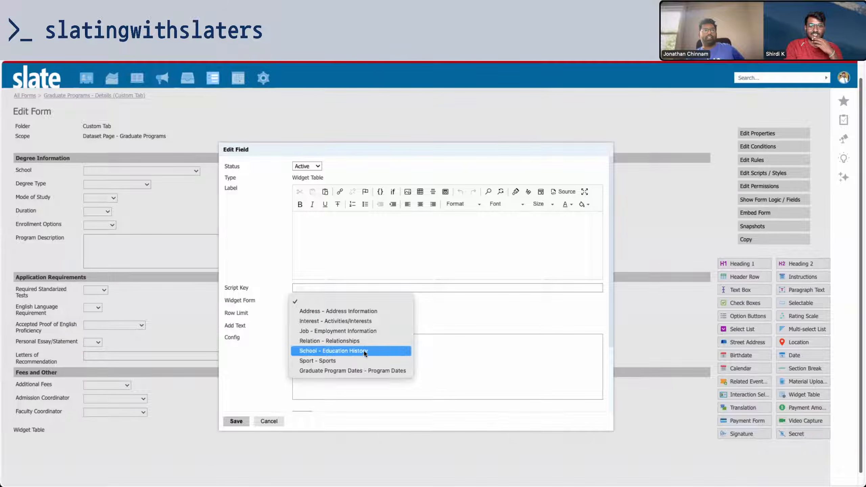
{"action": "left_click", "coordinate": [358, 371]}
{"action": "left_click", "coordinate": [347, 312]}
{"action": "left_click", "coordinate": [333, 323]}
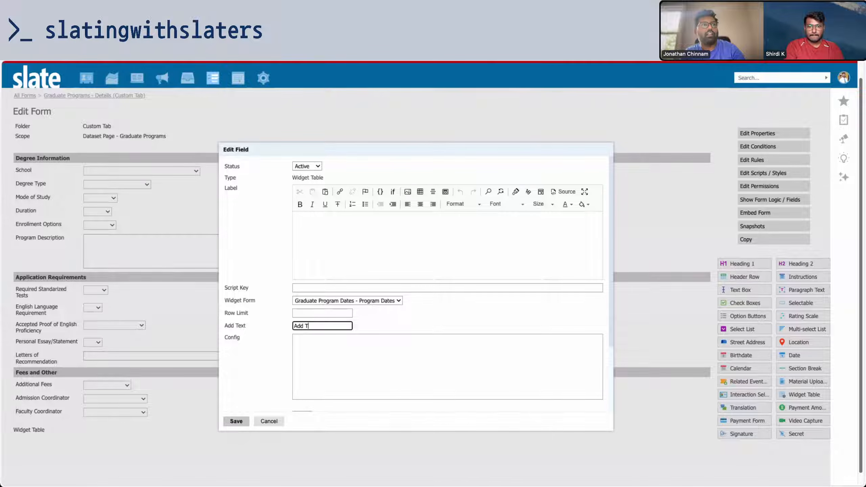
{"action": "type", "text": "m"}
{"action": "left_click", "coordinate": [316, 254]}
{"action": "scroll", "coordinate": [297, 352], "scroll_direction": "down", "scroll_amount": 3}
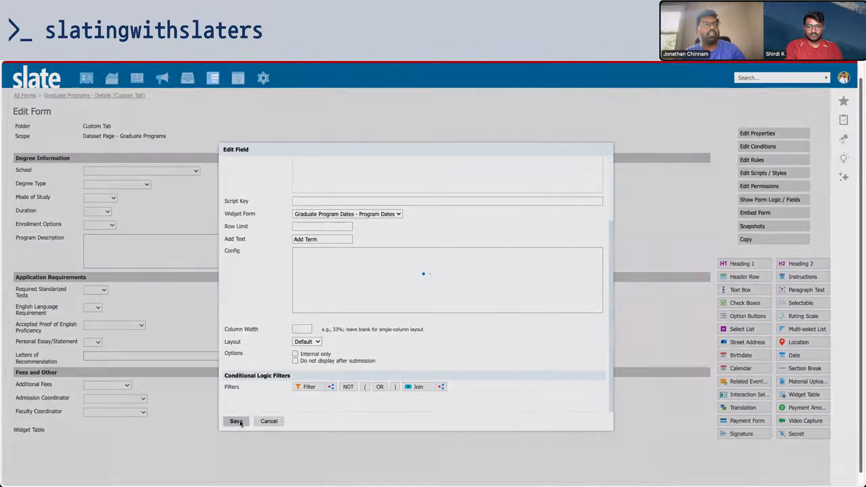
{"action": "left_click", "coordinate": [239, 422]}
- Reopen the new widget table field, review its settings and save it
{"action": "left_click", "coordinate": [244, 423]}
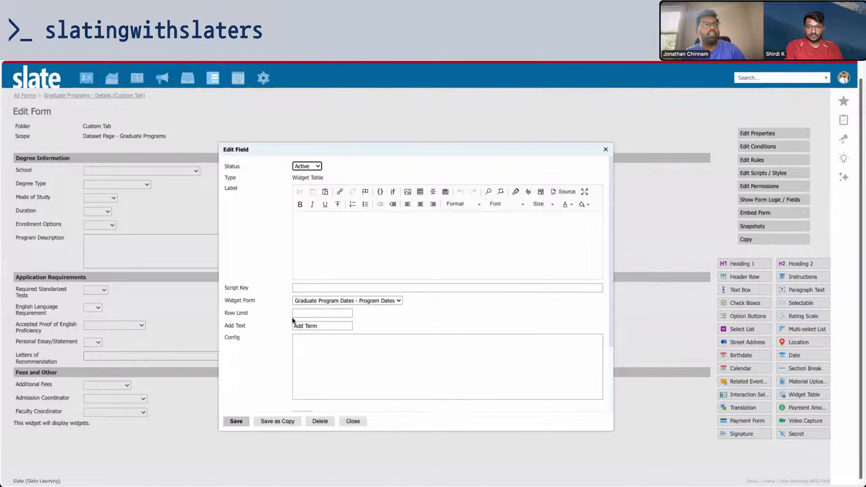
{"action": "scroll", "coordinate": [291, 317], "scroll_direction": "down", "scroll_amount": 2}
{"action": "scroll", "coordinate": [285, 332], "scroll_direction": "up", "scroll_amount": 2}
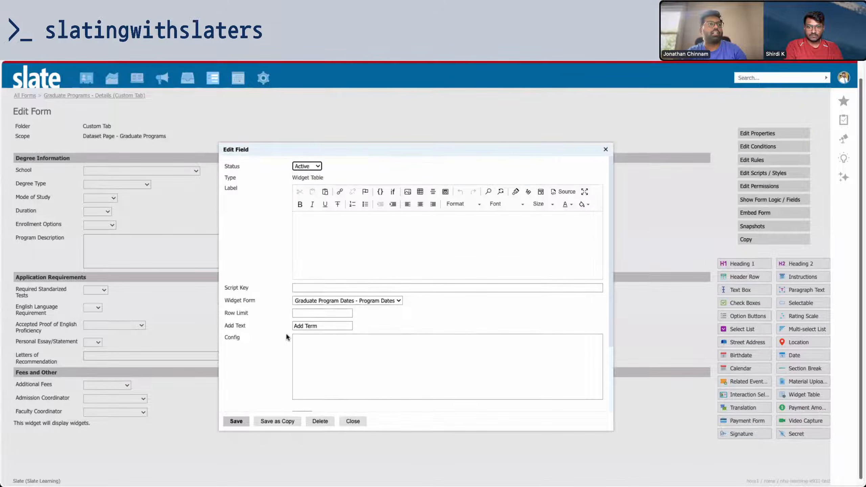
{"action": "left_click", "coordinate": [235, 422]}
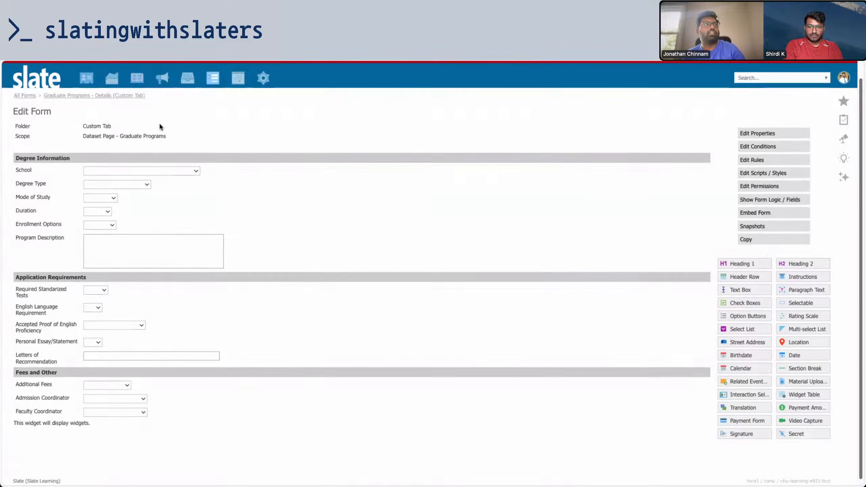
- Open the Database page in a separate browser tab and look through its available tools
{"action": "scroll", "coordinate": [271, 103], "scroll_direction": "up", "scroll_amount": 1}
{"action": "mouse_move", "coordinate": [263, 78]}
{"action": "right_click", "coordinate": [275, 110]}
{"action": "left_click", "coordinate": [287, 117]}
{"action": "key", "text": "ctrl+Tab"}
{"action": "key", "text": "ctrl+Tab"}
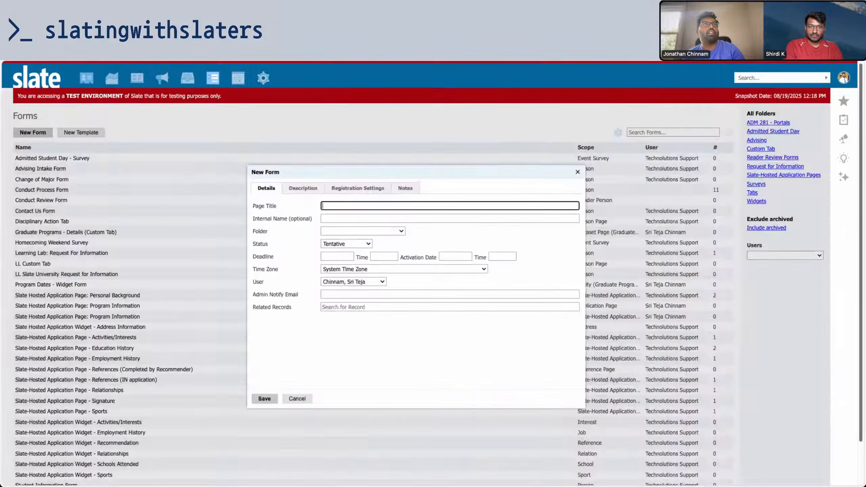
{"action": "scroll", "coordinate": [349, 231], "scroll_direction": "down", "scroll_amount": 4}
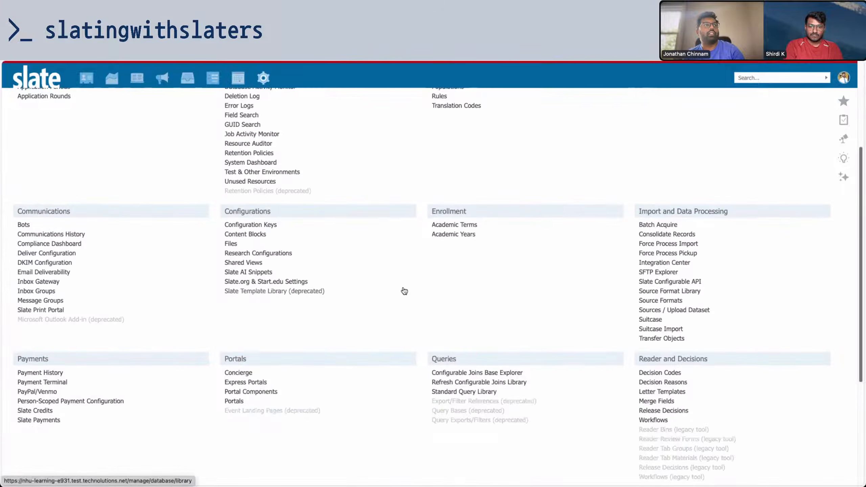
{"action": "scroll", "coordinate": [405, 290], "scroll_direction": "up", "scroll_amount": 4}
- Open the Graduate Programs record lookup, try to start a new record, and return to the Database page
{"action": "mouse_move", "coordinate": [87, 78]}
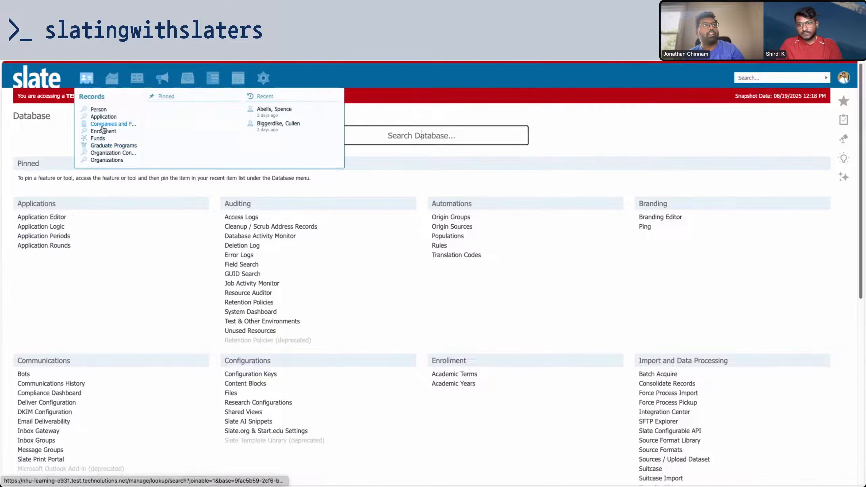
{"action": "left_click", "coordinate": [103, 146]}
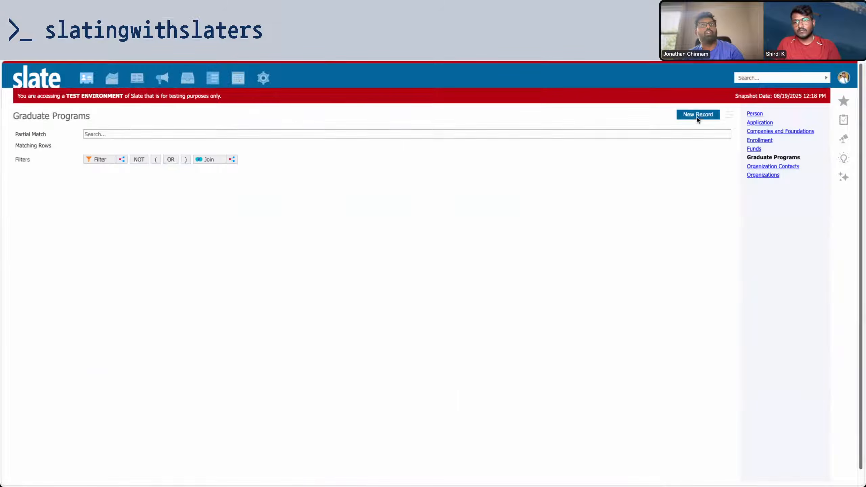
{"action": "left_click", "coordinate": [698, 114]}
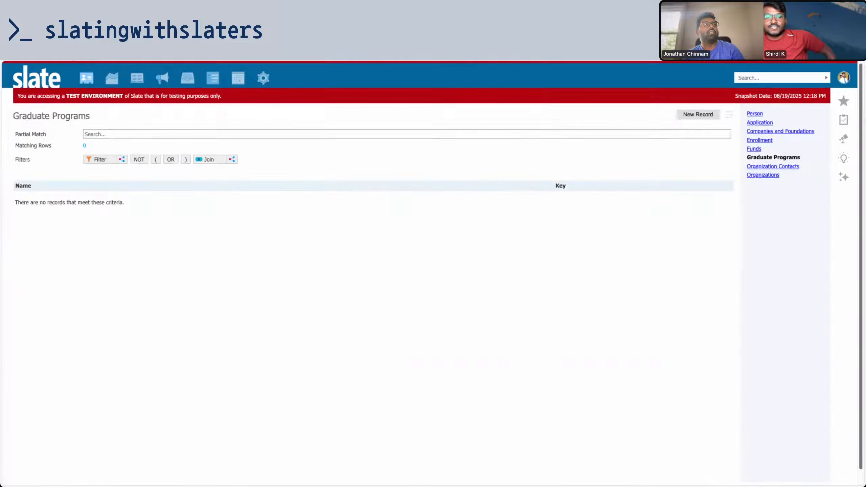
{"action": "key", "text": "Escape"}
{"action": "left_click", "coordinate": [272, 81]}
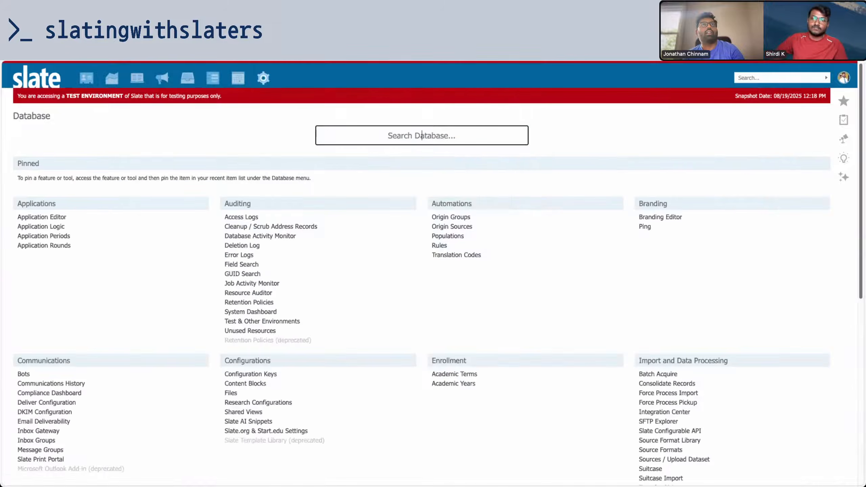
- Switch to the Slate Community guide and examine the Custom Dataset New Record Form instructions under Design a "Create New Record Form"
{"action": "key", "text": "ctrl+Tab"}
{"action": "key", "text": "ctrl+Tab"}
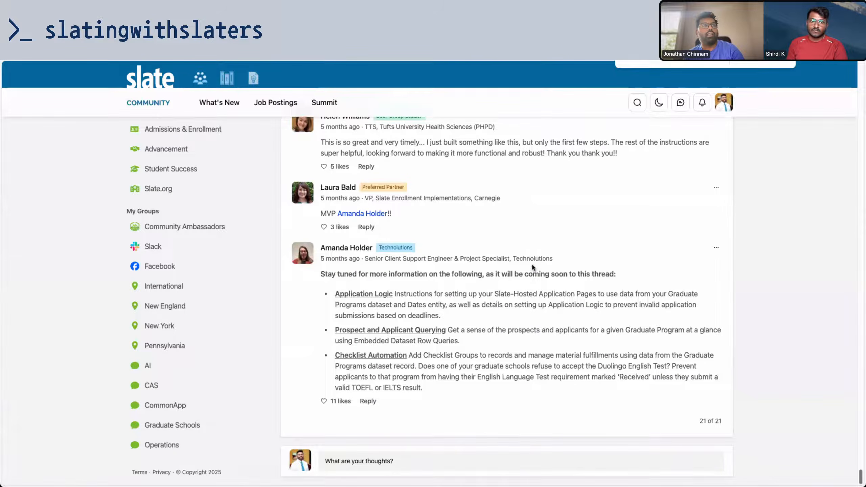
{"action": "scroll", "coordinate": [542, 282], "scroll_direction": "up", "scroll_amount": 15}
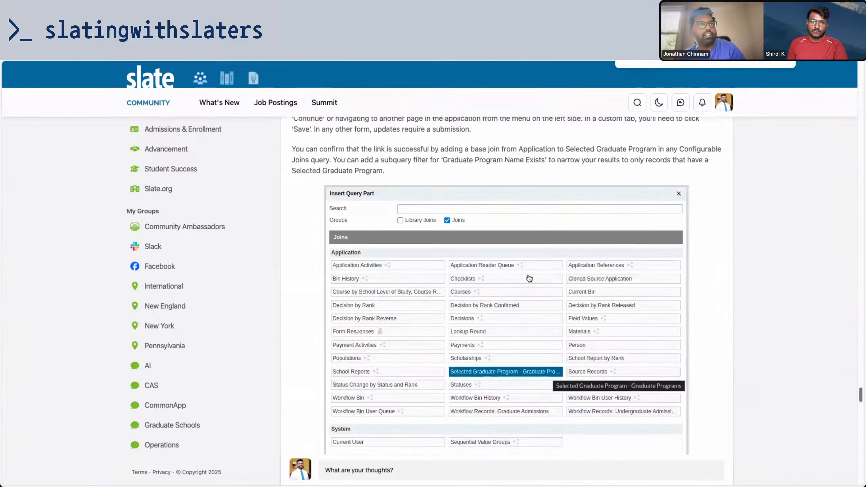
{"action": "scroll", "coordinate": [529, 276], "scroll_direction": "up", "scroll_amount": 5}
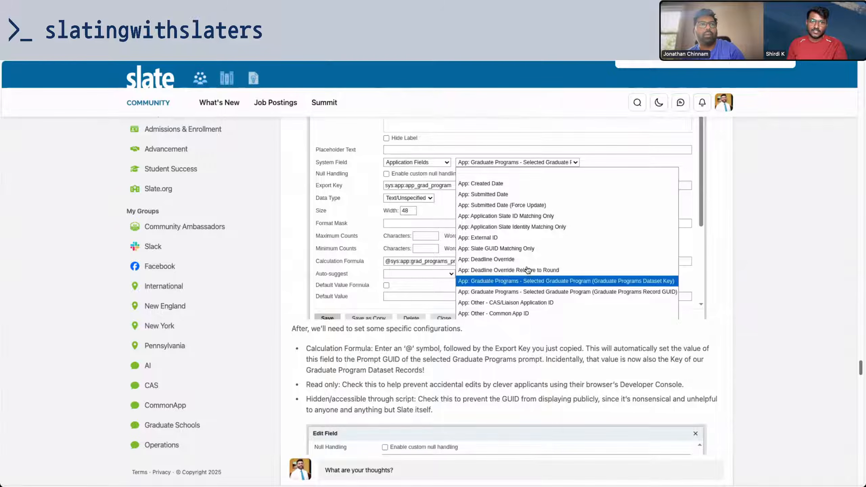
{"action": "scroll", "coordinate": [528, 270], "scroll_direction": "up", "scroll_amount": 10}
{"action": "scroll", "coordinate": [526, 272], "scroll_direction": "up", "scroll_amount": 15}
{"action": "scroll", "coordinate": [524, 270], "scroll_direction": "up", "scroll_amount": 7}
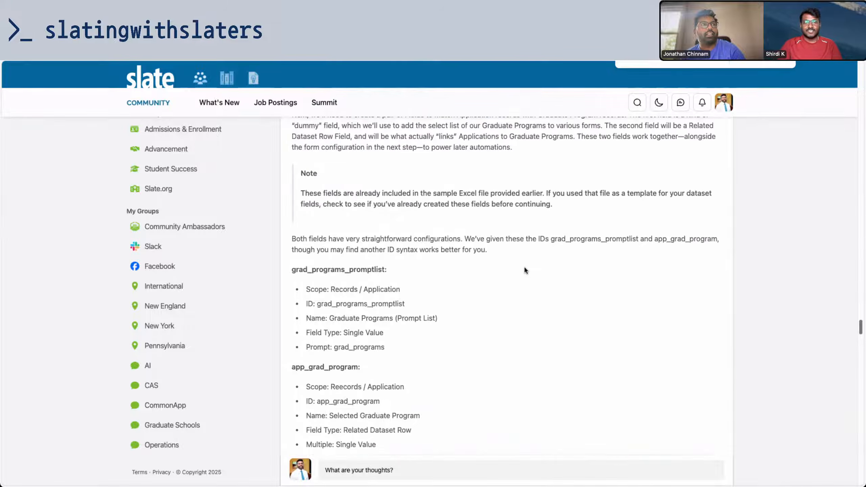
{"action": "scroll", "coordinate": [525, 264], "scroll_direction": "up", "scroll_amount": 15}
{"action": "scroll", "coordinate": [526, 266], "scroll_direction": "up", "scroll_amount": 20}
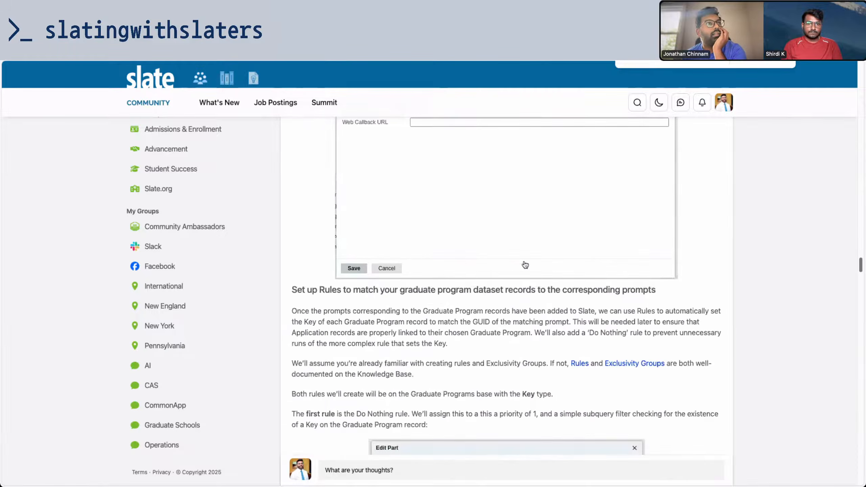
{"action": "scroll", "coordinate": [525, 265], "scroll_direction": "up", "scroll_amount": 15}
{"action": "scroll", "coordinate": [523, 265], "scroll_direction": "up", "scroll_amount": 15}
{"action": "scroll", "coordinate": [523, 266], "scroll_direction": "down", "scroll_amount": 8}
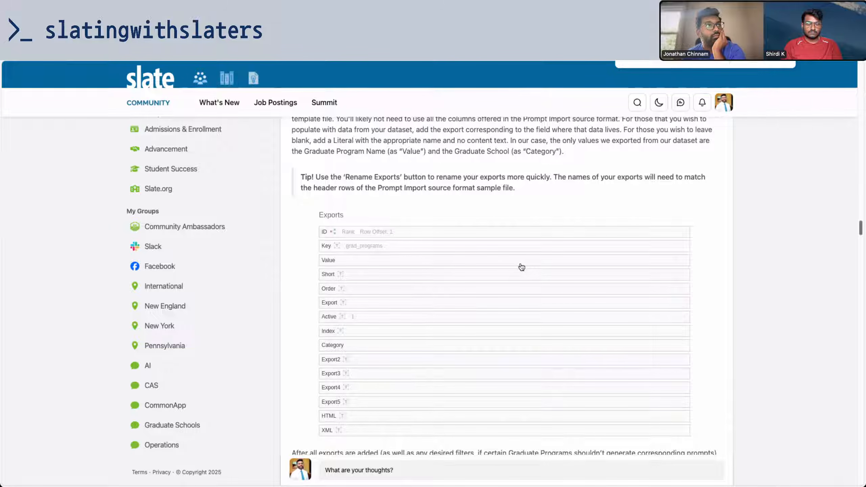
{"action": "scroll", "coordinate": [520, 267], "scroll_direction": "up", "scroll_amount": 12}
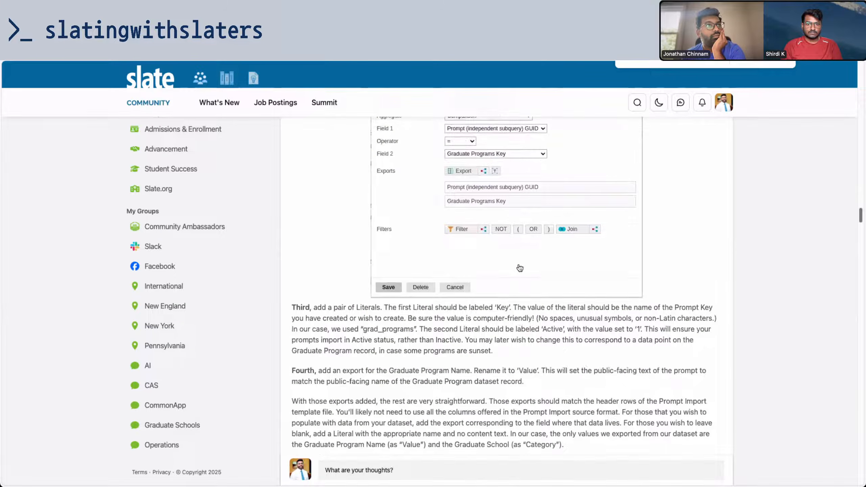
{"action": "scroll", "coordinate": [518, 268], "scroll_direction": "up", "scroll_amount": 15}
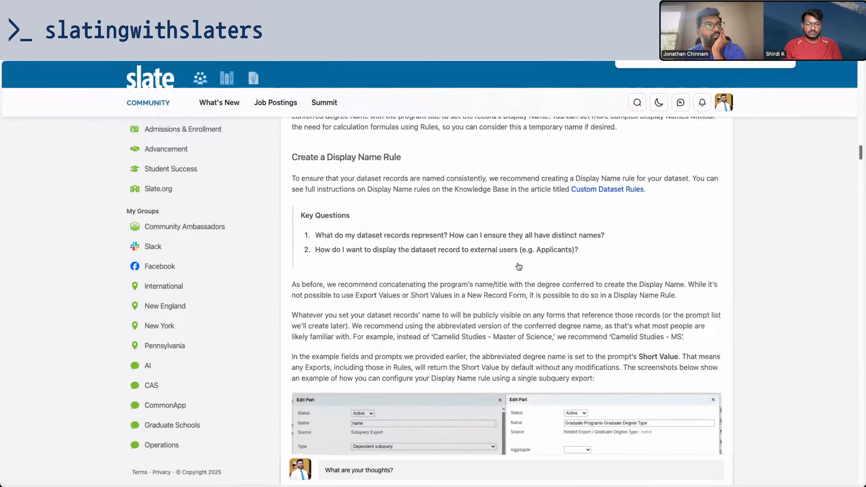
{"action": "scroll", "coordinate": [518, 265], "scroll_direction": "up", "scroll_amount": 8}
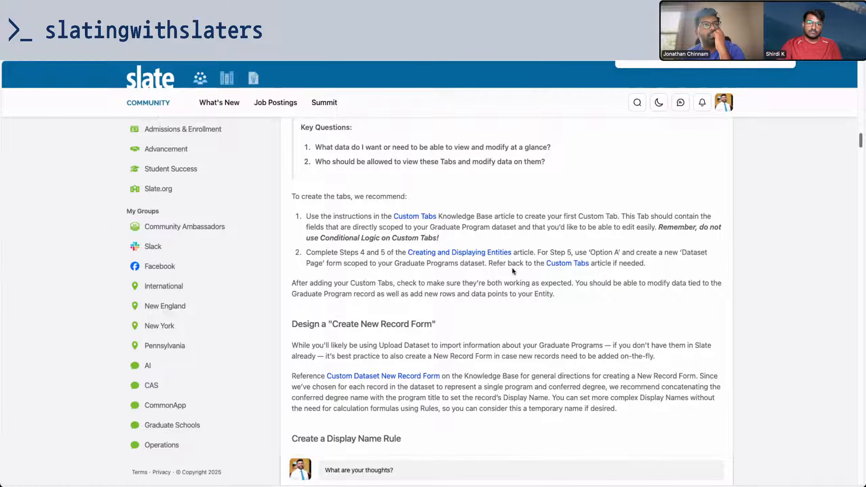
{"action": "left_click_drag", "start_coordinate": [290, 376], "coordinate": [605, 406]}
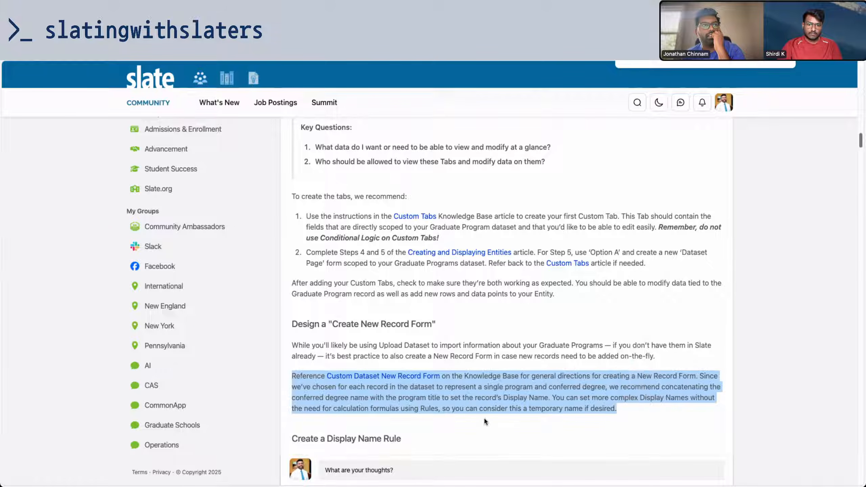
- Read the guide's Display Name Rule and Prompt List Generation sections, including the automated export of dataset records in Prompt Upload format
{"action": "scroll", "coordinate": [484, 421], "scroll_direction": "down", "scroll_amount": 1}
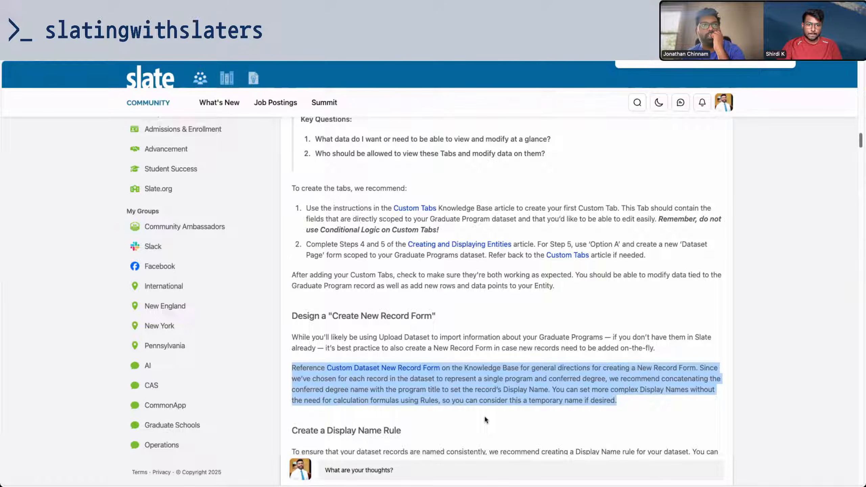
{"action": "scroll", "coordinate": [484, 414], "scroll_direction": "down", "scroll_amount": 3}
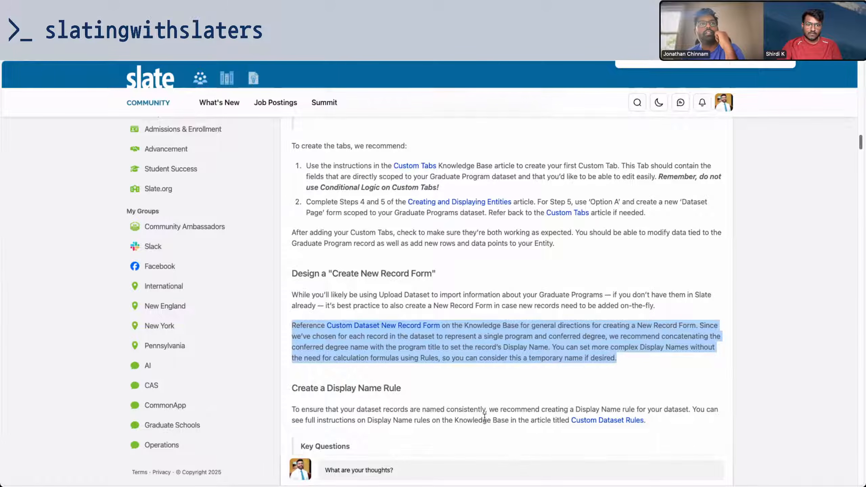
{"action": "scroll", "coordinate": [485, 416], "scroll_direction": "down", "scroll_amount": 4}
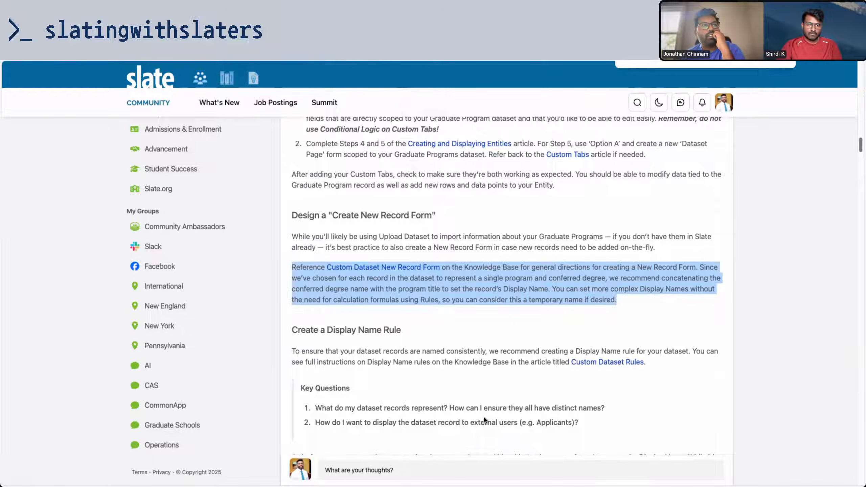
{"action": "scroll", "coordinate": [485, 419], "scroll_direction": "down", "scroll_amount": 5}
{"action": "scroll", "coordinate": [484, 418], "scroll_direction": "down", "scroll_amount": 15}
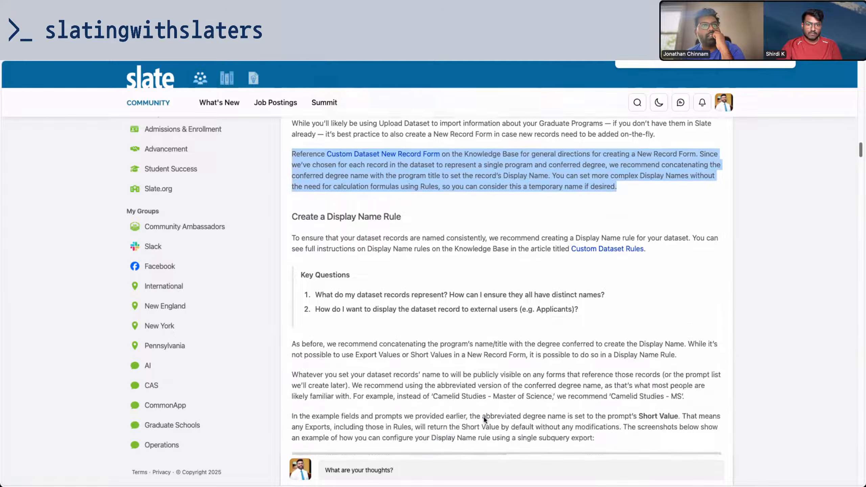
{"action": "scroll", "coordinate": [485, 421], "scroll_direction": "down", "scroll_amount": 11}
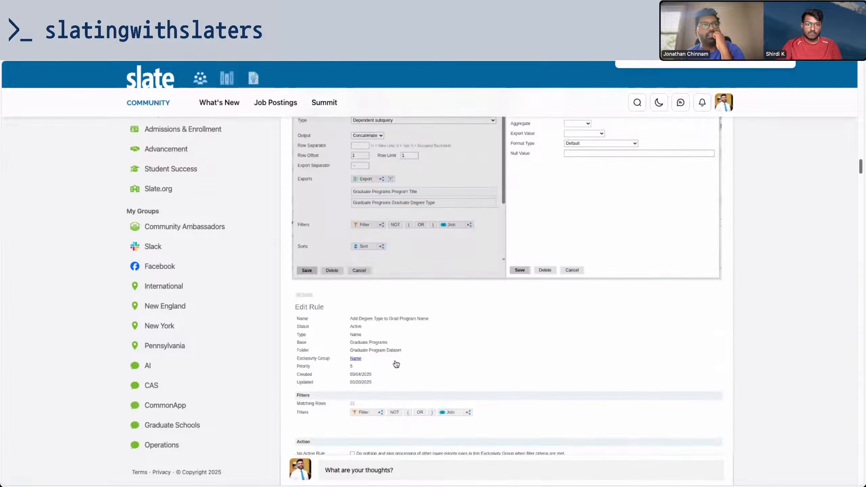
{"action": "scroll", "coordinate": [440, 310], "scroll_direction": "down", "scroll_amount": 10}
{"action": "scroll", "coordinate": [443, 311], "scroll_direction": "down", "scroll_amount": 13}
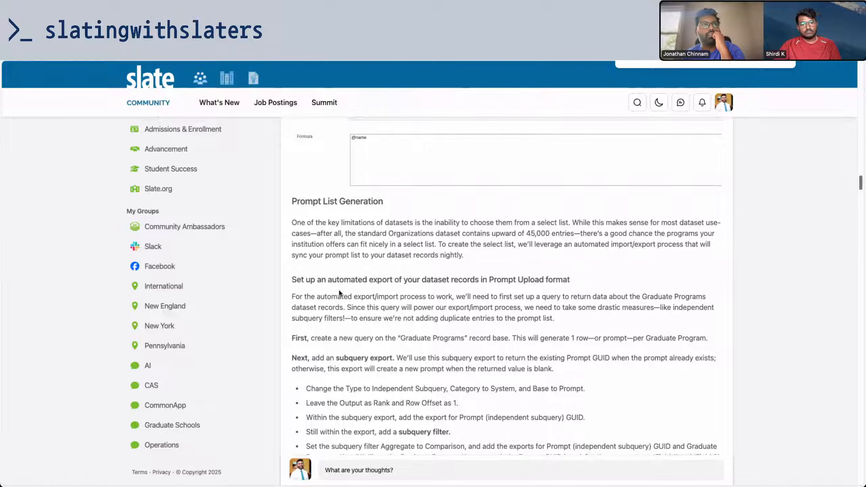
{"action": "left_click_drag", "start_coordinate": [292, 280], "coordinate": [573, 283]}
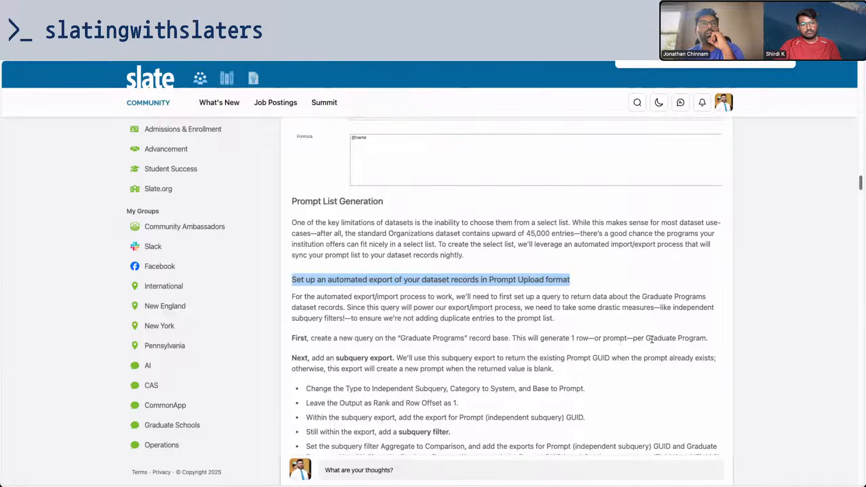
- Read the guide's Prompt List Generation section, from the query and subquery export setup through the list of required exports
{"action": "scroll", "coordinate": [703, 337], "scroll_direction": "down", "scroll_amount": 2}
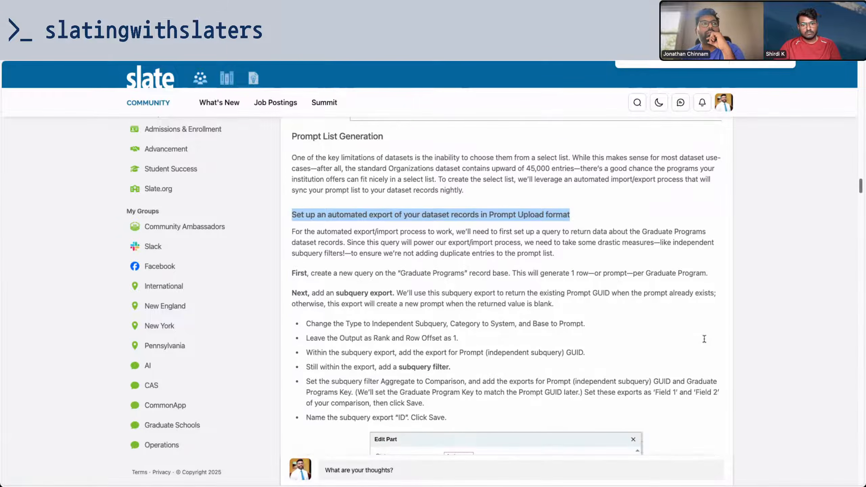
{"action": "scroll", "coordinate": [364, 267], "scroll_direction": "up", "scroll_amount": 1}
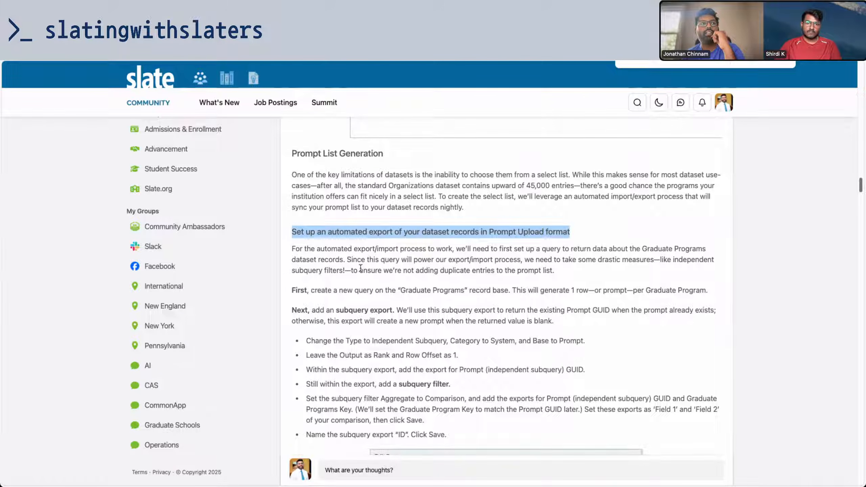
{"action": "scroll", "coordinate": [360, 268], "scroll_direction": "down", "scroll_amount": 6}
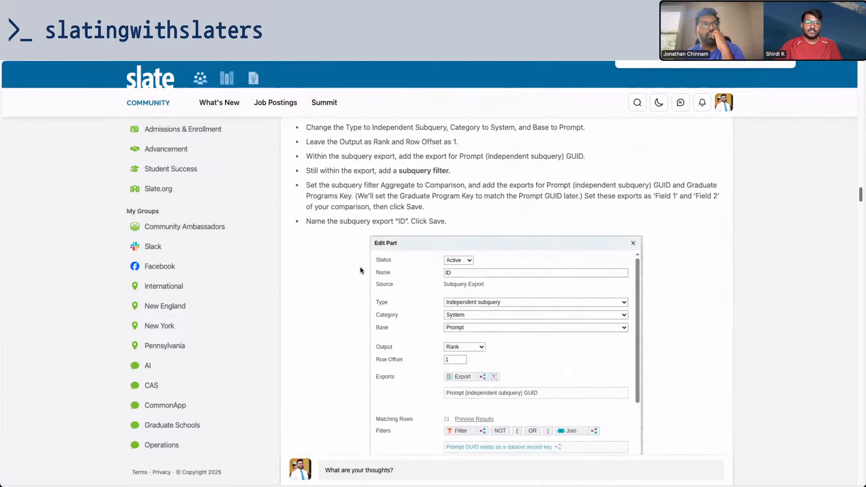
{"action": "scroll", "coordinate": [360, 270], "scroll_direction": "down", "scroll_amount": 5}
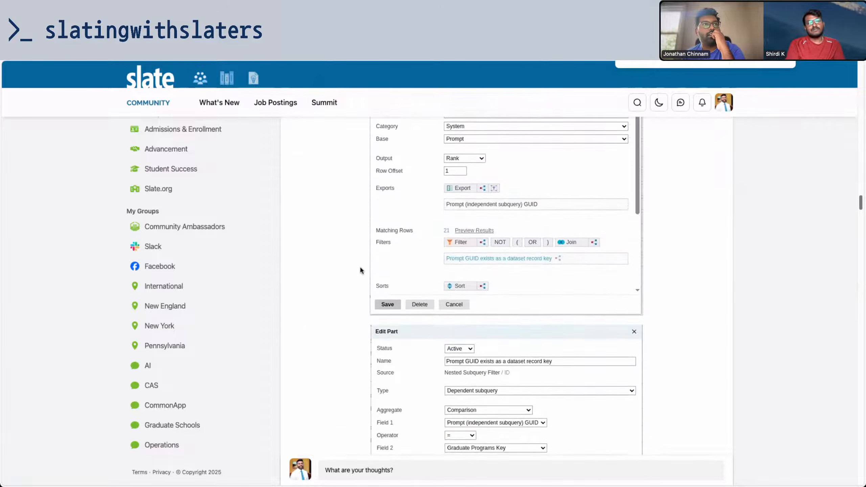
{"action": "scroll", "coordinate": [361, 271], "scroll_direction": "down", "scroll_amount": 7}
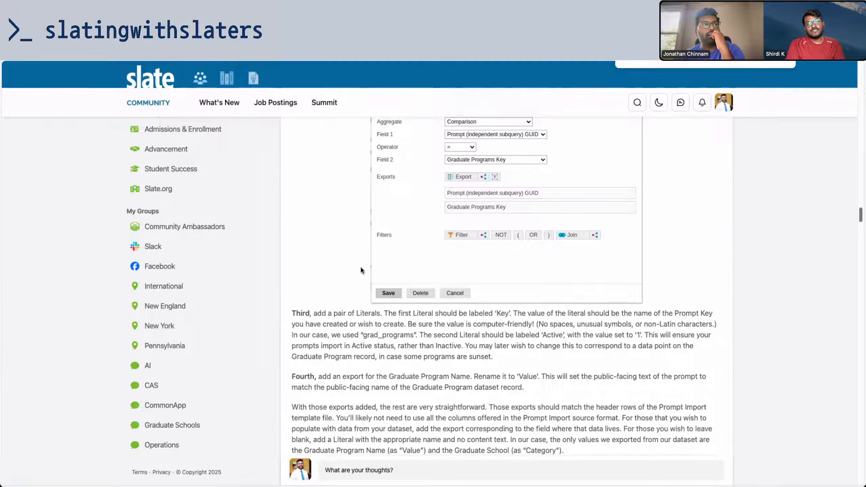
{"action": "scroll", "coordinate": [361, 270], "scroll_direction": "down", "scroll_amount": 2}
{"action": "scroll", "coordinate": [361, 268], "scroll_direction": "down", "scroll_amount": 2}
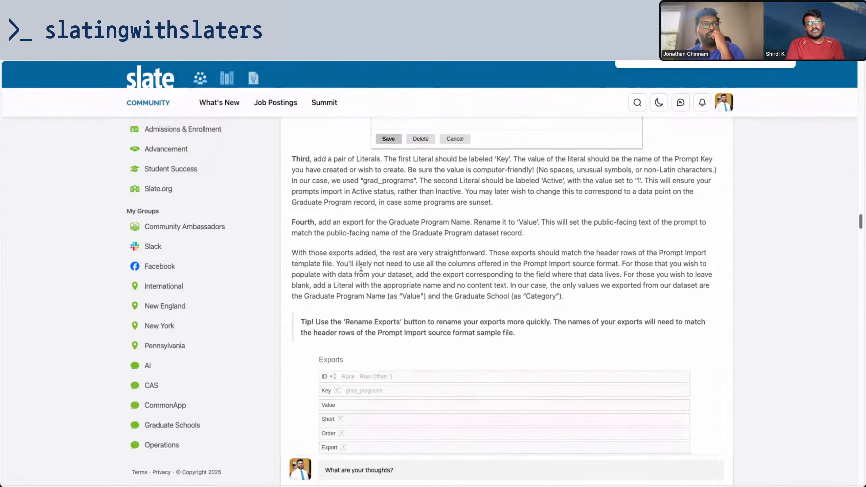
{"action": "scroll", "coordinate": [361, 271], "scroll_direction": "down", "scroll_amount": 7}
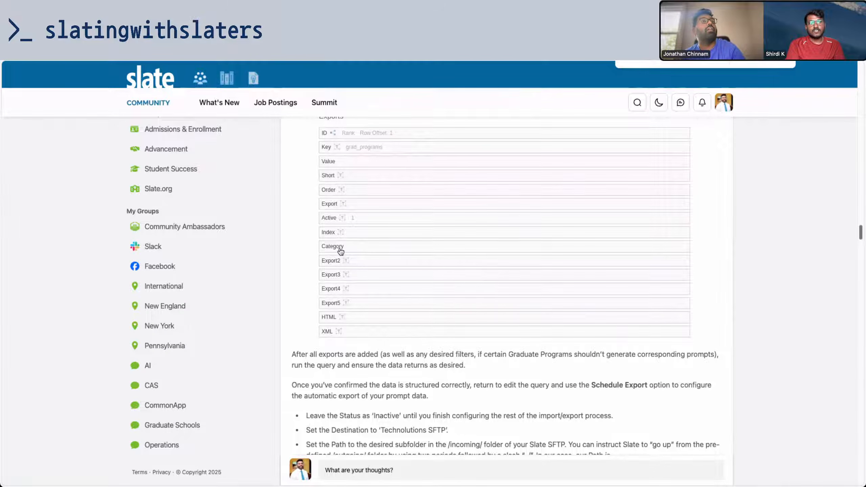
- Review the guide's introduction and its sections on creating the Graduate Program dataset, the deadline entity, and the fields and prompts
{"action": "scroll", "coordinate": [341, 254], "scroll_direction": "up", "scroll_amount": 15}
{"action": "scroll", "coordinate": [342, 260], "scroll_direction": "up", "scroll_amount": 15}
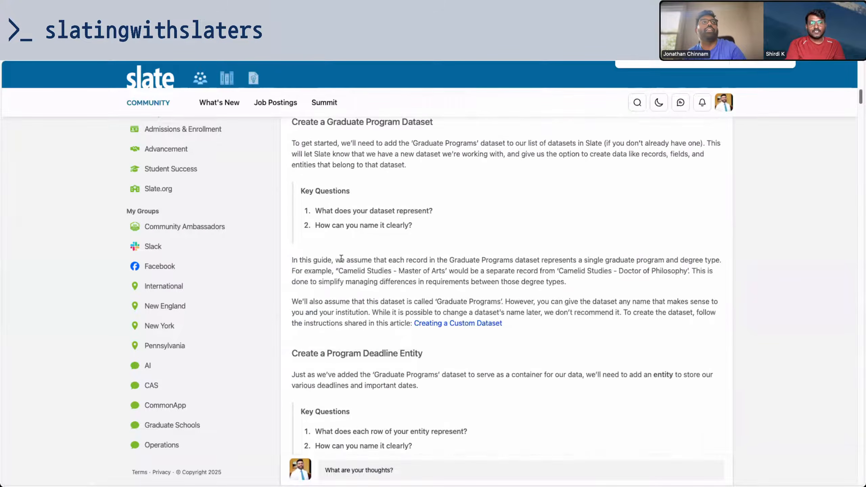
{"action": "scroll", "coordinate": [340, 260], "scroll_direction": "up", "scroll_amount": 2}
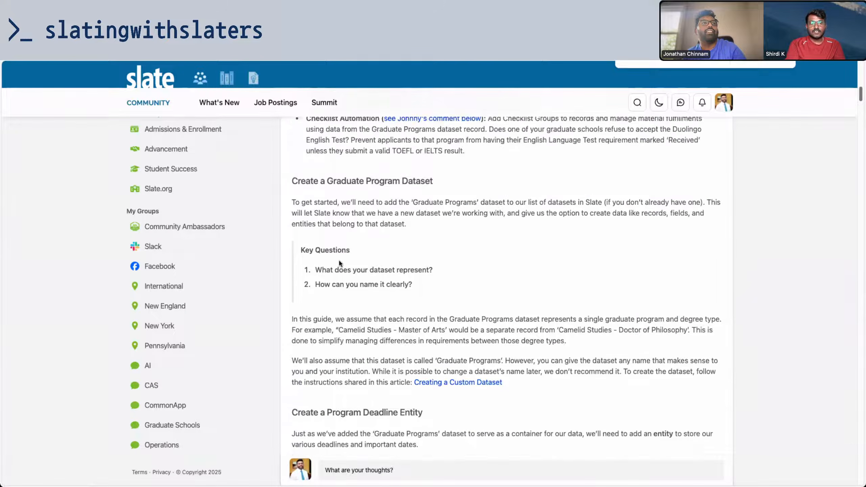
{"action": "scroll", "coordinate": [339, 263], "scroll_direction": "up", "scroll_amount": 15}
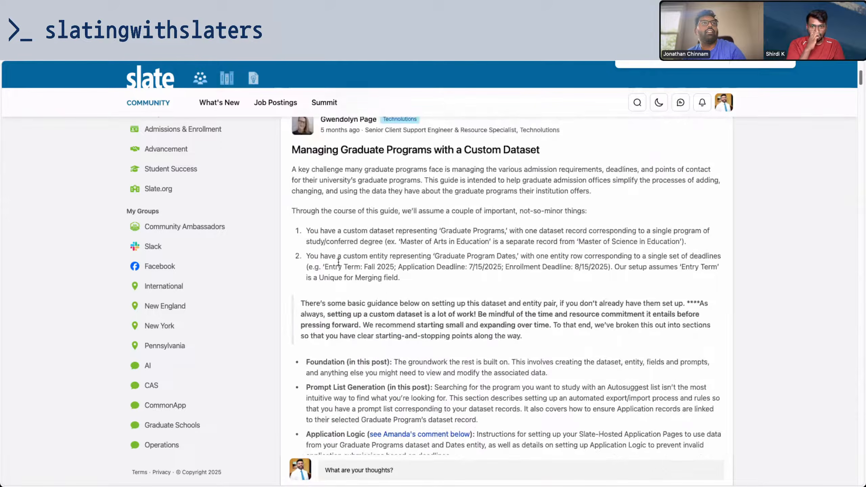
{"action": "scroll", "coordinate": [338, 259], "scroll_direction": "down", "scroll_amount": 10}
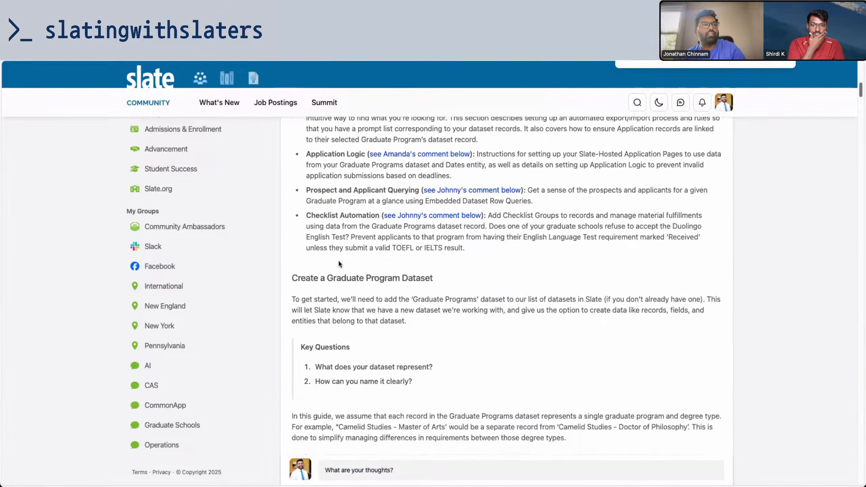
{"action": "scroll", "coordinate": [335, 354], "scroll_direction": "down", "scroll_amount": 1}
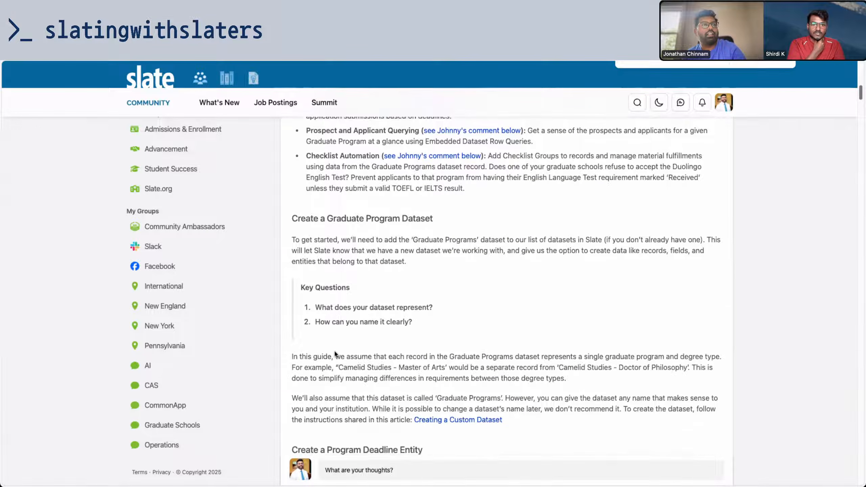
{"action": "scroll", "coordinate": [335, 355], "scroll_direction": "down", "scroll_amount": 4}
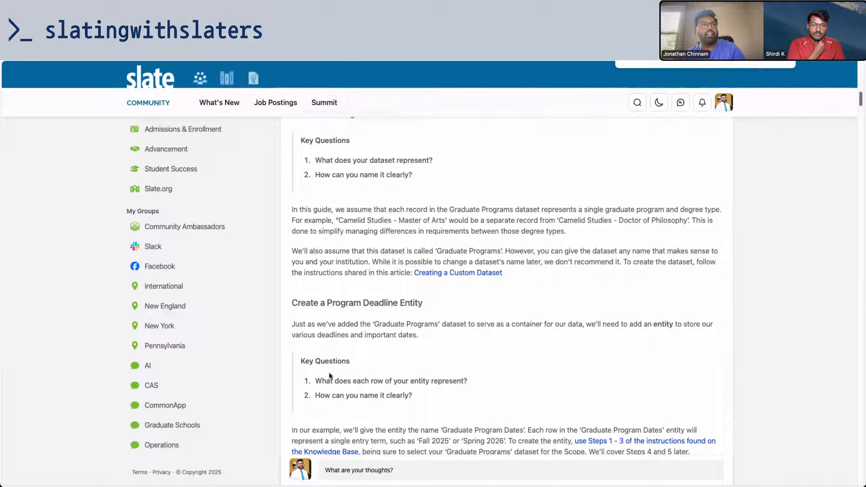
{"action": "scroll", "coordinate": [328, 371], "scroll_direction": "down", "scroll_amount": 4}
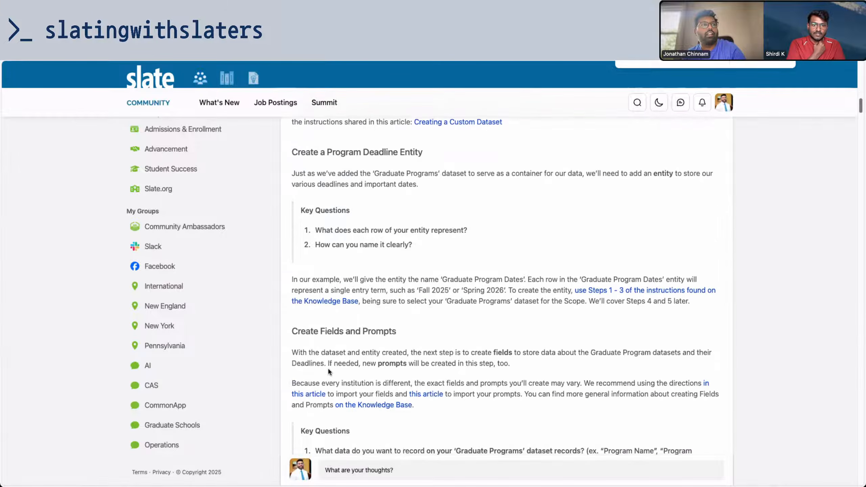
{"action": "scroll", "coordinate": [328, 369], "scroll_direction": "down", "scroll_amount": 2}
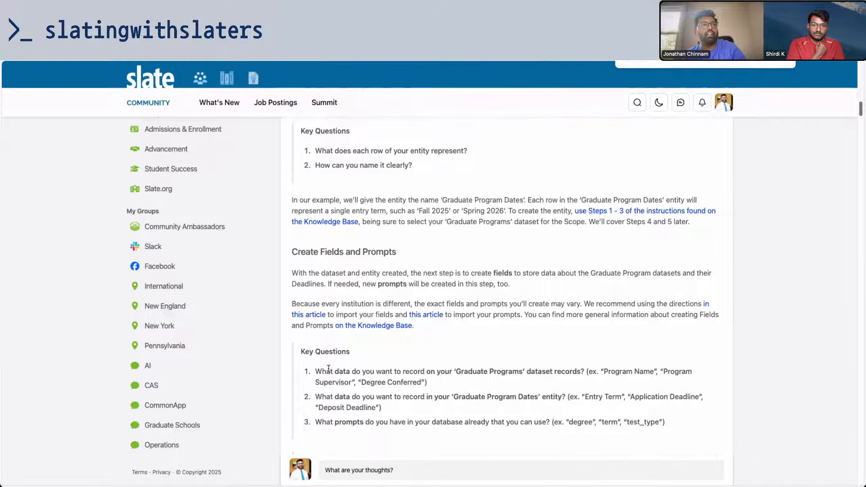
- Highlight the key question on dataset record data and both paragraphs under "Do I need a Dataset Key?" in the guide
{"action": "left_click_drag", "start_coordinate": [322, 371], "coordinate": [410, 381]}
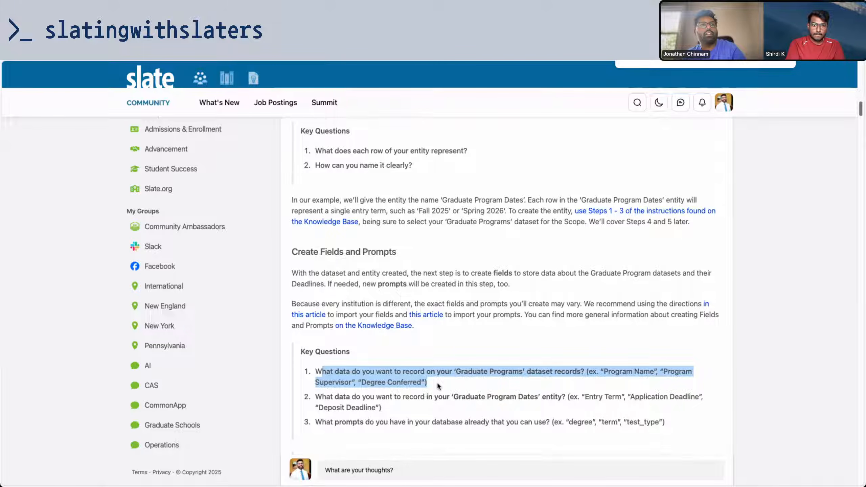
{"action": "scroll", "coordinate": [405, 402], "scroll_direction": "down", "scroll_amount": 2}
{"action": "scroll", "coordinate": [404, 399], "scroll_direction": "down", "scroll_amount": 4}
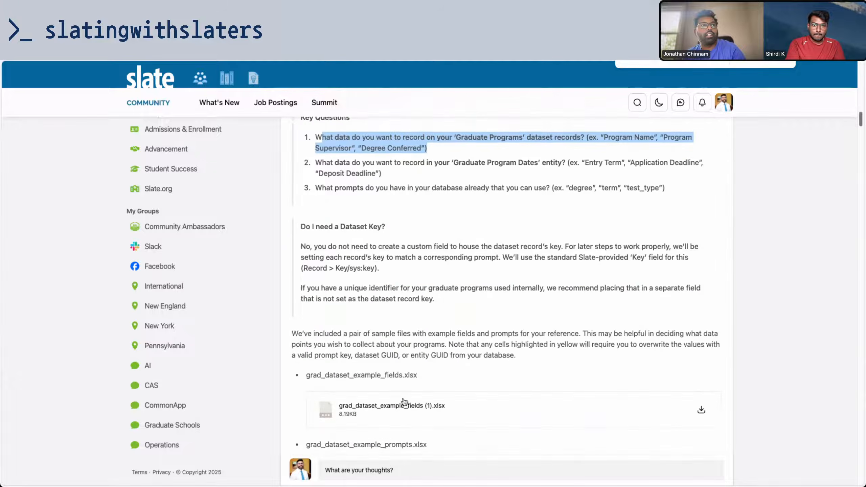
{"action": "left_click", "coordinate": [323, 251]}
{"action": "triple_click", "coordinate": [323, 251]}
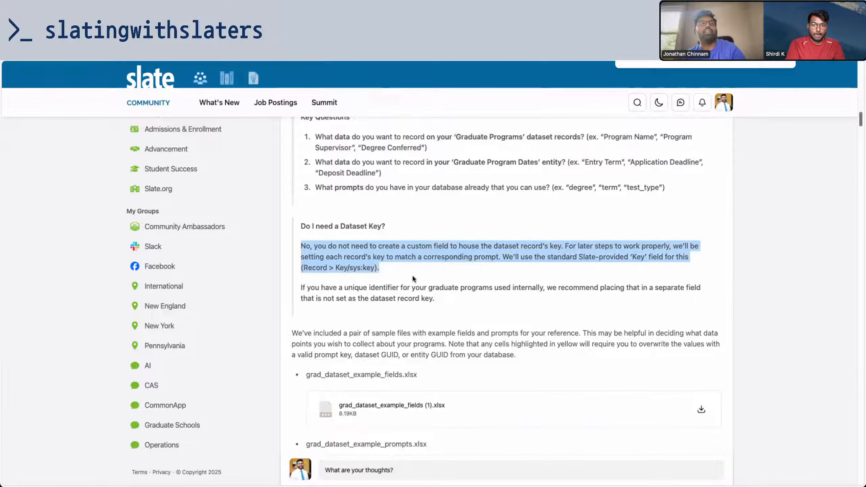
{"action": "left_click_drag", "start_coordinate": [434, 299], "coordinate": [305, 248]}
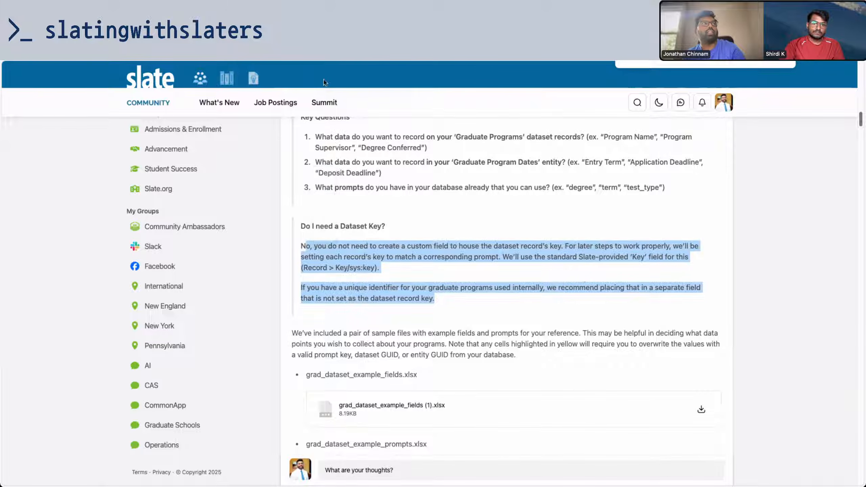
- Switch to the Slate test environment, search the database tools for "prompt" and open Prompts
{"action": "left_click", "coordinate": [648, 21]}
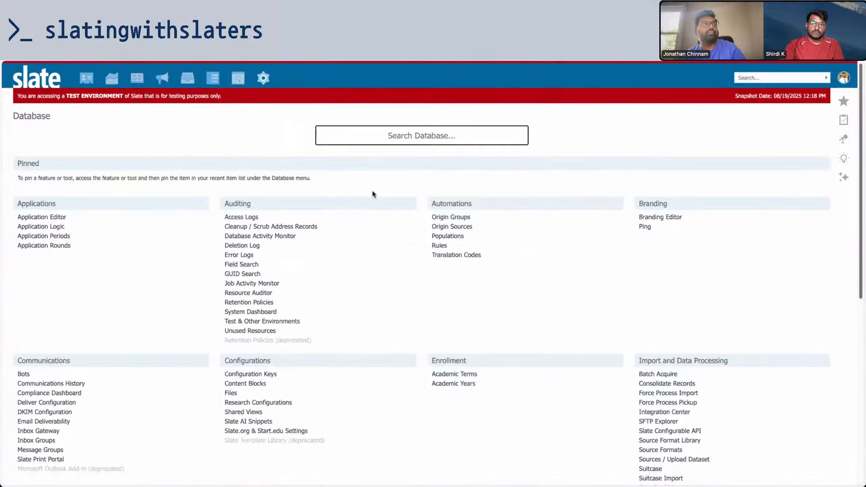
{"action": "scroll", "coordinate": [373, 194], "scroll_direction": "down", "scroll_amount": 10}
{"action": "scroll", "coordinate": [508, 106], "scroll_direction": "up", "scroll_amount": 10}
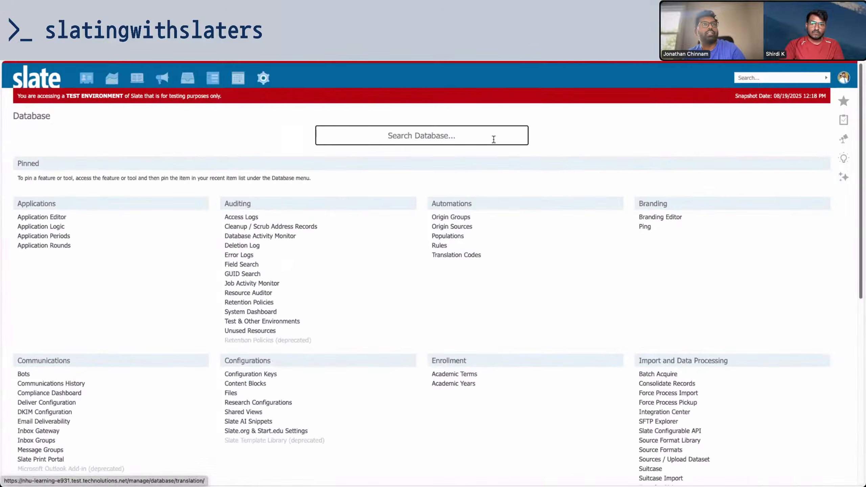
{"action": "left_click", "coordinate": [468, 135]}
{"action": "type", "text": "prompt"}
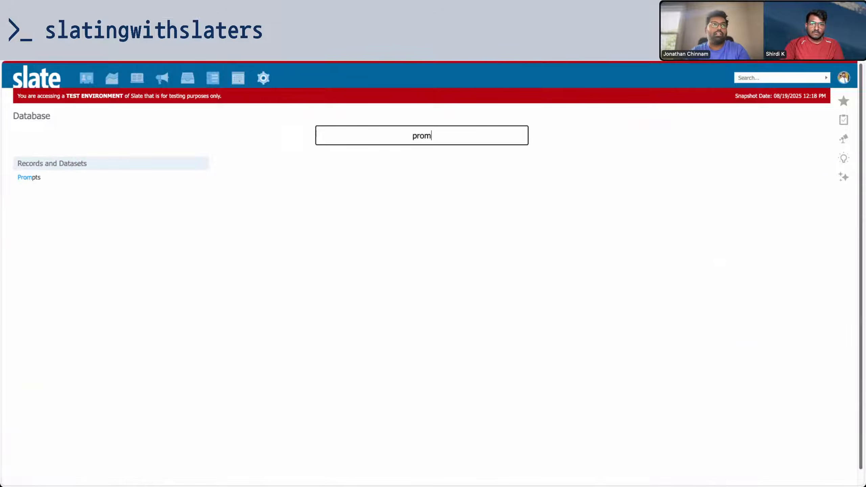
{"action": "left_click", "coordinate": [26, 176]}
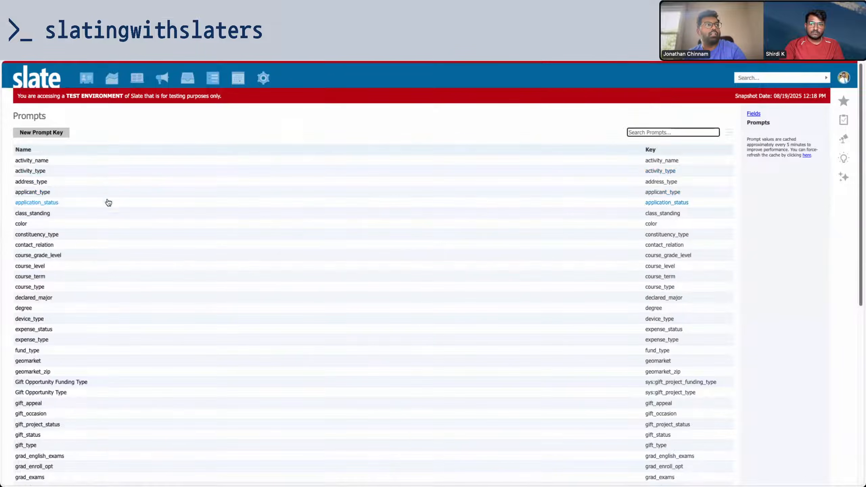
- Look through the prompt keys, search them for "major" and open the matching prompt to find a program name
{"action": "scroll", "coordinate": [210, 286], "scroll_direction": "down", "scroll_amount": 10}
{"action": "scroll", "coordinate": [100, 292], "scroll_direction": "up", "scroll_amount": 10}
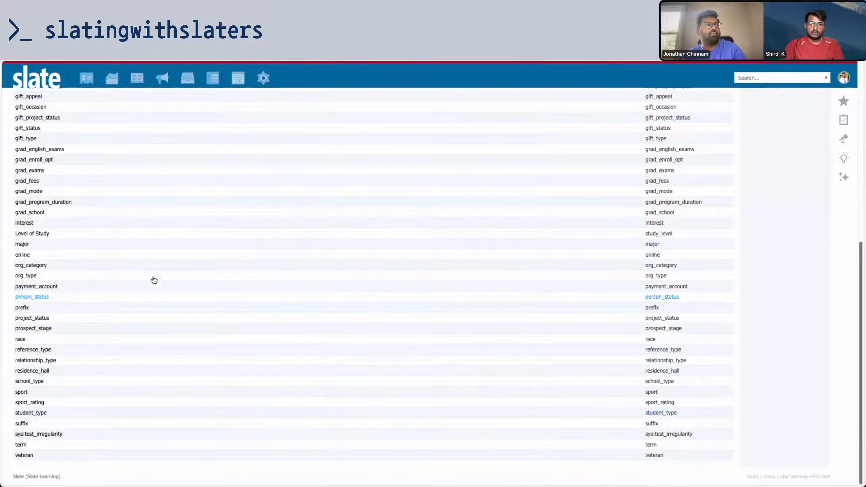
{"action": "type", "text": "major"}
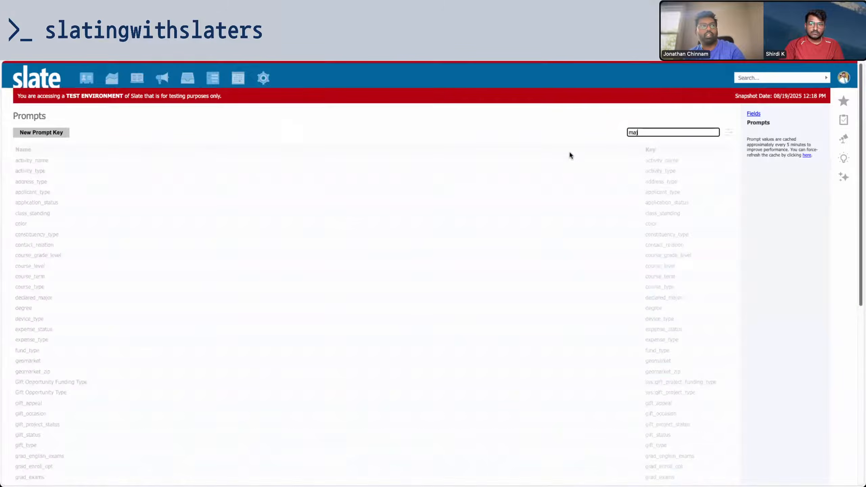
{"action": "left_click", "coordinate": [30, 182]}
{"action": "left_click", "coordinate": [192, 198]}
- Create a new Graduate Programs record named Accounting, leaving its key blank
{"action": "double_click", "coordinate": [347, 232]}
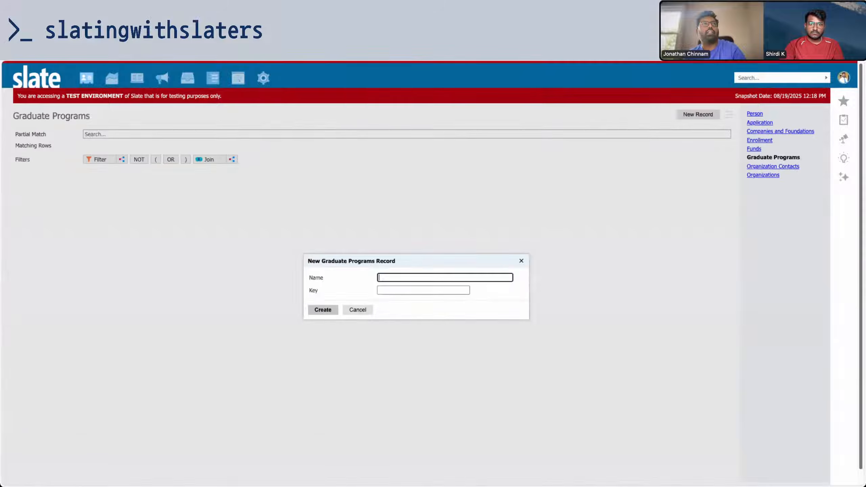
{"action": "type", "text": "Accounting"}
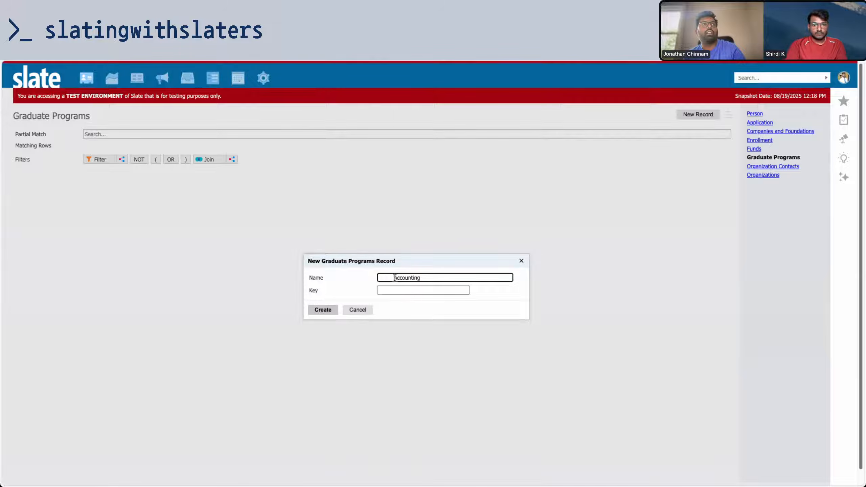
{"action": "left_click", "coordinate": [322, 309]}
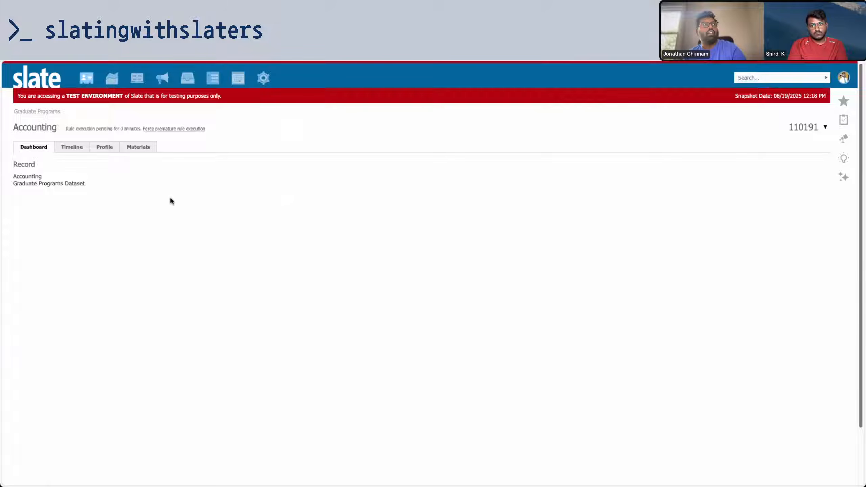
- Examine the Accounting record's Dashboard, Profile and Materials pages
{"action": "left_click", "coordinate": [116, 148]}
{"action": "left_click", "coordinate": [138, 148]}
{"action": "left_click", "coordinate": [21, 148]}
{"action": "left_click", "coordinate": [106, 150]}
{"action": "left_click", "coordinate": [130, 150]}
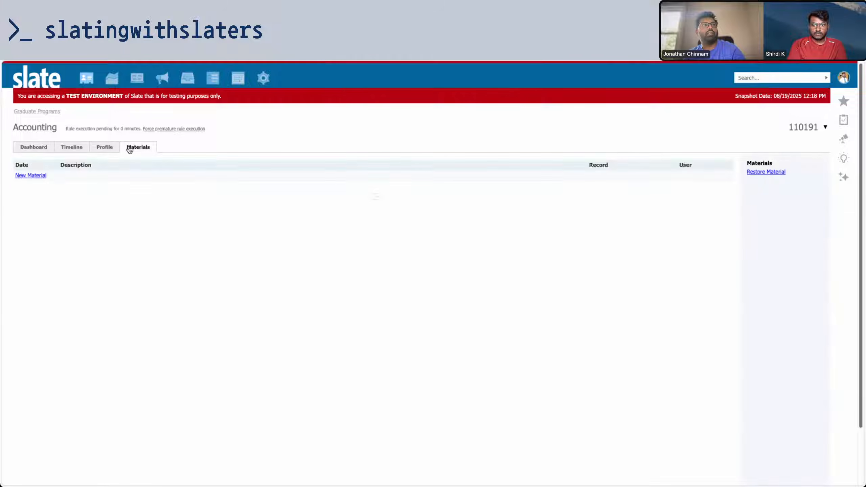
- Go to the database tools, search for "tab" and open the Tabs configuration for records and datasets
{"action": "mouse_move", "coordinate": [261, 83]}
{"action": "right_click", "coordinate": [273, 110]}
{"action": "key", "text": "Escape"}
{"action": "left_click", "coordinate": [278, 110]}
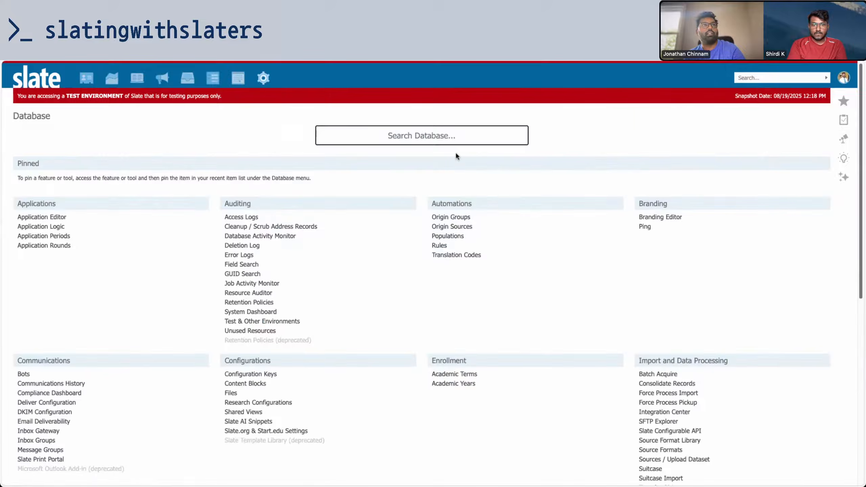
{"action": "left_click", "coordinate": [425, 136]}
{"action": "type", "text": "tab"}
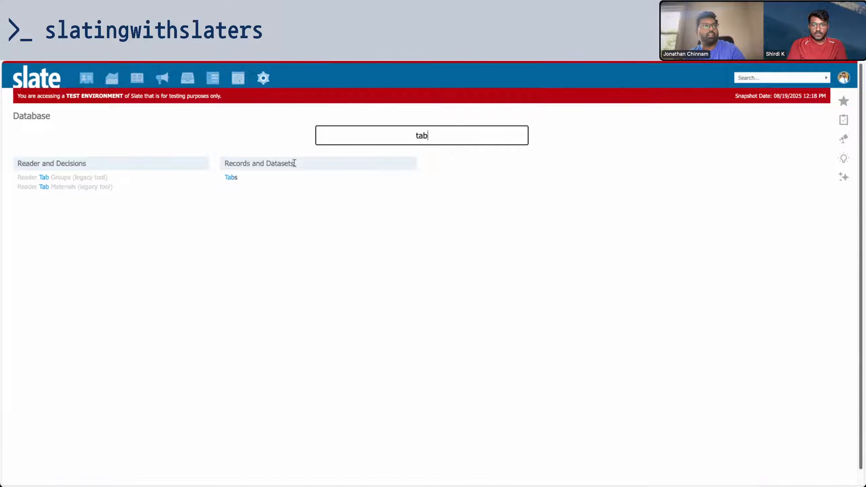
{"action": "left_click", "coordinate": [229, 177]}
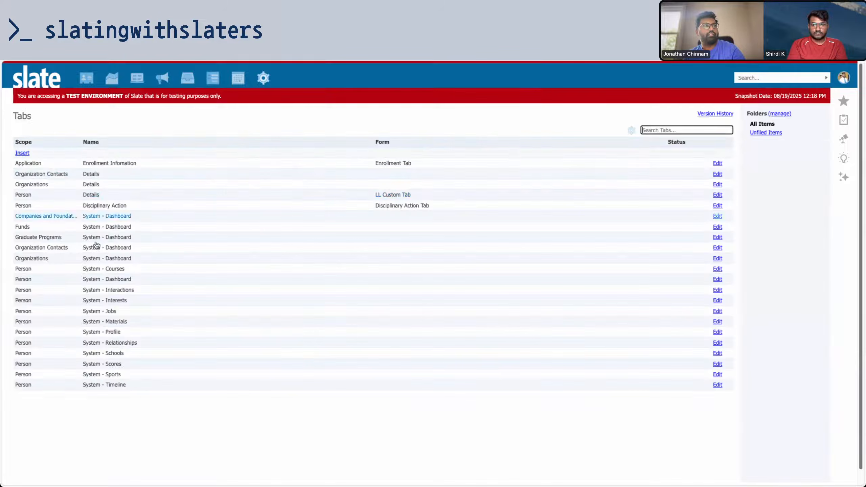
{"action": "left_click", "coordinate": [150, 391]}
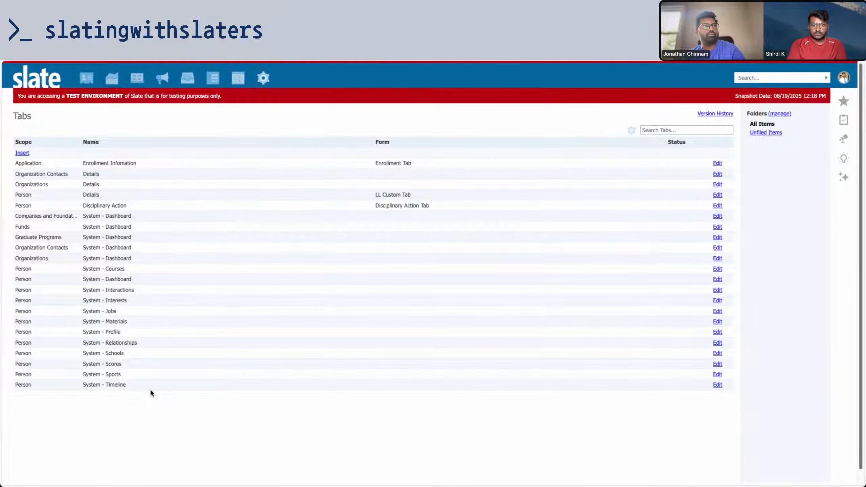
- Add a Details tab scoped to the Graduate Programs dataset, using the Graduate Programs - Details (Custom Tab) form
{"action": "left_click", "coordinate": [22, 153]}
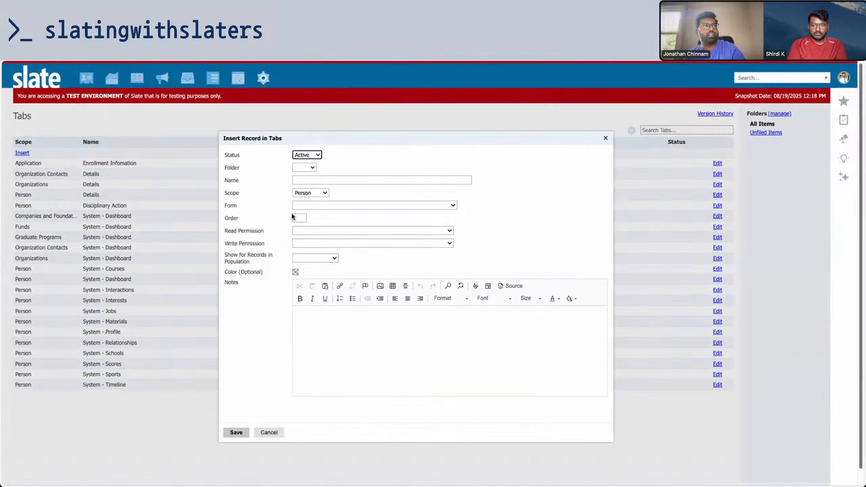
{"action": "left_click", "coordinate": [342, 179]}
{"action": "type", "text": "Detia"}
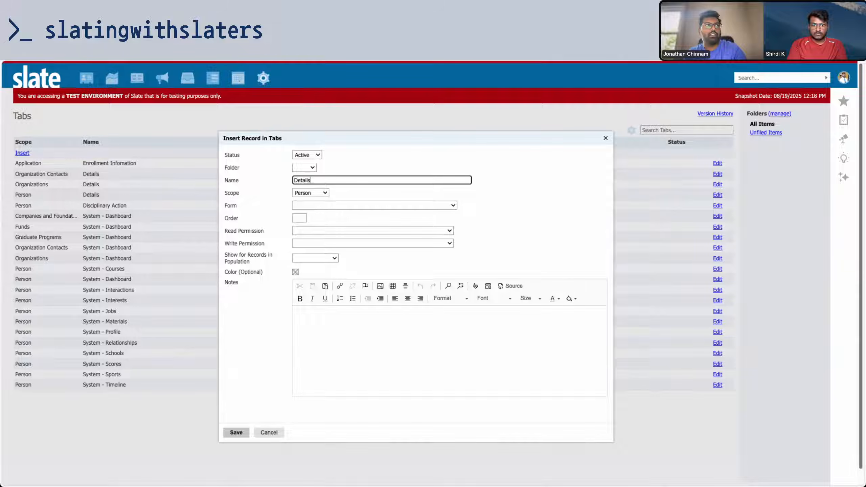
{"action": "left_click", "coordinate": [315, 194]}
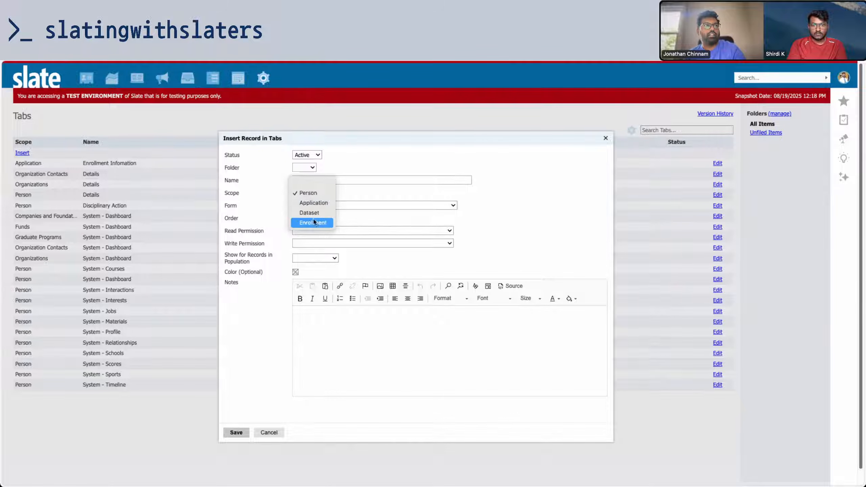
{"action": "left_click", "coordinate": [309, 212]}
{"action": "left_click", "coordinate": [339, 206]}
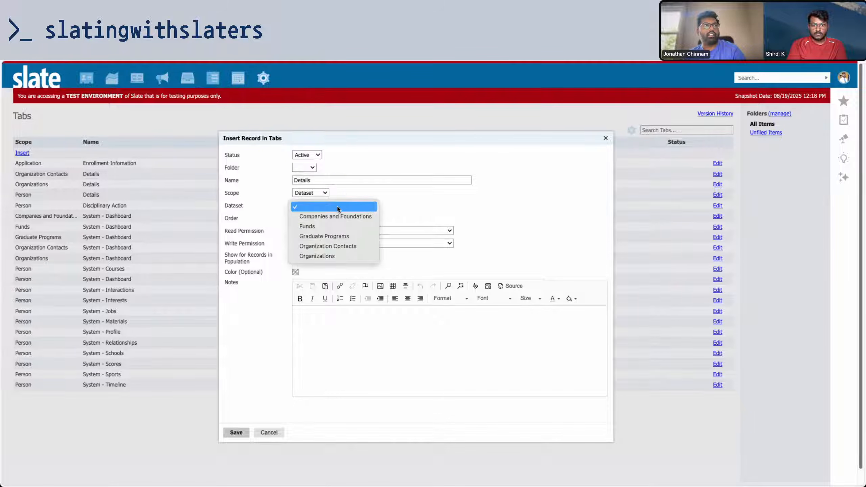
{"action": "left_click", "coordinate": [333, 236]}
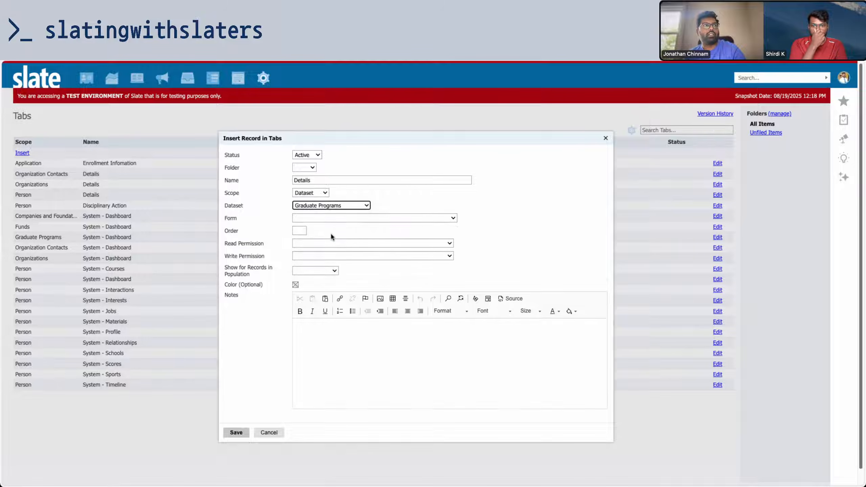
{"action": "left_click", "coordinate": [335, 219]}
{"action": "left_click", "coordinate": [334, 229]}
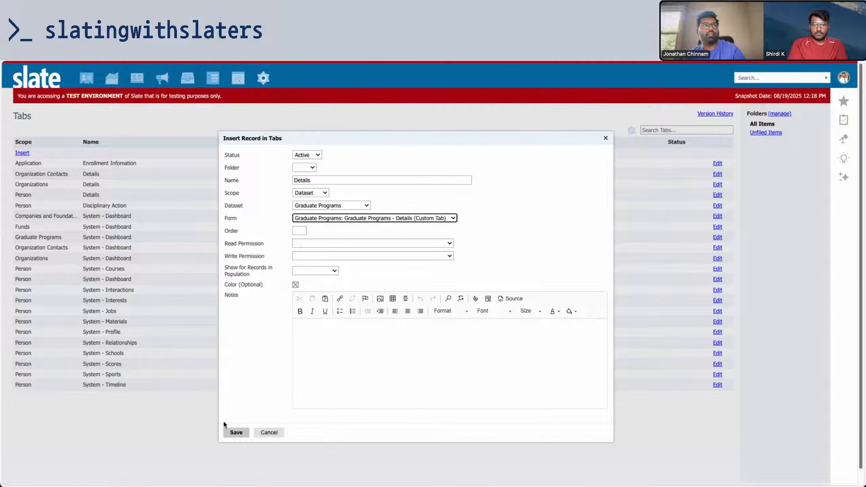
{"action": "left_click", "coordinate": [236, 432]}
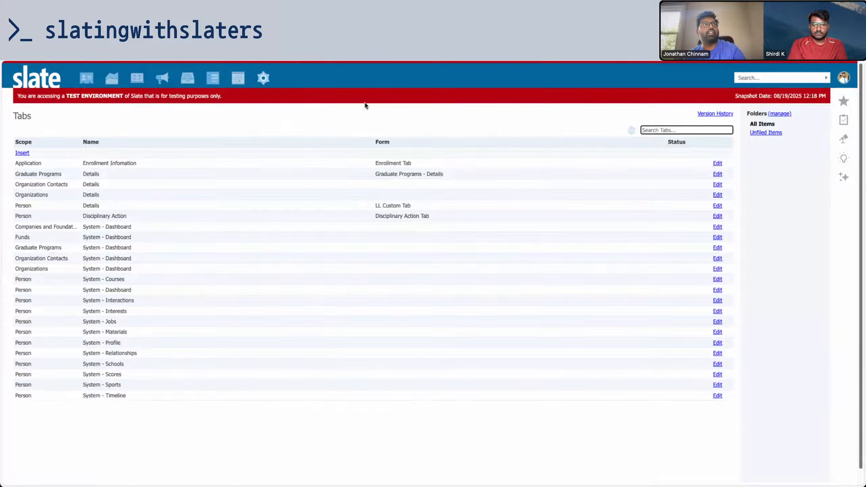
- Reload the Accounting record and check its new Details tab
{"action": "key", "text": "ctrl+shift+Tab"}
{"action": "key", "text": "super+r"}
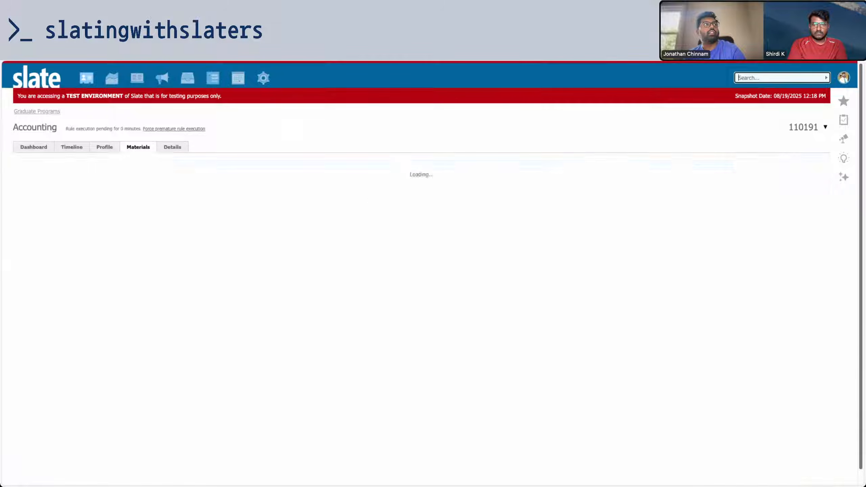
{"action": "left_click", "coordinate": [181, 151]}
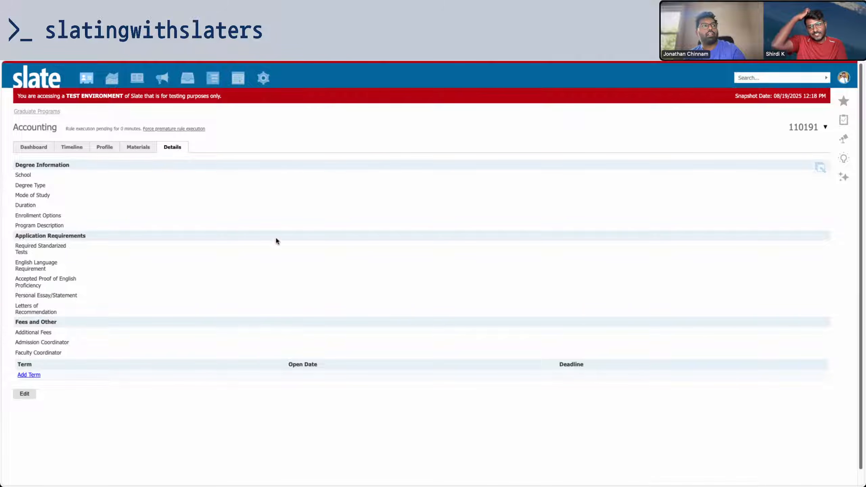
- Insert a Heading 2 labelled Program Dates above the widget table in the Details form, and reload the Accounting record
{"action": "key", "text": "ctrl+Tab"}
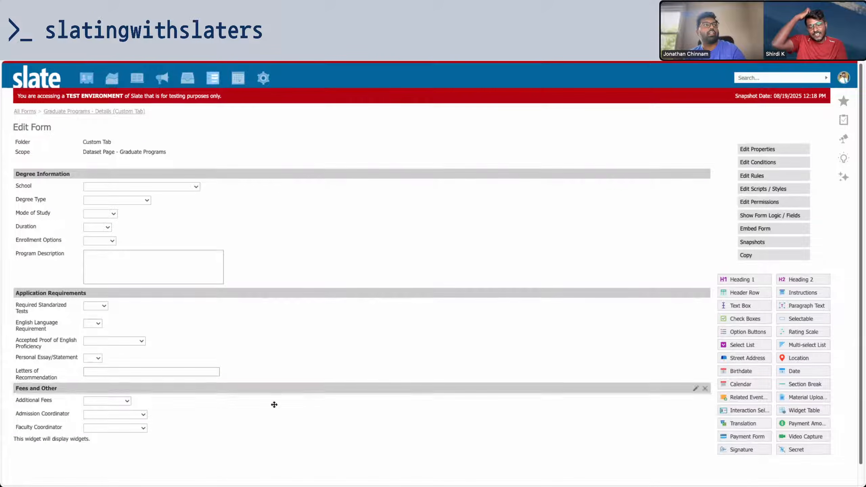
{"action": "double_click", "coordinate": [258, 436]}
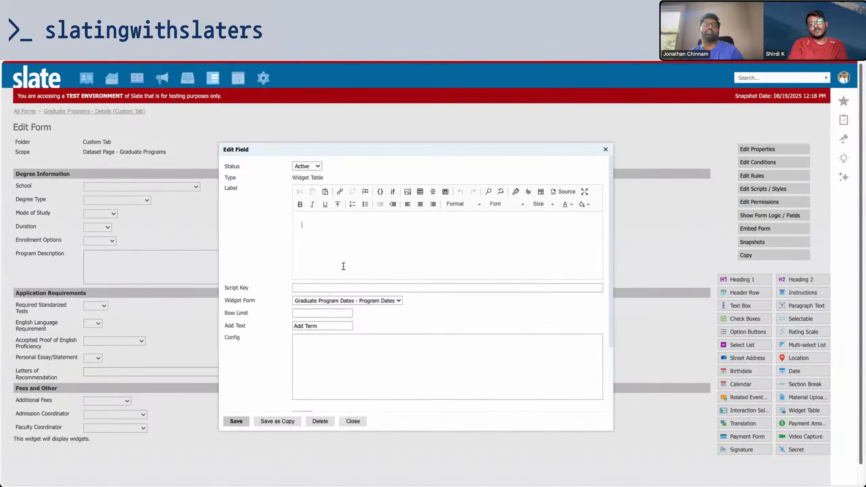
{"action": "left_click", "coordinate": [352, 421]}
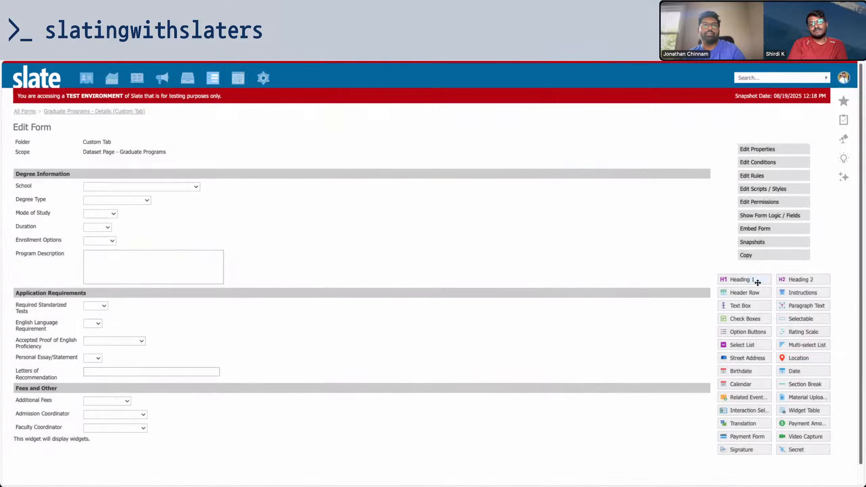
{"action": "left_click_drag", "start_coordinate": [706, 302], "coordinate": [358, 442]}
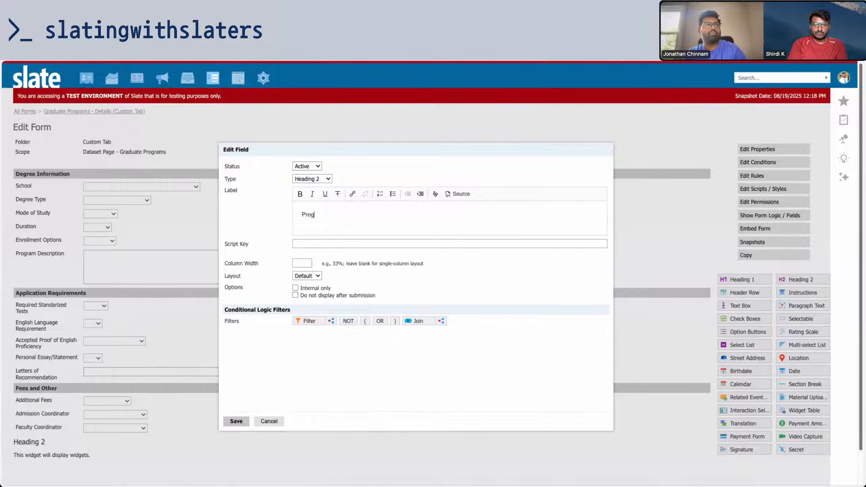
{"action": "type", "text": "Program Dates"}
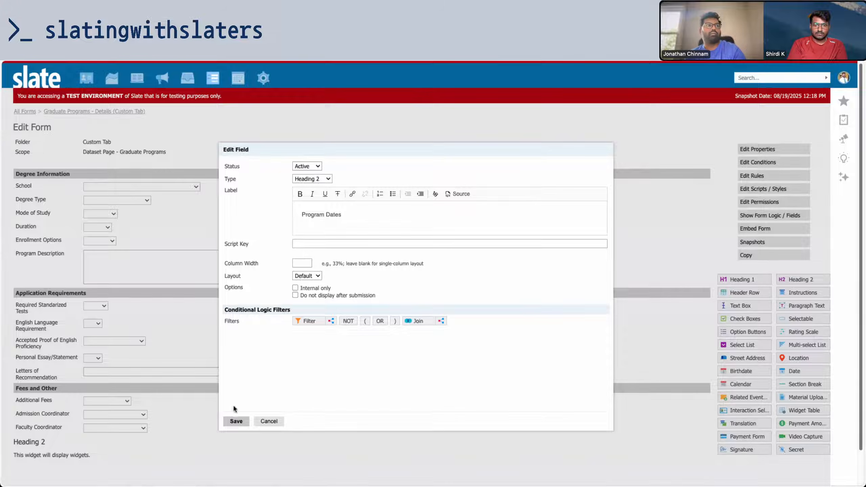
{"action": "left_click", "coordinate": [236, 421]}
{"action": "key", "text": "ctrl+Tab"}
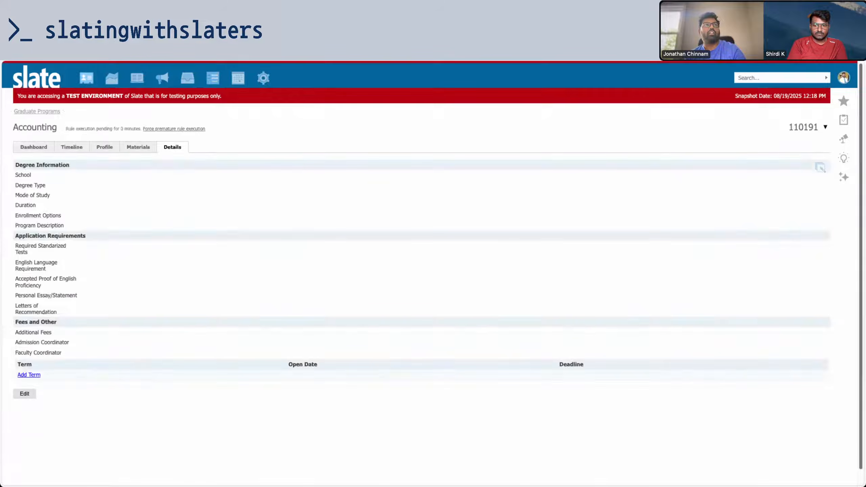
{"action": "key", "text": "super+r"}
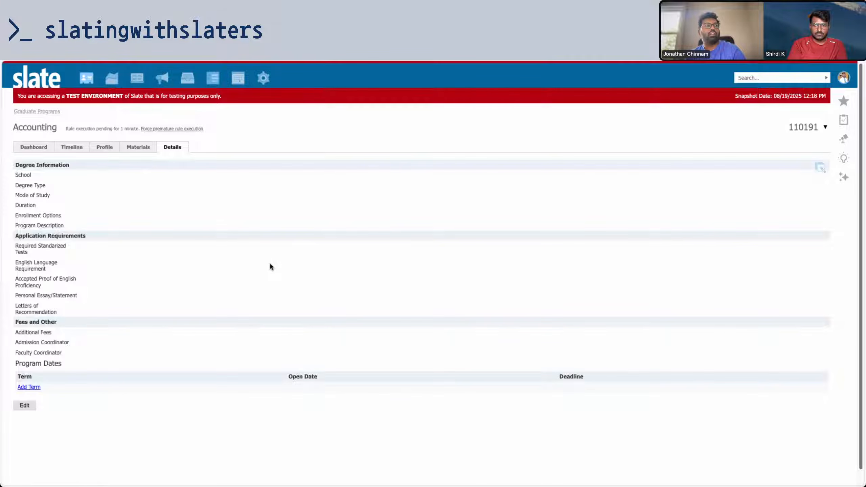
- Return to the Slate Community guide and read its sections on custom tabs and the Create New Record Form
{"action": "left_click", "coordinate": [484, 21]}
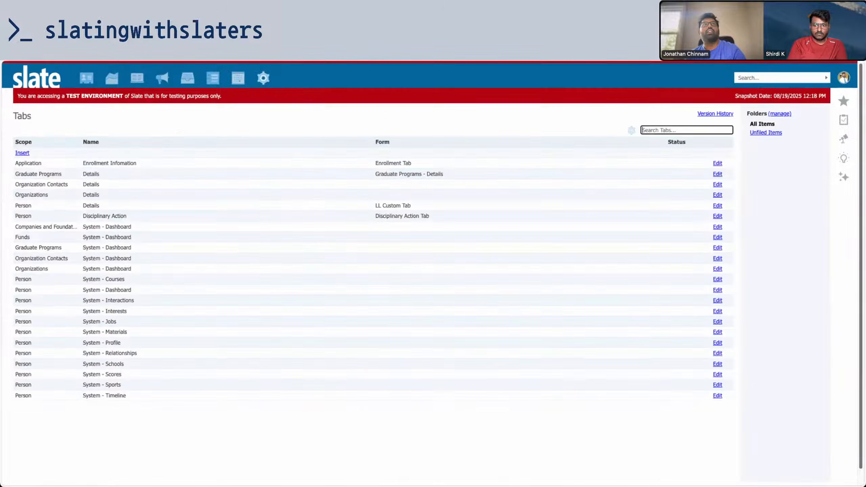
{"action": "left_click", "coordinate": [641, 20]}
{"action": "scroll", "coordinate": [528, 258], "scroll_direction": "down", "scroll_amount": 5}
{"action": "scroll", "coordinate": [528, 260], "scroll_direction": "down", "scroll_amount": 9}
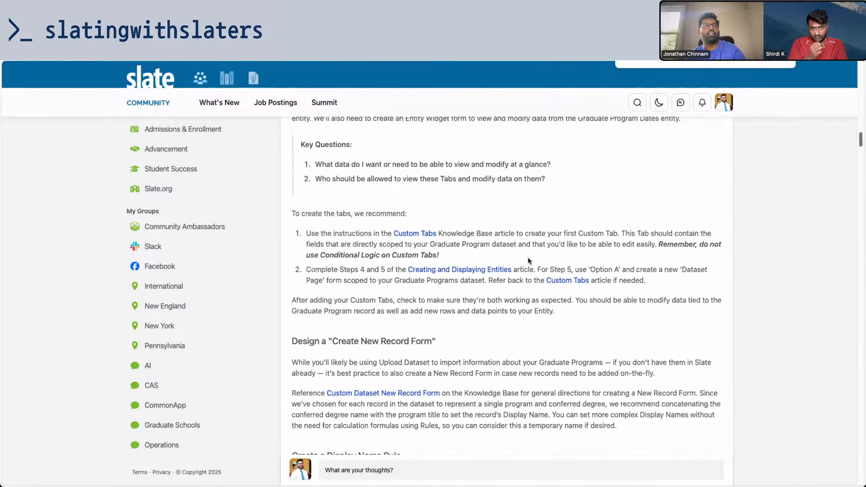
{"action": "scroll", "coordinate": [528, 259], "scroll_direction": "up", "scroll_amount": 5}
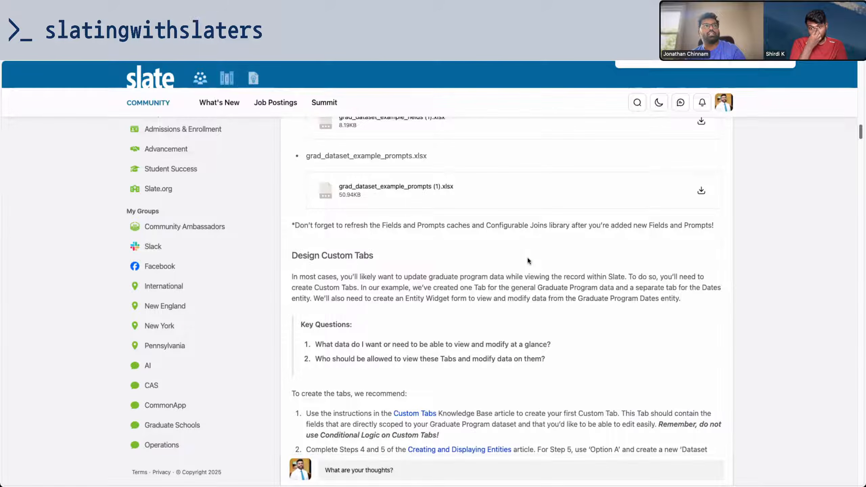
{"action": "scroll", "coordinate": [528, 260], "scroll_direction": "down", "scroll_amount": 5}
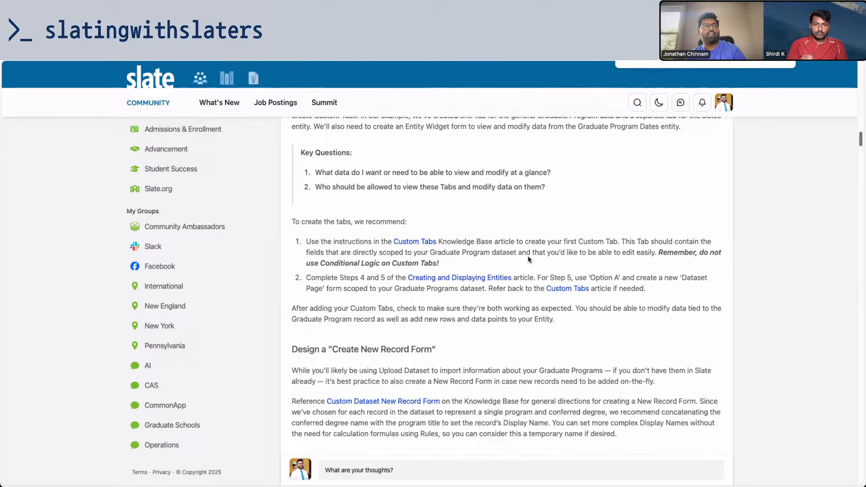
{"action": "scroll", "coordinate": [528, 254], "scroll_direction": "down", "scroll_amount": 1}
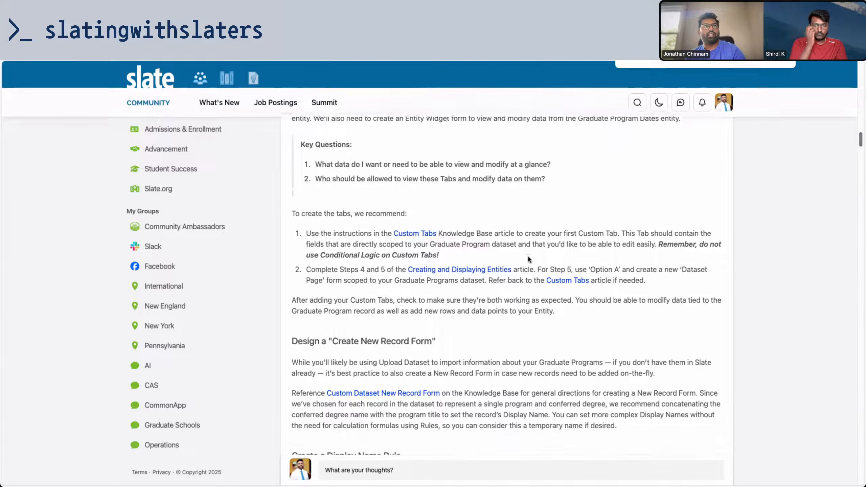
{"action": "left_click_drag", "start_coordinate": [333, 332], "coordinate": [434, 334]}
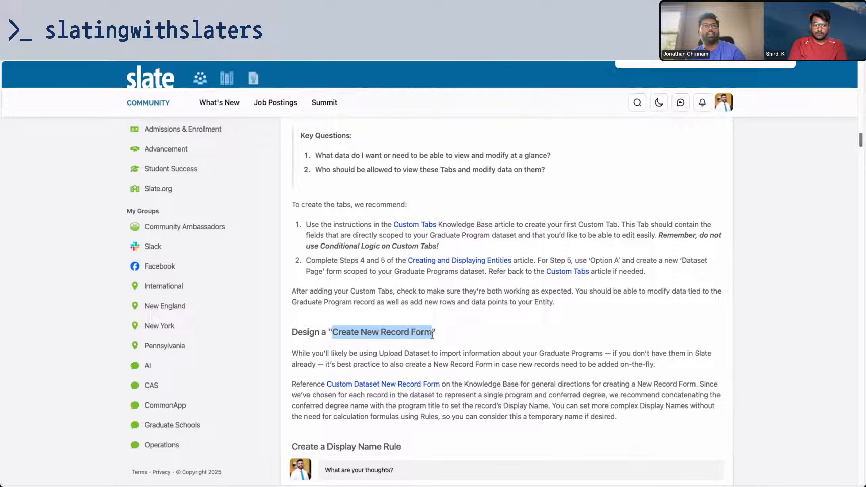
{"action": "left_click", "coordinate": [545, 370]}
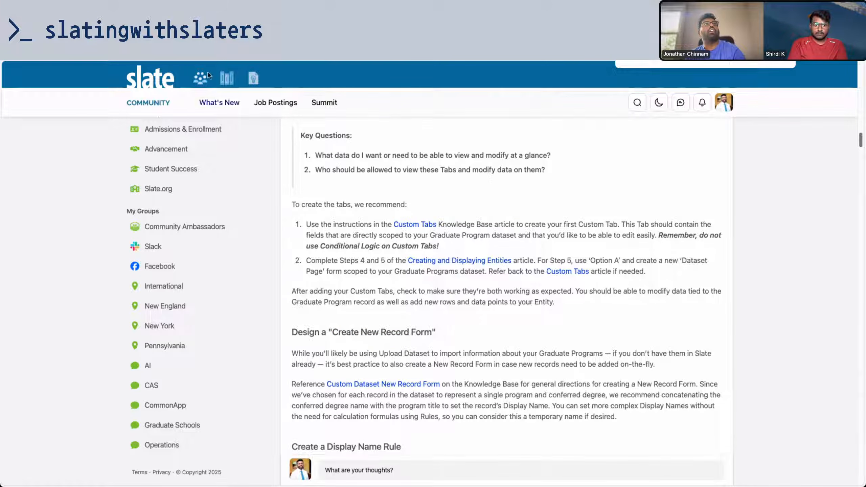
- Find the Graduate Programs - Details (Custom Tab) form in the Custom Tab forms folder and open it for editing
{"action": "left_click", "coordinate": [644, 28]}
{"action": "left_click", "coordinate": [297, 399]}
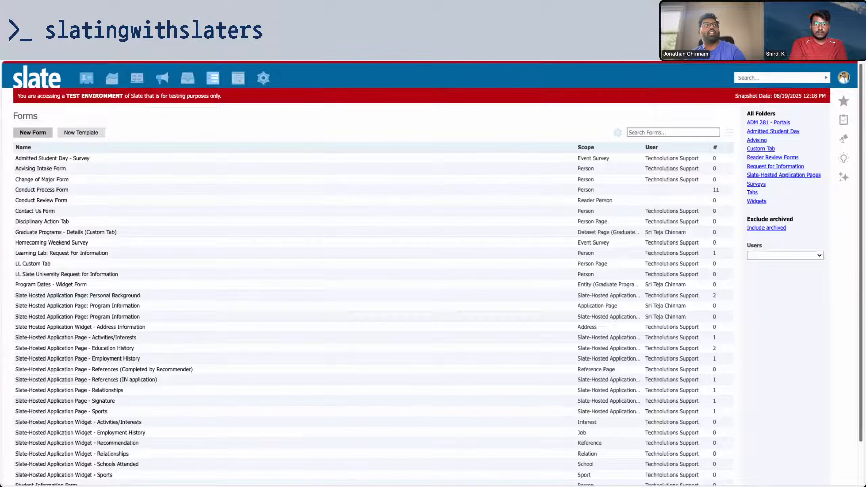
{"action": "left_click", "coordinate": [759, 175]}
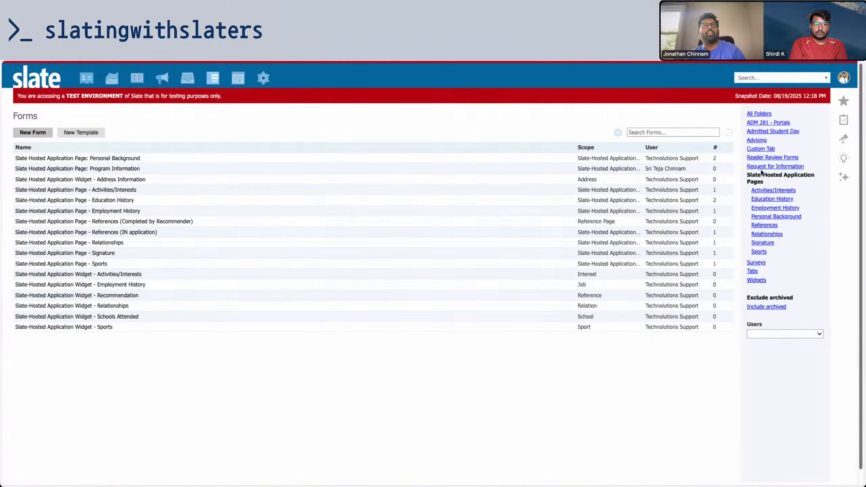
{"action": "left_click", "coordinate": [761, 149]}
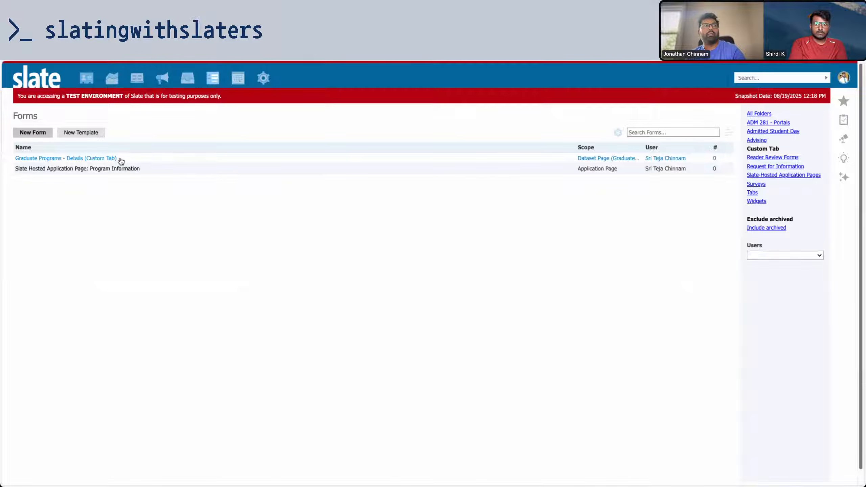
{"action": "left_click", "coordinate": [120, 158]}
{"action": "left_click", "coordinate": [753, 149]}
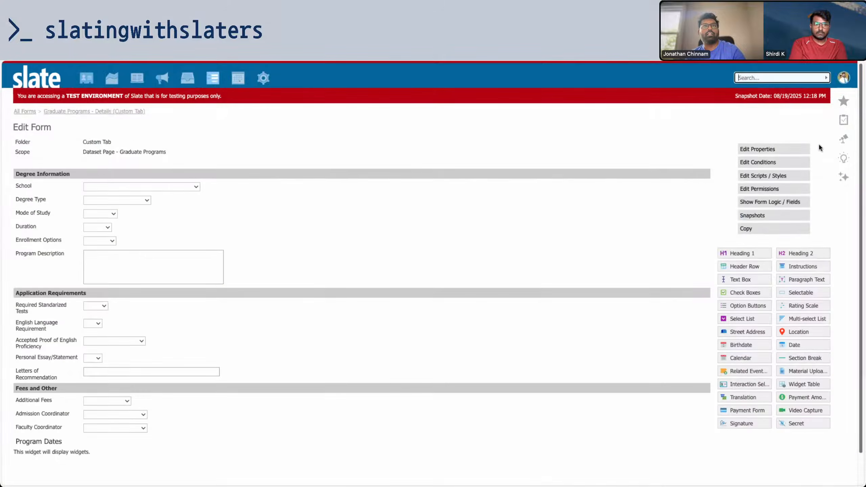
- Copy the form as Add New Graduate Program, clearing its folder and setting the internal name to Add New Graduate Program Dataset
{"action": "left_click", "coordinate": [770, 226]}
{"action": "left_click", "coordinate": [334, 212]}
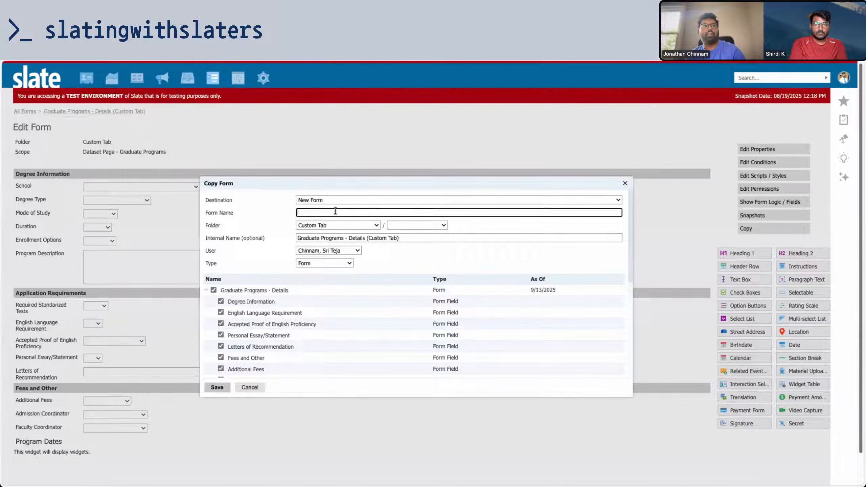
{"action": "type", "text": "c"}
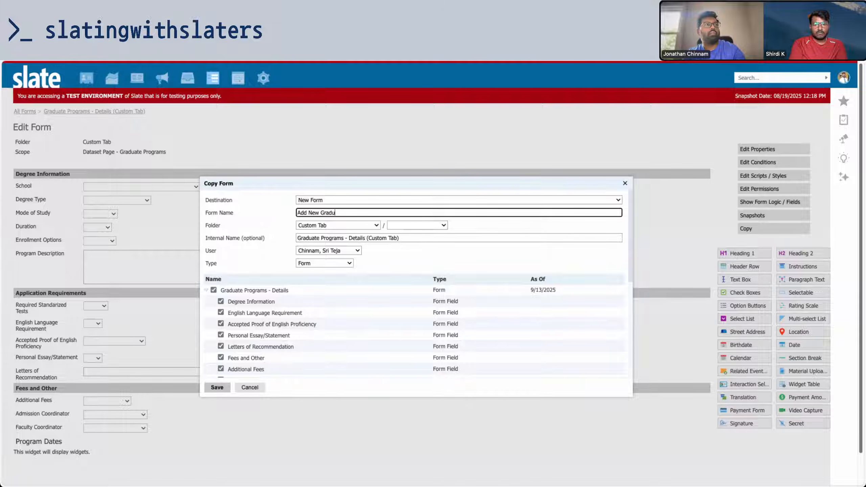
{"action": "type", "text": "ram"}
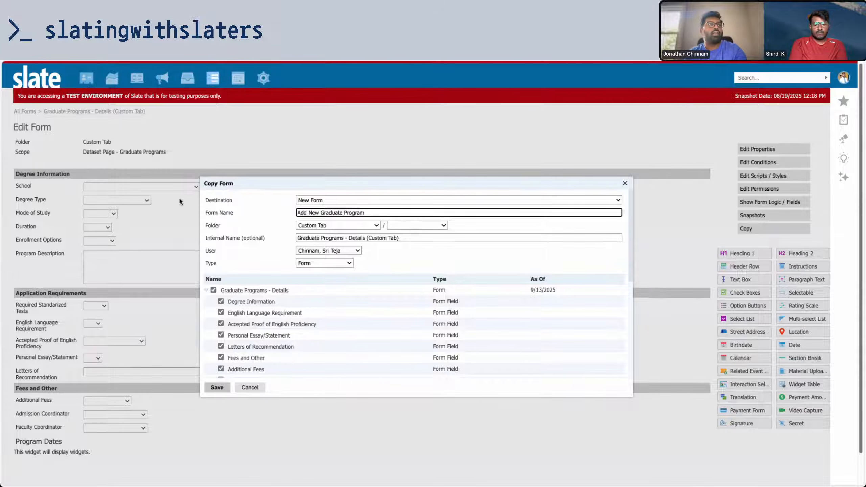
{"action": "left_click", "coordinate": [336, 225]}
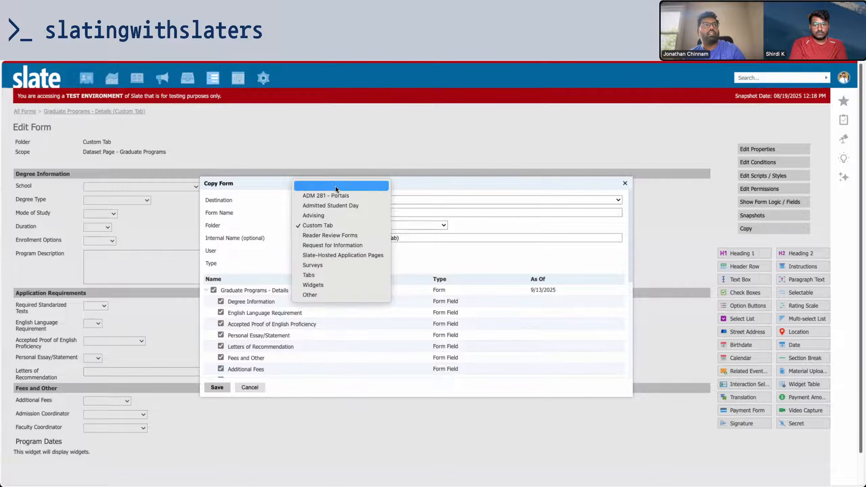
{"action": "left_click", "coordinate": [375, 187]}
{"action": "left_click", "coordinate": [410, 241]}
{"action": "left_click_drag", "start_coordinate": [379, 213], "coordinate": [275, 212]}
{"action": "triple_click", "coordinate": [395, 238]}
{"action": "key", "text": "ctrl+v"}
{"action": "type", "text": "Dataset"}
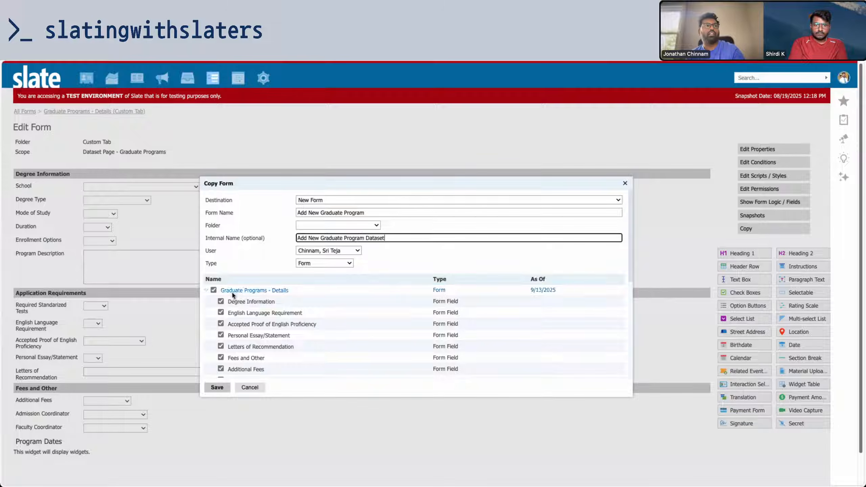
{"action": "left_click", "coordinate": [217, 388]}
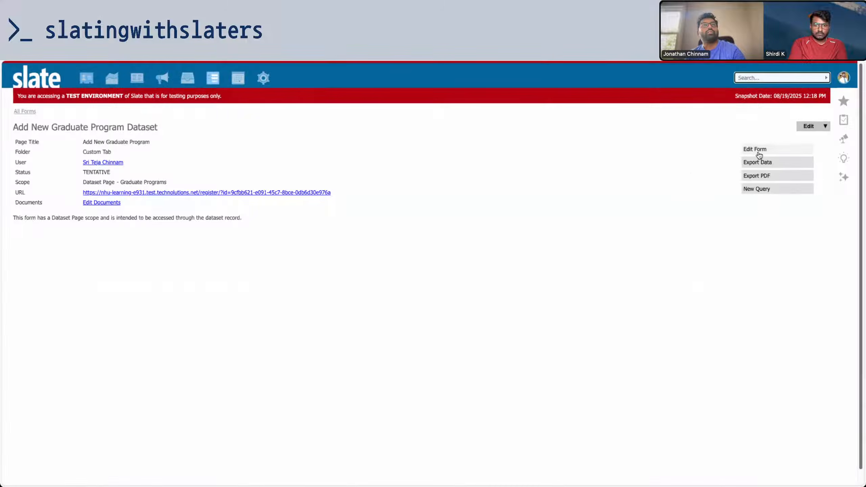
{"action": "left_click", "coordinate": [755, 154]}
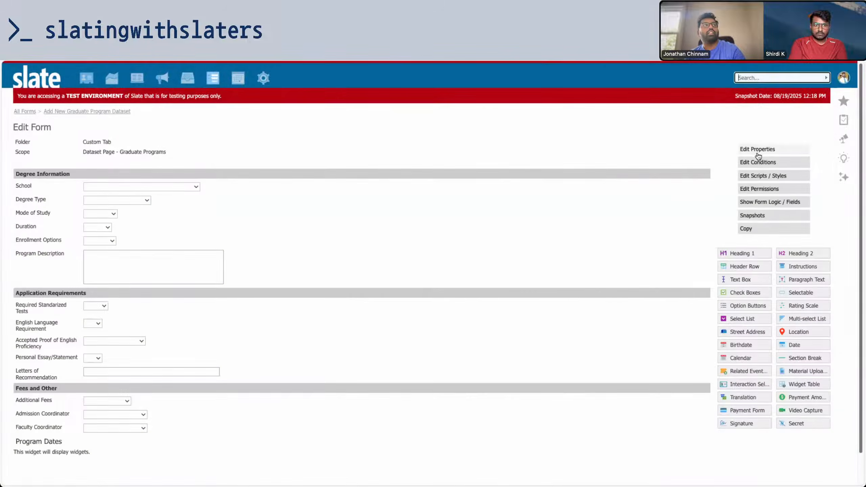
{"action": "left_click", "coordinate": [103, 112]}
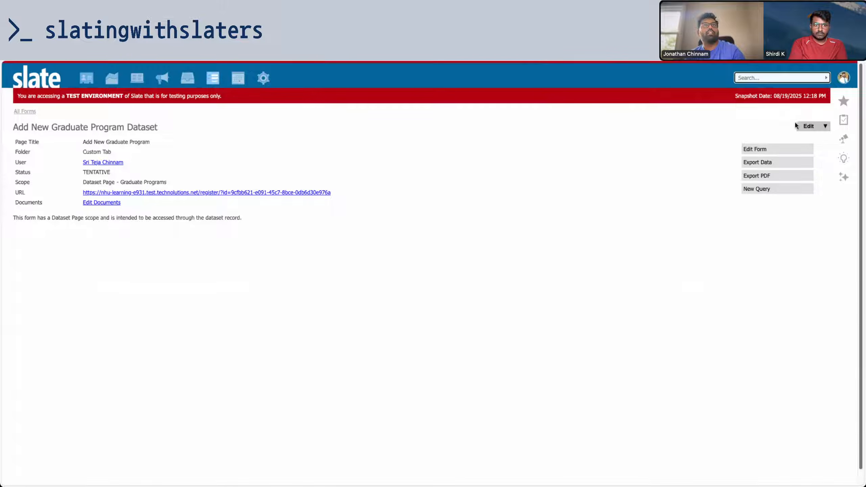
{"action": "left_click", "coordinate": [760, 149]}
{"action": "left_click", "coordinate": [353, 244]}
{"action": "left_click", "coordinate": [341, 236]}
{"action": "left_click", "coordinate": [269, 398]}
- Open the Add New Graduate Program Dataset form for editing and set its scope to Dataset in the form properties
{"action": "left_click", "coordinate": [782, 147]}
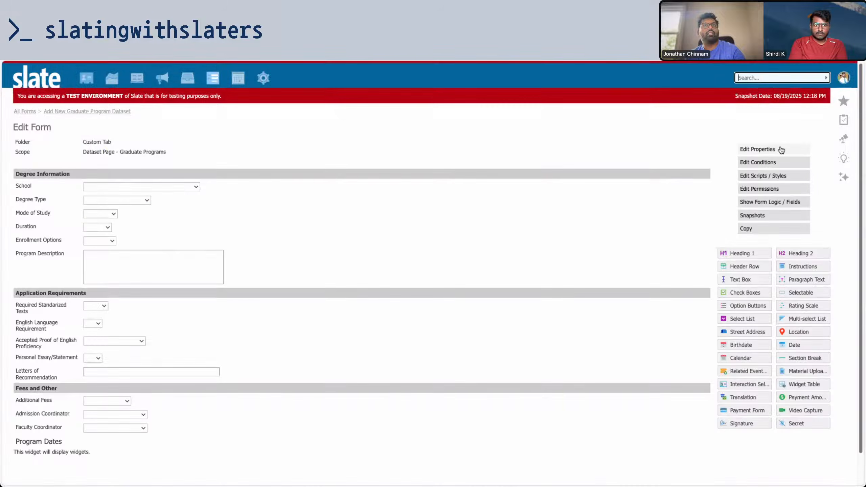
{"action": "left_click", "coordinate": [783, 147]}
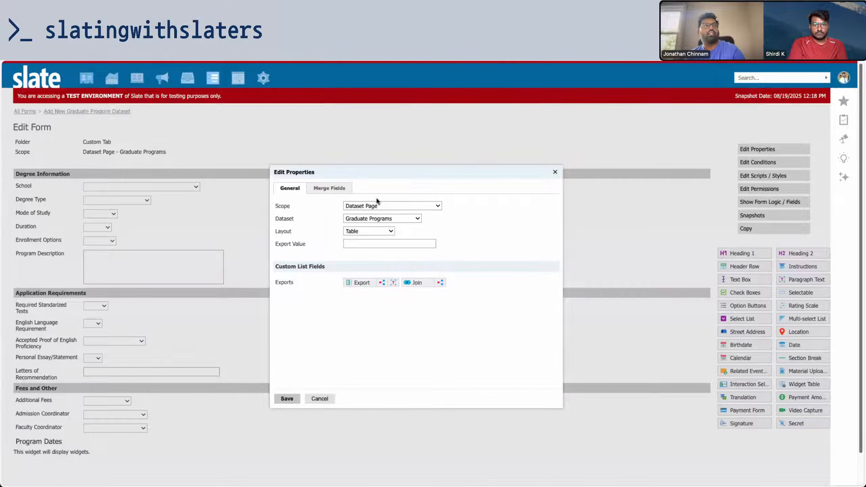
{"action": "left_click", "coordinate": [375, 206]}
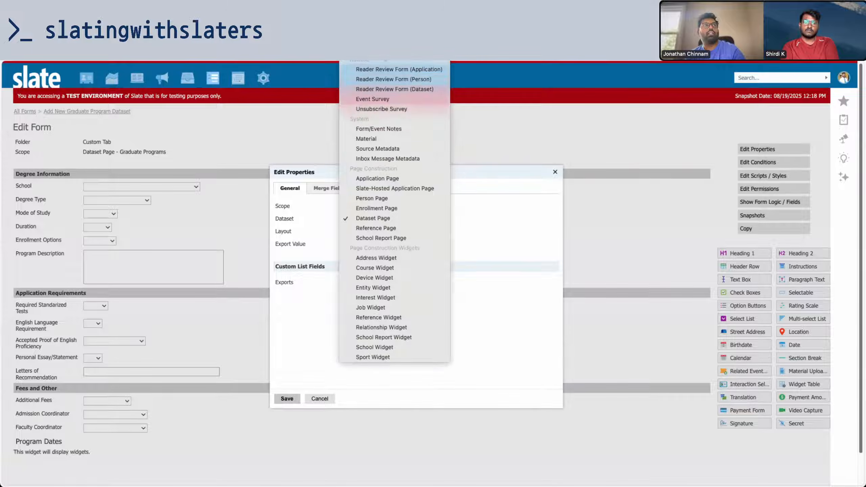
{"action": "left_click", "coordinate": [382, 51]}
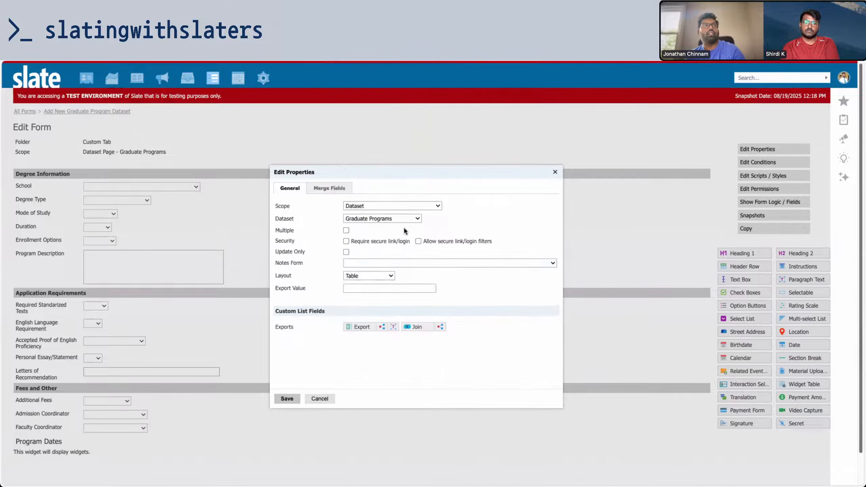
{"action": "left_click", "coordinate": [346, 231]}
{"action": "left_click", "coordinate": [346, 230]}
{"action": "left_click", "coordinate": [288, 398]}
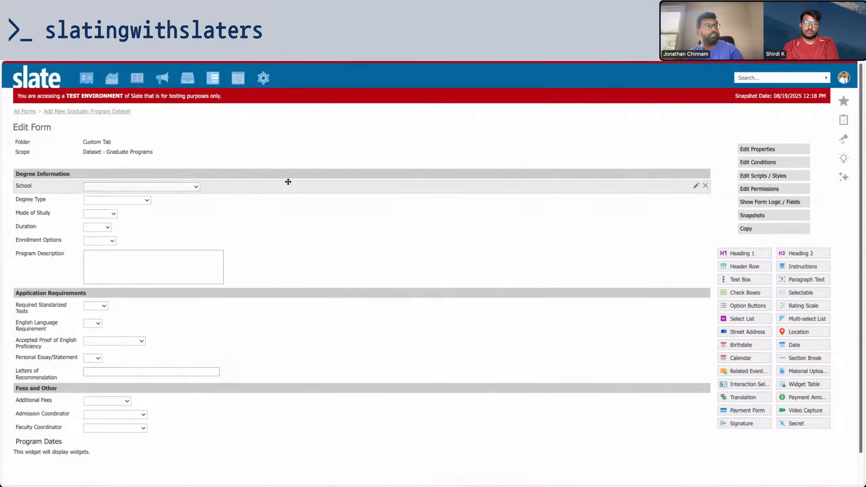
- Add a text box labelled Program Name above School, mapped to the Record system field Name
{"action": "left_click_drag", "start_coordinate": [738, 282], "coordinate": [356, 184]}
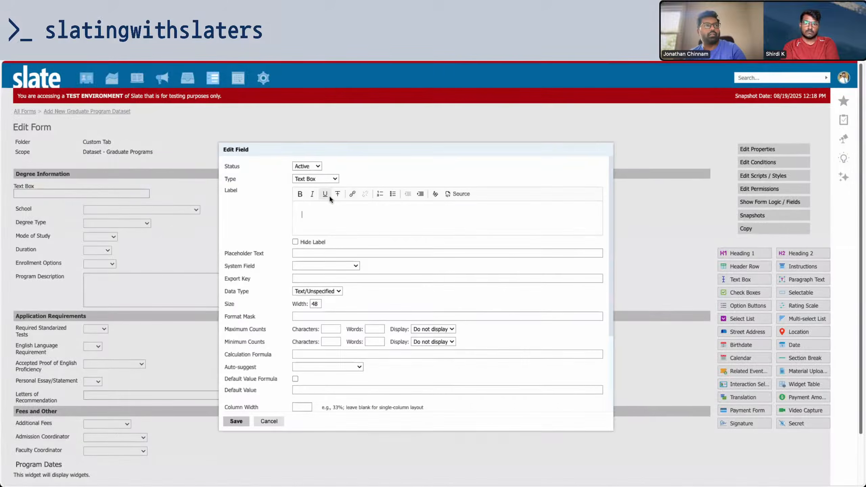
{"action": "type", "text": "Program N"}
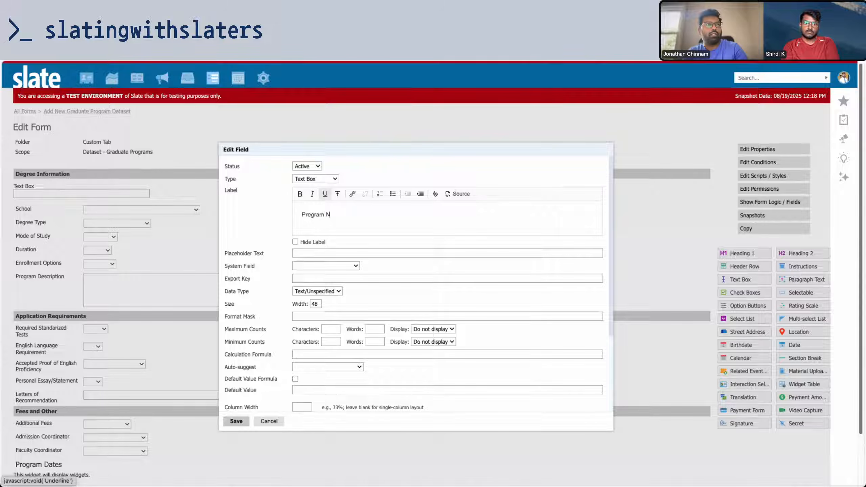
{"action": "left_click", "coordinate": [326, 266]}
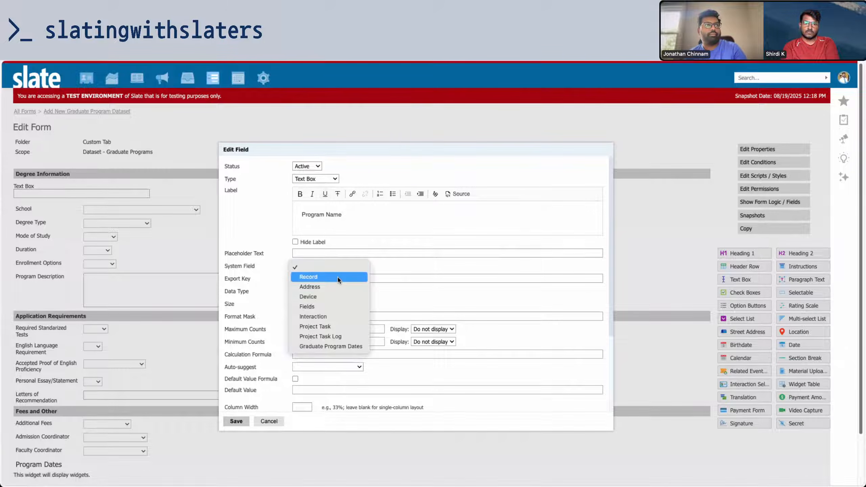
{"action": "left_click", "coordinate": [398, 268]}
{"action": "left_click", "coordinate": [405, 267]}
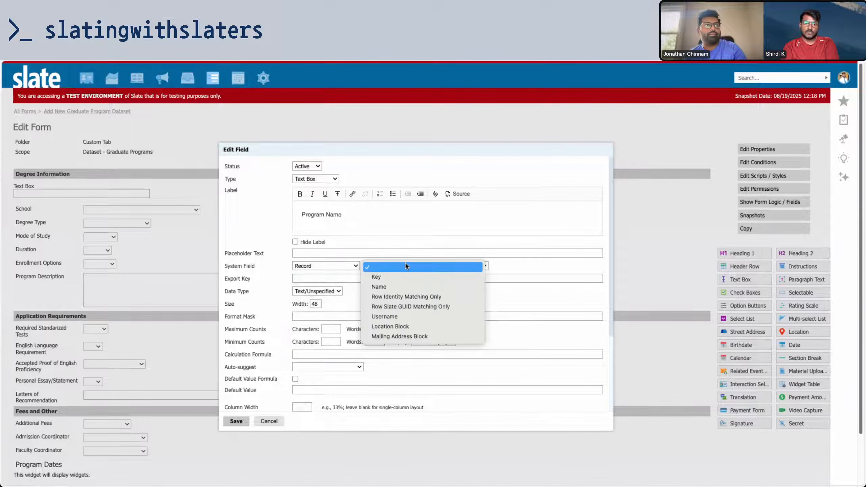
{"action": "left_click", "coordinate": [405, 287]}
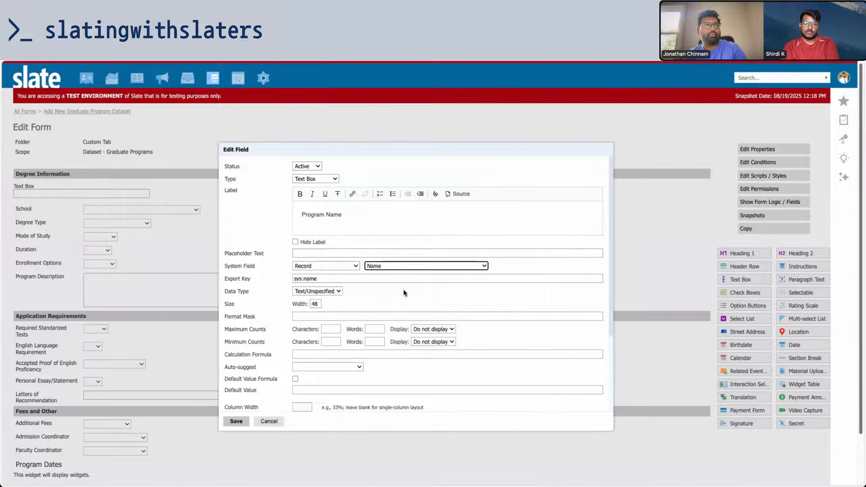
{"action": "scroll", "coordinate": [410, 291], "scroll_direction": "down", "scroll_amount": 3}
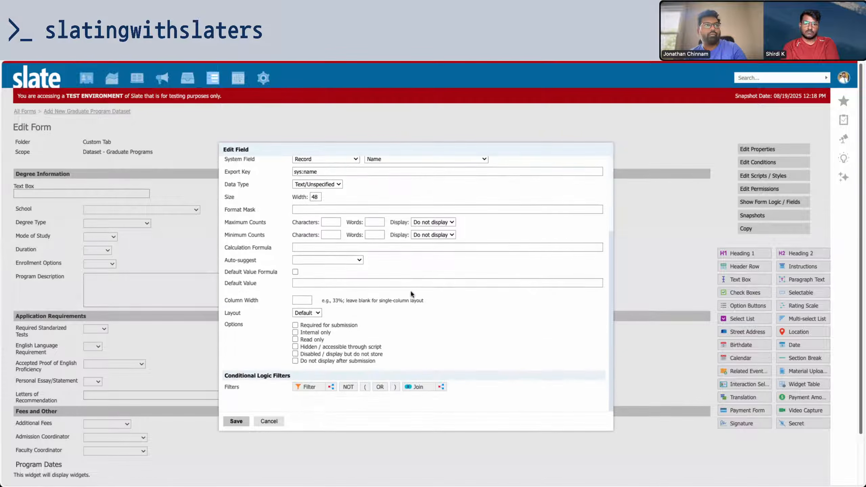
{"action": "left_click", "coordinate": [236, 421]}
- Delete the Program Dates heading and the widget table below it from the form
{"action": "scroll", "coordinate": [277, 378], "scroll_direction": "down", "scroll_amount": 2}
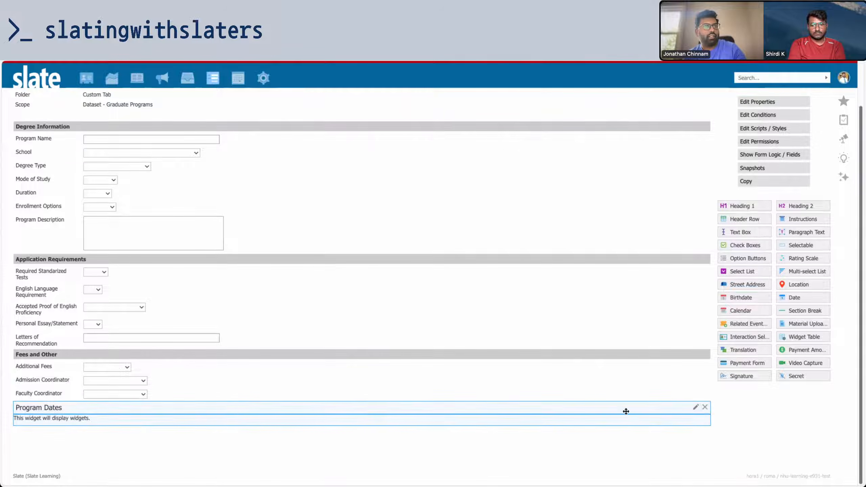
{"action": "left_click", "coordinate": [705, 407]}
{"action": "key", "text": "Return"}
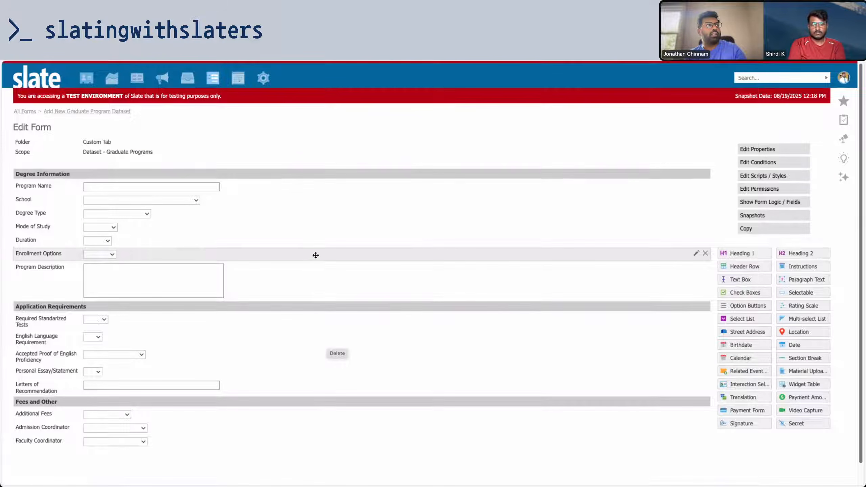
- Reorder Application Requirements so Personal Essay/Statement comes first, followed by Letters of Recommendation, above Required Standardized Tests
{"action": "scroll", "coordinate": [348, 331], "scroll_direction": "down", "scroll_amount": 1}
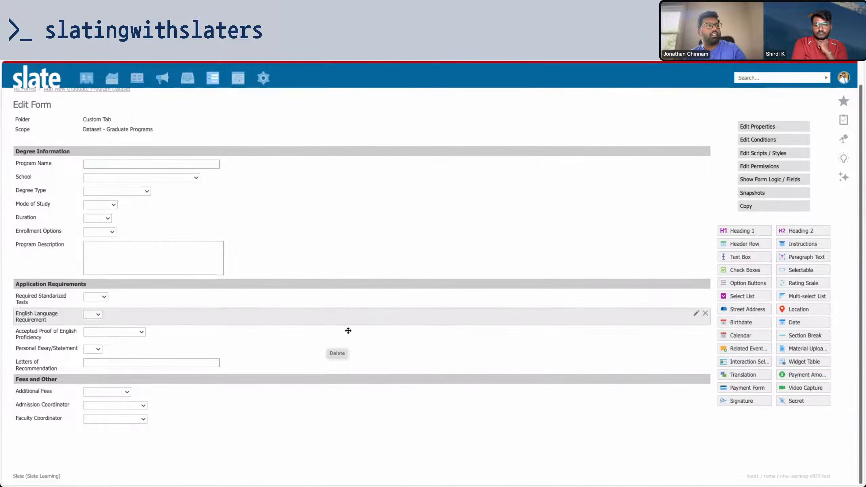
{"action": "scroll", "coordinate": [348, 332], "scroll_direction": "up", "scroll_amount": 1}
{"action": "scroll", "coordinate": [347, 331], "scroll_direction": "down", "scroll_amount": 2}
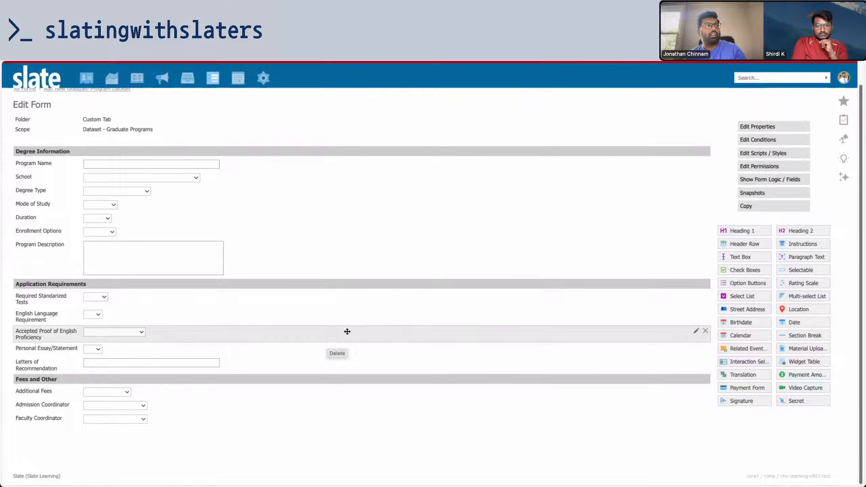
{"action": "left_click_drag", "start_coordinate": [325, 367], "coordinate": [330, 301]}
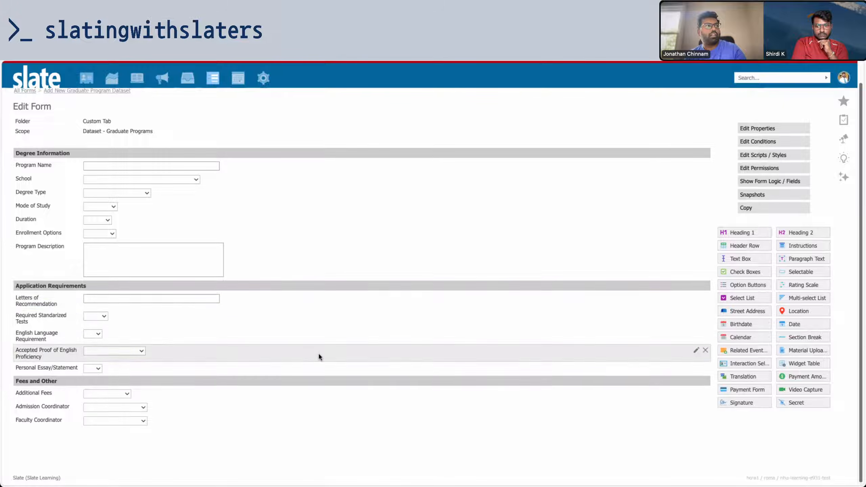
{"action": "left_click_drag", "start_coordinate": [316, 361], "coordinate": [324, 298]}
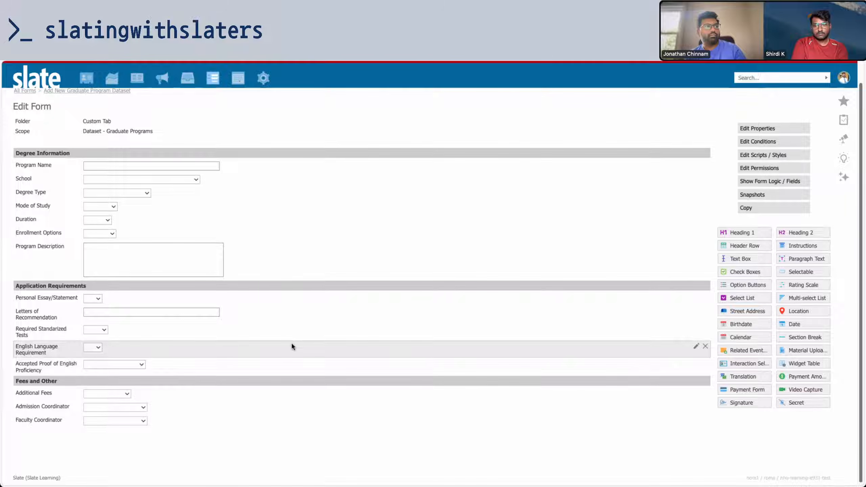
- Check the English Language Requirement field's settings, and change the Required Standardized Tests field's type to Check Boxes
{"action": "left_click", "coordinate": [292, 347]}
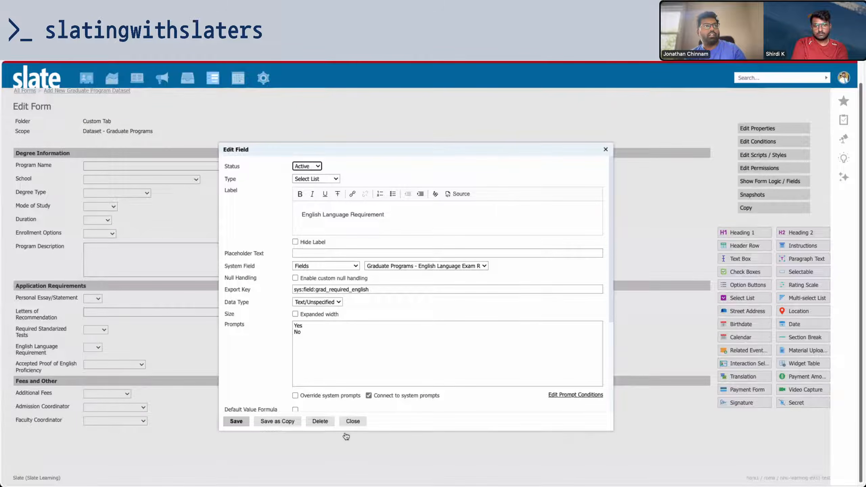
{"action": "left_click", "coordinate": [348, 421]}
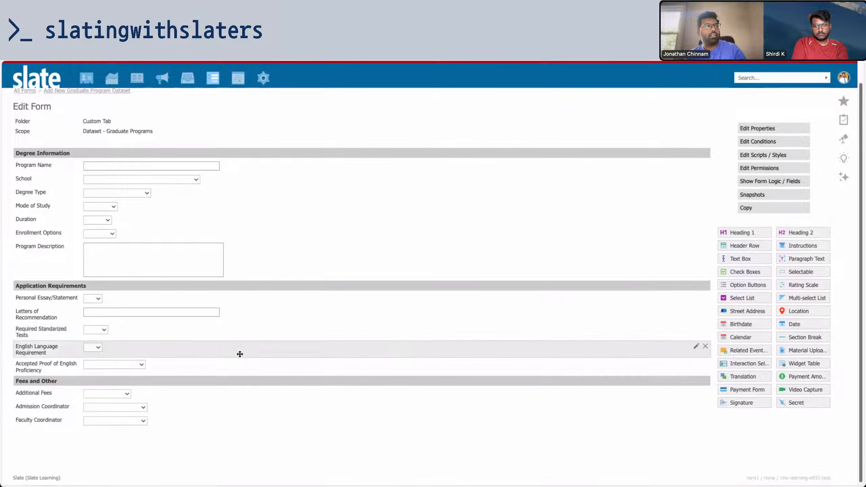
{"action": "left_click", "coordinate": [241, 332]}
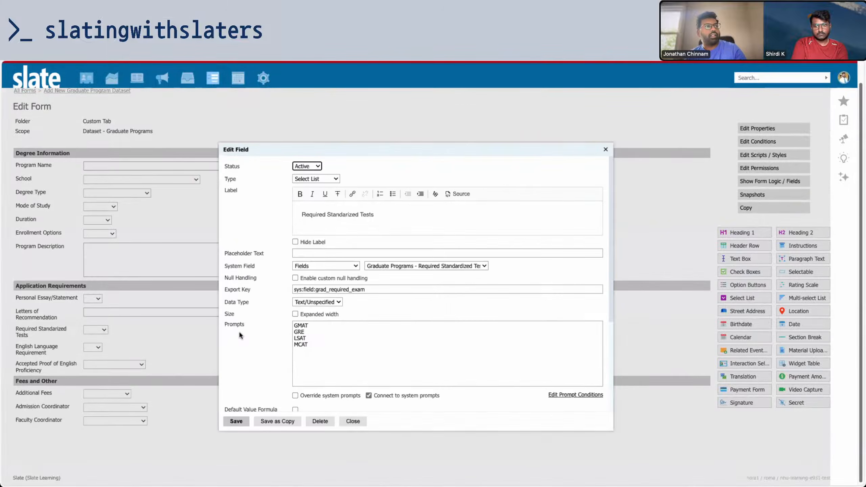
{"action": "left_click", "coordinate": [306, 340]}
{"action": "key", "text": "ctrl+a"}
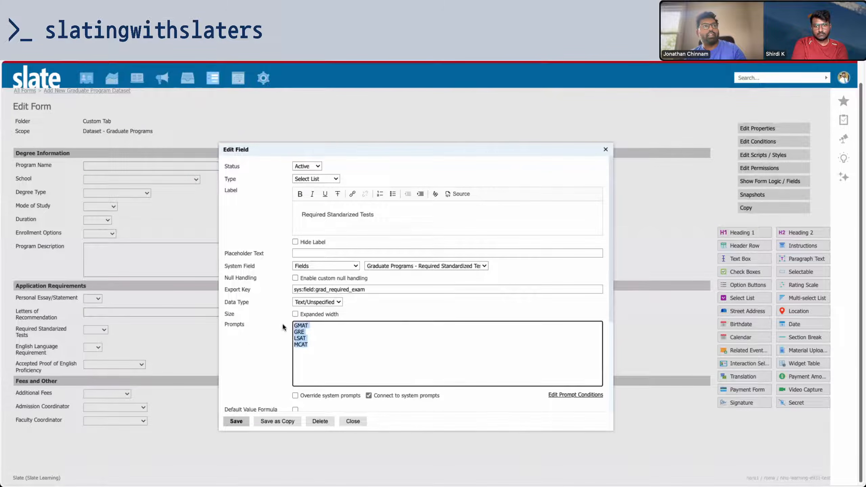
{"action": "scroll", "coordinate": [307, 352], "scroll_direction": "down", "scroll_amount": 3}
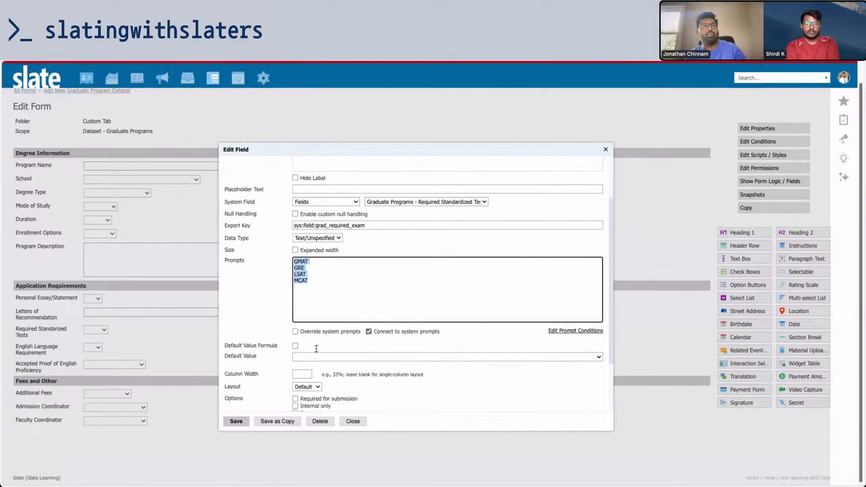
{"action": "left_click", "coordinate": [317, 337]}
{"action": "scroll", "coordinate": [255, 272], "scroll_direction": "up", "scroll_amount": 3}
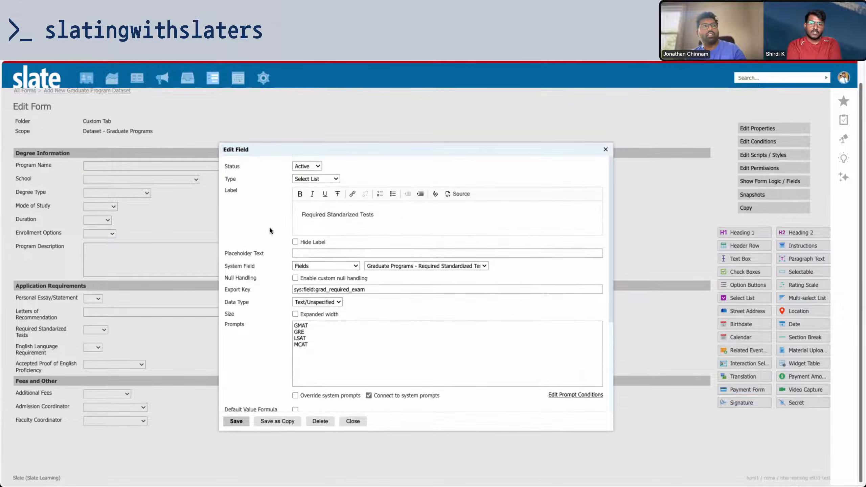
{"action": "left_click", "coordinate": [312, 179]}
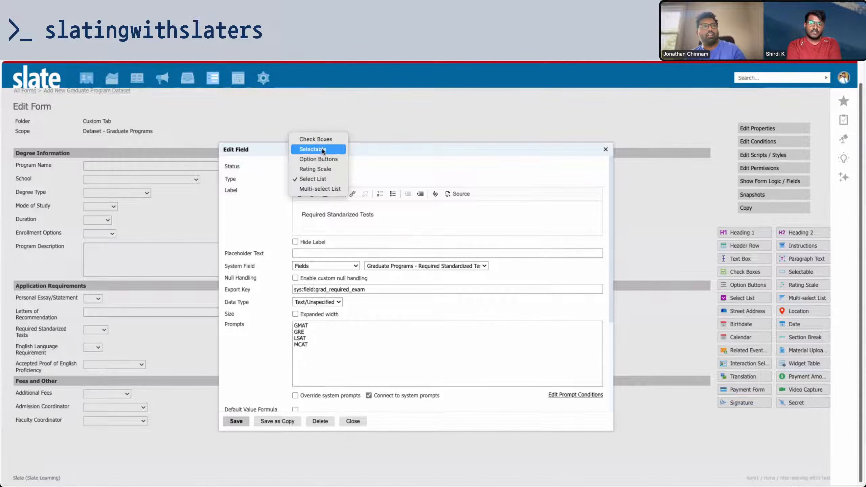
{"action": "left_click", "coordinate": [315, 139]}
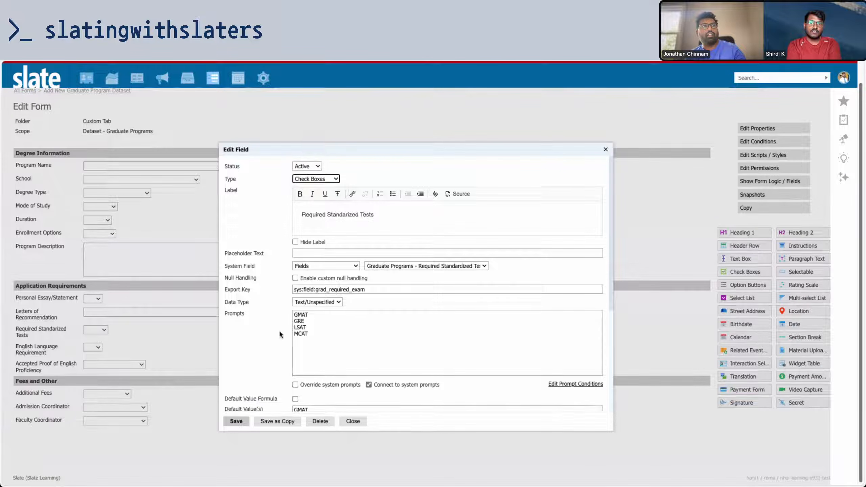
{"action": "scroll", "coordinate": [280, 334], "scroll_direction": "down", "scroll_amount": 8}
{"action": "scroll", "coordinate": [280, 334], "scroll_direction": "up", "scroll_amount": 8}
{"action": "scroll", "coordinate": [280, 334], "scroll_direction": "down", "scroll_amount": 8}
{"action": "left_click", "coordinate": [243, 421]}
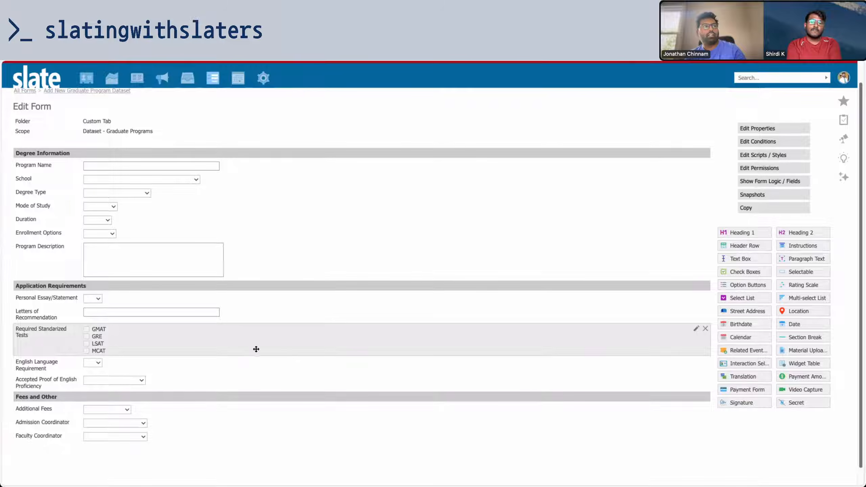
{"action": "left_click_drag", "start_coordinate": [668, 278], "coordinate": [397, 373]}
{"action": "left_click", "coordinate": [277, 421]}
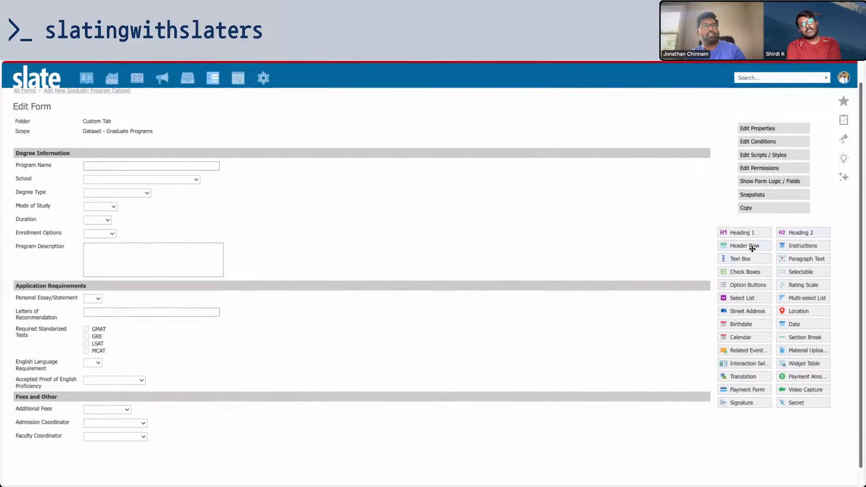
{"action": "left_click_drag", "start_coordinate": [746, 259], "coordinate": [302, 362]}
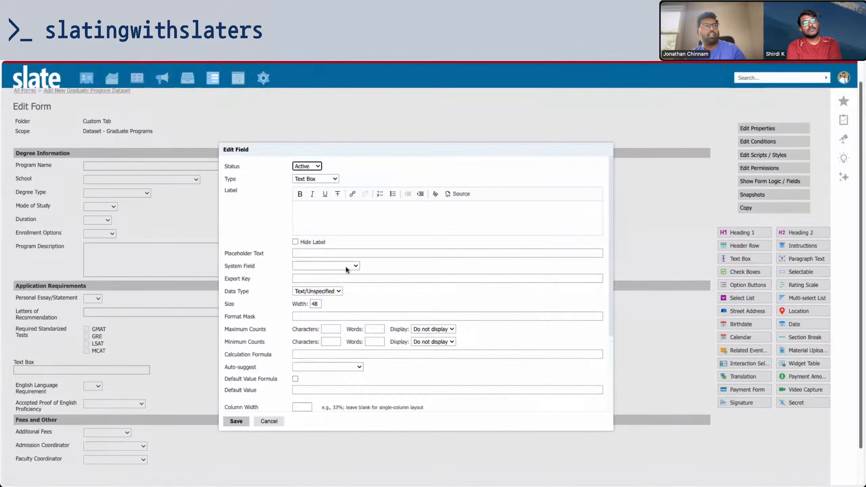
{"action": "left_click", "coordinate": [344, 270]}
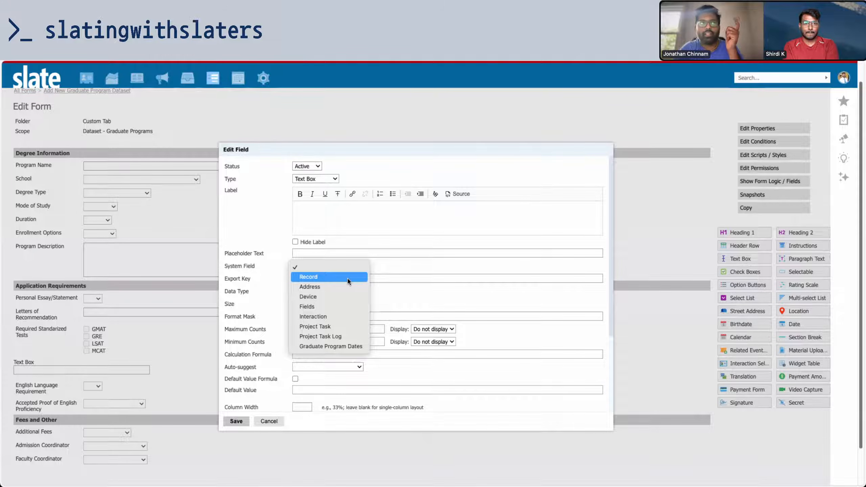
{"action": "left_click", "coordinate": [308, 306]}
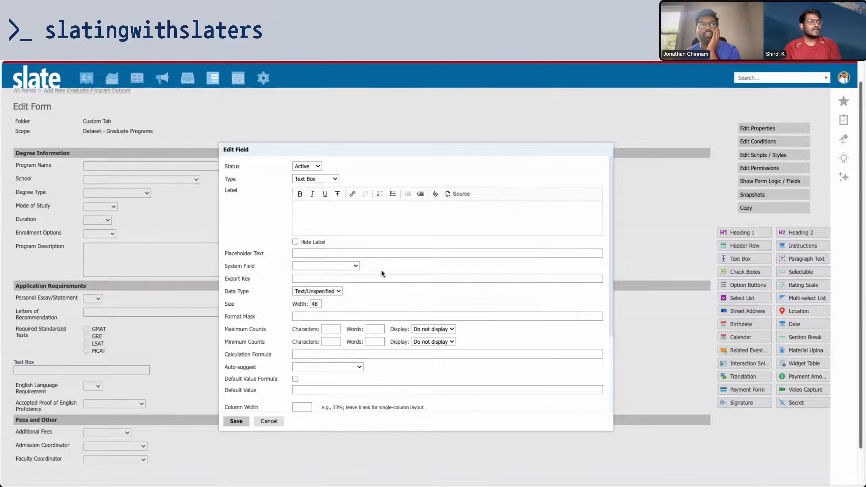
{"action": "left_click", "coordinate": [382, 269]}
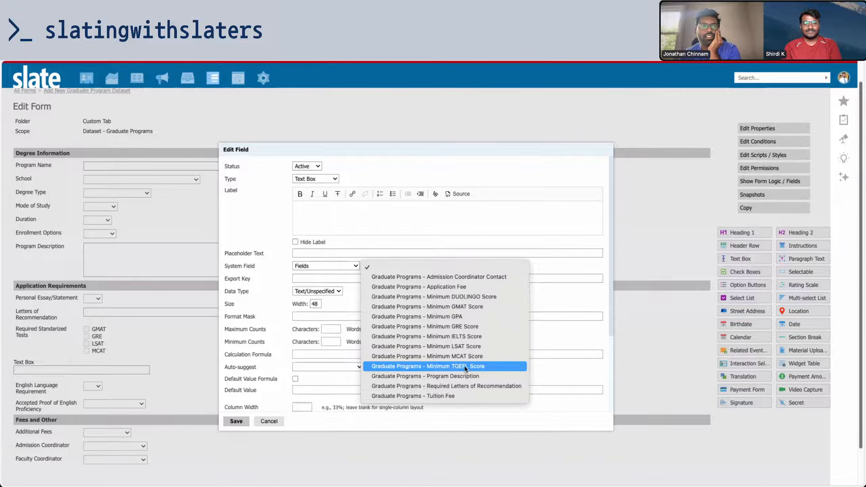
{"action": "left_click", "coordinate": [268, 419]}
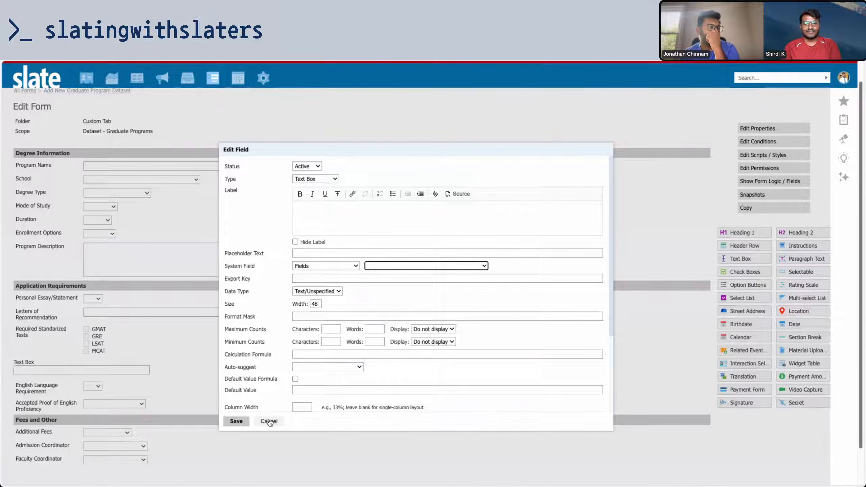
{"action": "left_click", "coordinate": [386, 266]}
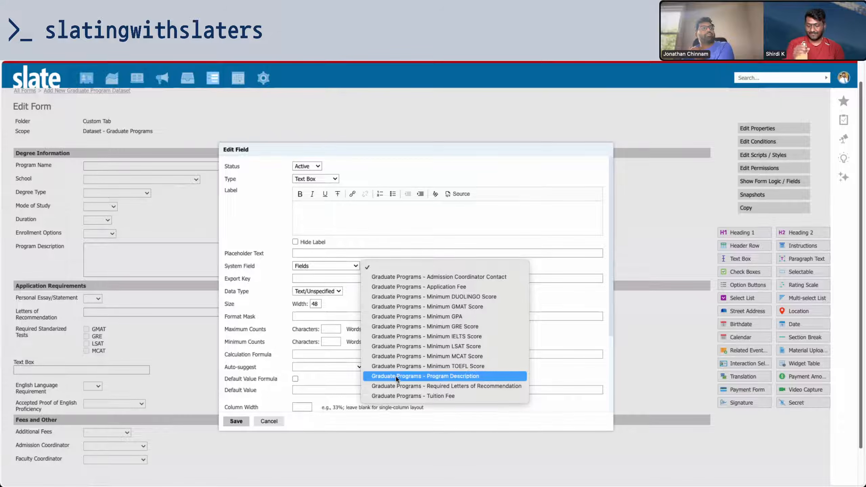
{"action": "left_click", "coordinate": [276, 417]}
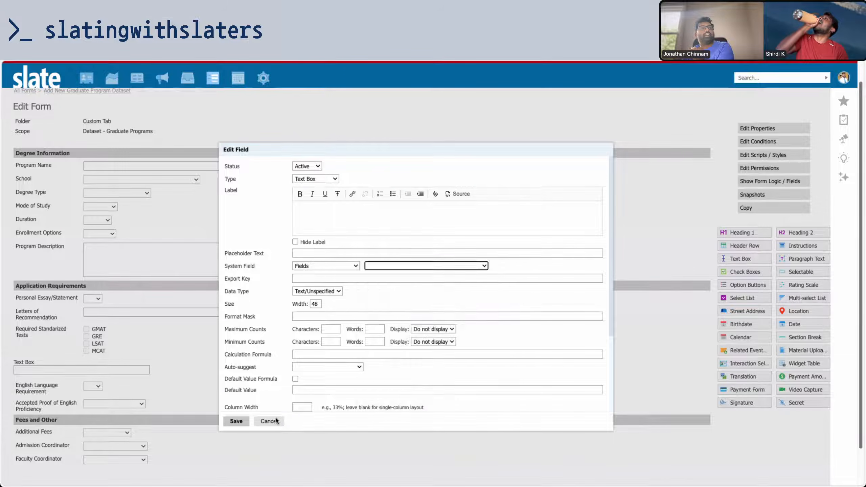
{"action": "left_click", "coordinate": [270, 421]}
- Check the Personal Essay/Statement field's type, system field mapping and prompts, leaving its settings as they are
{"action": "left_click", "coordinate": [146, 302]}
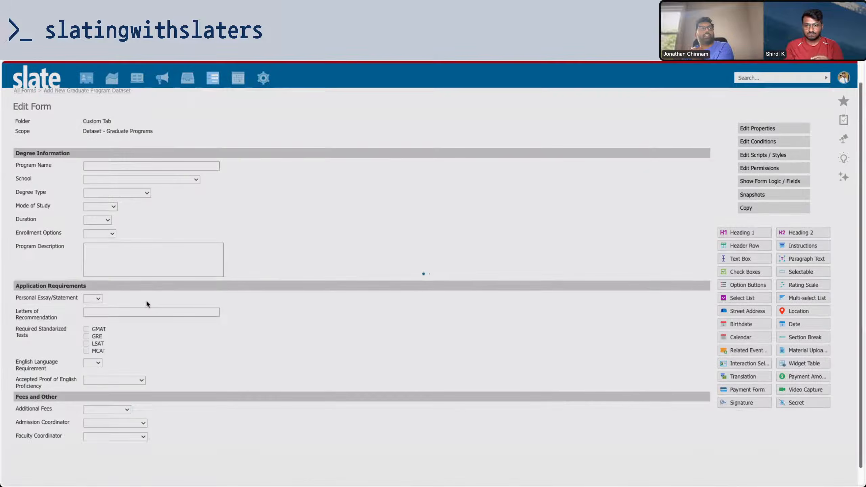
{"action": "left_click_drag", "start_coordinate": [336, 343], "coordinate": [275, 328]}
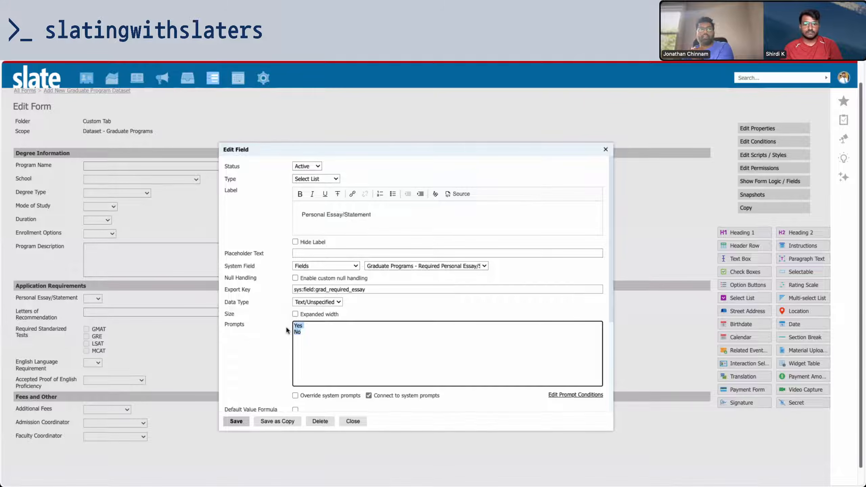
{"action": "left_click", "coordinate": [283, 352]}
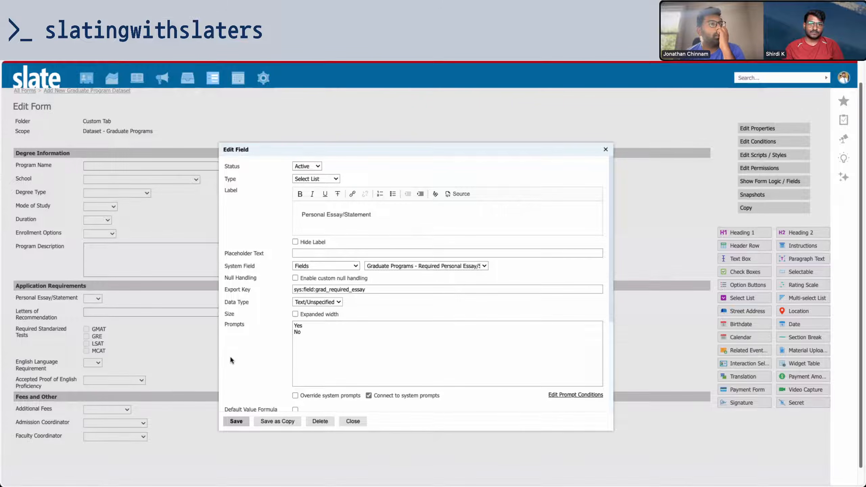
{"action": "left_click", "coordinate": [353, 421]}
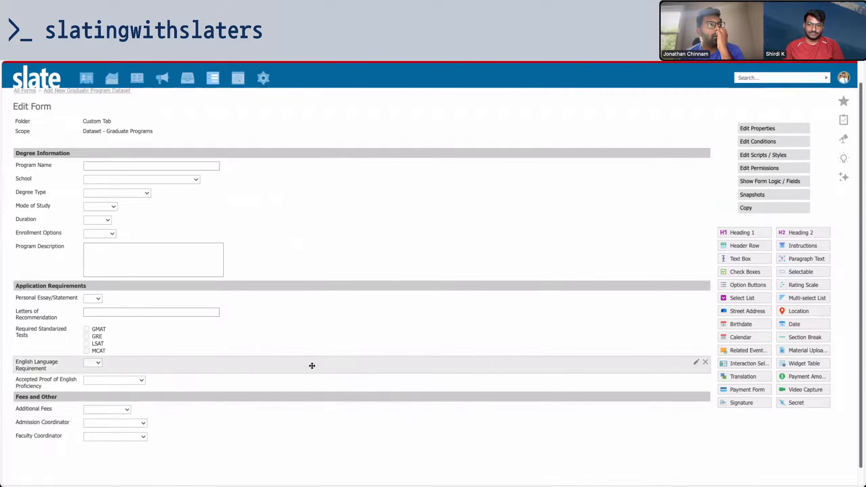
- Change the English Language Requirement field's type to Check Boxes and save it
{"action": "left_click", "coordinate": [311, 364]}
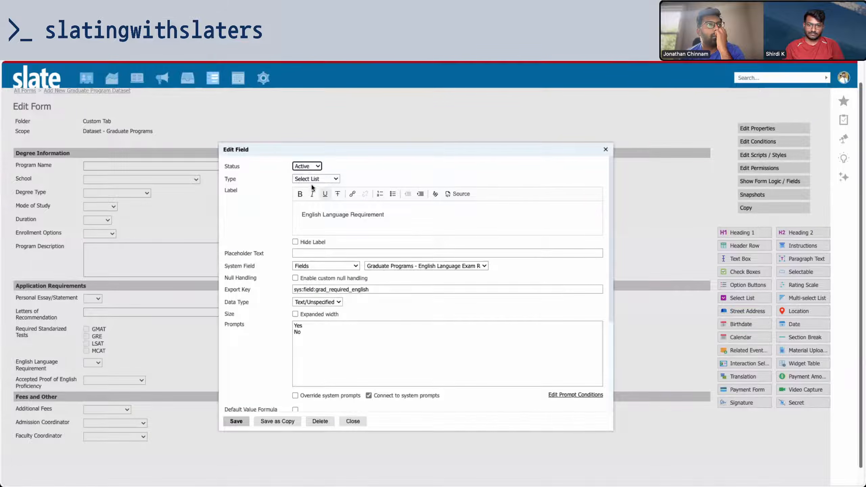
{"action": "left_click", "coordinate": [313, 179]}
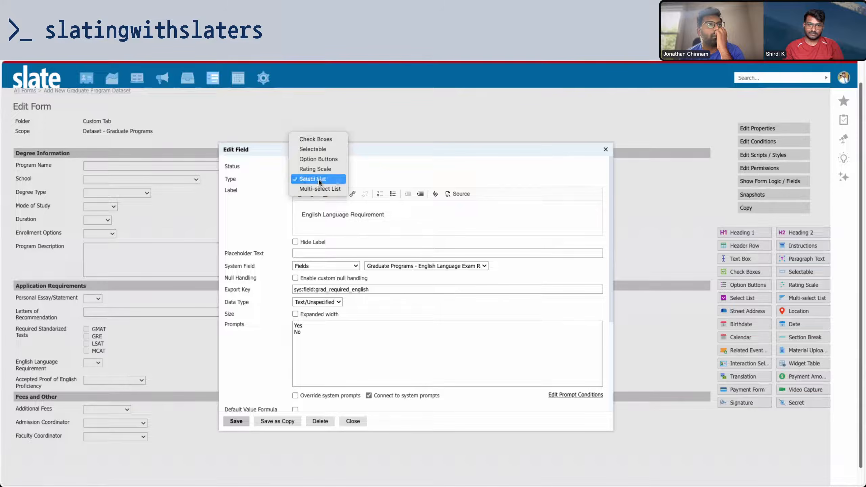
{"action": "left_click", "coordinate": [320, 140]}
{"action": "scroll", "coordinate": [266, 309], "scroll_direction": "down", "scroll_amount": 5}
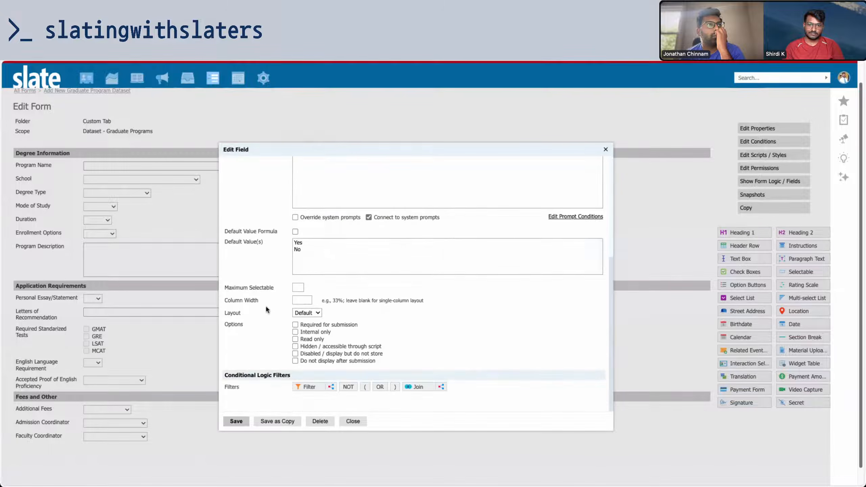
{"action": "left_click", "coordinate": [234, 425]}
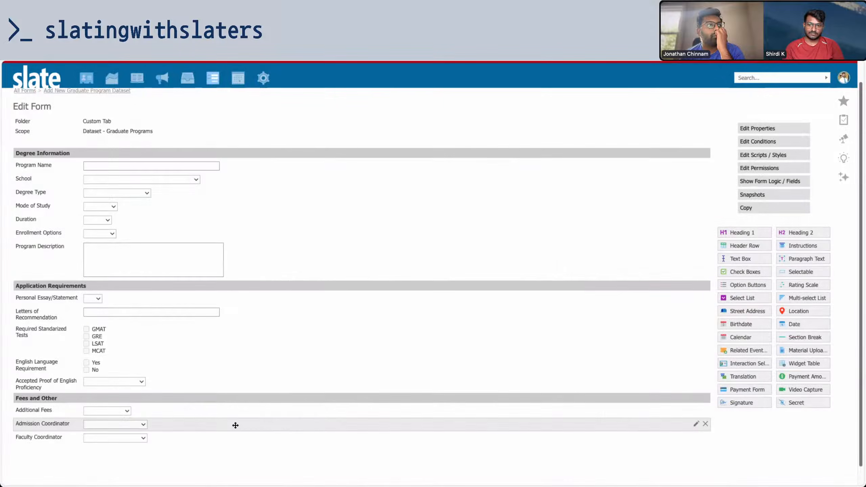
- Try Accepted Proof of English Proficiency above English Language Requirement, restore the order, and set English Language Requirement's type to Selectable
{"action": "left_click_drag", "start_coordinate": [223, 383], "coordinate": [220, 363]}
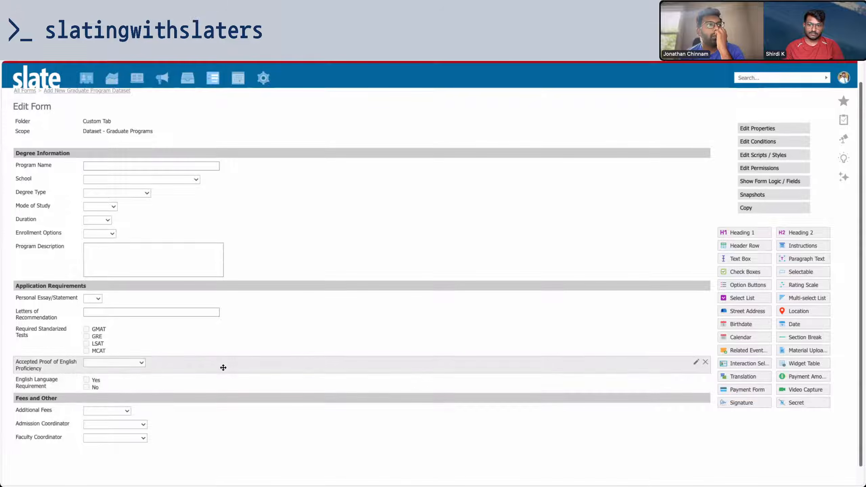
{"action": "left_click_drag", "start_coordinate": [224, 374], "coordinate": [223, 361]}
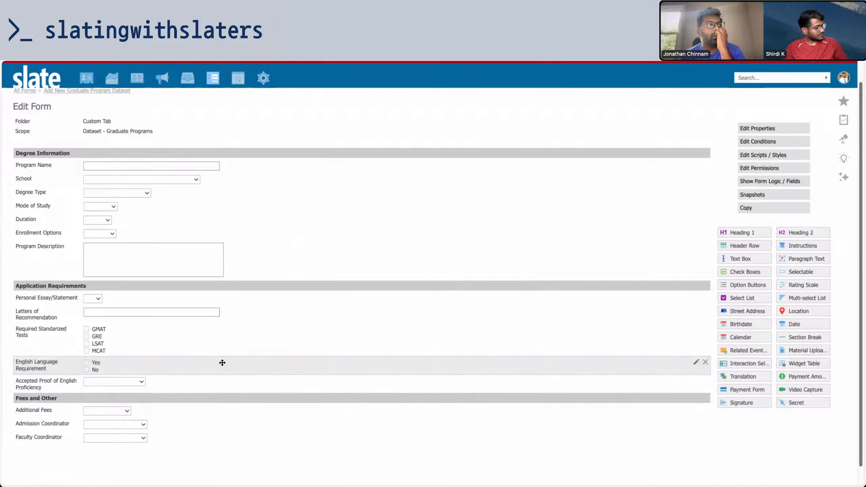
{"action": "left_click", "coordinate": [222, 363]}
{"action": "left_click", "coordinate": [318, 166]}
{"action": "left_click", "coordinate": [360, 168]}
{"action": "left_click", "coordinate": [316, 179]}
{"action": "left_click", "coordinate": [309, 186]}
{"action": "left_click", "coordinate": [235, 422]}
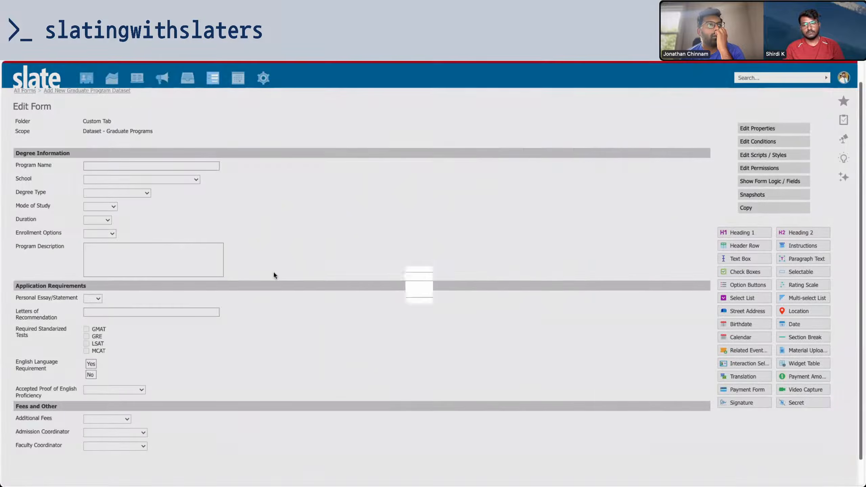
- Set the English Language Requirement field's type back to Select List and save it
{"action": "left_click", "coordinate": [222, 364]}
{"action": "left_click", "coordinate": [315, 178]}
{"action": "left_click", "coordinate": [311, 214]}
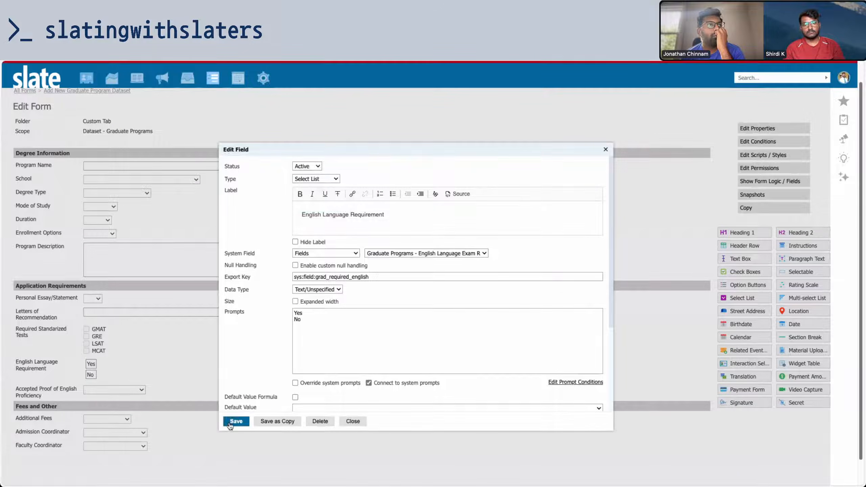
{"action": "left_click", "coordinate": [235, 420]}
- Change the Accepted Proof of English Proficiency field's type to Check Boxes and save it
{"action": "left_click", "coordinate": [219, 376]}
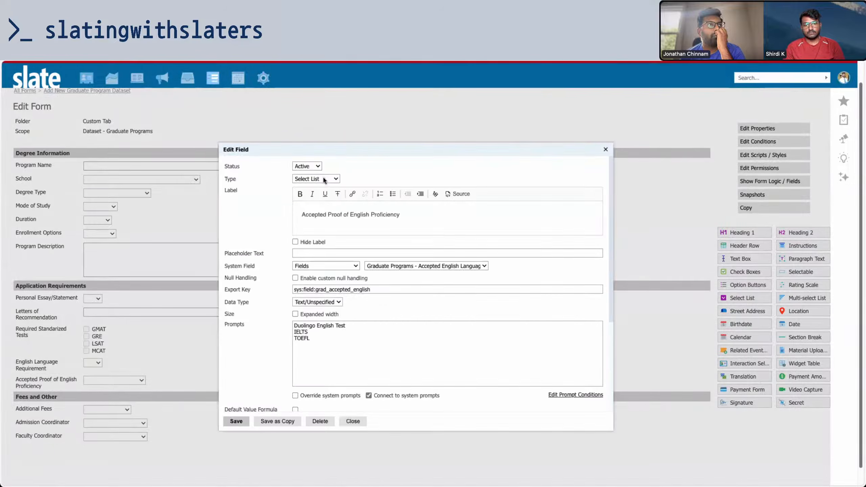
{"action": "left_click", "coordinate": [323, 179]}
{"action": "left_click", "coordinate": [330, 140]}
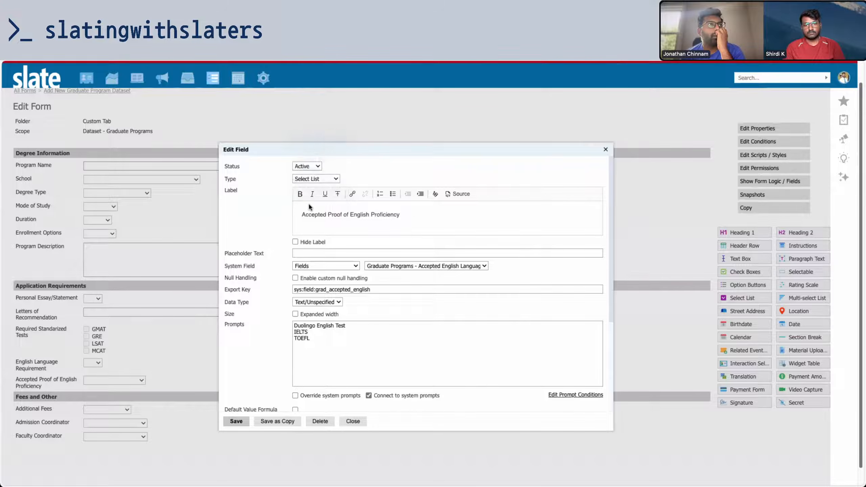
{"action": "left_click", "coordinate": [235, 420]}
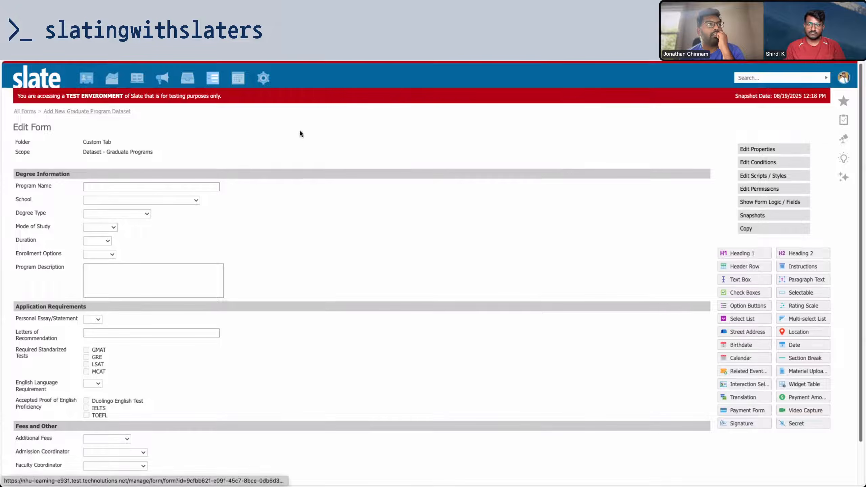
- Review the form's field layout, and reload the Accounting record's Details page to compare its fields
{"action": "scroll", "coordinate": [372, 291], "scroll_direction": "down", "scroll_amount": 2}
{"action": "scroll", "coordinate": [371, 291], "scroll_direction": "up", "scroll_amount": 2}
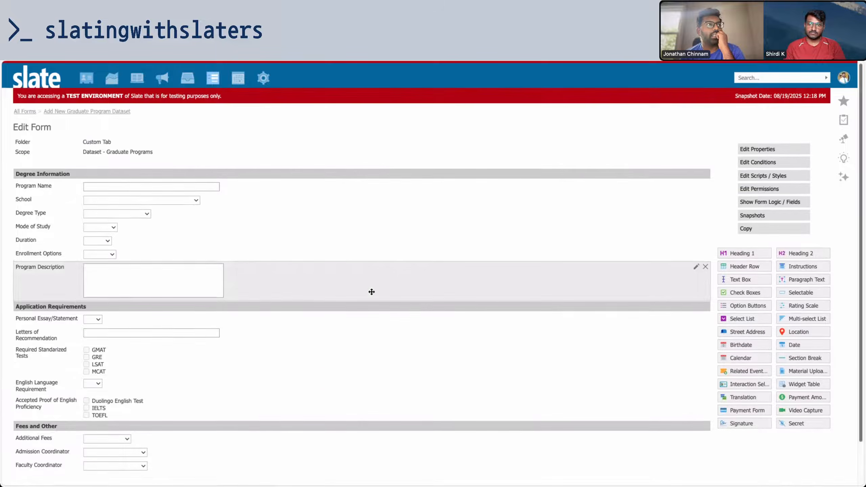
{"action": "scroll", "coordinate": [371, 292], "scroll_direction": "down", "scroll_amount": 2}
{"action": "scroll", "coordinate": [374, 294], "scroll_direction": "up", "scroll_amount": 1}
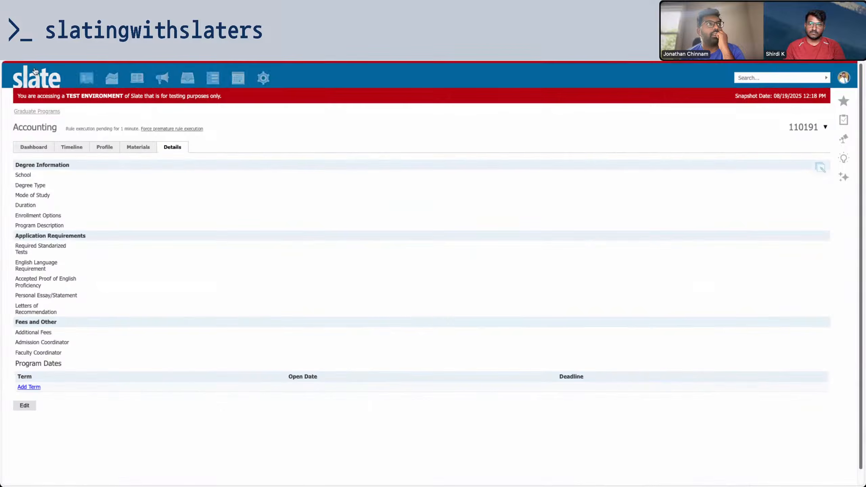
{"action": "key", "text": "super+r"}
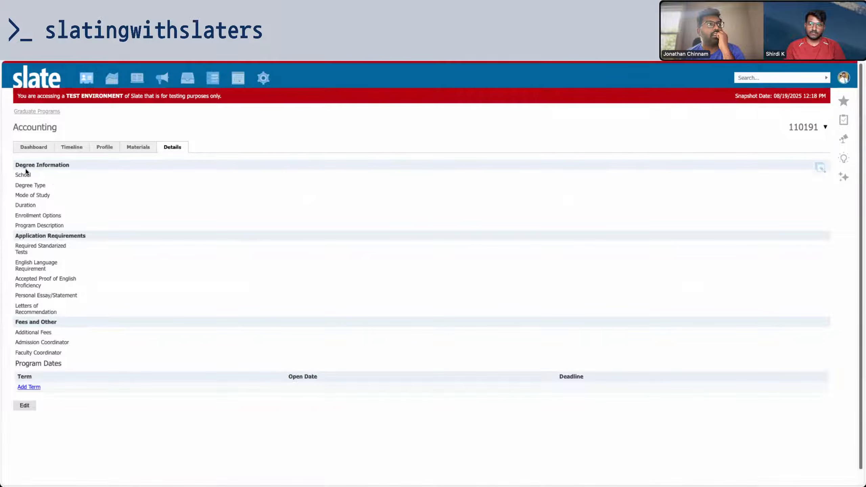
{"action": "left_click_drag", "start_coordinate": [15, 164], "coordinate": [169, 404]}
{"action": "right_click", "coordinate": [169, 405]}
- Read the Community guide's section on designing a Create New Record Form, and return to the form being edited
{"action": "key", "text": "ctrl+Tab"}
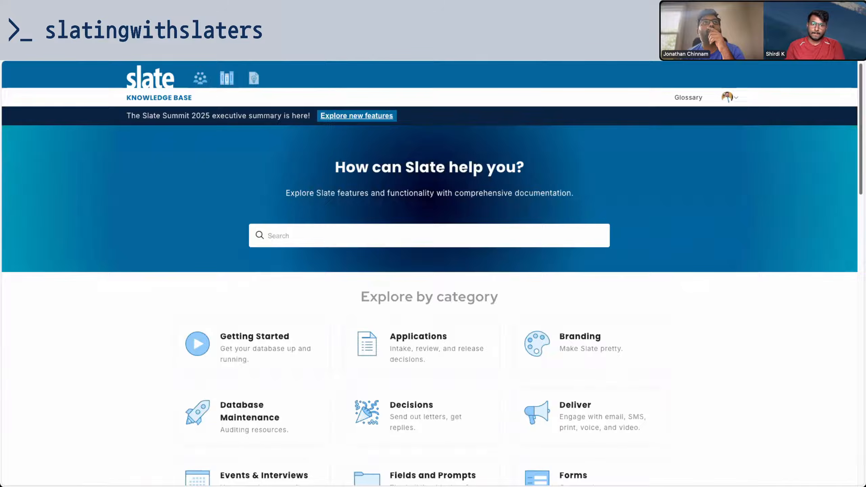
{"action": "key", "text": "ctrl+Tab"}
{"action": "key", "text": "ctrl+Tab"}
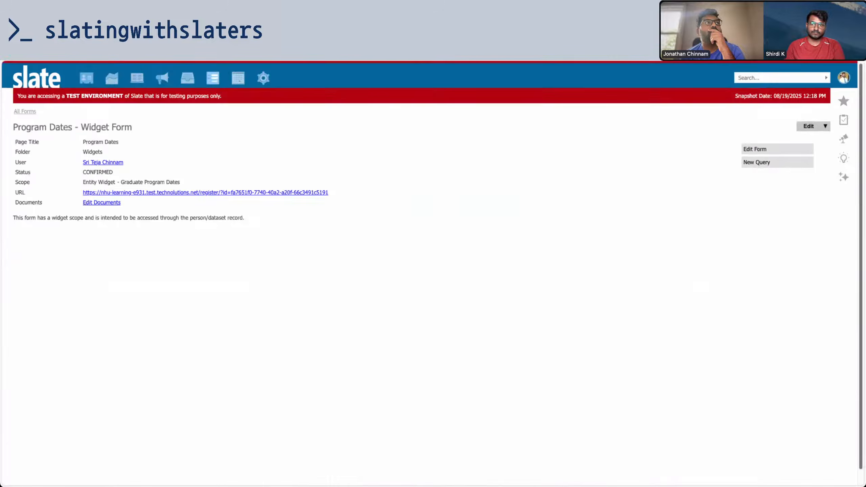
{"action": "key", "text": "ctrl+shift+Tab"}
{"action": "key", "text": "ctrl+Tab"}
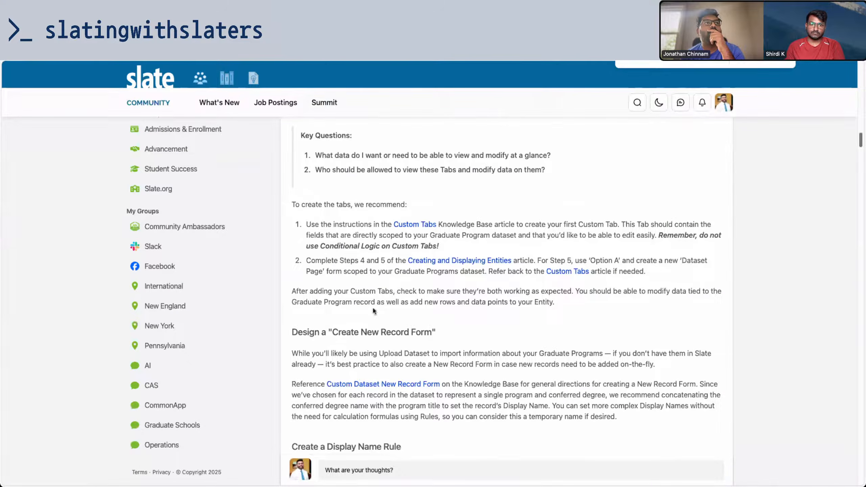
{"action": "scroll", "coordinate": [436, 350], "scroll_direction": "down", "scroll_amount": 3}
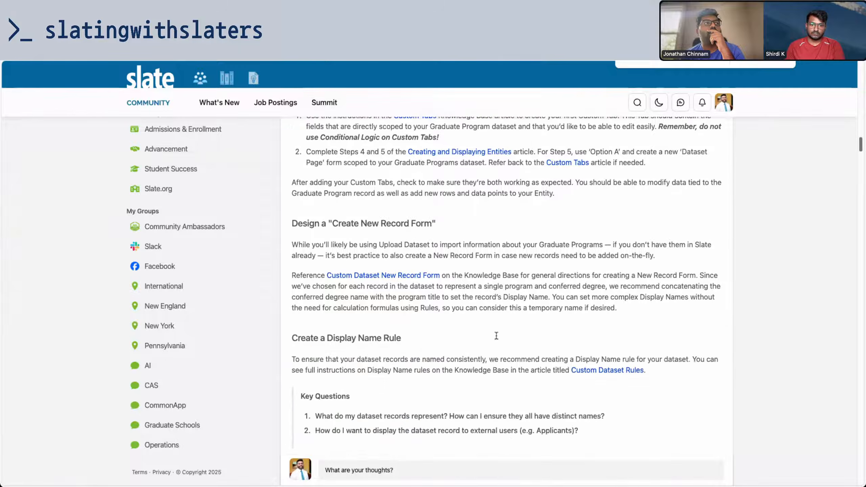
{"action": "key", "text": "ctrl+shift+Tab"}
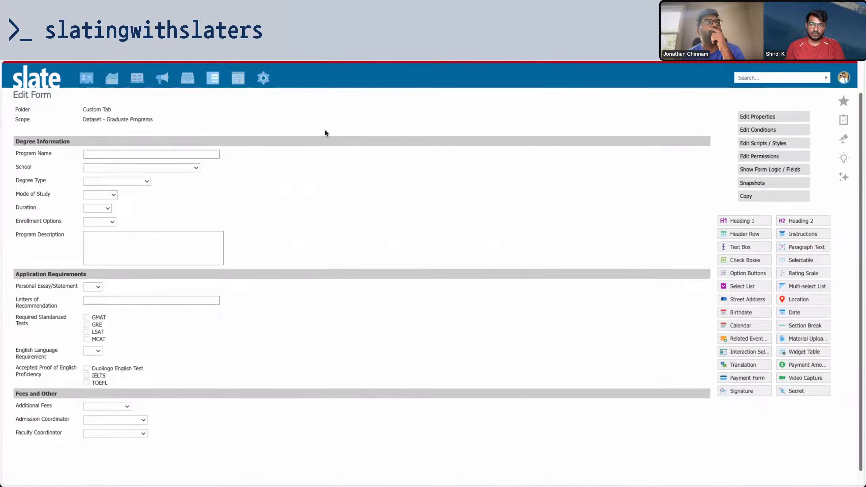
{"action": "scroll", "coordinate": [325, 133], "scroll_direction": "up", "scroll_amount": 2}
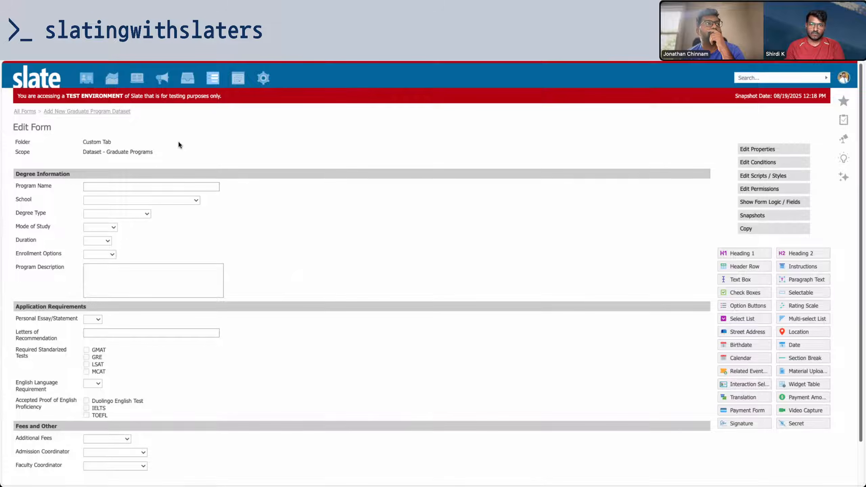
- Close the Accounting prompt in the major list without saving, and open the records search page
{"action": "key", "text": "ctrl+Tab"}
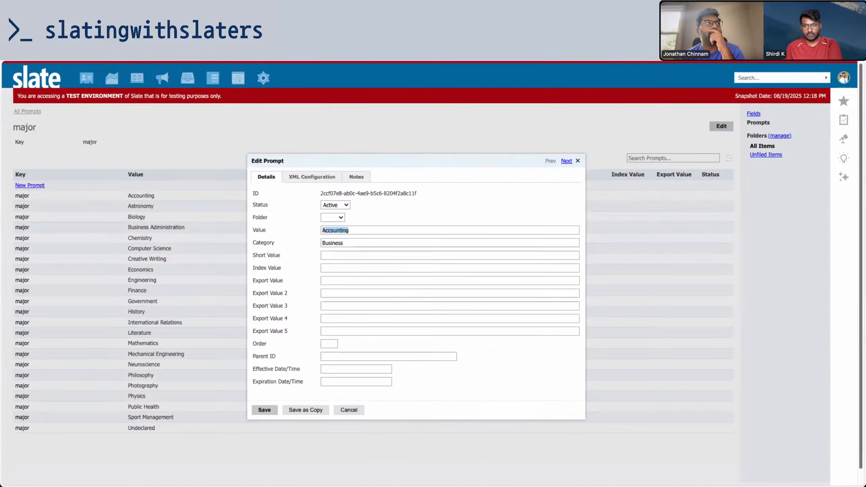
{"action": "left_click", "coordinate": [347, 411]}
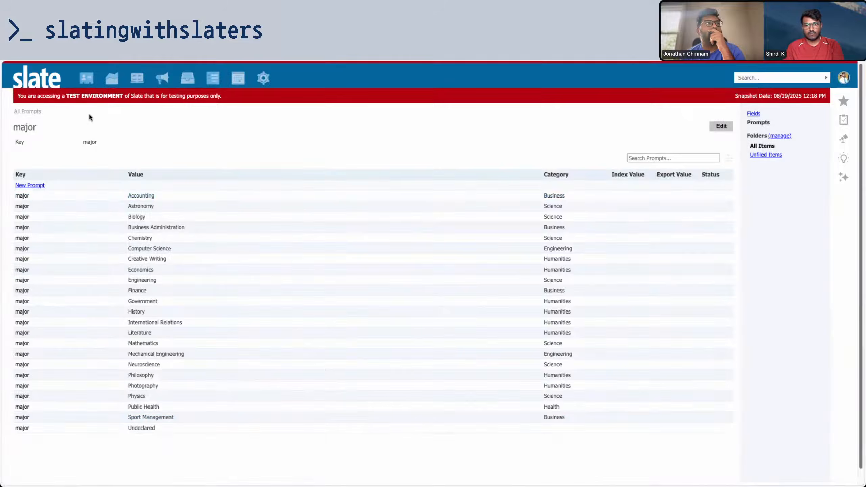
{"action": "left_click", "coordinate": [87, 79]}
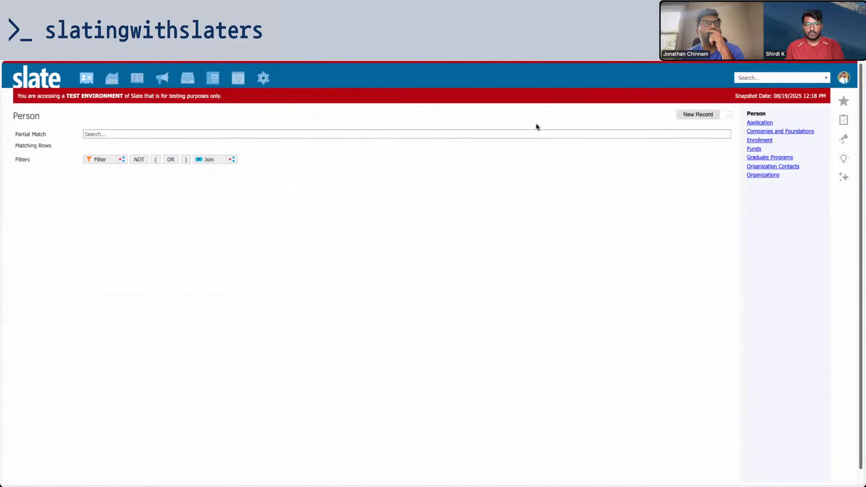
- Switch the record search to Graduate Programs, view its default new record prompt, and close it without creating a record
{"action": "left_click", "coordinate": [729, 116]}
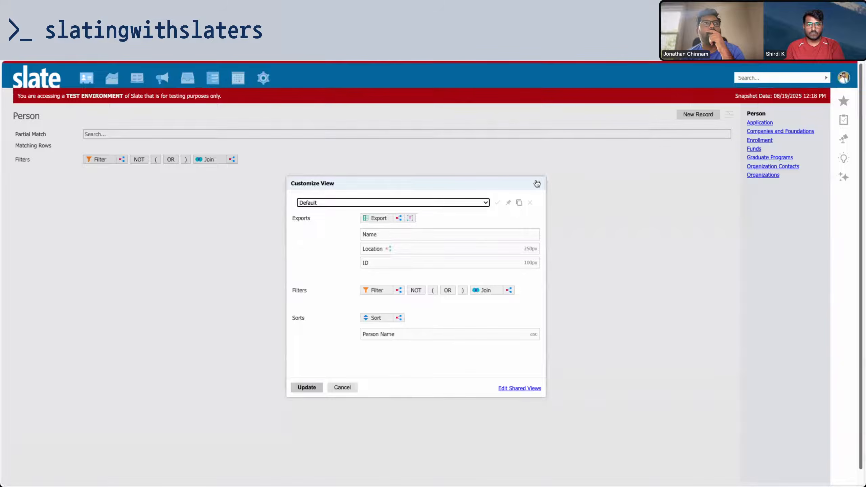
{"action": "left_click", "coordinate": [537, 184]}
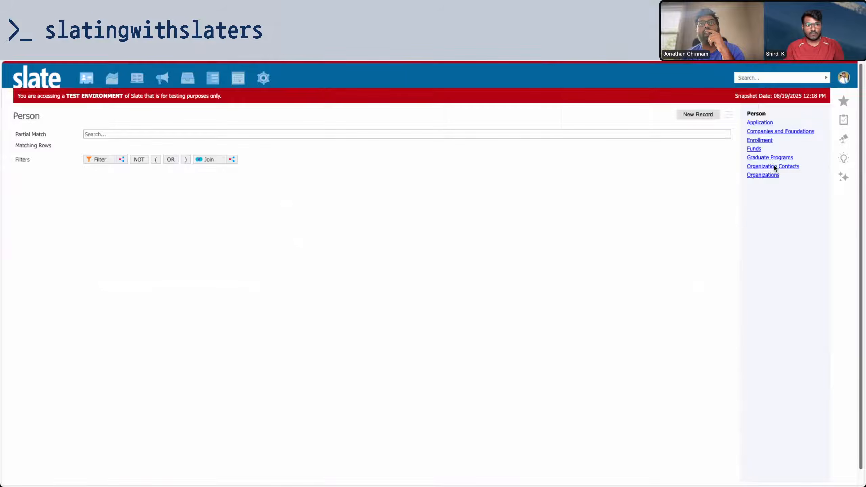
{"action": "left_click", "coordinate": [771, 158]}
{"action": "left_click", "coordinate": [698, 115]}
{"action": "left_click_drag", "start_coordinate": [307, 276], "coordinate": [361, 311]}
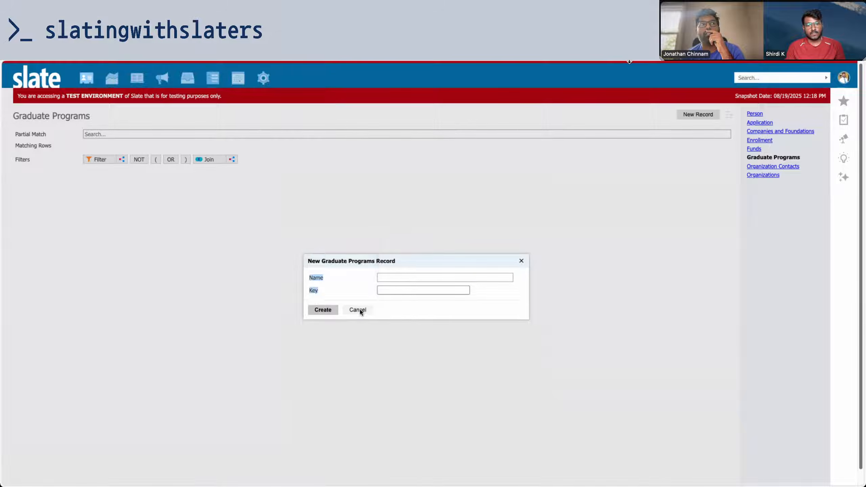
{"action": "left_click", "coordinate": [357, 310]}
- Check the New Record Form options in the Graduate Programs shared views lookup, and close it without saving
{"action": "left_click", "coordinate": [728, 115]}
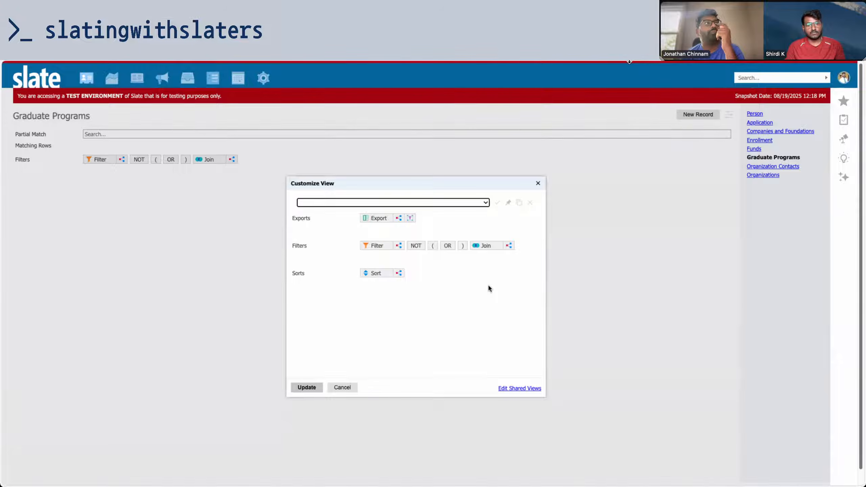
{"action": "left_click", "coordinate": [509, 388]}
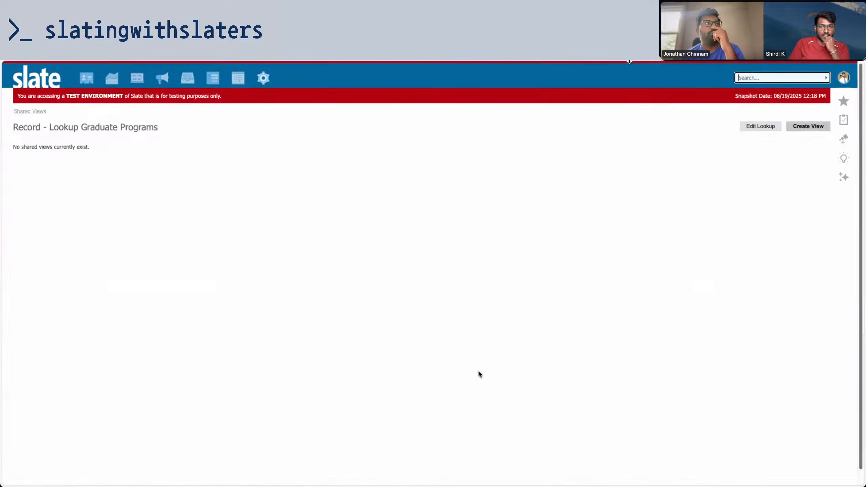
{"action": "left_click", "coordinate": [762, 131]}
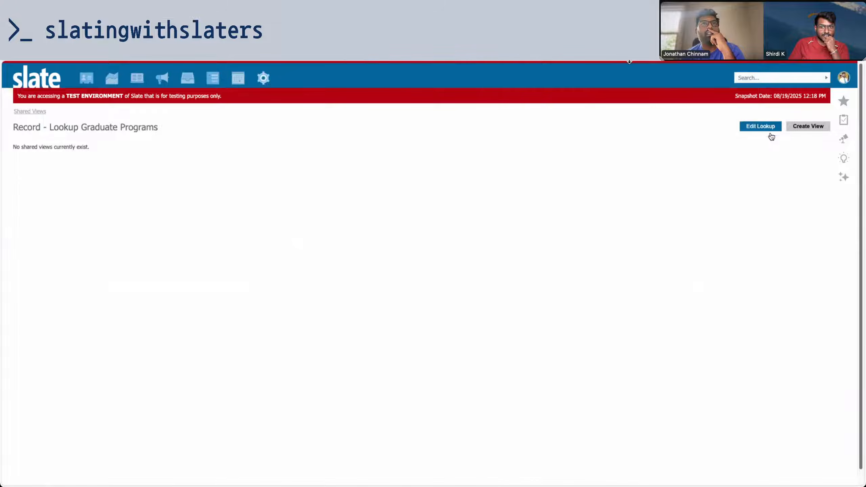
{"action": "left_click", "coordinate": [748, 128]}
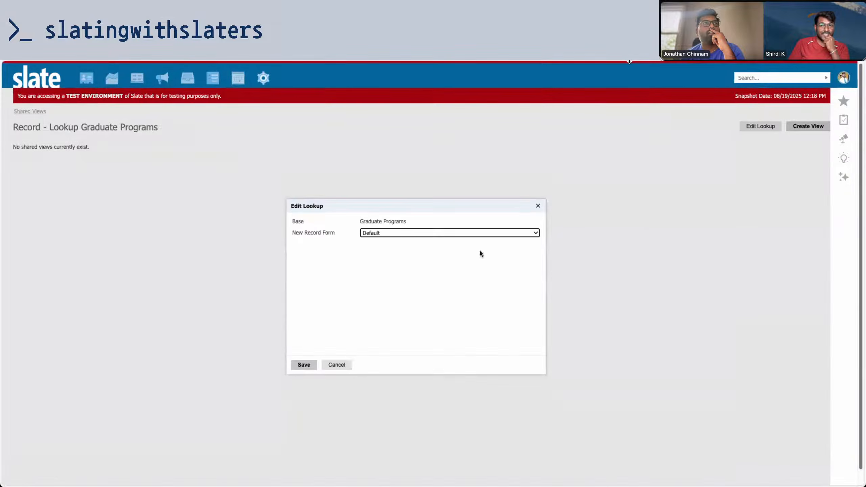
{"action": "left_click", "coordinate": [449, 232]}
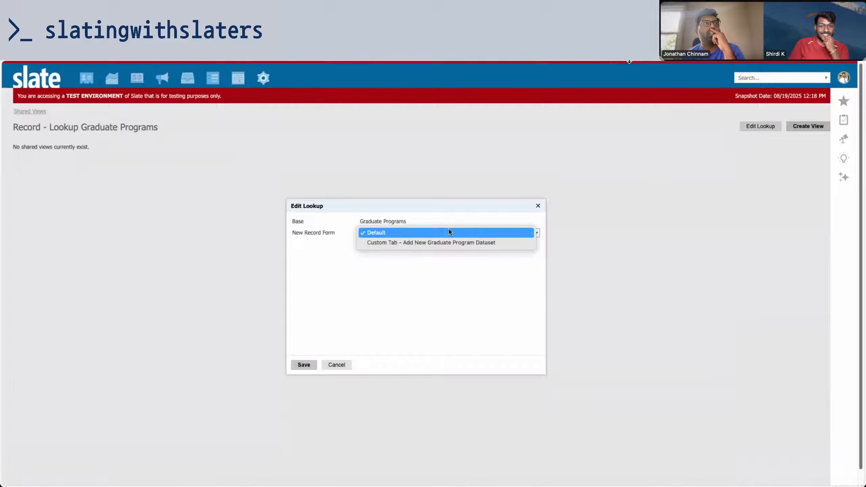
{"action": "left_click", "coordinate": [389, 262]}
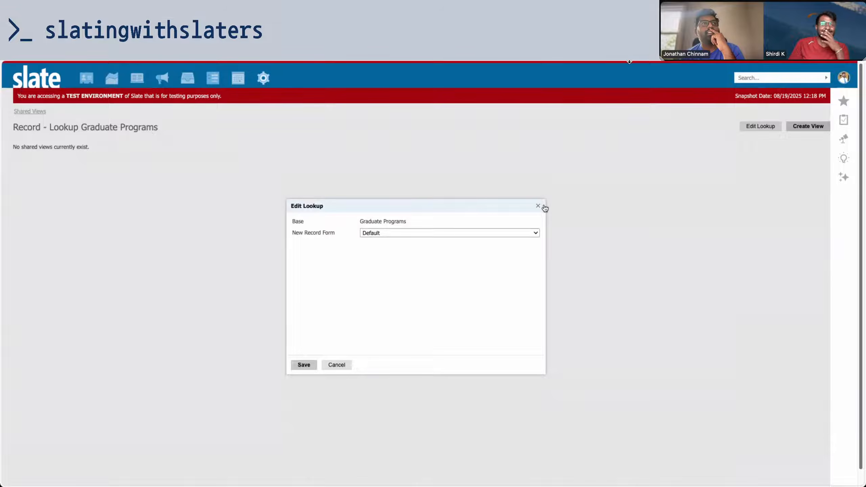
{"action": "left_click", "coordinate": [538, 206]}
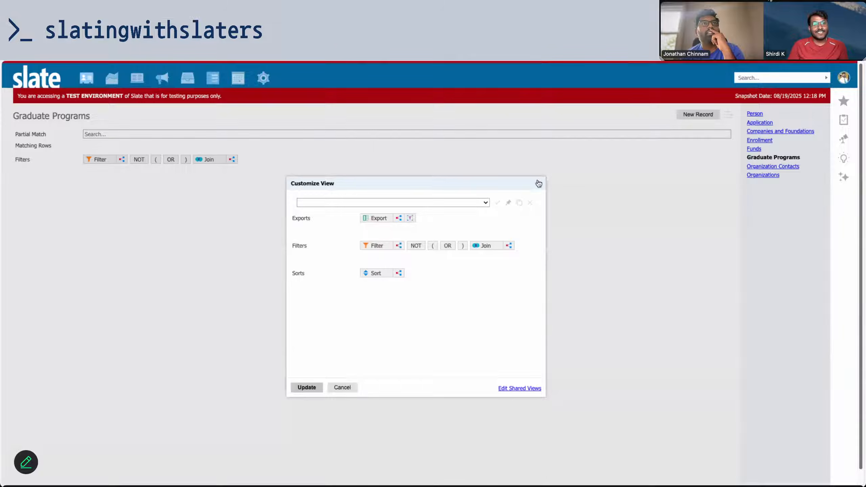
{"action": "left_click", "coordinate": [538, 183]}
- Reopen the Graduate Programs lookup and set its New Record Form to Custom Tab - Add New Graduate Program Dataset
{"action": "left_click", "coordinate": [727, 114]}
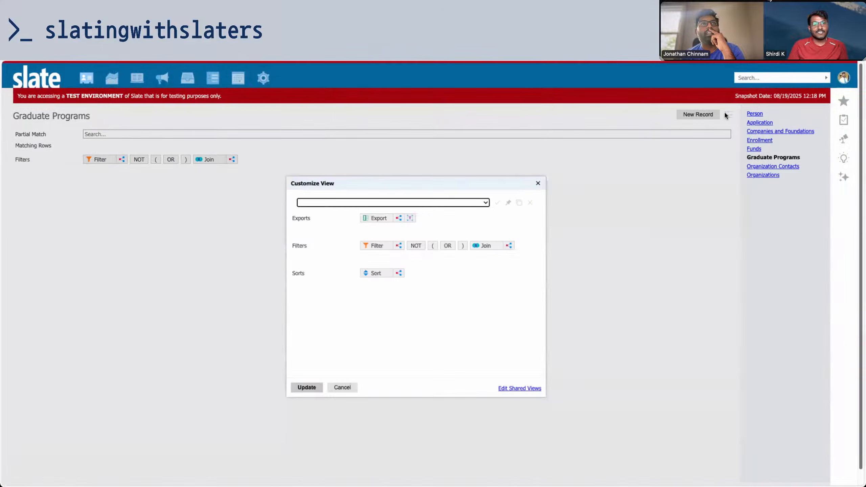
{"action": "left_click", "coordinate": [505, 389]}
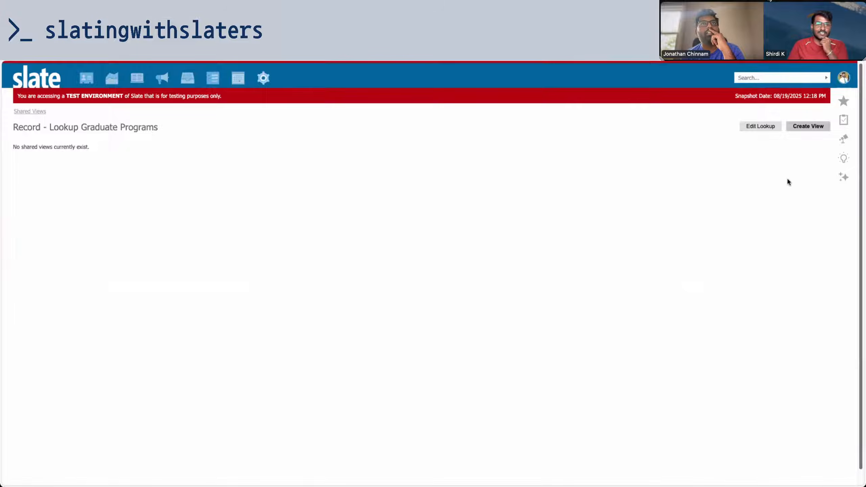
{"action": "left_click", "coordinate": [759, 129]}
{"action": "left_click", "coordinate": [392, 236]}
{"action": "left_click", "coordinate": [397, 243]}
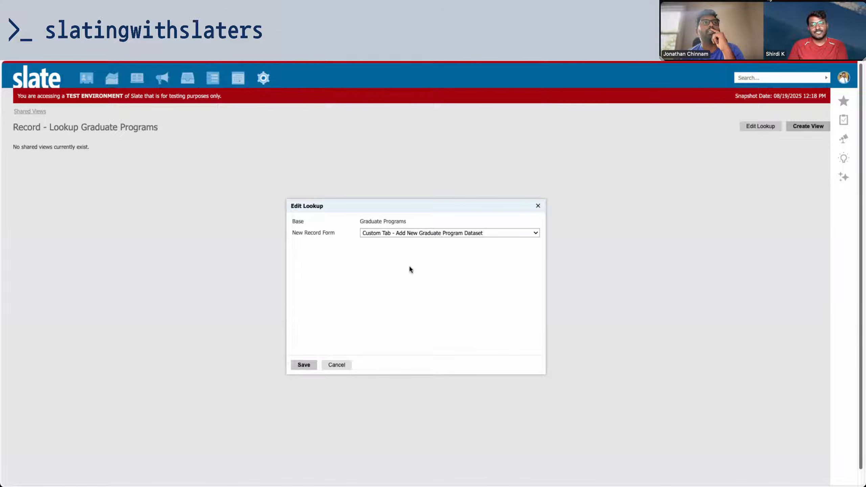
- Clear the Custom Tab folder from the Add New Graduate Program Dataset form's details and save the form
{"action": "key", "text": "ctrl+Tab"}
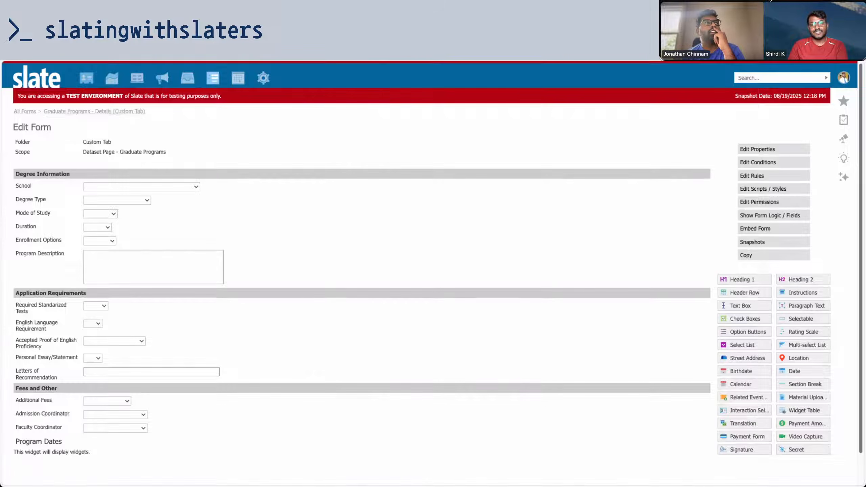
{"action": "key", "text": "ctrl+Tab"}
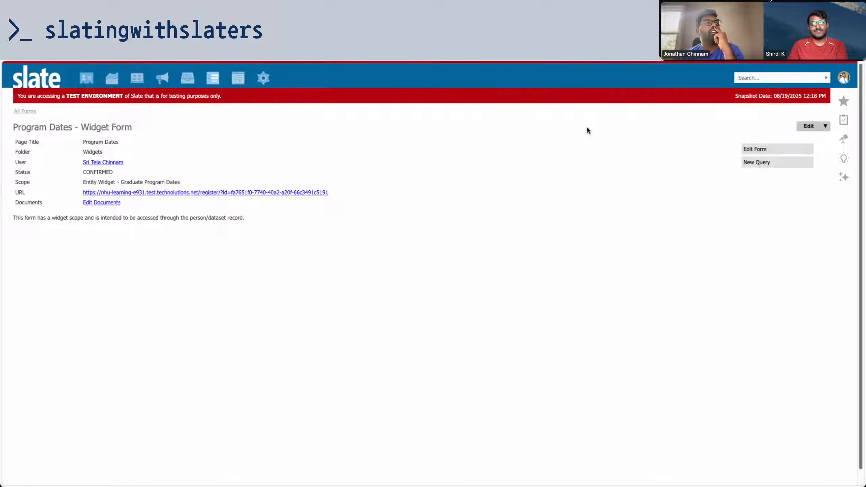
{"action": "key", "text": "ctrl+shift+Tab"}
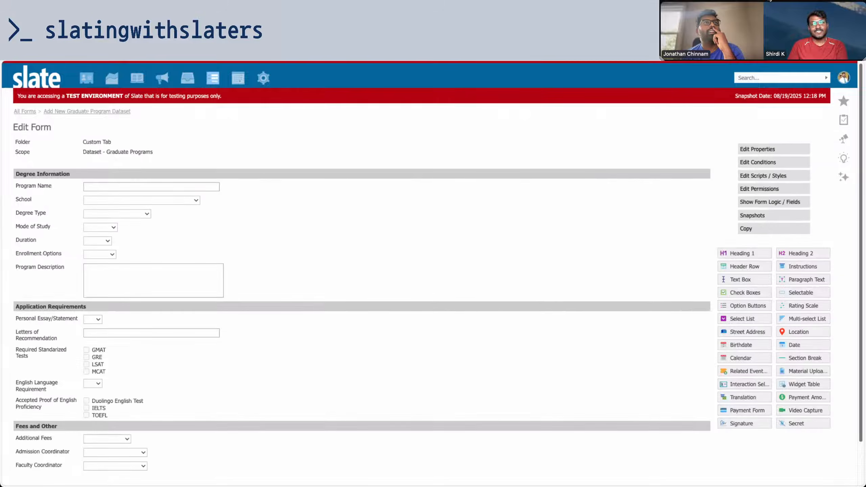
{"action": "left_click", "coordinate": [124, 111]}
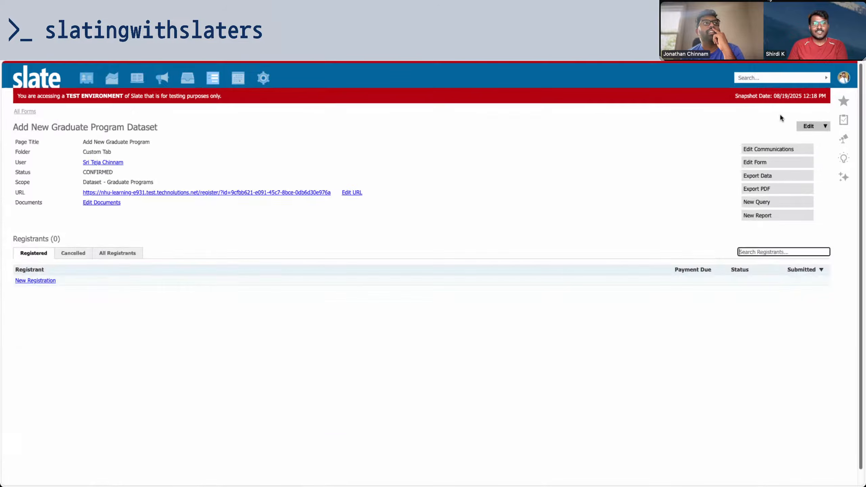
{"action": "left_click", "coordinate": [808, 126]}
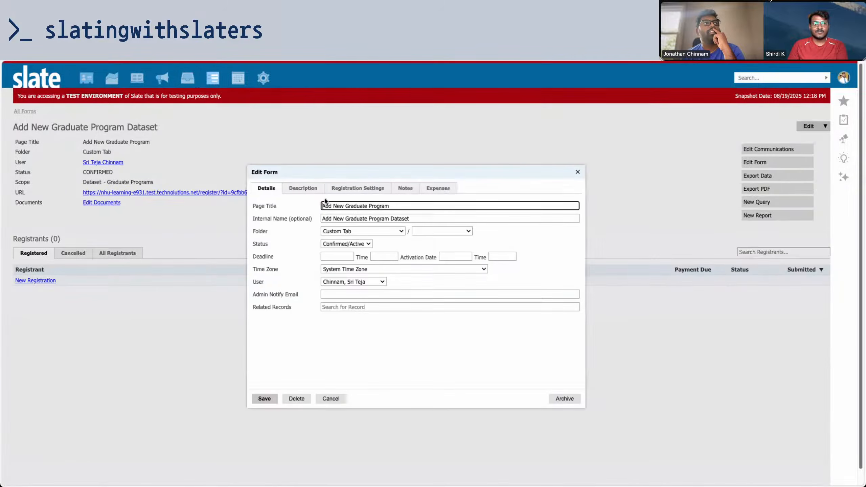
{"action": "left_click", "coordinate": [432, 218]}
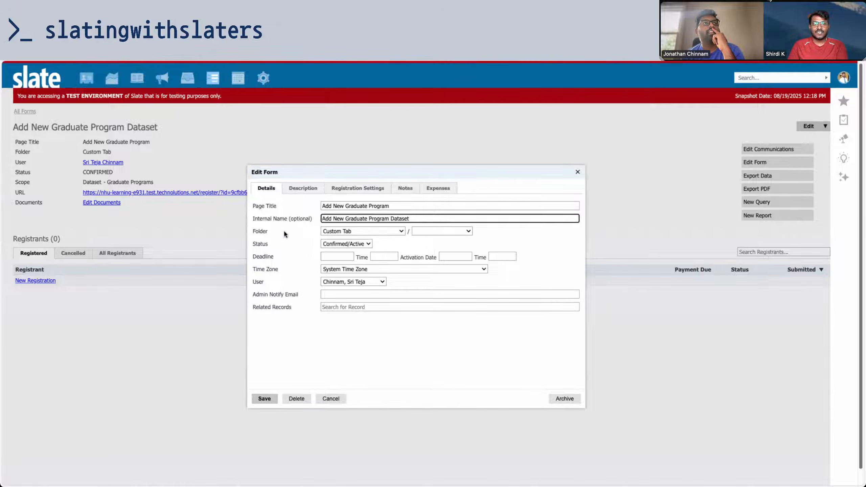
{"action": "left_click", "coordinate": [351, 231]}
{"action": "left_click", "coordinate": [287, 312]}
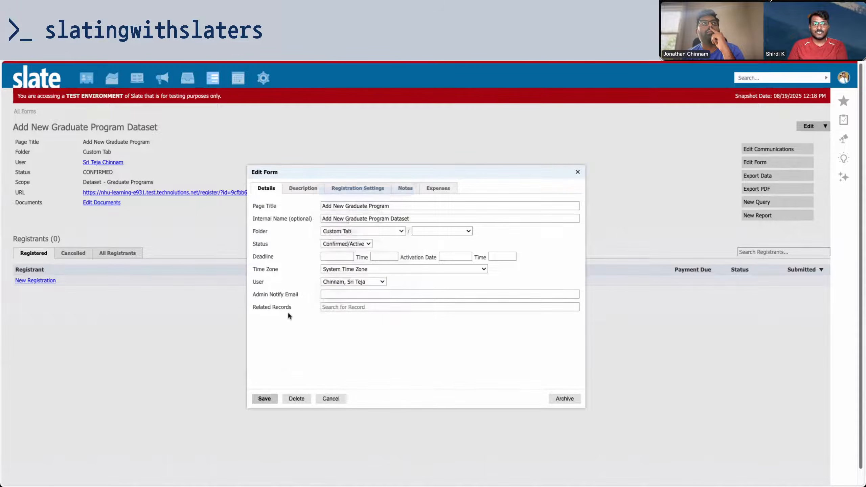
{"action": "left_click", "coordinate": [269, 395]}
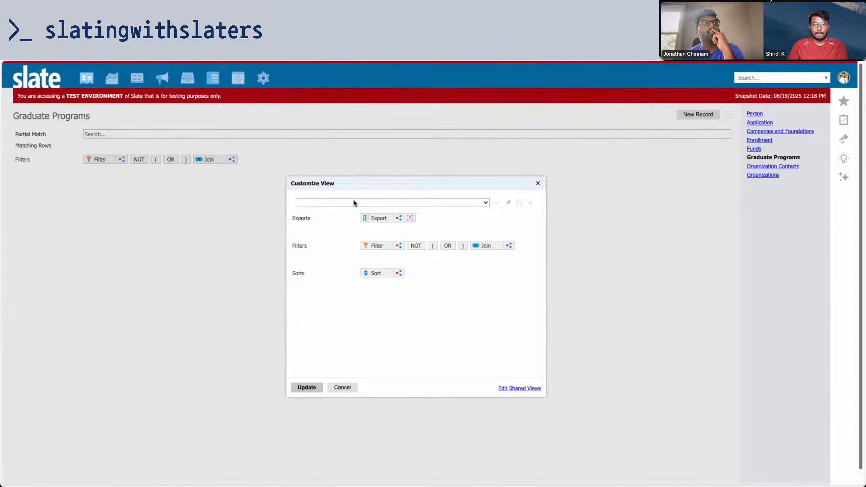
- Save the Graduate Programs lookup, reopen it to check the assigned New Record Form, and save it again
{"action": "left_click", "coordinate": [353, 202]}
{"action": "left_click", "coordinate": [354, 303]}
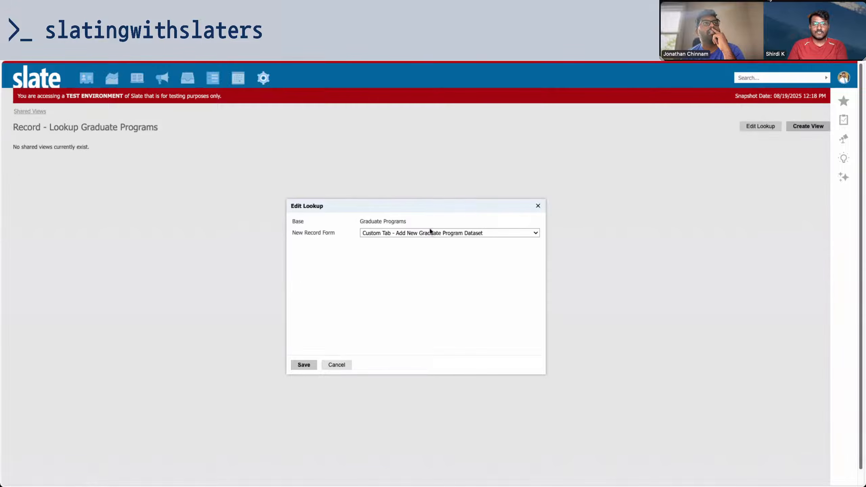
{"action": "left_click", "coordinate": [303, 365]}
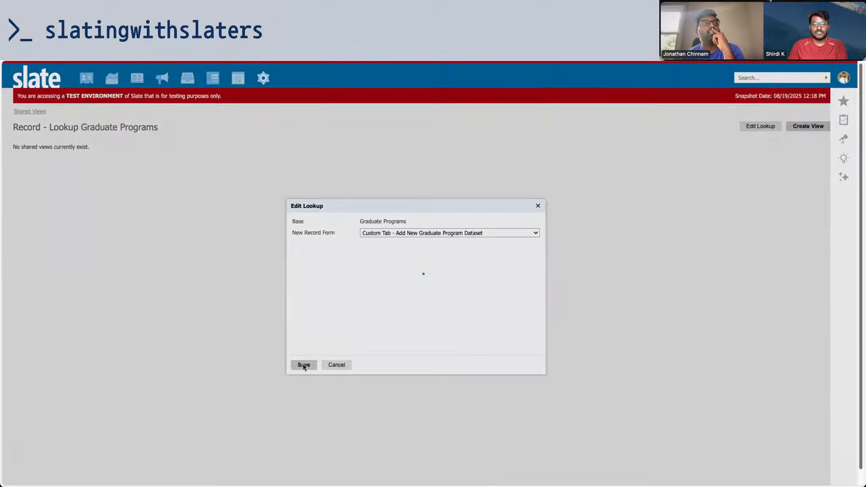
{"action": "left_click", "coordinate": [754, 127]}
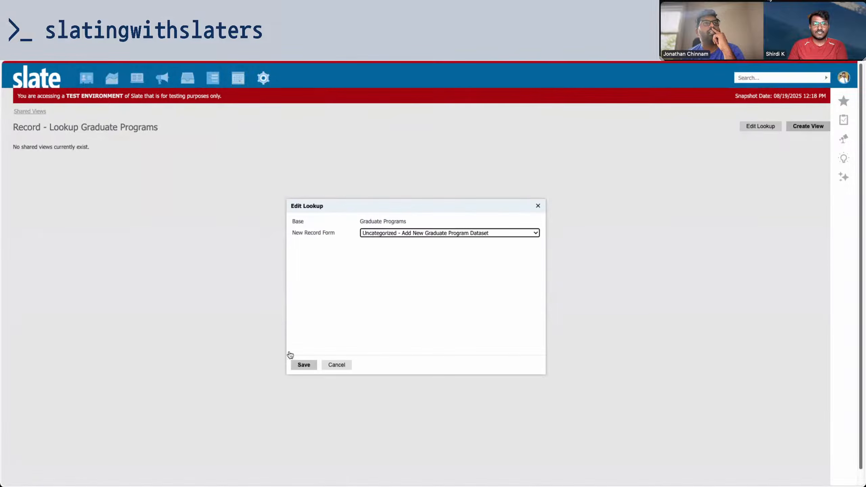
{"action": "left_click", "coordinate": [403, 233]}
{"action": "left_click", "coordinate": [402, 234]}
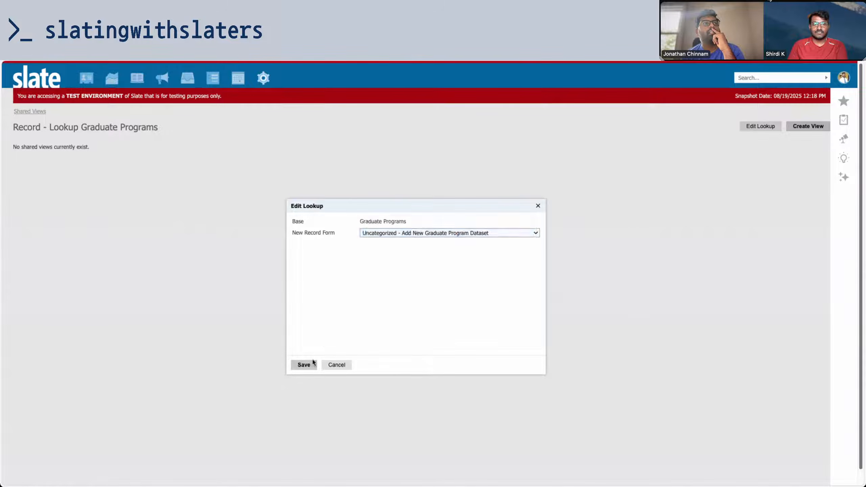
{"action": "left_click", "coordinate": [305, 365]}
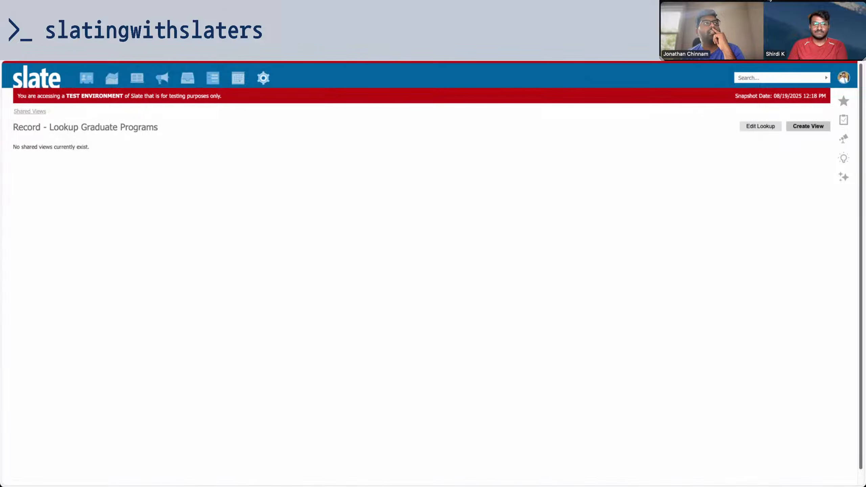
- Start a new Graduate Programs record to review the Add New Graduate Program form, and cancel it
{"action": "key", "text": "ctrl+w"}
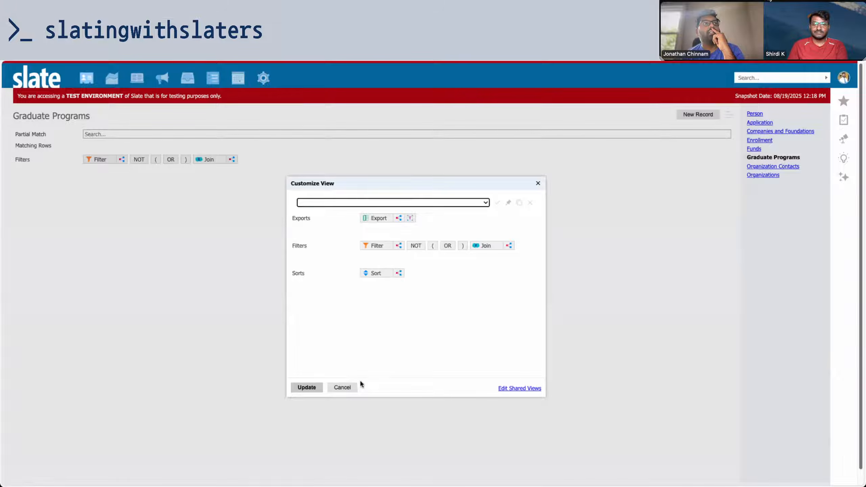
{"action": "left_click", "coordinate": [342, 387]}
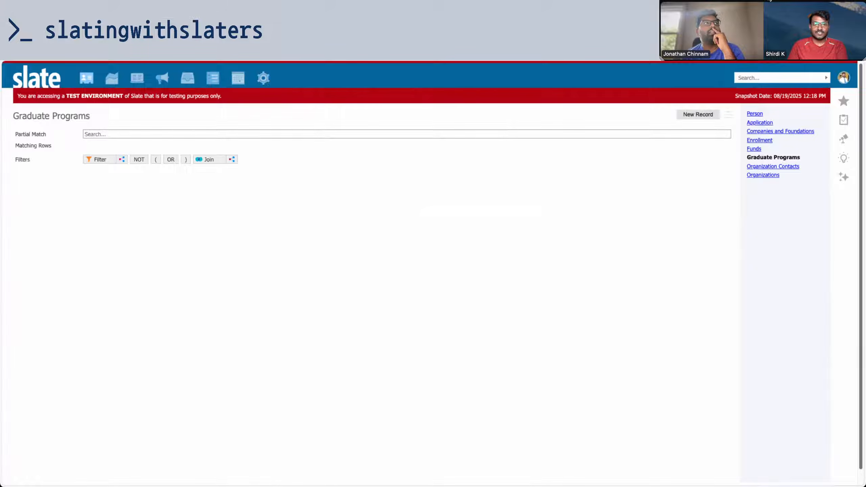
{"action": "left_click", "coordinate": [692, 115]}
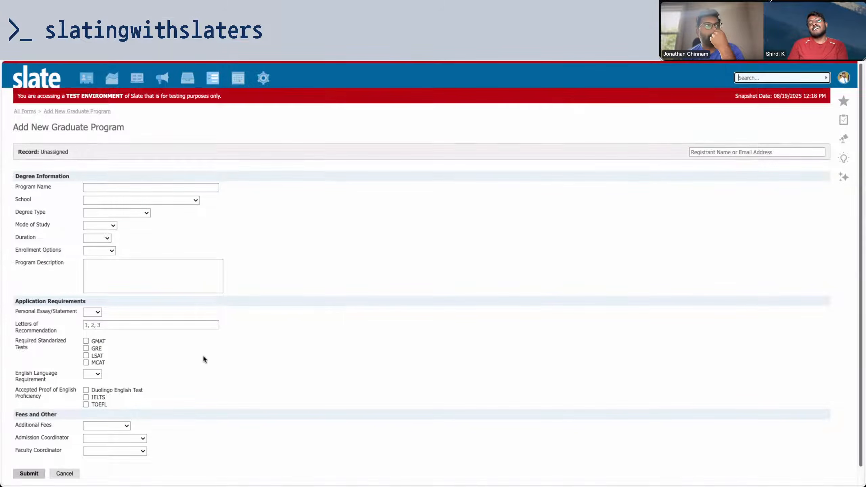
{"action": "scroll", "coordinate": [203, 355], "scroll_direction": "down", "scroll_amount": 1}
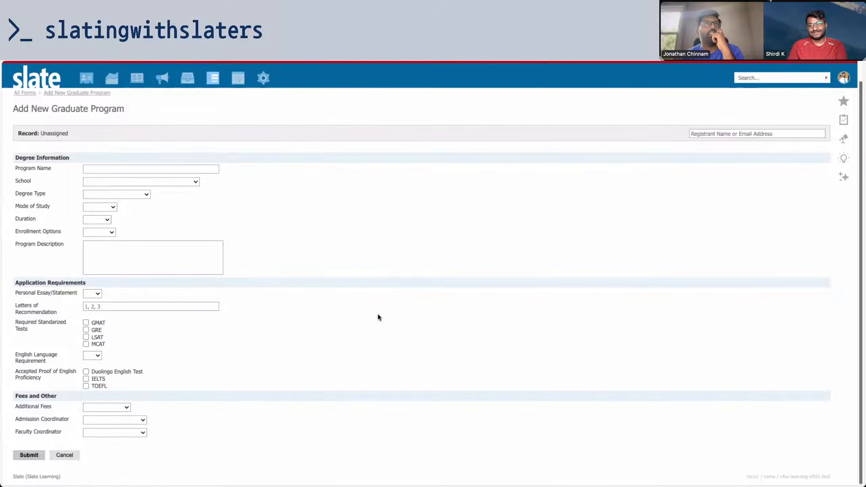
{"action": "left_click", "coordinate": [692, 134]}
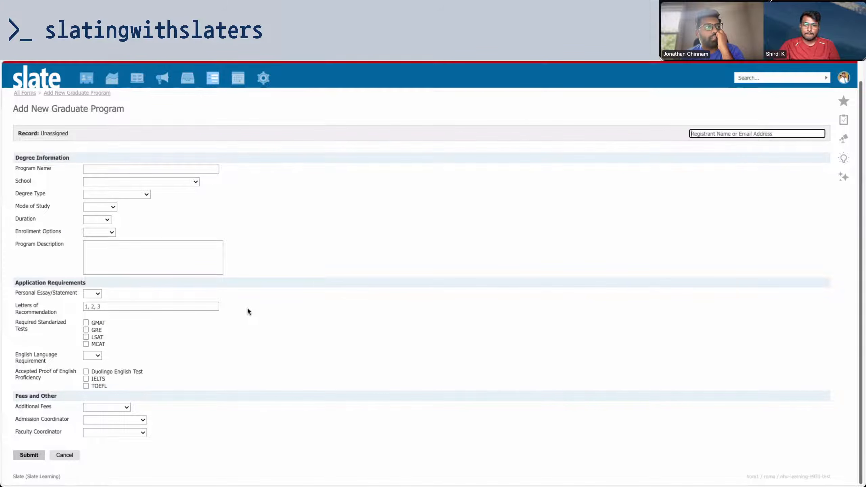
{"action": "left_click", "coordinate": [79, 455]}
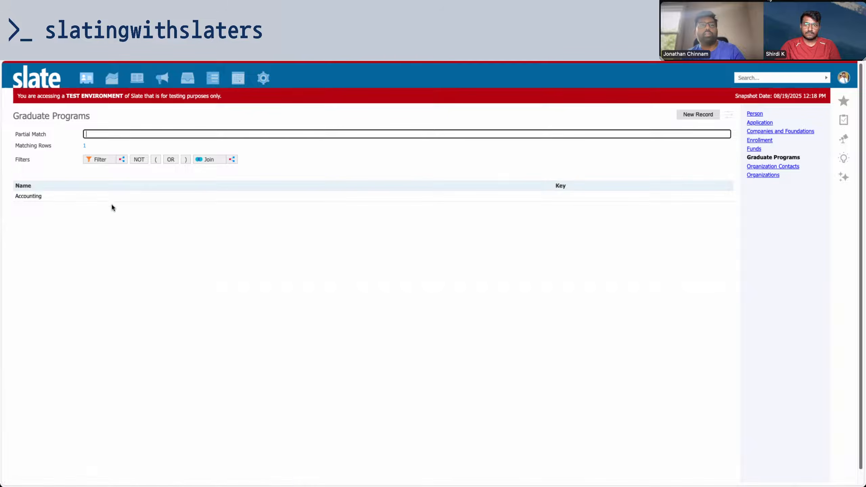
- View the Graduate Programs search's view settings without changing them, and return to the Add New Graduate Program Dataset form's overview
{"action": "left_click", "coordinate": [729, 114]}
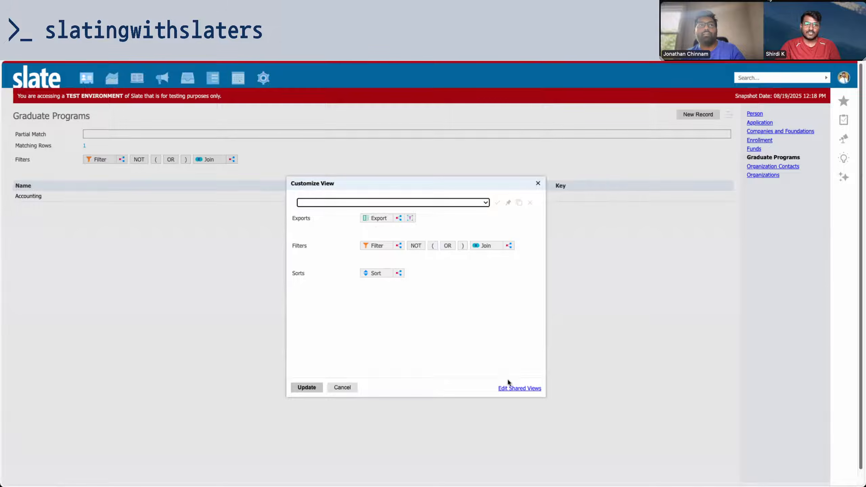
{"action": "left_click", "coordinate": [354, 387]}
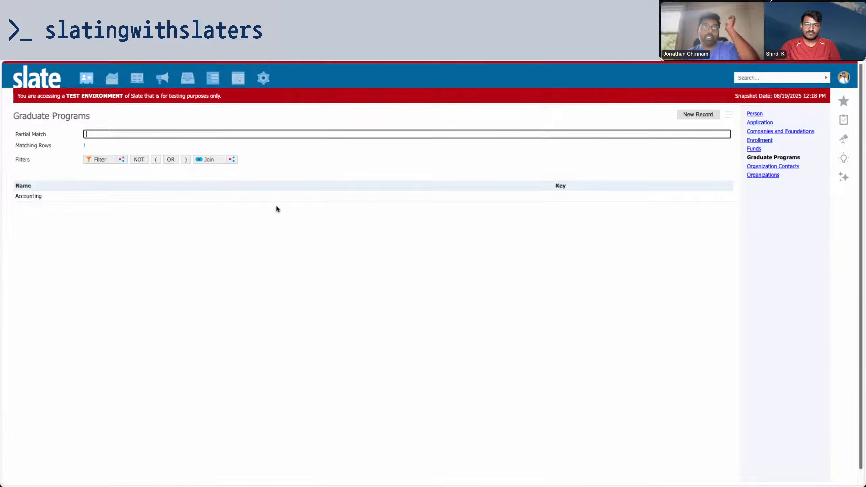
{"action": "key", "text": "ctrl+Tab"}
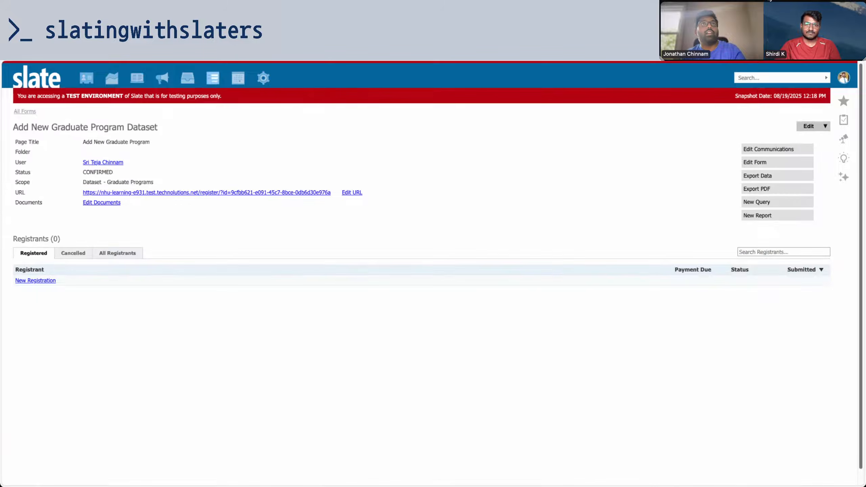
- Switch to the Slate Community guide and read the Create a Display Name Rule section with its example subquery export and rule formula
{"action": "key", "text": "ctrl+Tab"}
{"action": "scroll", "coordinate": [508, 239], "scroll_direction": "down", "scroll_amount": 5}
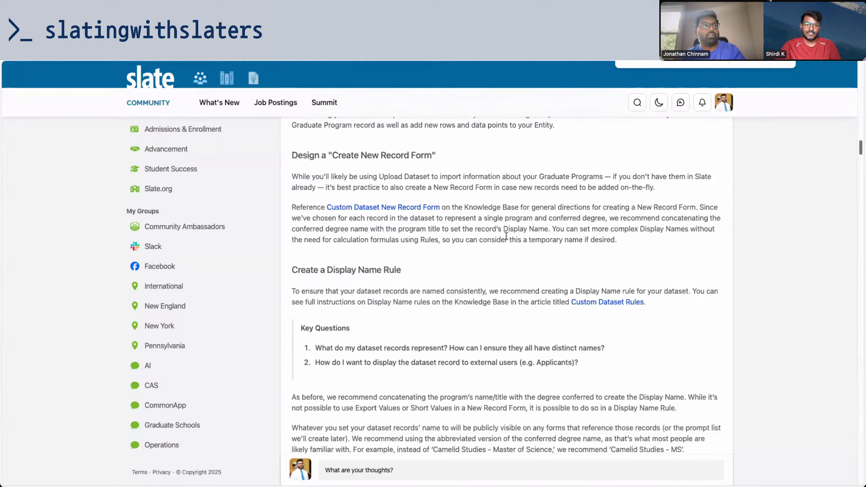
{"action": "left_click_drag", "start_coordinate": [292, 150], "coordinate": [572, 261]}
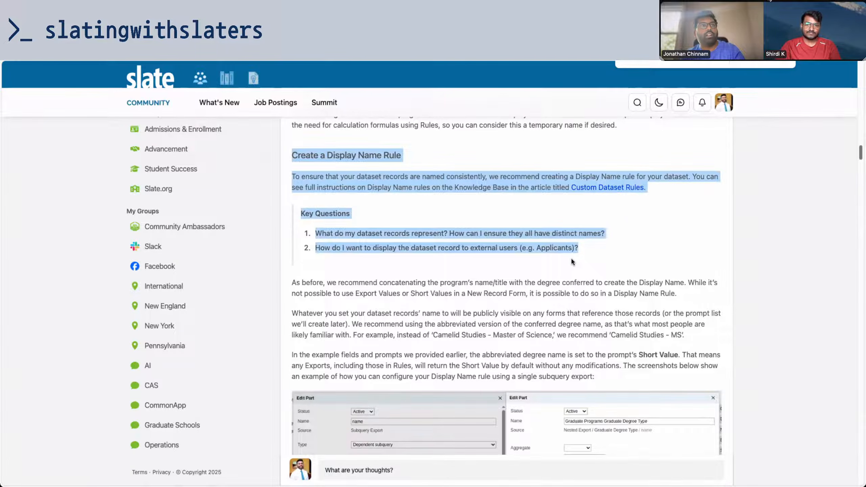
{"action": "left_click_drag", "start_coordinate": [572, 261], "coordinate": [297, 156]}
{"action": "left_click", "coordinate": [595, 378]}
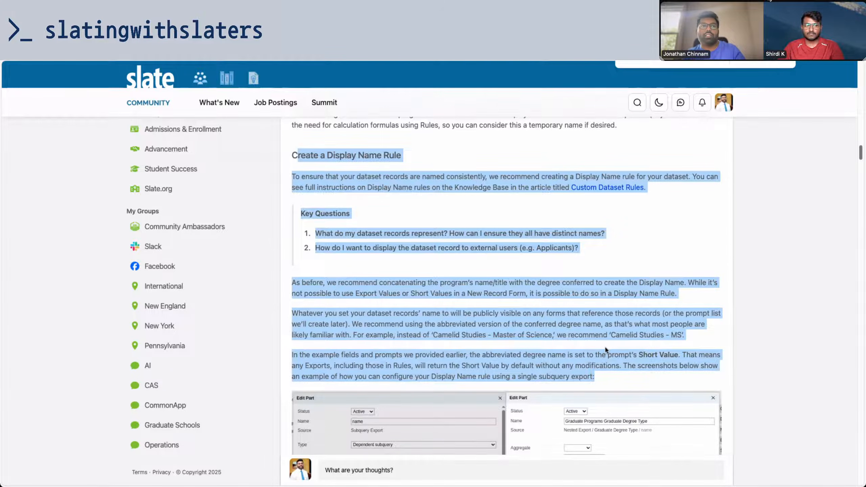
{"action": "scroll", "coordinate": [602, 349], "scroll_direction": "down", "scroll_amount": 5}
{"action": "scroll", "coordinate": [602, 349], "scroll_direction": "down", "scroll_amount": 2}
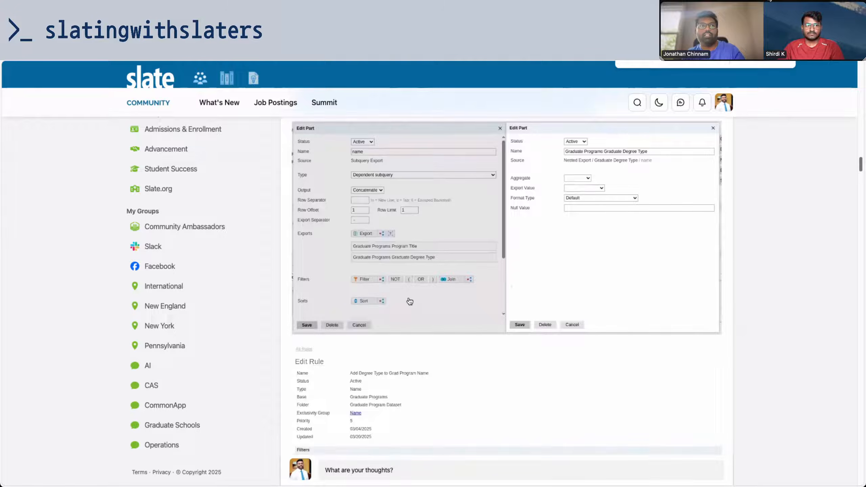
{"action": "scroll", "coordinate": [372, 280], "scroll_direction": "down", "scroll_amount": 5}
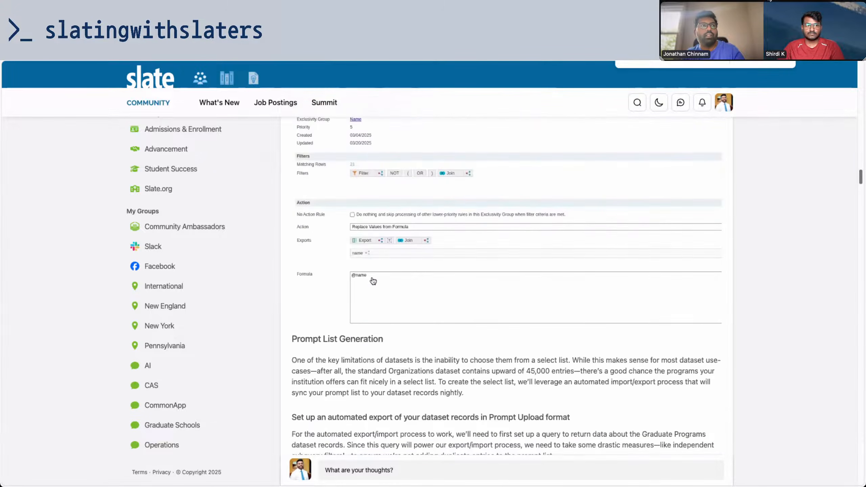
- Read the guide's Prompt List Generation section about syncing a select list with dataset records through an automated import/export process
{"action": "scroll", "coordinate": [372, 279], "scroll_direction": "down", "scroll_amount": 2}
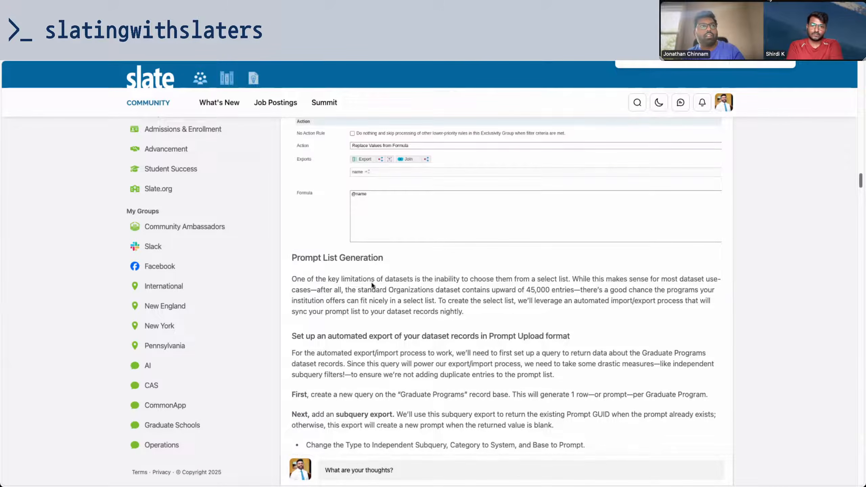
{"action": "left_click_drag", "start_coordinate": [458, 280], "coordinate": [569, 282]}
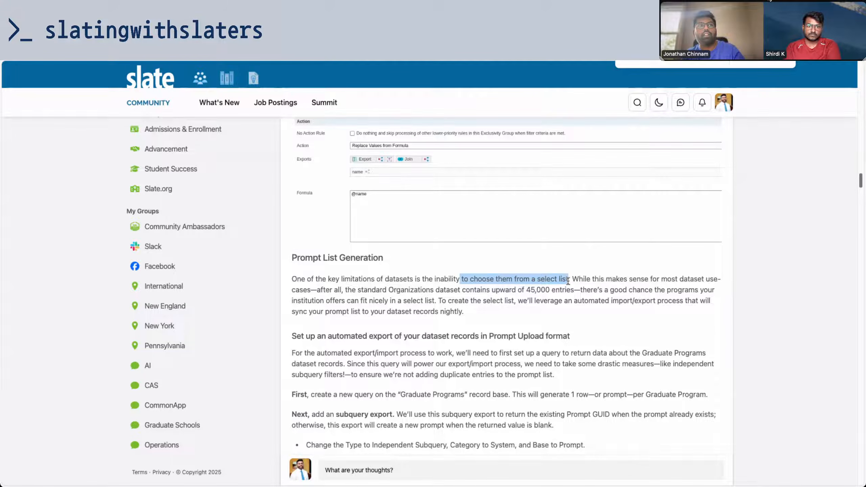
{"action": "left_click_drag", "start_coordinate": [568, 282], "coordinate": [559, 312]}
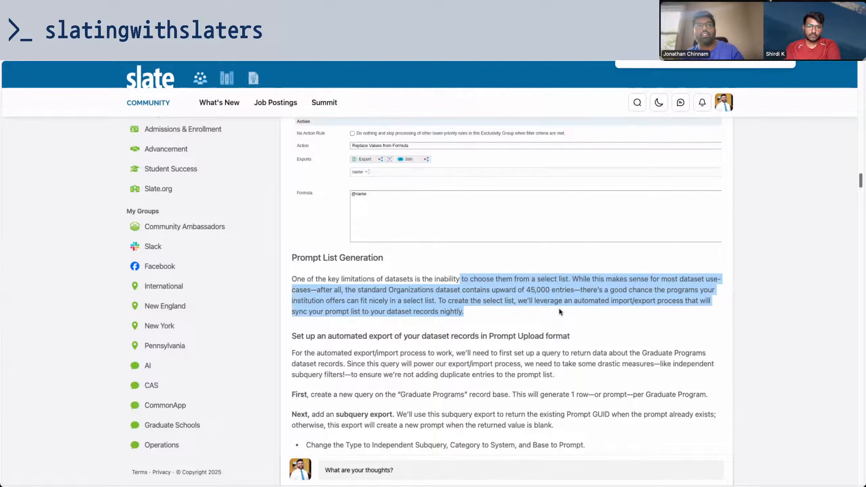
{"action": "left_click", "coordinate": [579, 321]}
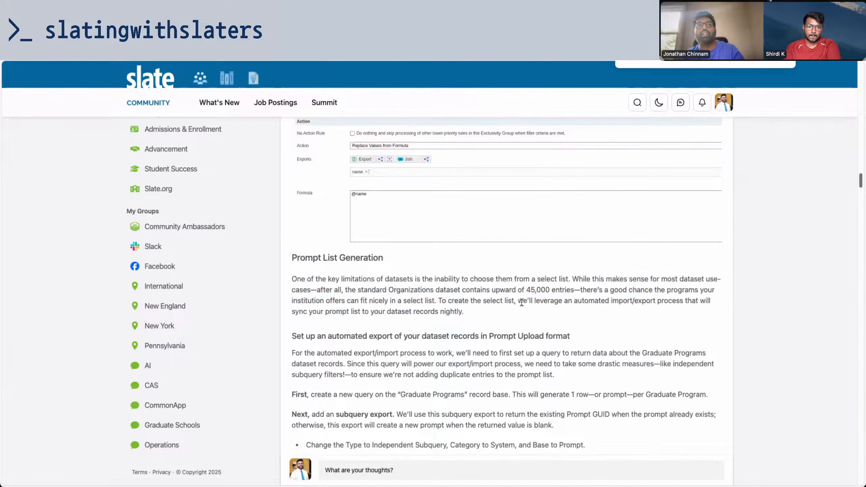
{"action": "left_click_drag", "start_coordinate": [519, 299], "coordinate": [530, 311]}
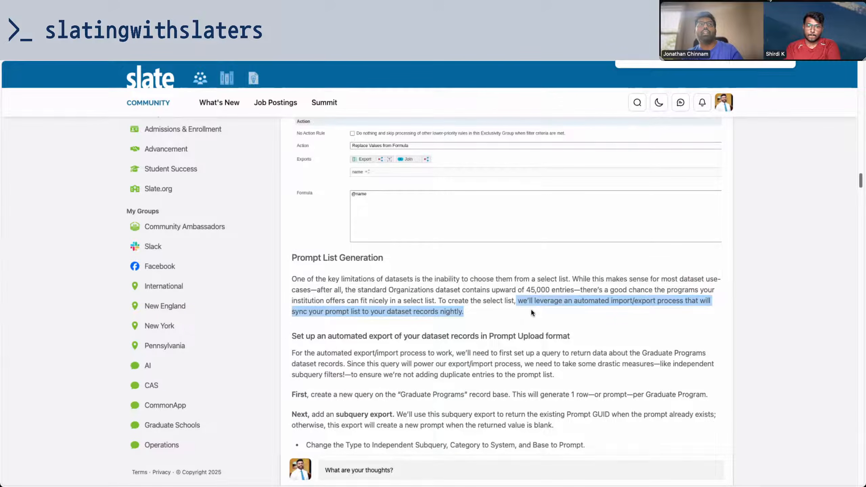
{"action": "left_click", "coordinate": [440, 312]}
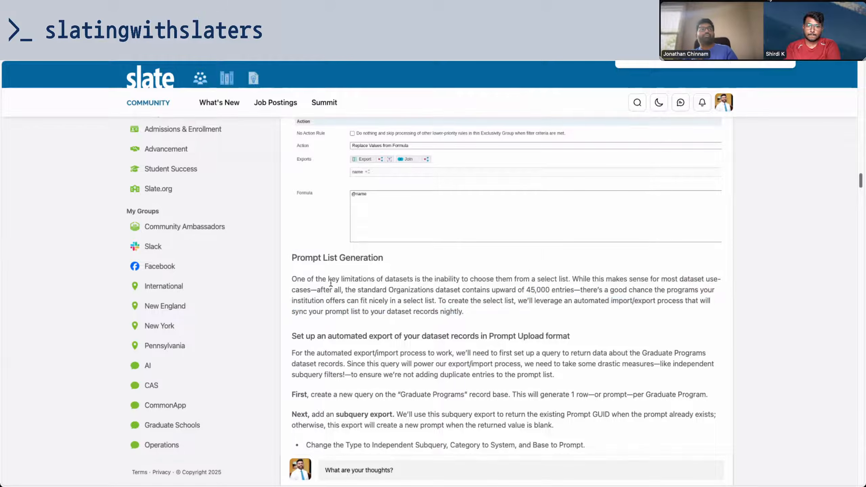
{"action": "left_click_drag", "start_coordinate": [294, 257], "coordinate": [479, 318]}
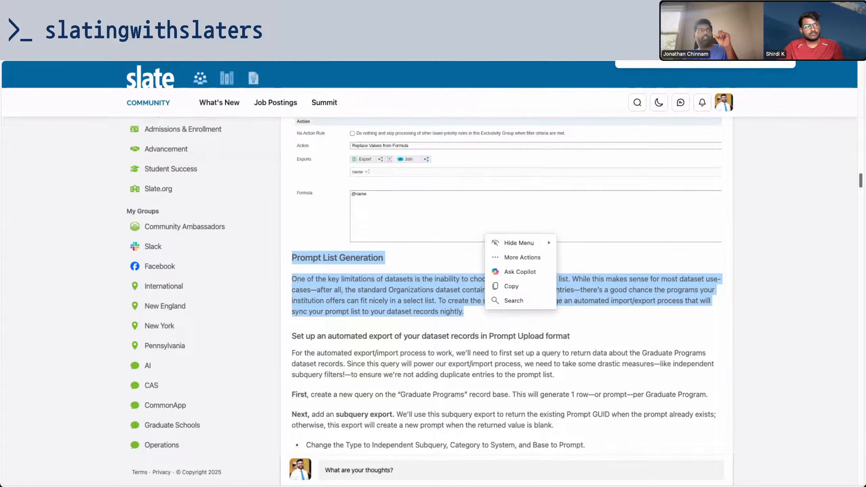
- Switch back to Slate, search the Person records for "test", and open one of the test person records
{"action": "left_click", "coordinate": [154, 24]}
{"action": "mouse_move", "coordinate": [87, 85]}
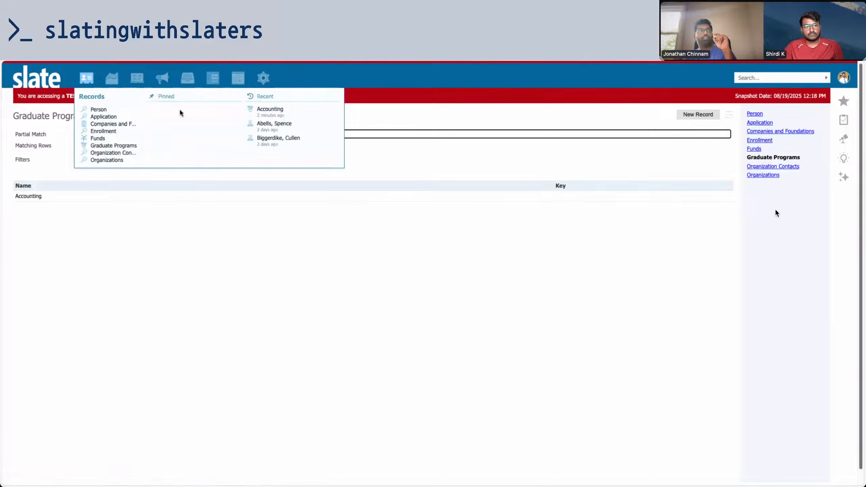
{"action": "left_click", "coordinate": [109, 110]}
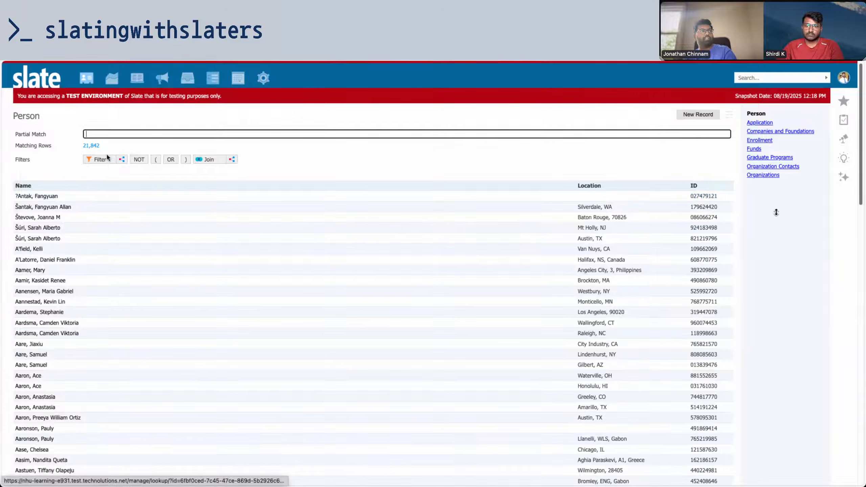
{"action": "type", "text": "et"}
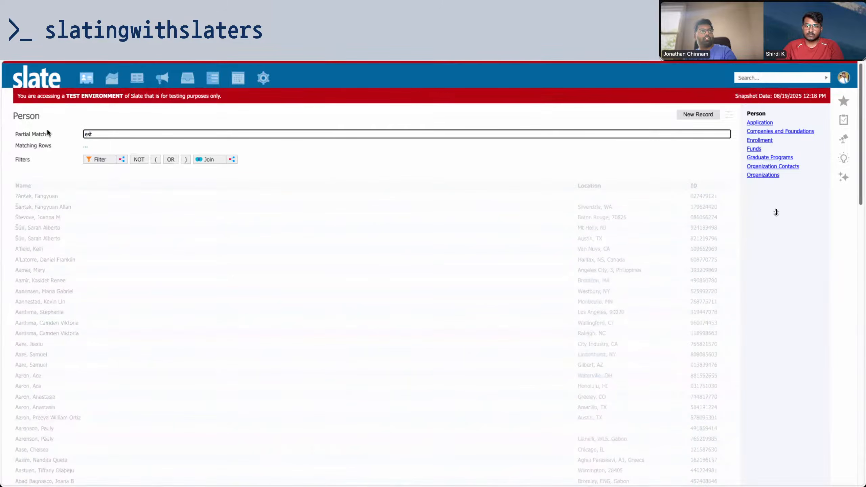
{"action": "left_click_drag", "start_coordinate": [105, 133], "coordinate": [45, 130]}
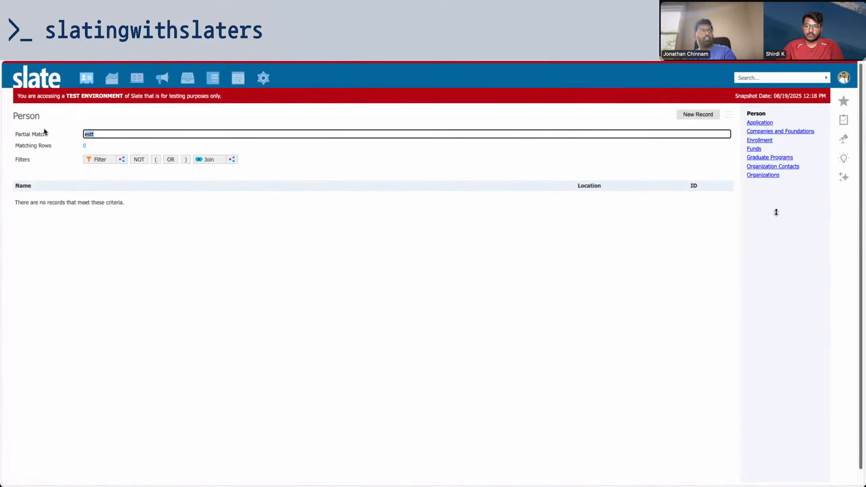
{"action": "type", "text": "test"}
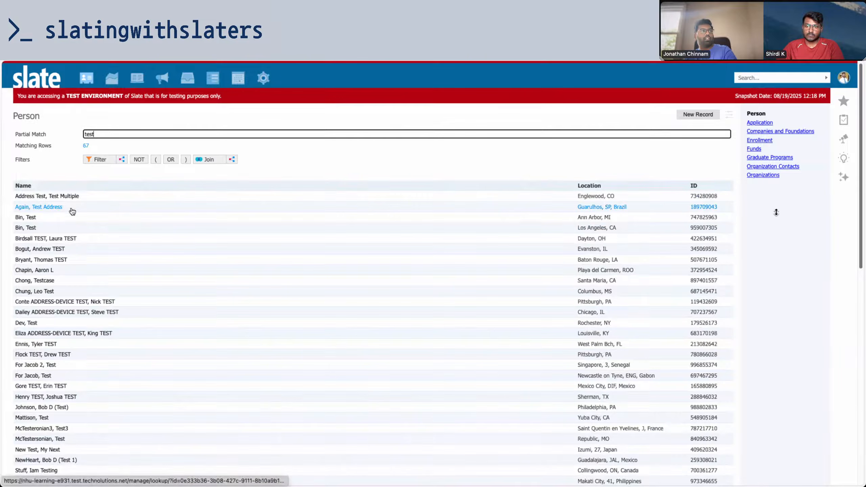
{"action": "left_click", "coordinate": [91, 228]}
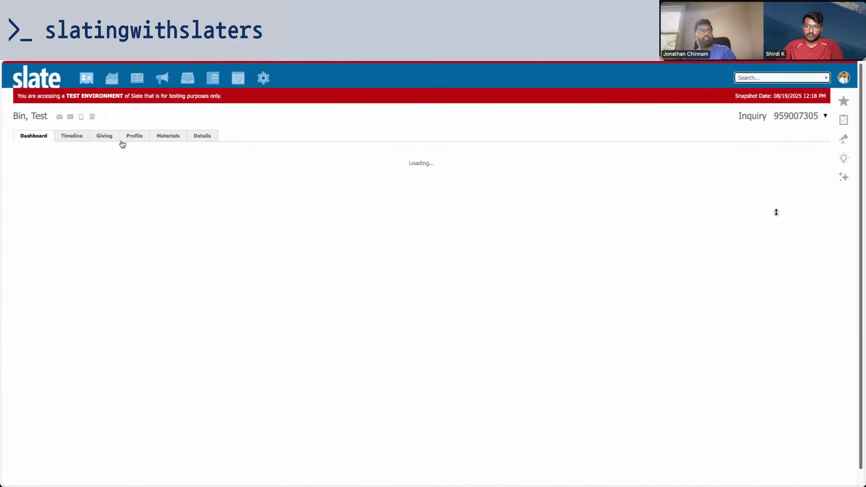
- Open the Schools section of the person's profile and start a new institution to examine its Institution field
{"action": "left_click", "coordinate": [138, 140]}
{"action": "left_click", "coordinate": [755, 201]}
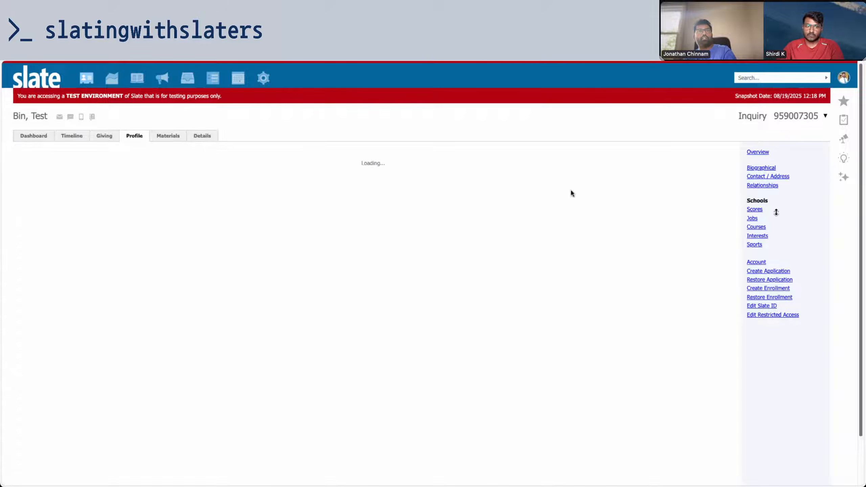
{"action": "left_click", "coordinate": [277, 168]}
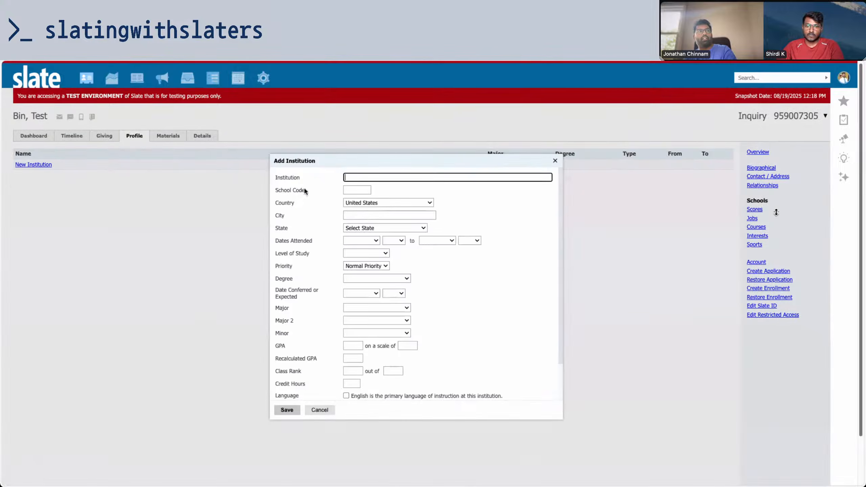
{"action": "left_click_drag", "start_coordinate": [276, 178], "coordinate": [331, 183]}
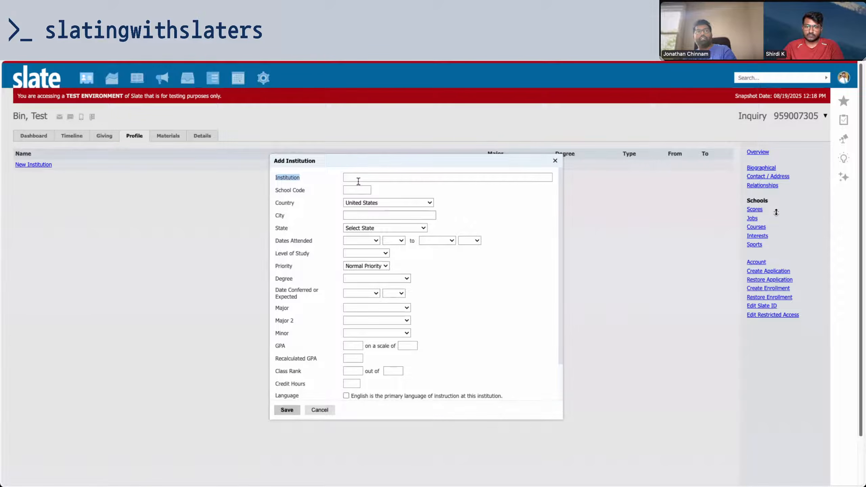
{"action": "left_click", "coordinate": [344, 177]}
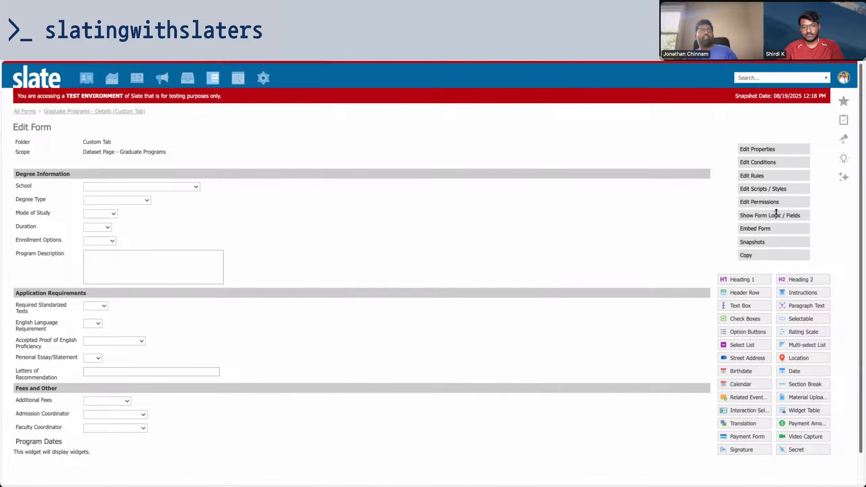
{"action": "key", "text": "ctrl+Tab"}
{"action": "key", "text": "ctrl+Tab"}
{"action": "key", "text": "ctrl+Tab"}
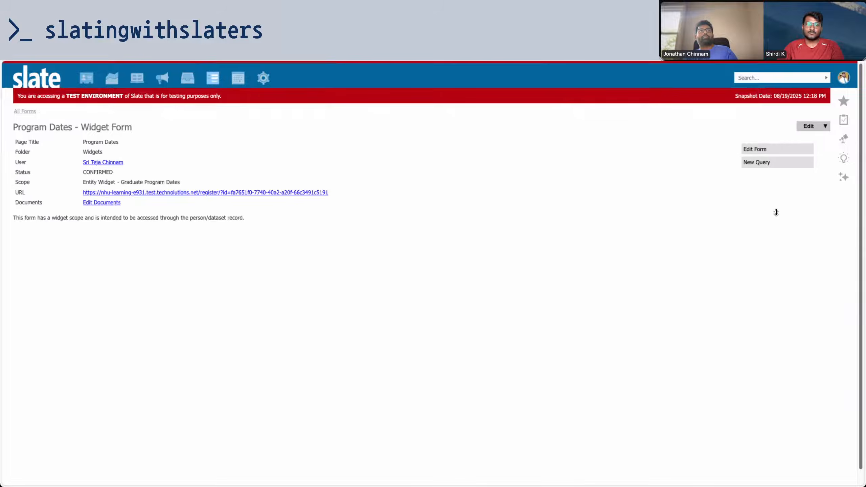
{"action": "key", "text": "ctrl+Tab"}
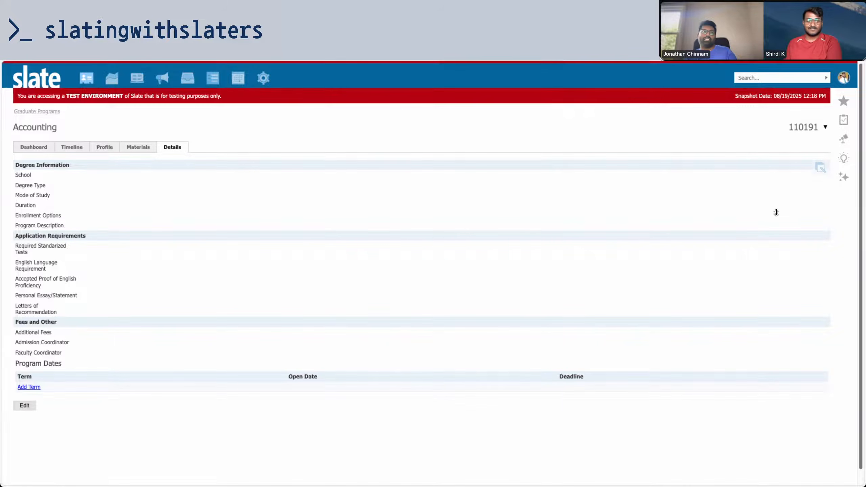
{"action": "key", "text": "ctrl+Tab"}
{"action": "key", "text": "ctrl+Tab"}
{"action": "key", "text": "ctrl+Tab"}
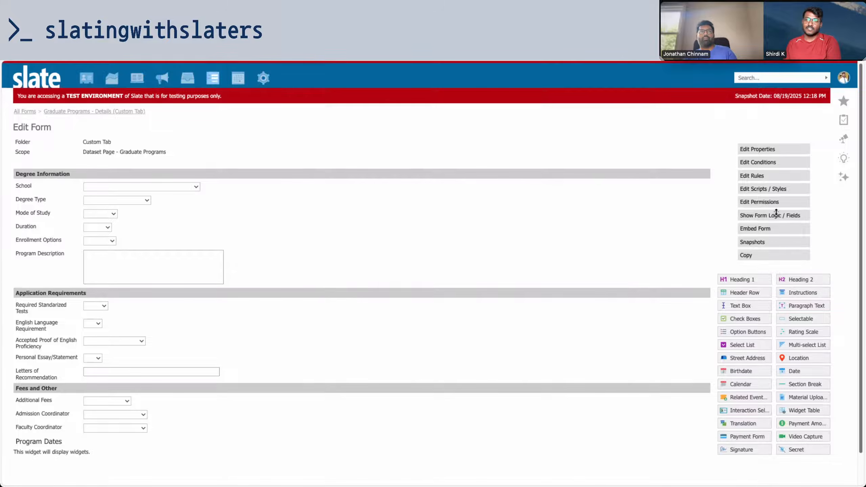
- Return to the Slate Community guide and skim the automated prompt export instructions, including the subquery filters and the Prompt Import export columns
{"action": "key", "text": "ctrl+Tab"}
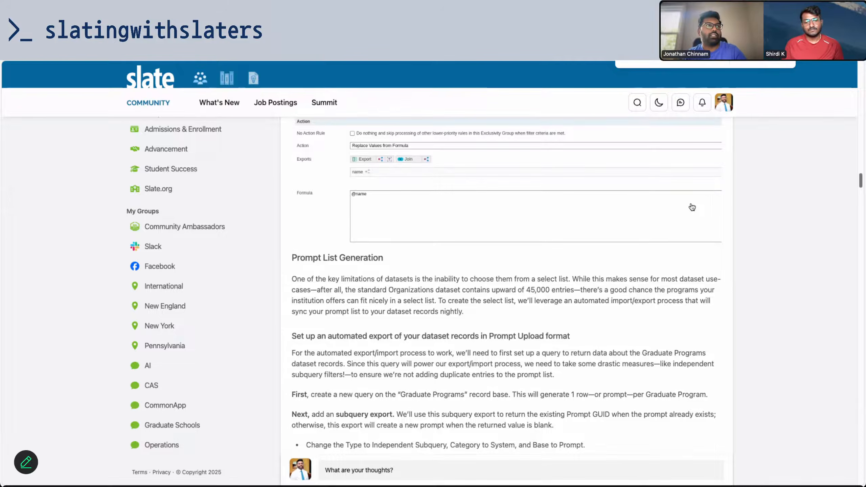
{"action": "scroll", "coordinate": [529, 240], "scroll_direction": "down", "scroll_amount": 3}
{"action": "scroll", "coordinate": [529, 239], "scroll_direction": "down", "scroll_amount": 3}
{"action": "scroll", "coordinate": [529, 232], "scroll_direction": "up", "scroll_amount": 8}
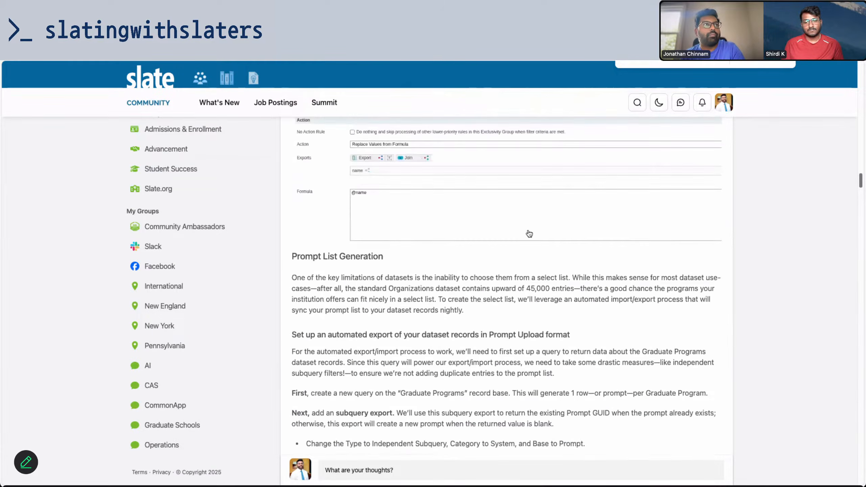
{"action": "scroll", "coordinate": [495, 220], "scroll_direction": "down", "scroll_amount": 9}
{"action": "scroll", "coordinate": [495, 220], "scroll_direction": "down", "scroll_amount": 15}
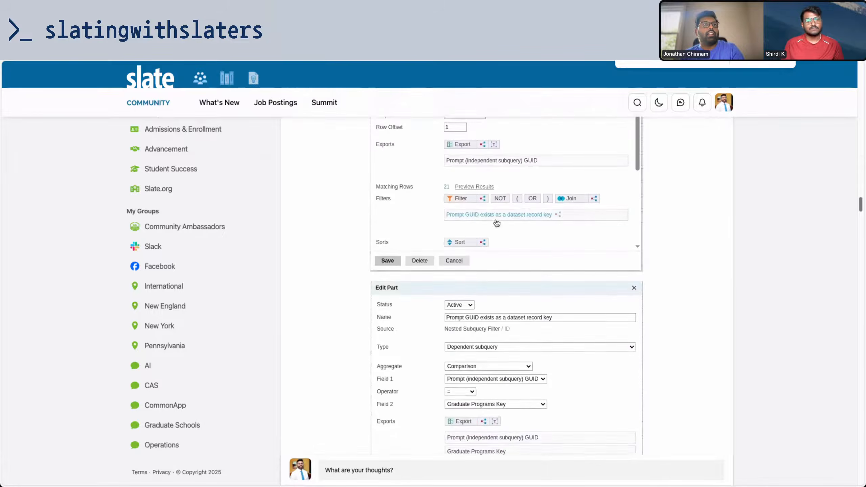
{"action": "scroll", "coordinate": [496, 222], "scroll_direction": "down", "scroll_amount": 13}
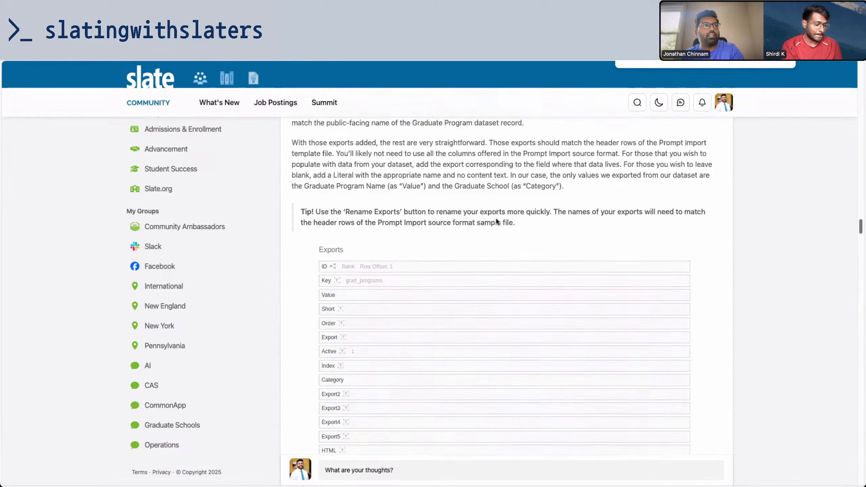
{"action": "scroll", "coordinate": [496, 219], "scroll_direction": "down", "scroll_amount": 8}
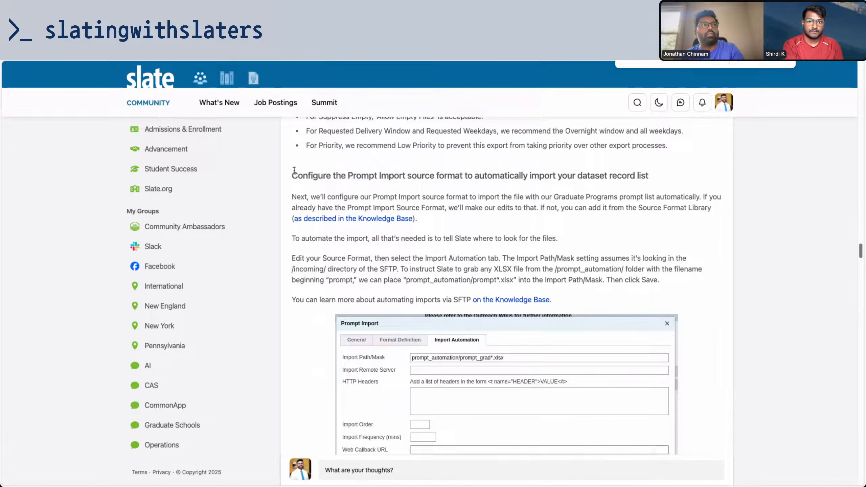
- Read the guide's sections on automating the Prompt Import source format and setting up Rules to match dataset records to prompts
{"action": "left_click_drag", "start_coordinate": [298, 172], "coordinate": [467, 225]}
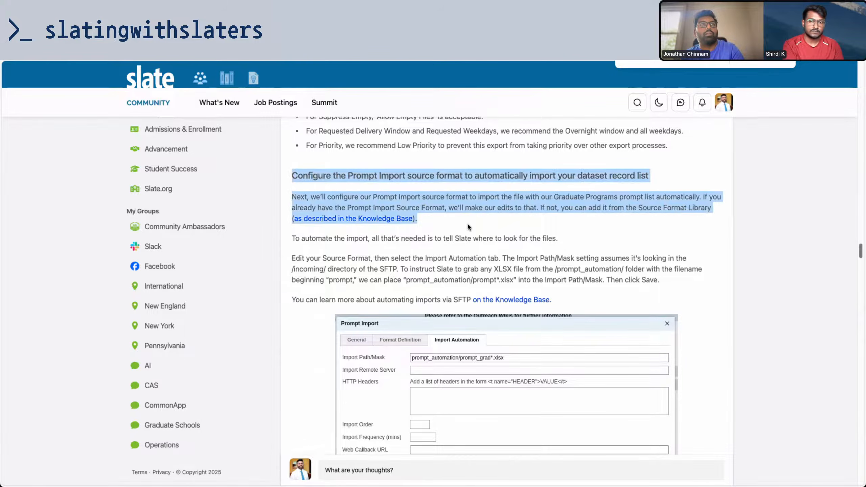
{"action": "left_click_drag", "start_coordinate": [468, 226], "coordinate": [598, 277]}
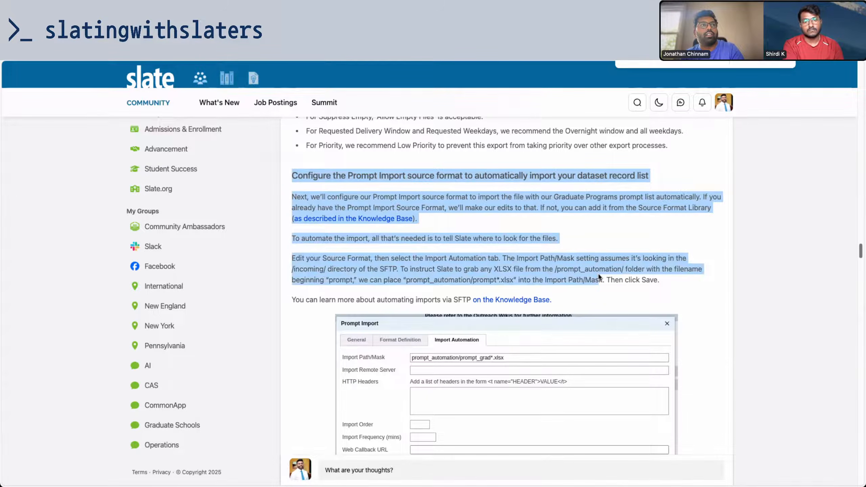
{"action": "left_click_drag", "start_coordinate": [598, 277], "coordinate": [661, 304]}
{"action": "scroll", "coordinate": [586, 256], "scroll_direction": "down", "scroll_amount": 10}
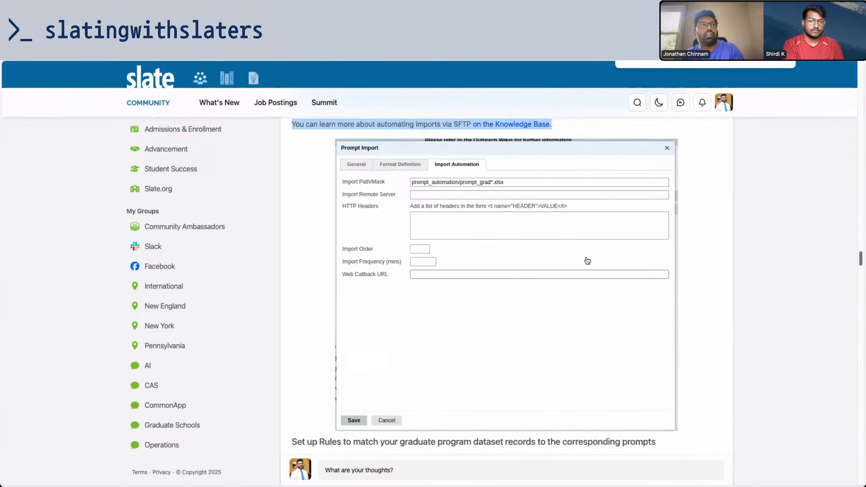
{"action": "scroll", "coordinate": [586, 256], "scroll_direction": "down", "scroll_amount": 3}
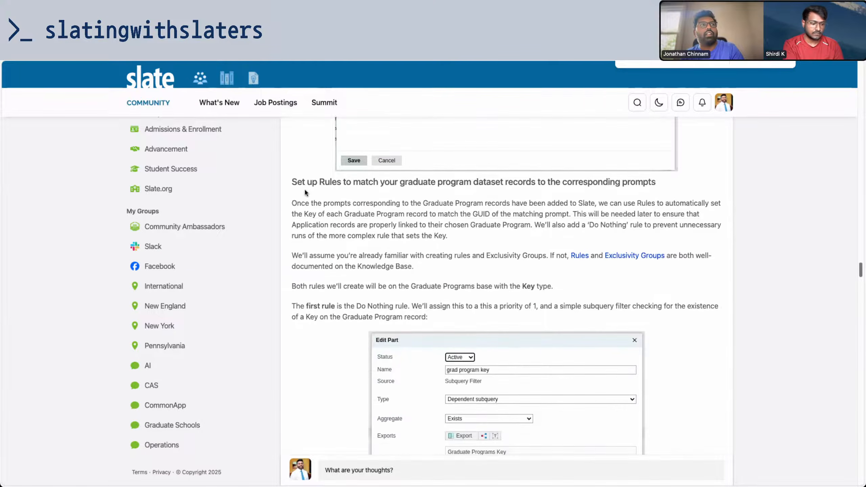
{"action": "left_click_drag", "start_coordinate": [292, 182], "coordinate": [316, 185]}
{"action": "scroll", "coordinate": [604, 221], "scroll_direction": "up", "scroll_amount": 3}
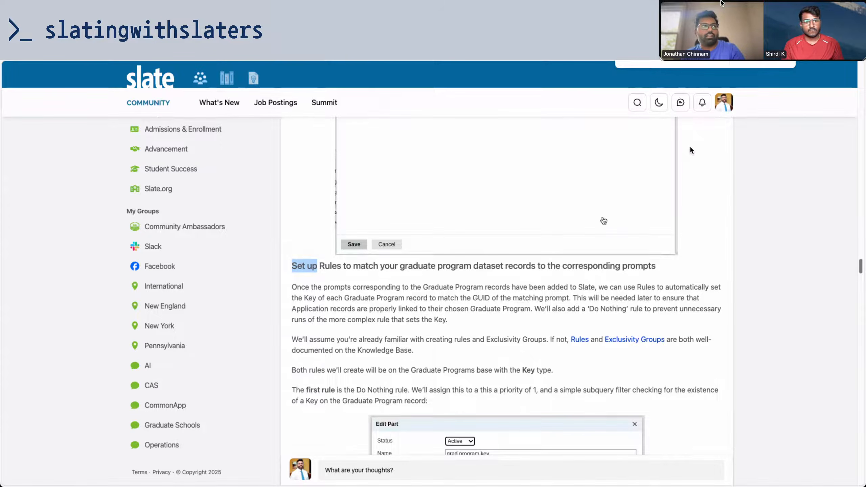
- Read the guide's section on rules that match dataset records to prompts, covering the Do Nothing rule and the second rule's settings
{"action": "left_click", "coordinate": [379, 284]}
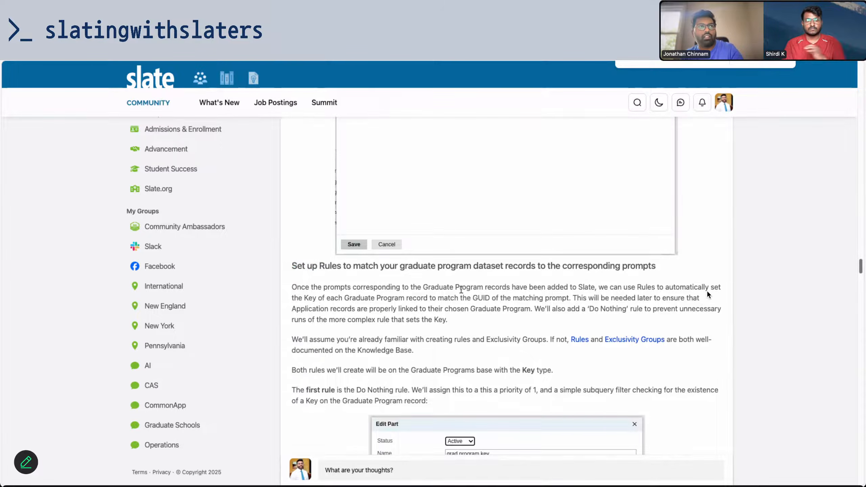
{"action": "scroll", "coordinate": [461, 290], "scroll_direction": "down", "scroll_amount": 1}
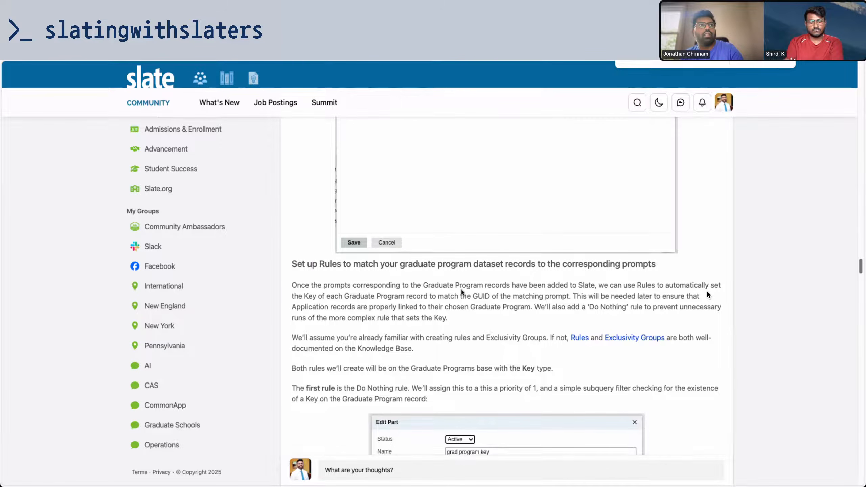
{"action": "scroll", "coordinate": [462, 291], "scroll_direction": "down", "scroll_amount": 4}
{"action": "scroll", "coordinate": [462, 292], "scroll_direction": "down", "scroll_amount": 2}
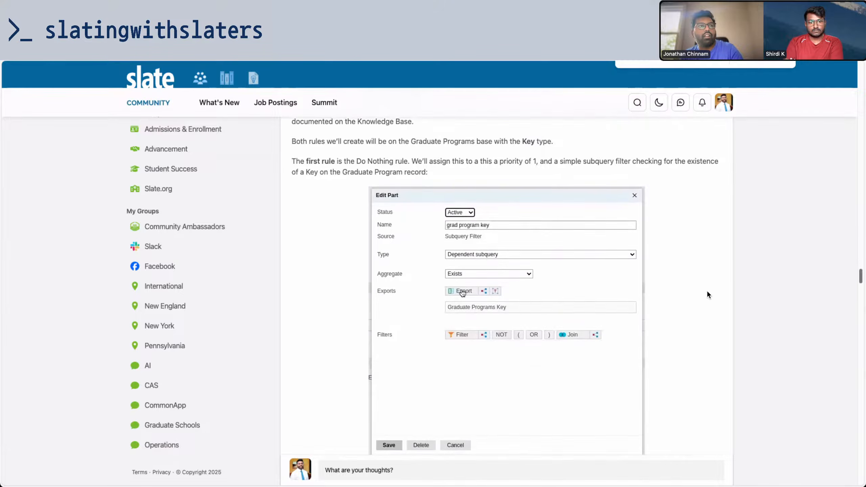
{"action": "scroll", "coordinate": [462, 291], "scroll_direction": "down", "scroll_amount": 4}
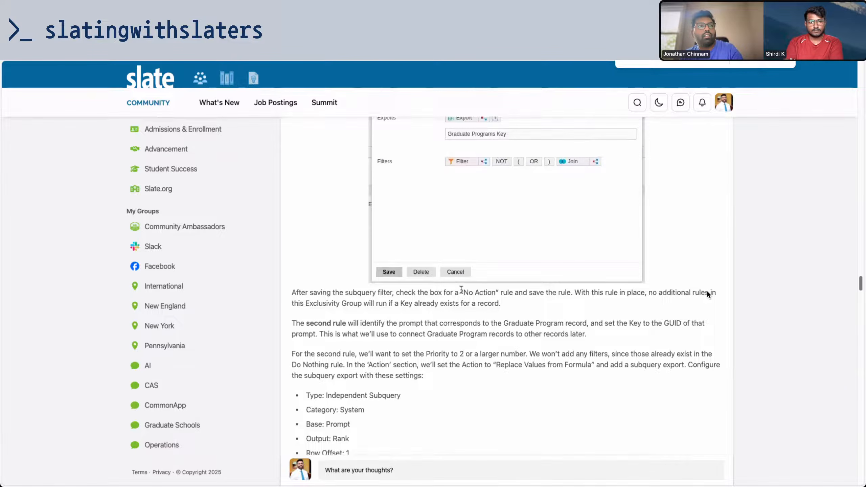
{"action": "scroll", "coordinate": [462, 289], "scroll_direction": "up", "scroll_amount": 8}
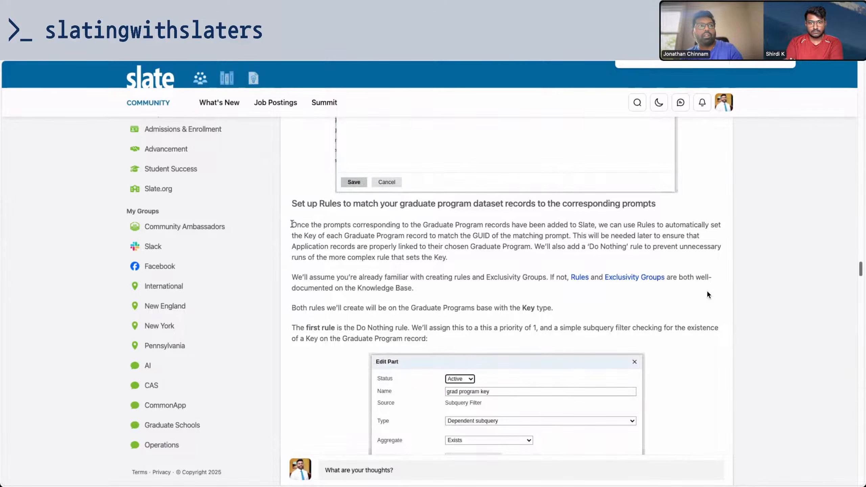
{"action": "left_click_drag", "start_coordinate": [292, 224], "coordinate": [450, 262]}
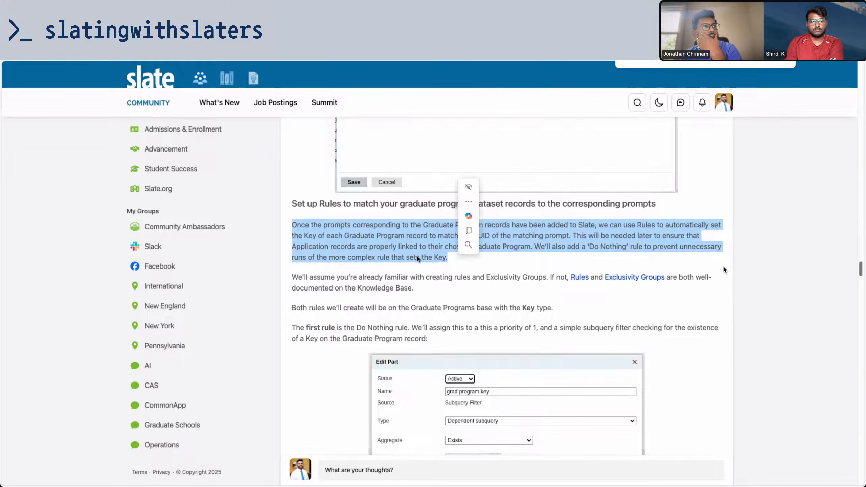
{"action": "left_click", "coordinate": [343, 263]}
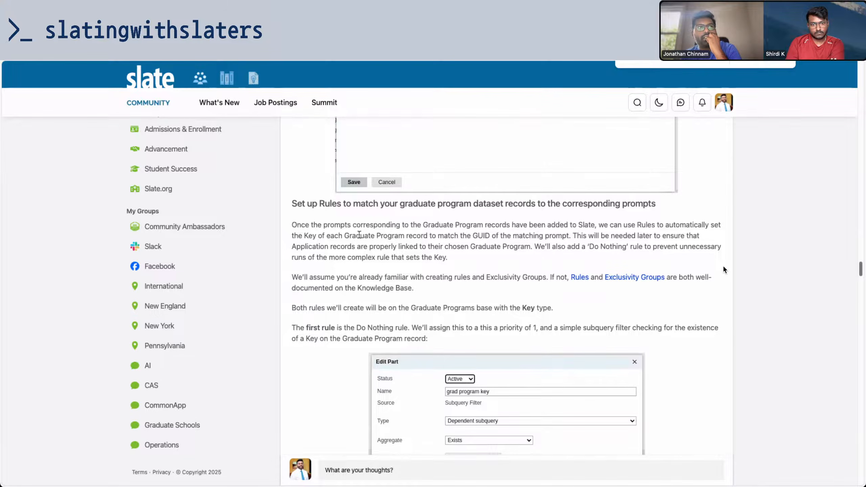
{"action": "scroll", "coordinate": [384, 240], "scroll_direction": "down", "scroll_amount": 3}
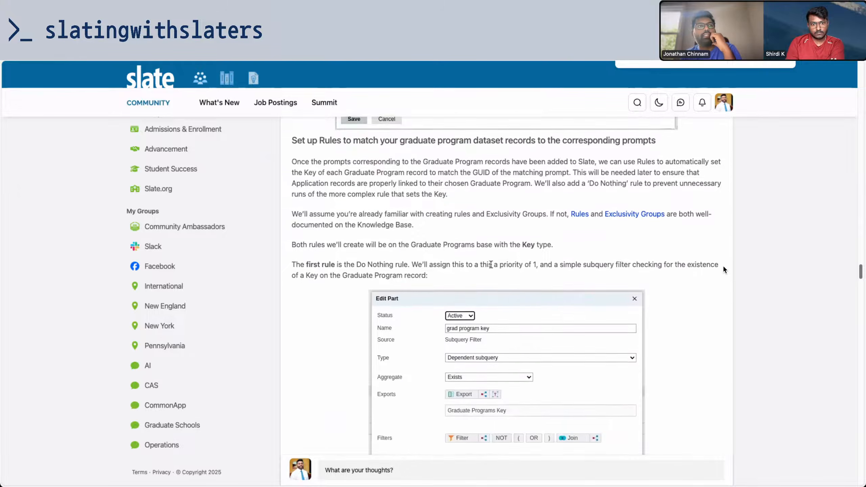
{"action": "scroll", "coordinate": [490, 265], "scroll_direction": "down", "scroll_amount": 10}
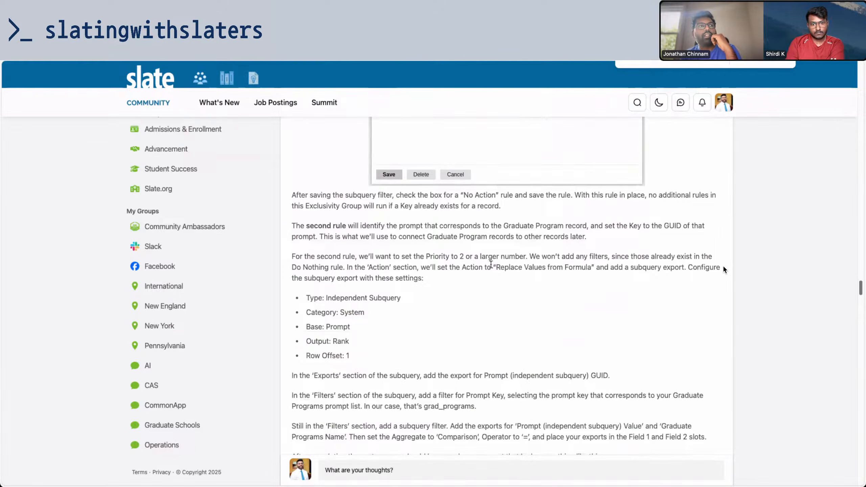
{"action": "scroll", "coordinate": [724, 267], "scroll_direction": "up", "scroll_amount": 6}
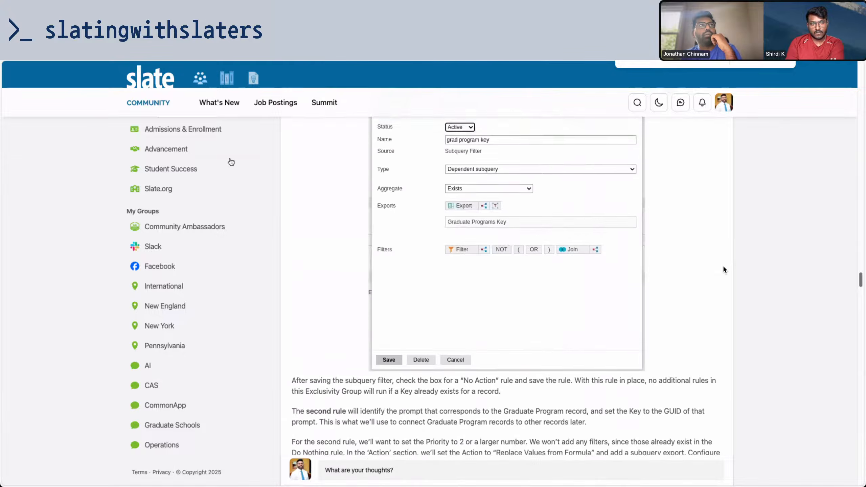
- Switch back to Slate, dismiss the unsaved new institution, and open the Accounting graduate program record from the recent records
{"action": "key", "text": "ctrl+Tab"}
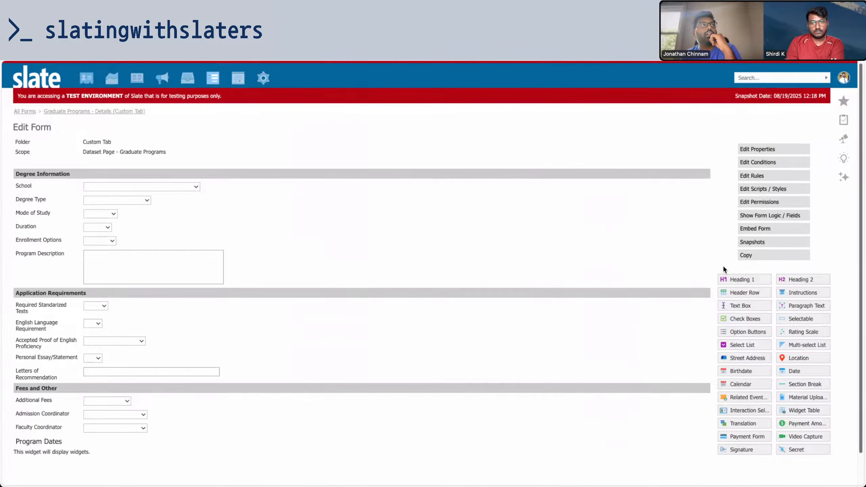
{"action": "key", "text": "ctrl+Tab"}
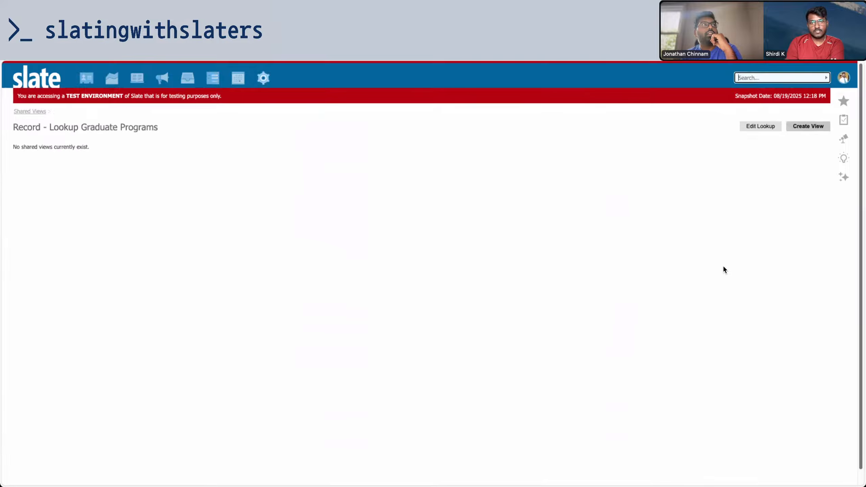
{"action": "key", "text": "ctrl+Tab"}
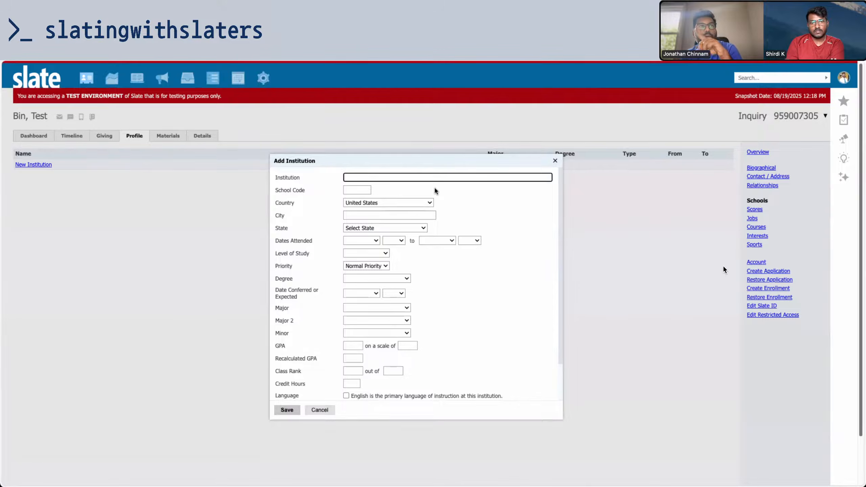
{"action": "left_click", "coordinate": [555, 161]}
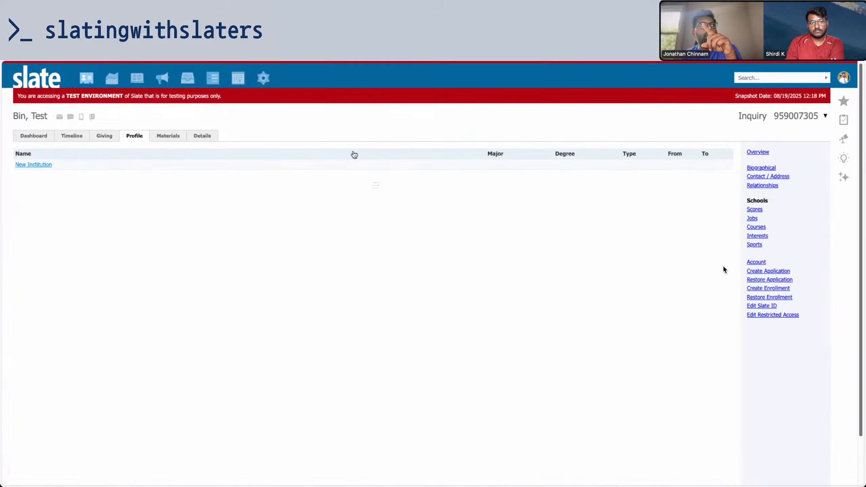
{"action": "mouse_move", "coordinate": [86, 77]}
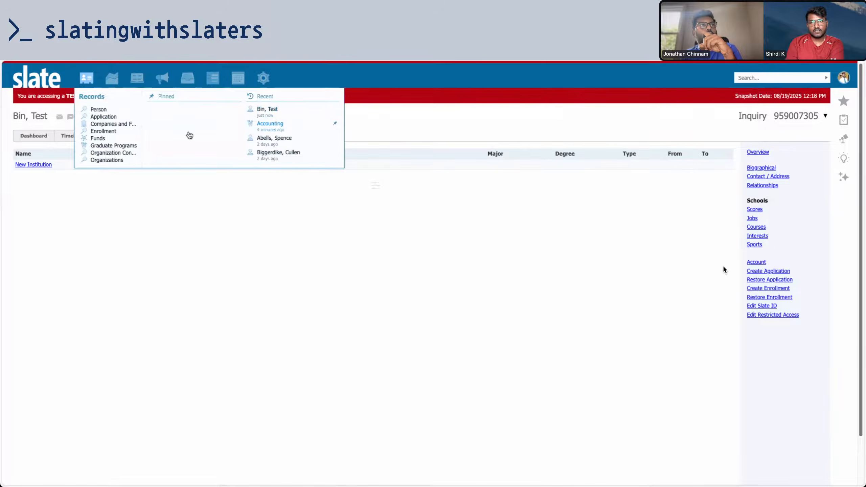
{"action": "left_click", "coordinate": [240, 125]}
{"action": "left_click", "coordinate": [822, 128]}
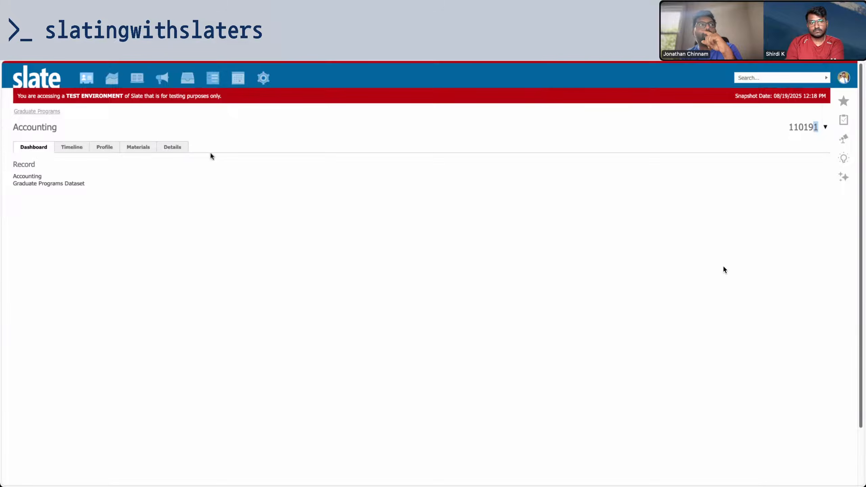
- Open the Account section of the Accounting record's profile and examine its Key field
{"action": "left_click", "coordinate": [102, 147]}
{"action": "left_click", "coordinate": [764, 190]}
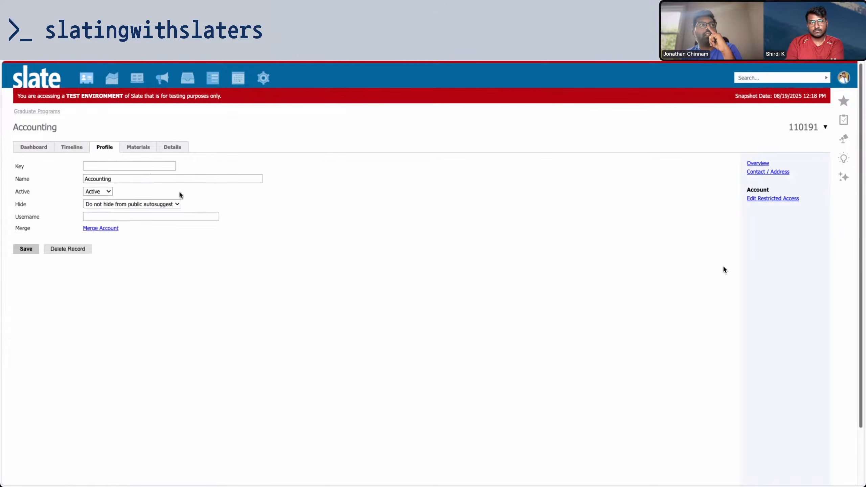
{"action": "left_click", "coordinate": [114, 166]}
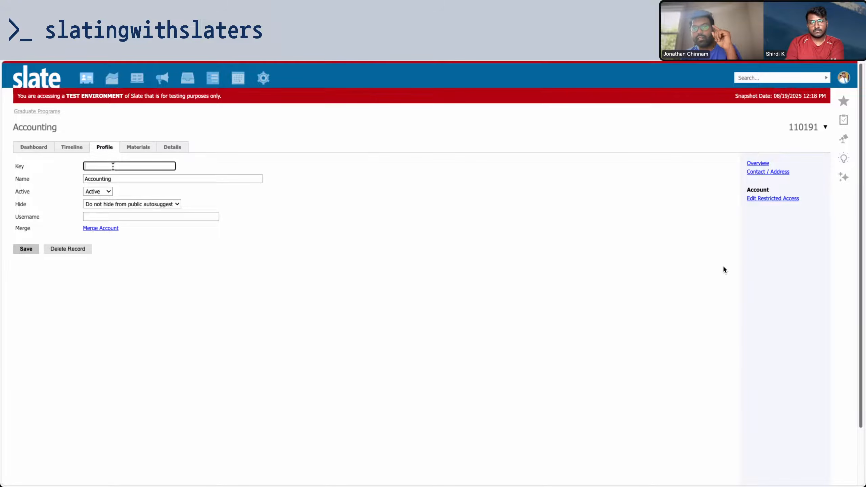
{"action": "left_click", "coordinate": [527, 142]}
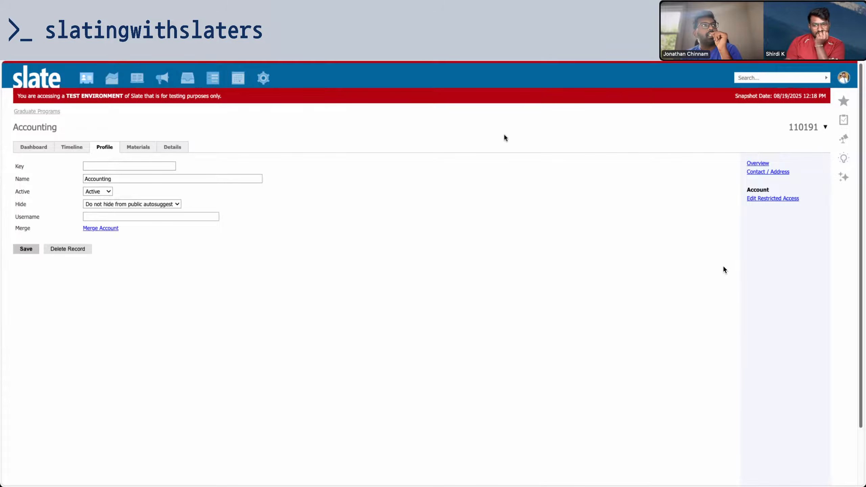
- Switch to the form editor's browser tab and open the Prompts tool from the Slate database page
{"action": "left_click", "coordinate": [237, 26]}
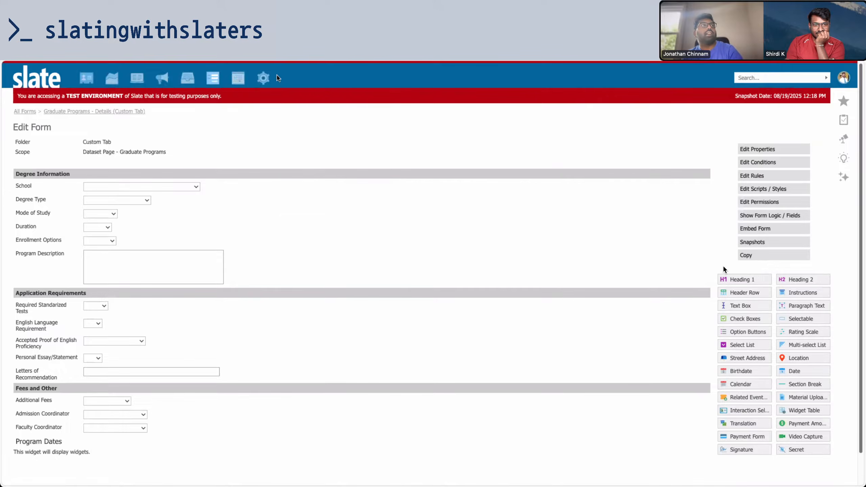
{"action": "left_click", "coordinate": [266, 78]}
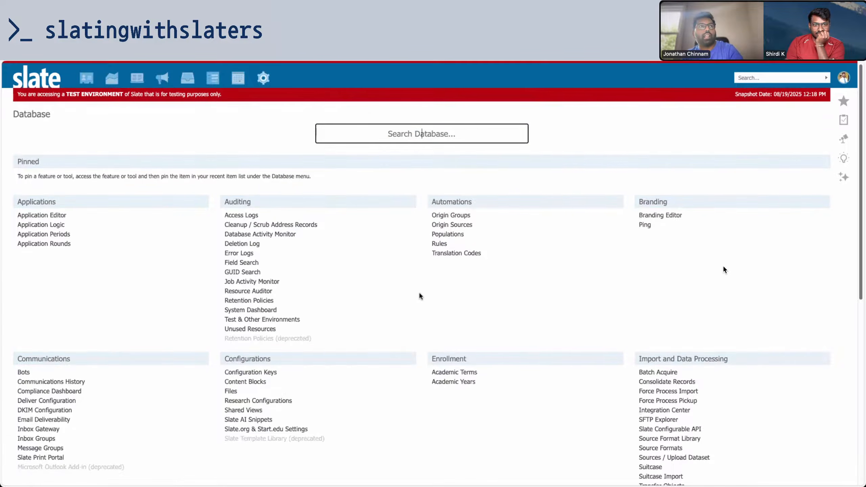
{"action": "scroll", "coordinate": [420, 296], "scroll_direction": "down", "scroll_amount": 10}
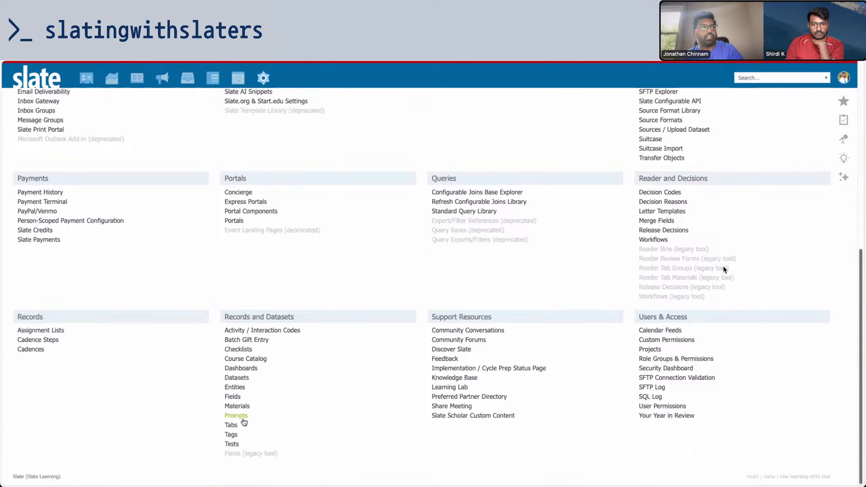
{"action": "left_click", "coordinate": [240, 425]}
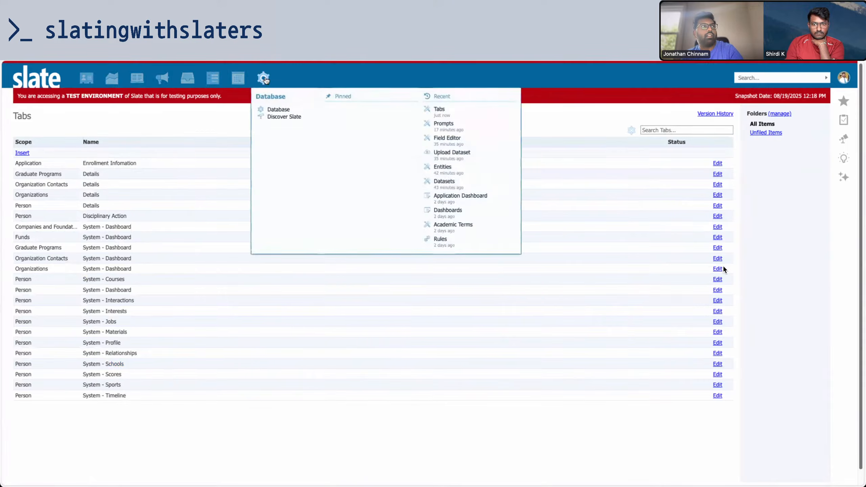
{"action": "left_click", "coordinate": [263, 78]}
{"action": "scroll", "coordinate": [243, 245], "scroll_direction": "down", "scroll_amount": 10}
{"action": "left_click", "coordinate": [240, 416]}
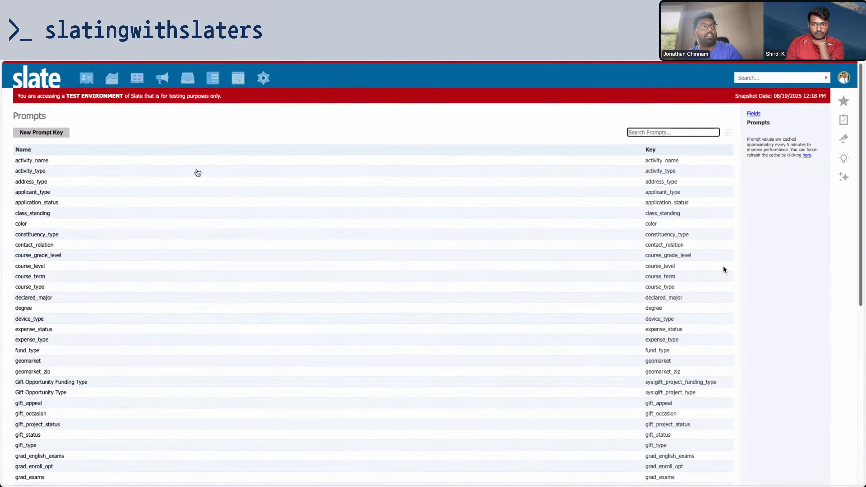
- Search the prompt keys for "majo" and open the major prompt list
{"action": "scroll", "coordinate": [194, 234], "scroll_direction": "down", "scroll_amount": 10}
{"action": "scroll", "coordinate": [194, 235], "scroll_direction": "up", "scroll_amount": 10}
{"action": "type", "text": "majo"}
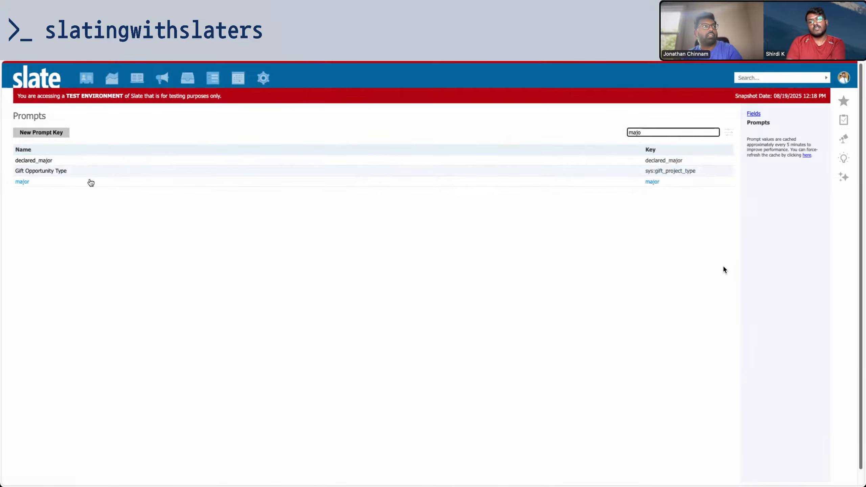
{"action": "left_click", "coordinate": [89, 183]}
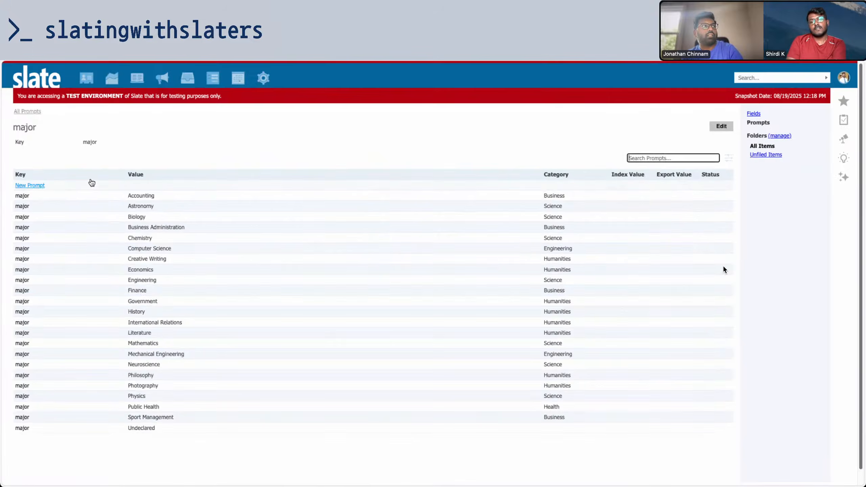
- Open the Accounting prompt in the major list and copy its ID
{"action": "left_click", "coordinate": [153, 195]}
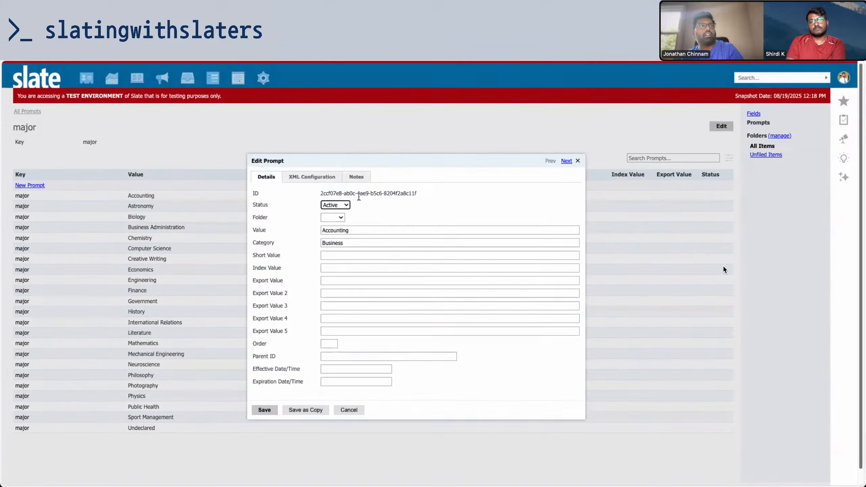
{"action": "left_click_drag", "start_coordinate": [428, 196], "coordinate": [292, 197]}
{"action": "key", "text": "super+c"}
- Return to the Accounting record, allow clipboard access, paste the copied prompt ID as the record's Key, and save
{"action": "key", "text": "ctrl+Tab"}
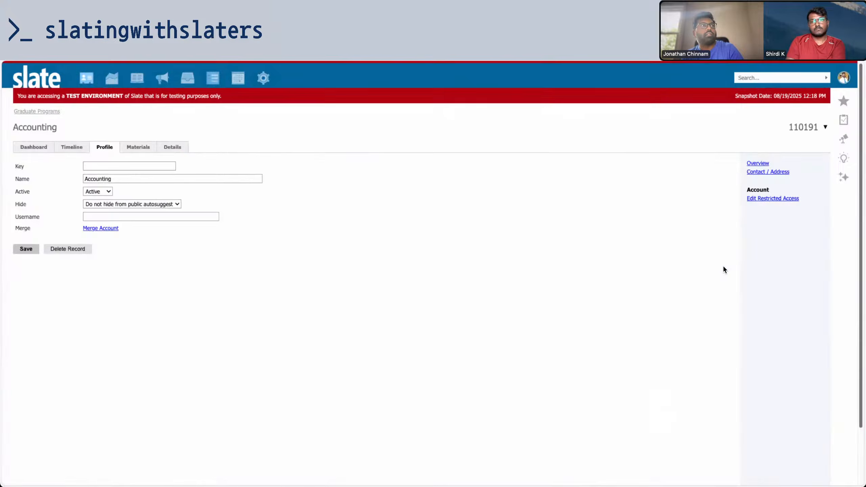
{"action": "left_click", "coordinate": [99, 164]}
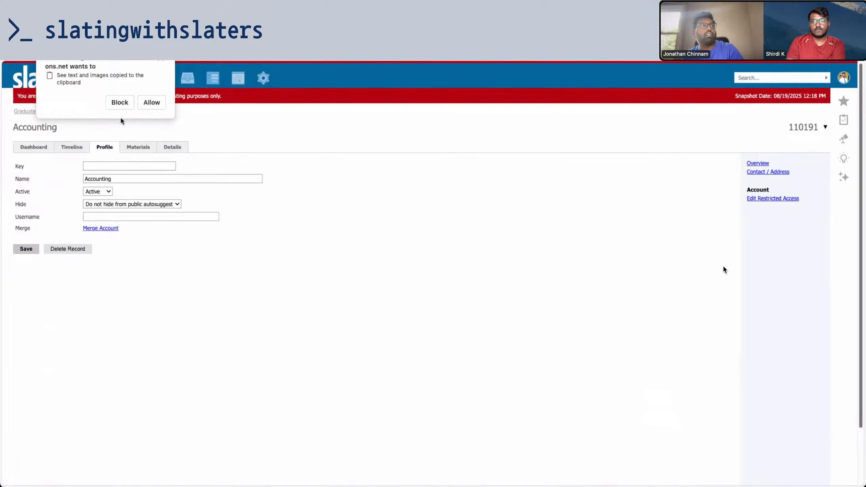
{"action": "left_click", "coordinate": [151, 102]}
{"action": "left_click", "coordinate": [116, 166]}
{"action": "left_click", "coordinate": [25, 250]}
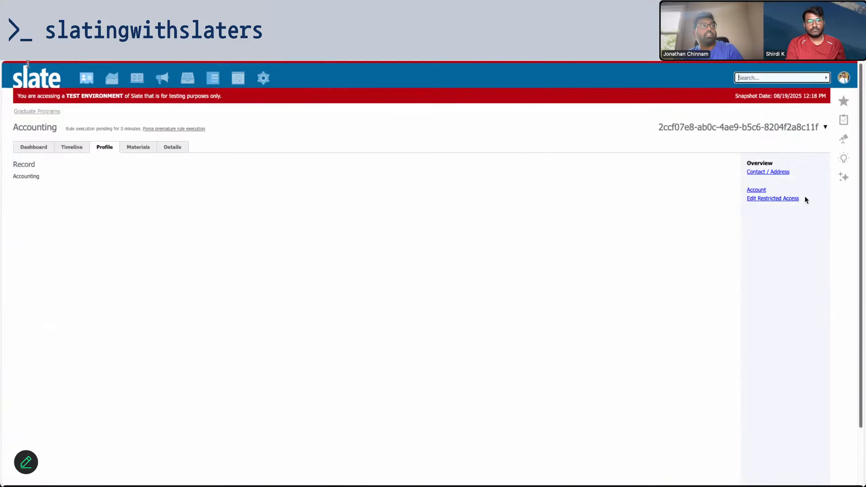
- Look through the Accounting record's Materials, Timeline, Dashboard and Profile pages
{"action": "left_click", "coordinate": [138, 146]}
{"action": "left_click", "coordinate": [72, 147]}
{"action": "left_click", "coordinate": [34, 147]}
{"action": "left_click", "coordinate": [71, 147]}
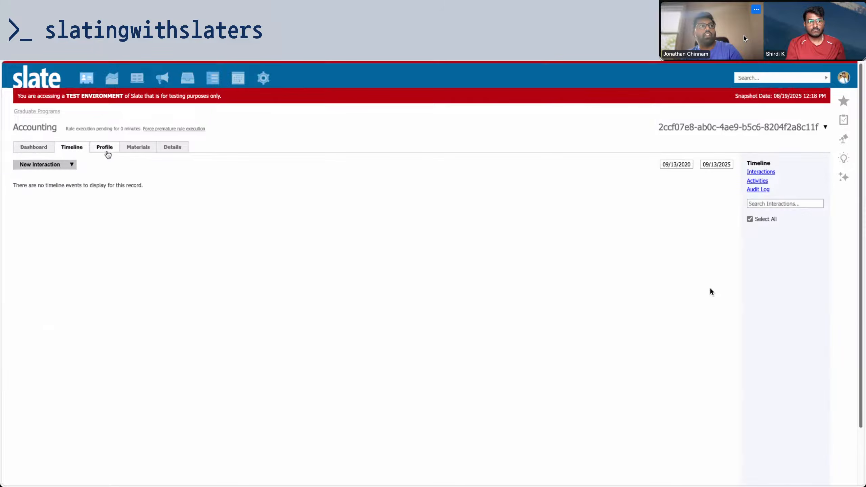
{"action": "left_click", "coordinate": [105, 149]}
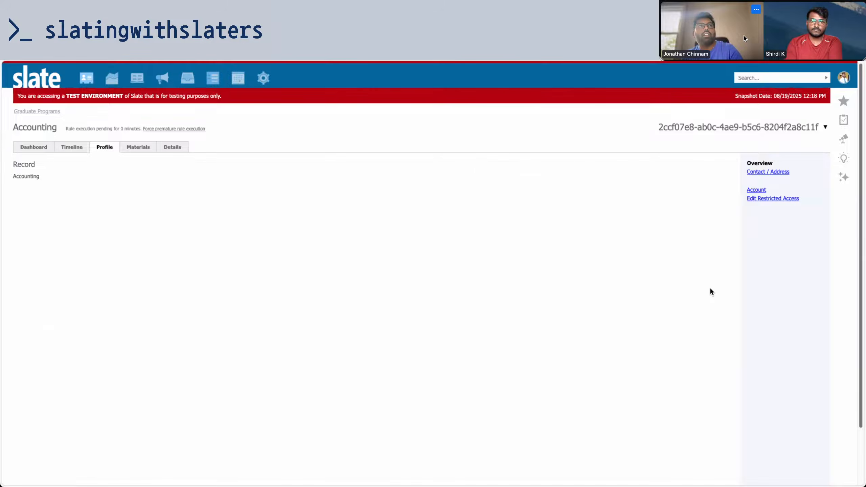
- Return to the Slate Community guide and read the second rule's subquery export, filter and comparison settings
{"action": "key", "text": "ctrl+Tab"}
{"action": "key", "text": "ctrl+Tab"}
{"action": "key", "text": "ctrl+Tab"}
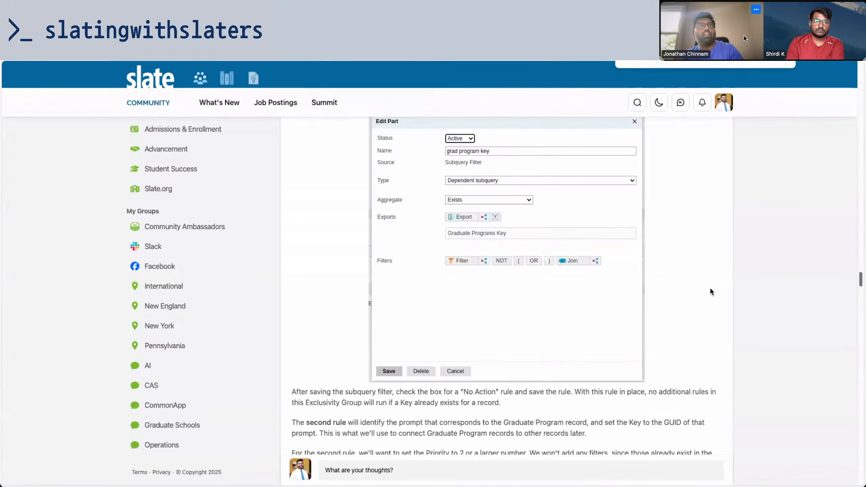
{"action": "scroll", "coordinate": [630, 243], "scroll_direction": "down", "scroll_amount": 5}
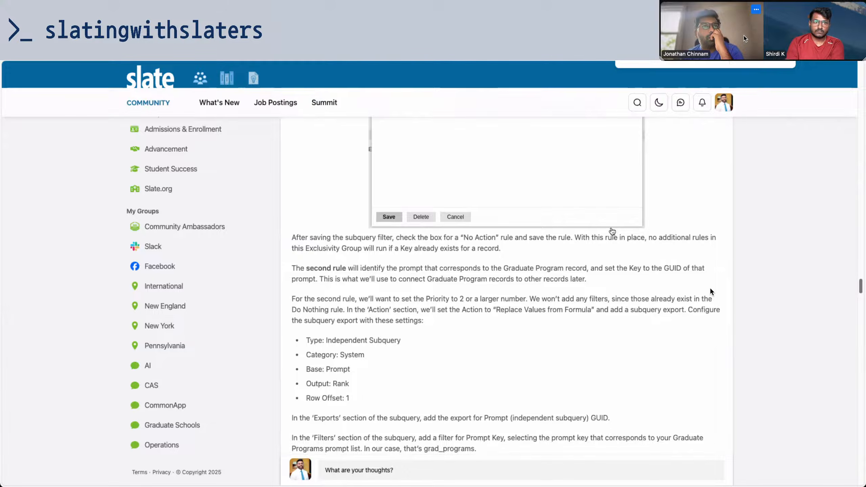
{"action": "scroll", "coordinate": [611, 229], "scroll_direction": "down", "scroll_amount": 5}
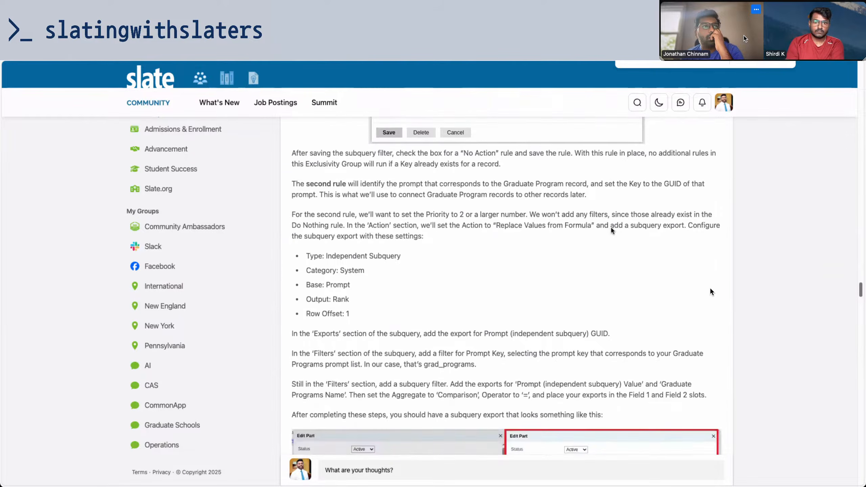
- Read the guide's subquery export example, the Retroactive Refresh advice, and the section on creating fields that relate applications to the dataset
{"action": "scroll", "coordinate": [611, 229], "scroll_direction": "down", "scroll_amount": 5}
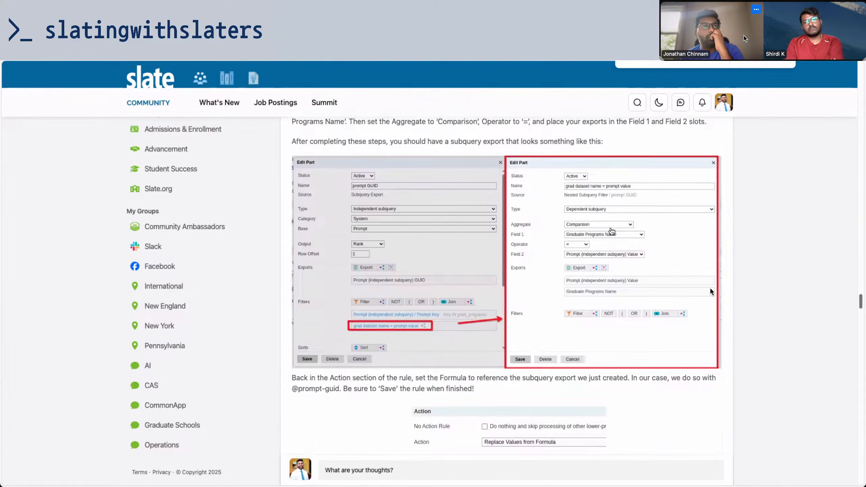
{"action": "scroll", "coordinate": [611, 231], "scroll_direction": "up", "scroll_amount": 1}
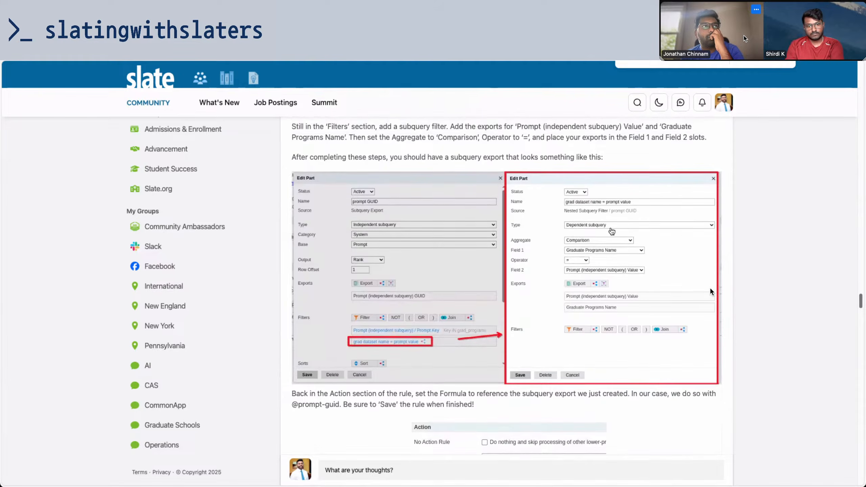
{"action": "scroll", "coordinate": [611, 231], "scroll_direction": "down", "scroll_amount": 5}
{"action": "scroll", "coordinate": [610, 231], "scroll_direction": "down", "scroll_amount": 5}
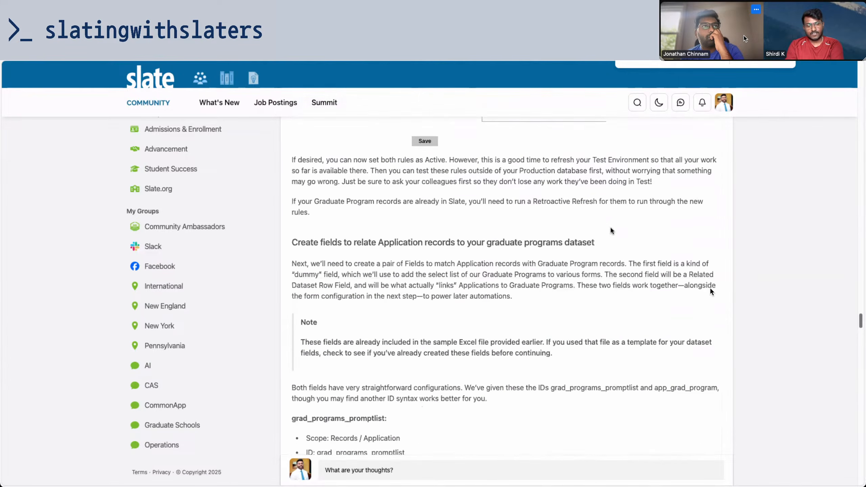
{"action": "scroll", "coordinate": [611, 231], "scroll_direction": "down", "scroll_amount": 5}
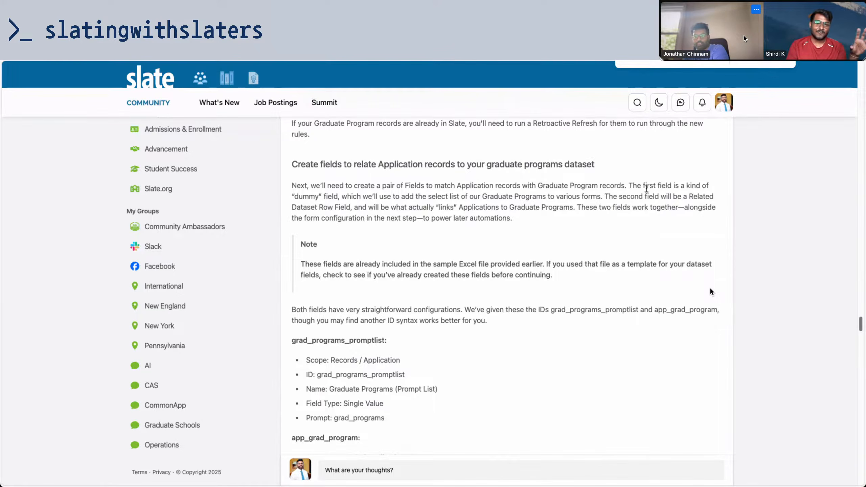
- Switch to the Accounting record and sketch on it a box marked D, an arrow, and a second box labelled "prompts"
{"action": "left_click", "coordinate": [145, 21]}
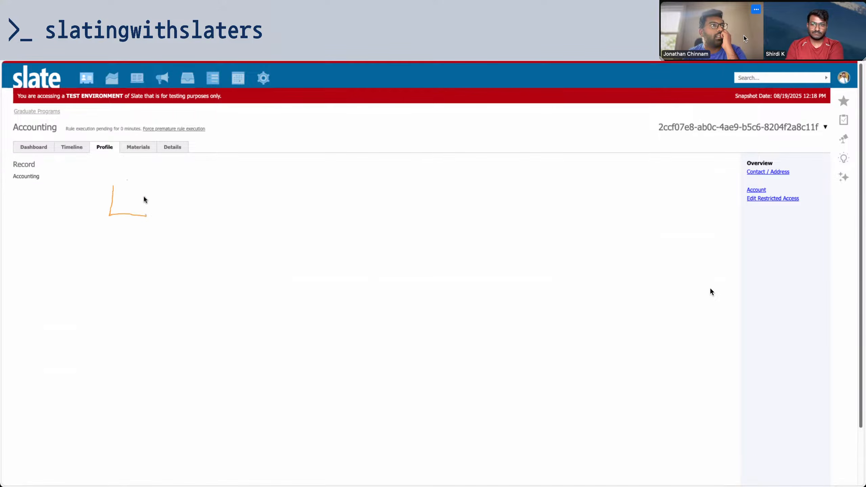
{"action": "mouse_move", "coordinate": [113, 174]}
{"action": "left_mouse_down"}
{"action": "mouse_move", "coordinate": [120, 166]}
{"action": "mouse_move", "coordinate": [114, 175]}
{"action": "left_mouse_up"}
{"action": "mouse_move", "coordinate": [433, 186]}
{"action": "left_mouse_down"}
{"action": "mouse_move", "coordinate": [387, 227]}
{"action": "mouse_move", "coordinate": [350, 188]}
{"action": "left_mouse_up"}
{"action": "mouse_move", "coordinate": [156, 191]}
{"action": "left_mouse_down"}
{"action": "mouse_move", "coordinate": [301, 194]}
{"action": "mouse_move", "coordinate": [267, 203]}
{"action": "left_mouse_up"}
{"action": "left_click_drag", "start_coordinate": [351, 173], "coordinate": [375, 175]}
{"action": "left_click", "coordinate": [392, 175]}
{"action": "type", "text": "prompts"}
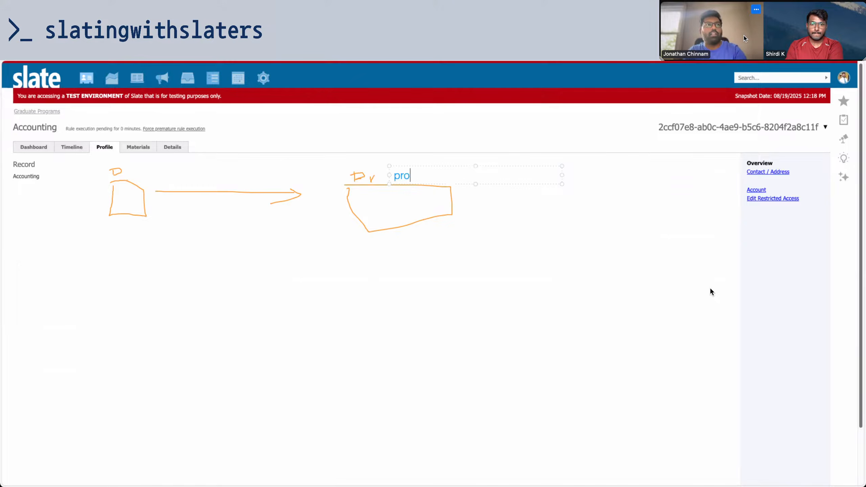
{"action": "left_click", "coordinate": [510, 236]}
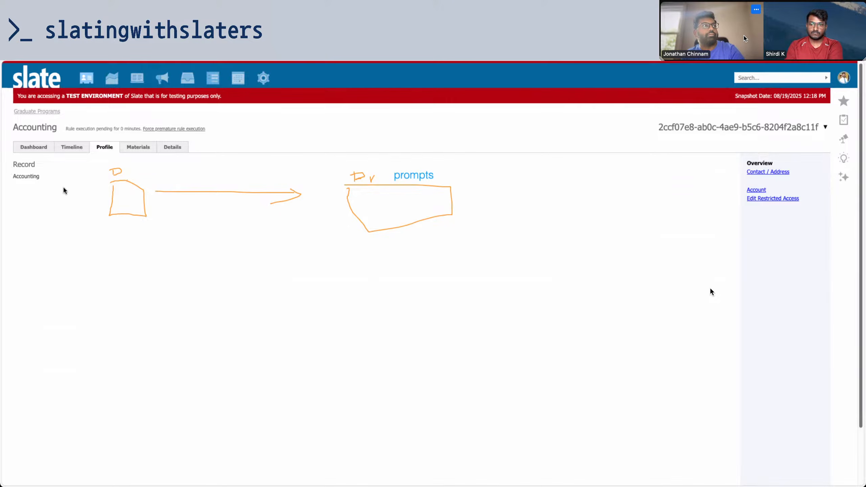
- Draw a rectangle beyond the prompts box and label it "dataset with program prompt guid"
{"action": "left_click_drag", "start_coordinate": [523, 182], "coordinate": [622, 227]}
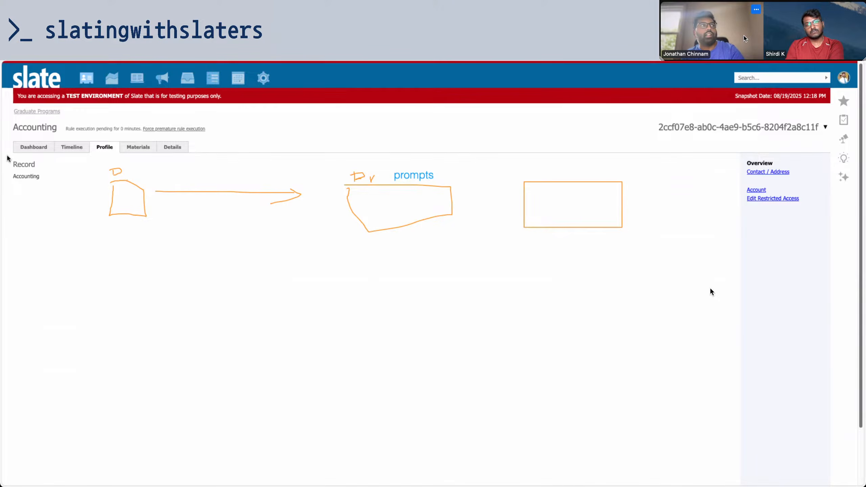
{"action": "left_click", "coordinate": [554, 173]}
{"action": "type", "text": "da"}
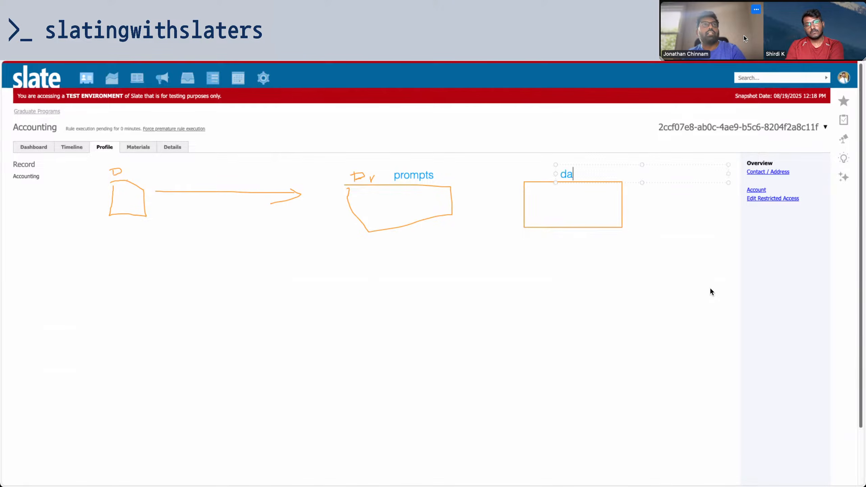
{"action": "type", "text": "taset with matchin"}
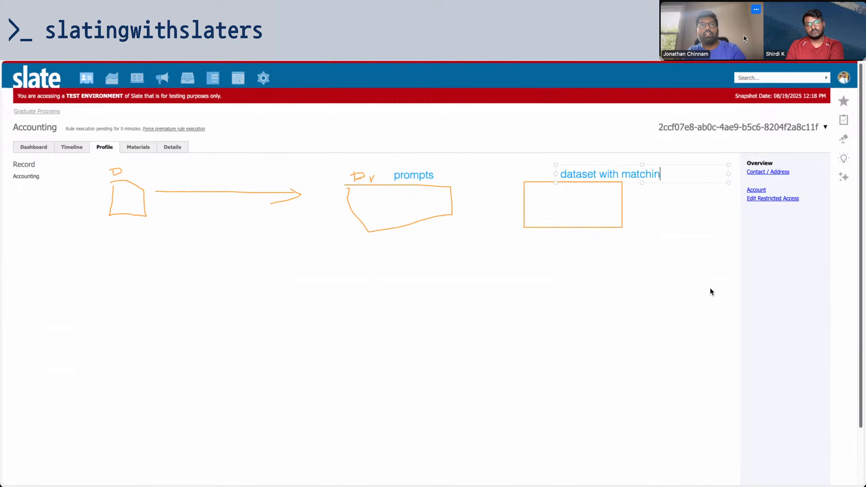
{"action": "key", "text": "BackSpace"}
{"action": "key", "text": "BackSpace"}
{"action": "key", "text": "BackSpace"}
{"action": "key", "text": "BackSpace"}
{"action": "key", "text": "BackSpace"}
{"action": "key", "text": "BackSpace"}
{"action": "type", "text": "p"}
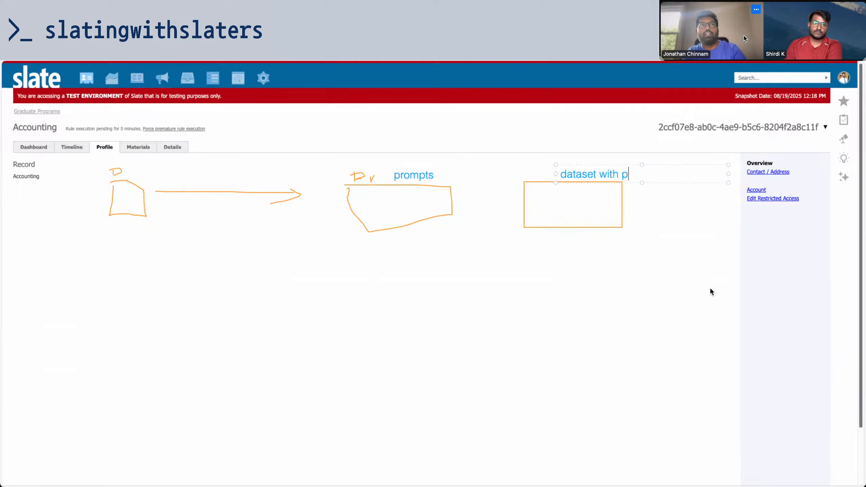
{"action": "type", "text": "rogram p"}
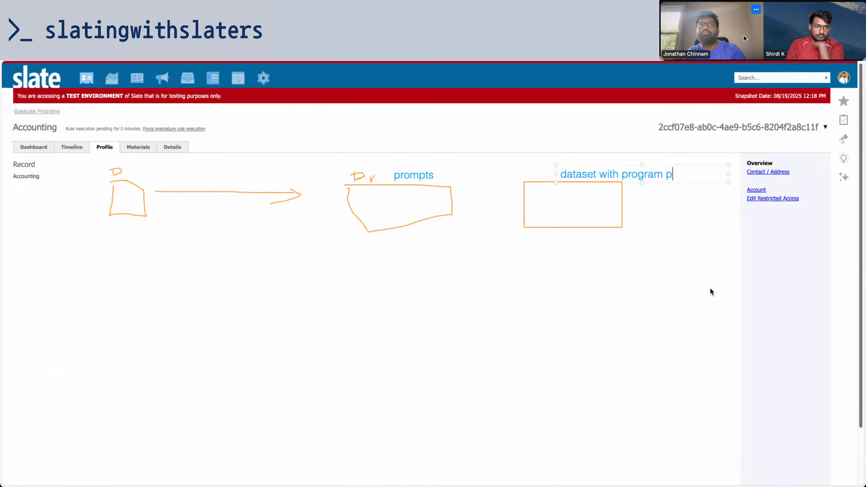
{"action": "key", "text": "BackSpace"}
{"action": "type", "text": "p"}
{"action": "key", "text": "BackSpace"}
{"action": "type", "text": "prom"}
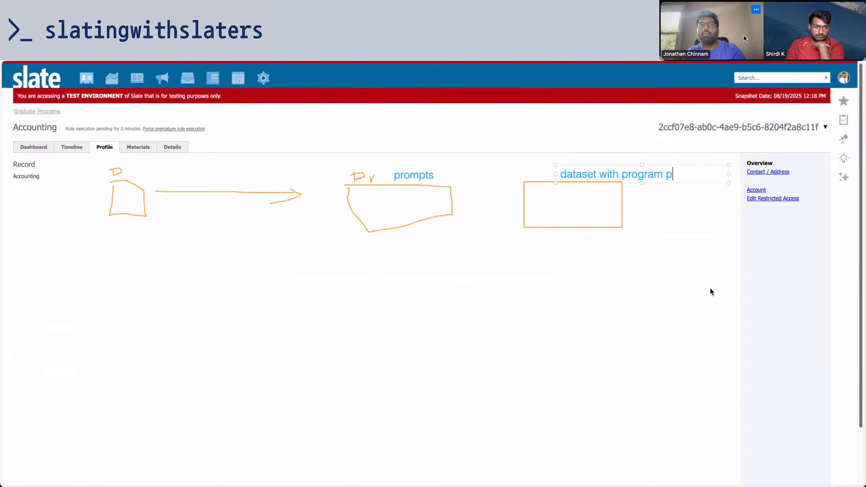
{"action": "type", "text": "pt guid"}
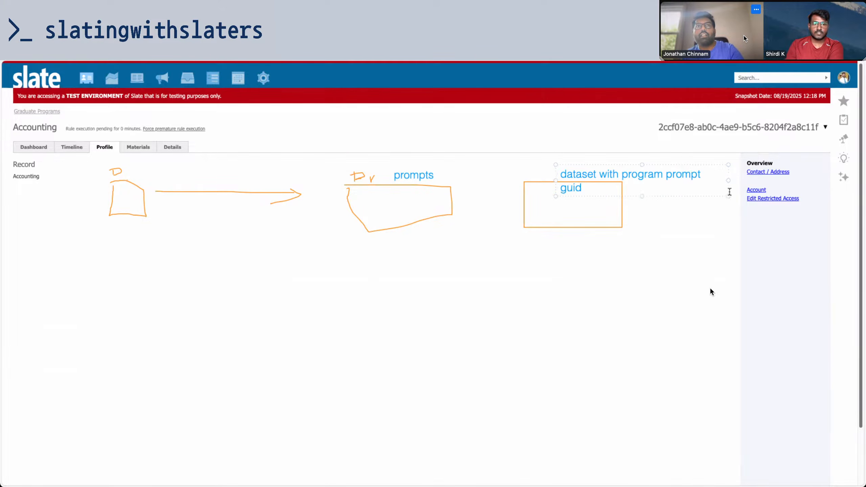
- Connect the prompts box to the dataset rectangle with an arrow, and clear all the annotations
{"action": "left_click_drag", "start_coordinate": [718, 193], "coordinate": [553, 174]}
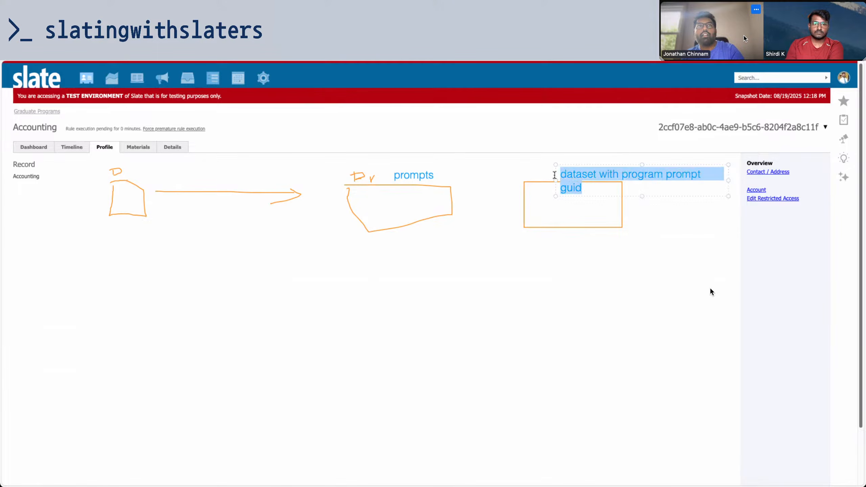
{"action": "left_click", "coordinate": [628, 202]}
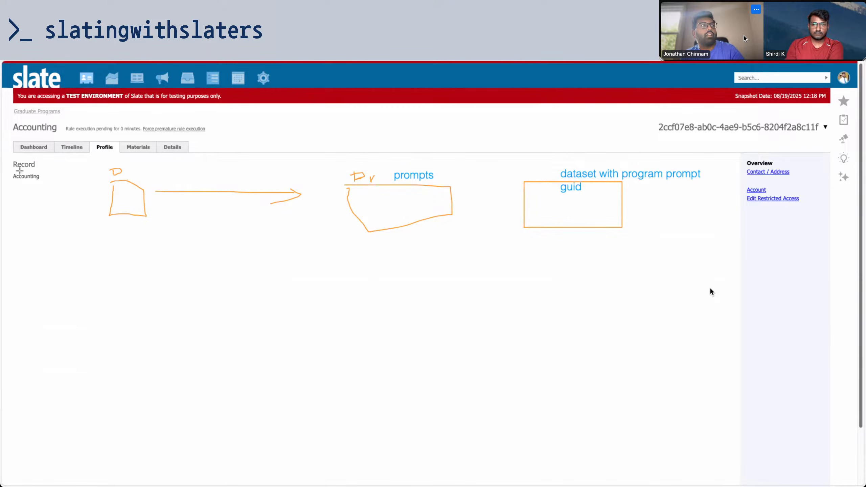
{"action": "left_click_drag", "start_coordinate": [462, 202], "coordinate": [499, 204]}
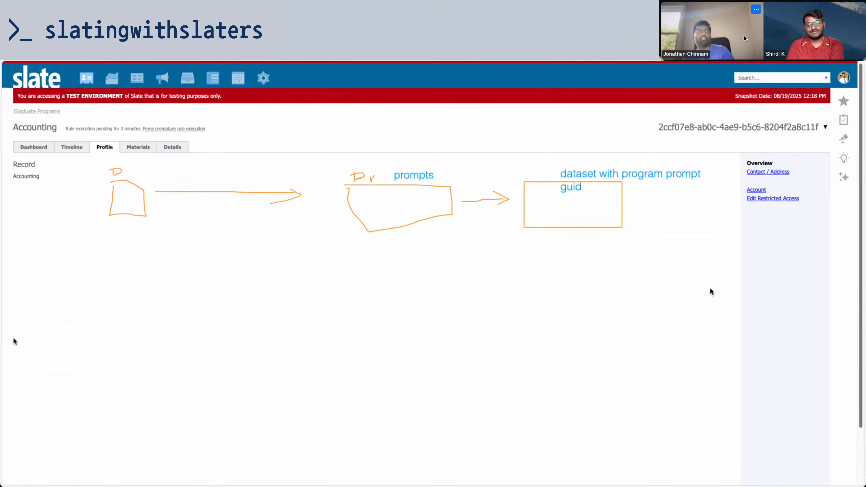
{"action": "left_click", "coordinate": [77, 303]}
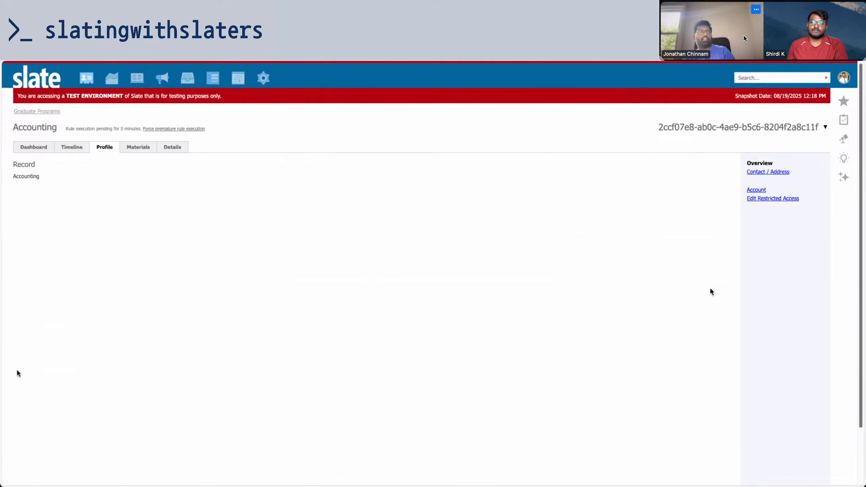
- Return to the Slate Community guide and skim the form field configuration, the link testing instructions and the reader comments
{"action": "left_click", "coordinate": [647, 15]}
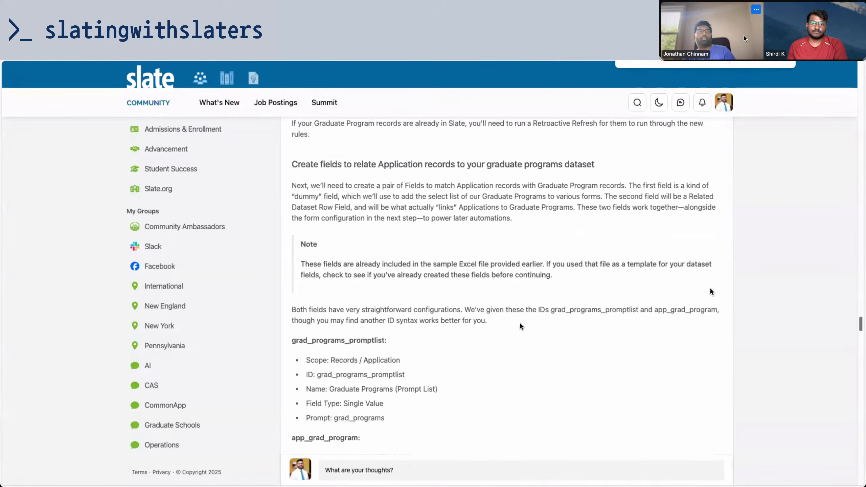
{"action": "scroll", "coordinate": [521, 321], "scroll_direction": "down", "scroll_amount": 8}
{"action": "scroll", "coordinate": [521, 322], "scroll_direction": "down", "scroll_amount": 10}
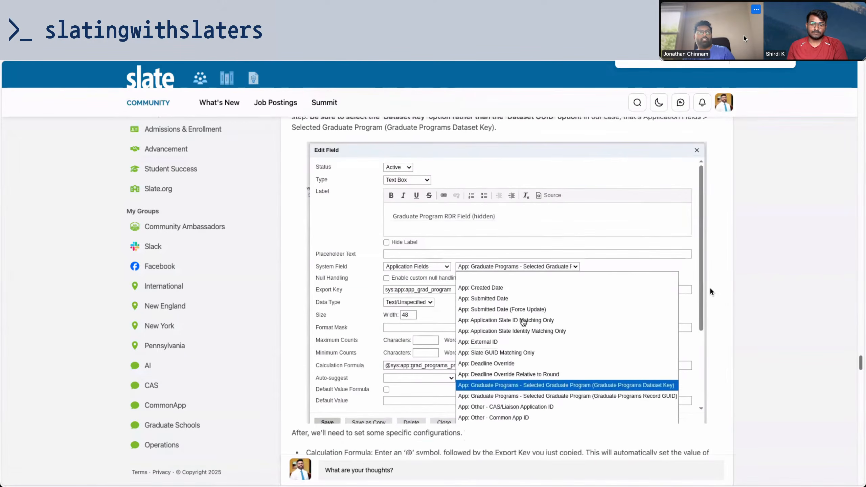
{"action": "scroll", "coordinate": [523, 322], "scroll_direction": "down", "scroll_amount": 20}
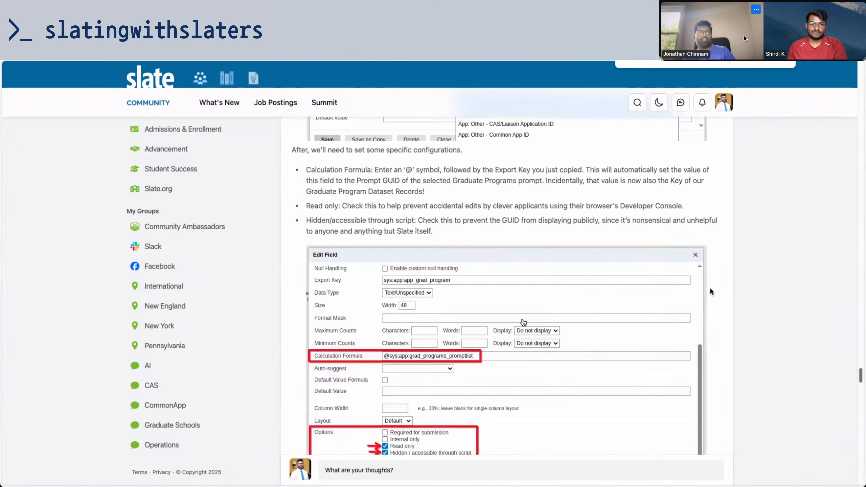
{"action": "scroll", "coordinate": [524, 321], "scroll_direction": "down", "scroll_amount": 8}
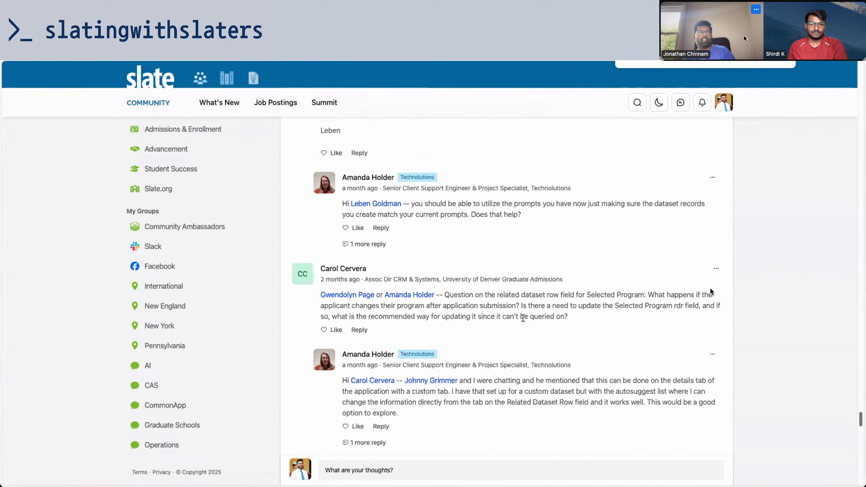
{"action": "scroll", "coordinate": [523, 318], "scroll_direction": "up", "scroll_amount": 20}
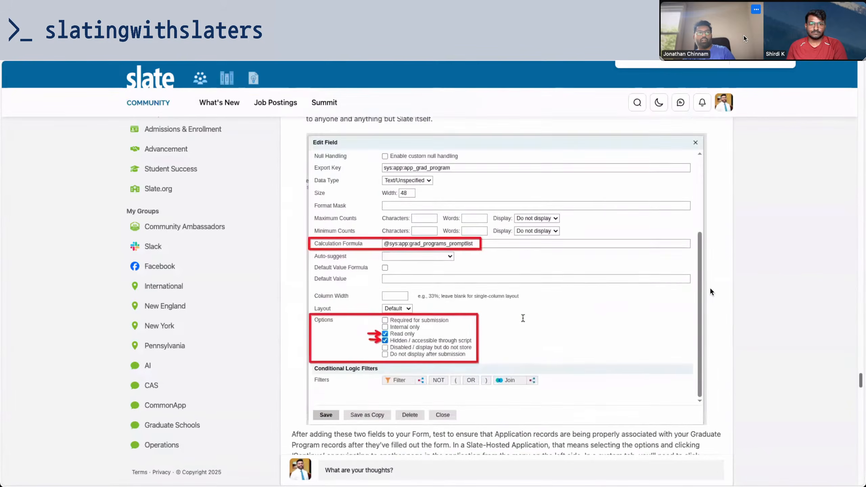
{"action": "scroll", "coordinate": [523, 319], "scroll_direction": "up", "scroll_amount": 15}
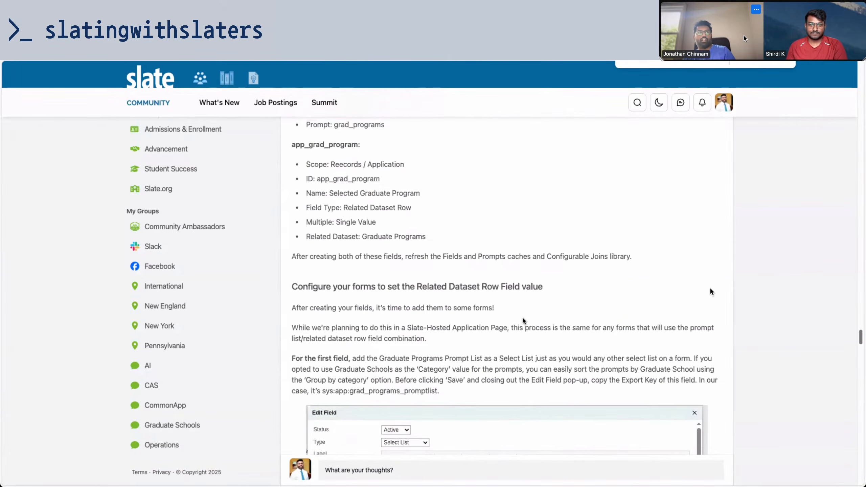
{"action": "scroll", "coordinate": [521, 318], "scroll_direction": "down", "scroll_amount": 20}
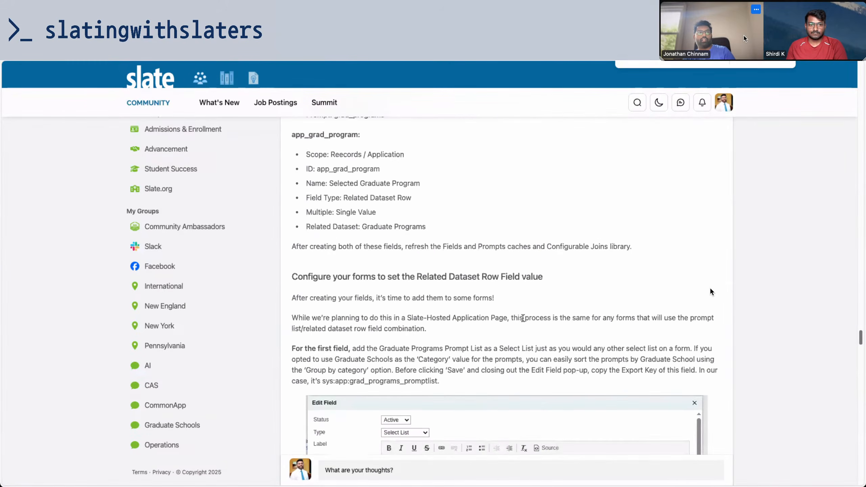
{"action": "scroll", "coordinate": [525, 320], "scroll_direction": "down", "scroll_amount": 9}
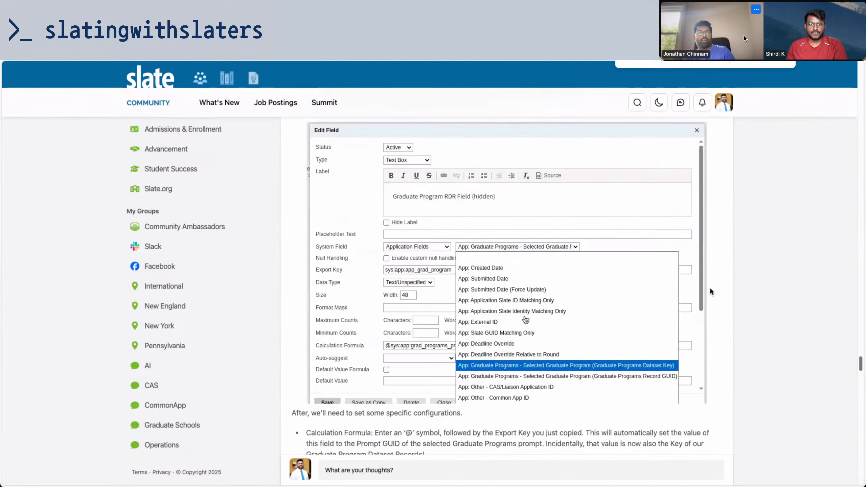
{"action": "scroll", "coordinate": [525, 319], "scroll_direction": "down", "scroll_amount": 14}
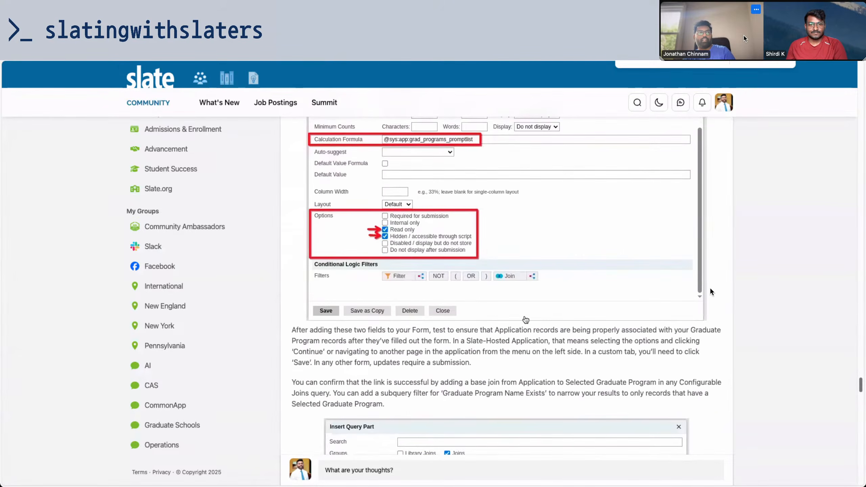
{"action": "scroll", "coordinate": [526, 320], "scroll_direction": "down", "scroll_amount": 9}
{"action": "scroll", "coordinate": [526, 319], "scroll_direction": "down", "scroll_amount": 9}
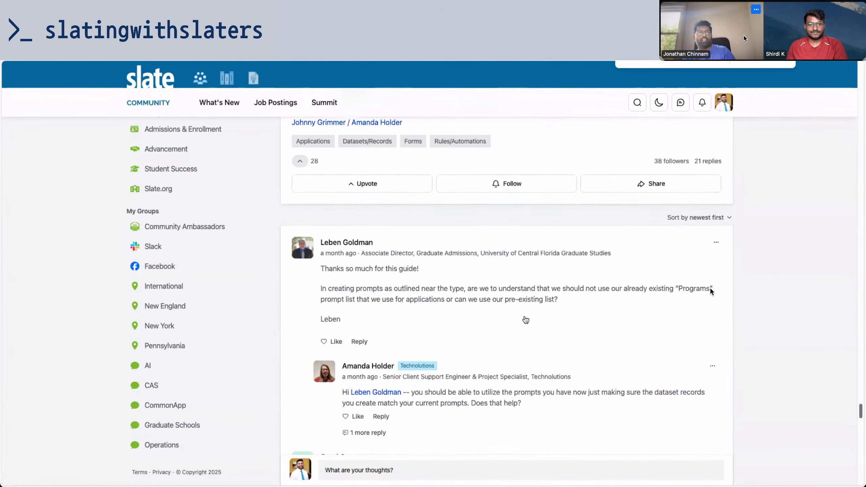
{"action": "scroll", "coordinate": [524, 318], "scroll_direction": "down", "scroll_amount": 15}
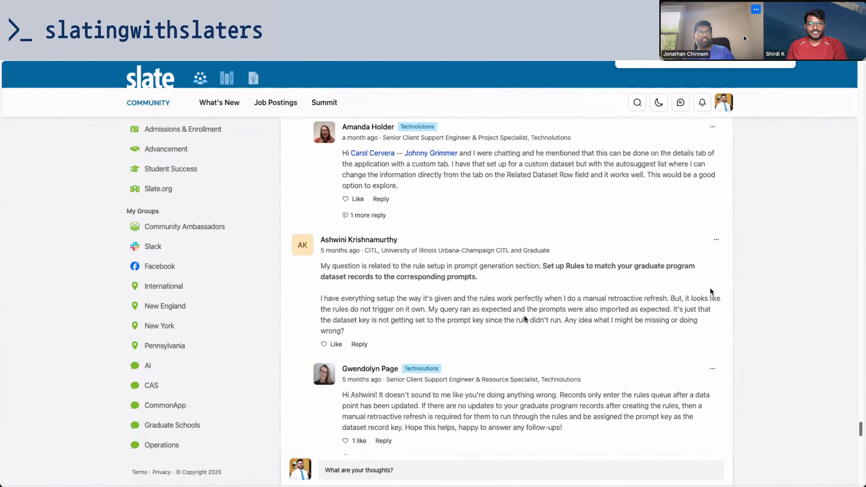
- Go back to the second rule's settings and review the grad_programs_promptlist and app_grad_program fields and their form setup
{"action": "scroll", "coordinate": [524, 319], "scroll_direction": "up", "scroll_amount": 20}
{"action": "scroll", "coordinate": [524, 318], "scroll_direction": "up", "scroll_amount": 15}
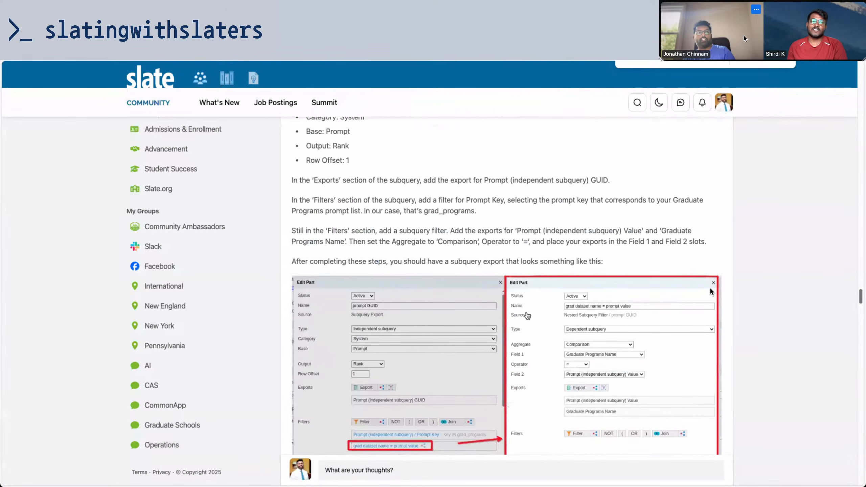
{"action": "scroll", "coordinate": [527, 315], "scroll_direction": "up", "scroll_amount": 4}
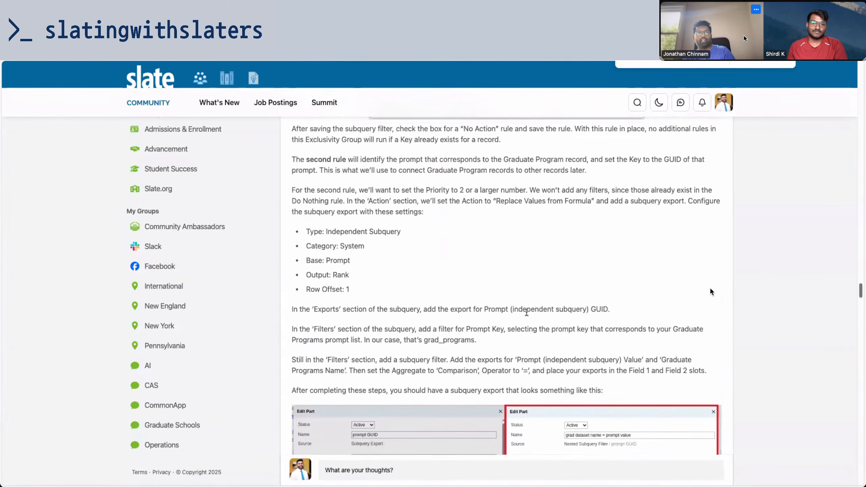
{"action": "scroll", "coordinate": [526, 312], "scroll_direction": "down", "scroll_amount": 20}
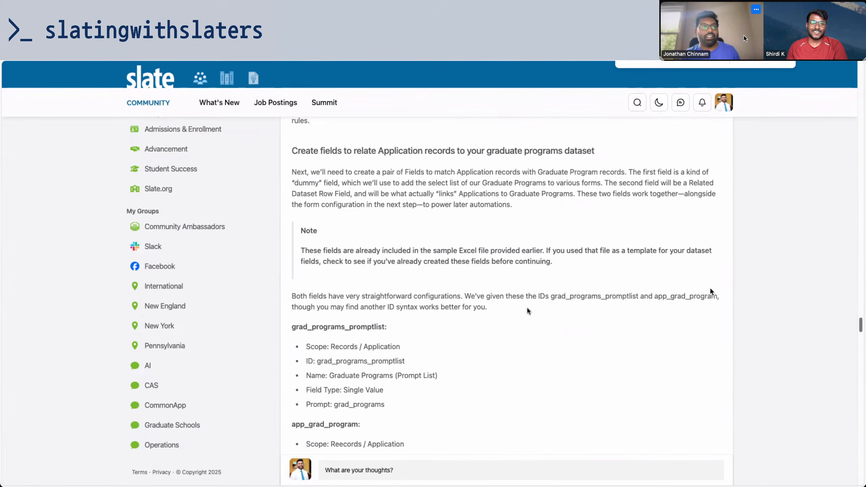
{"action": "scroll", "coordinate": [539, 320], "scroll_direction": "down", "scroll_amount": 5}
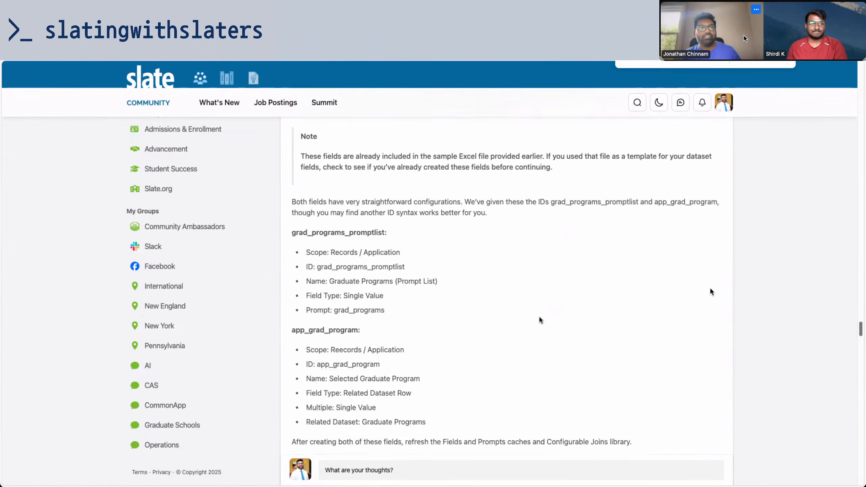
{"action": "scroll", "coordinate": [542, 315], "scroll_direction": "down", "scroll_amount": 8}
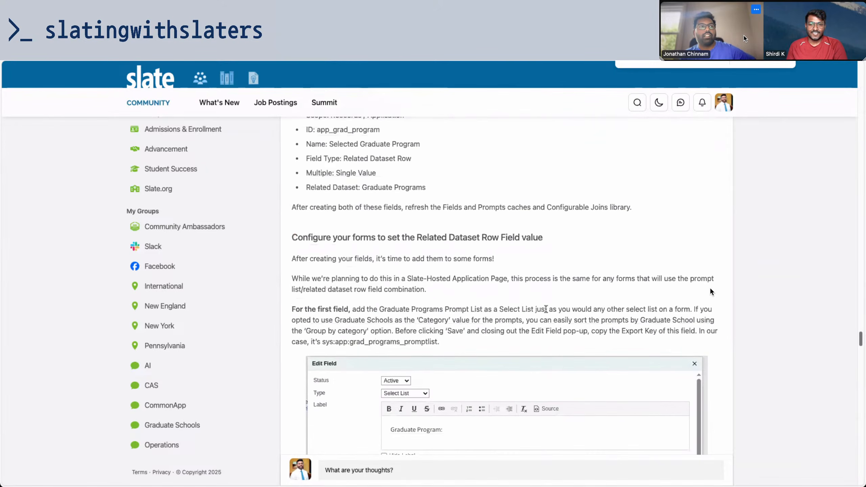
{"action": "scroll", "coordinate": [712, 292], "scroll_direction": "down", "scroll_amount": 8}
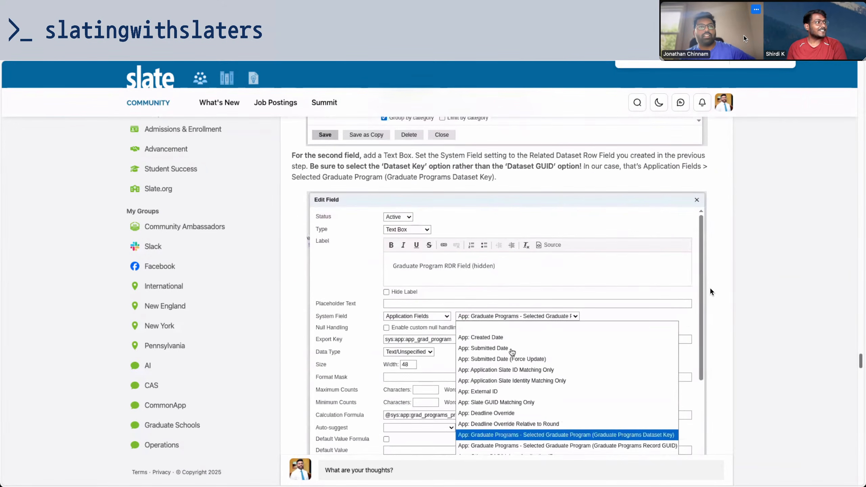